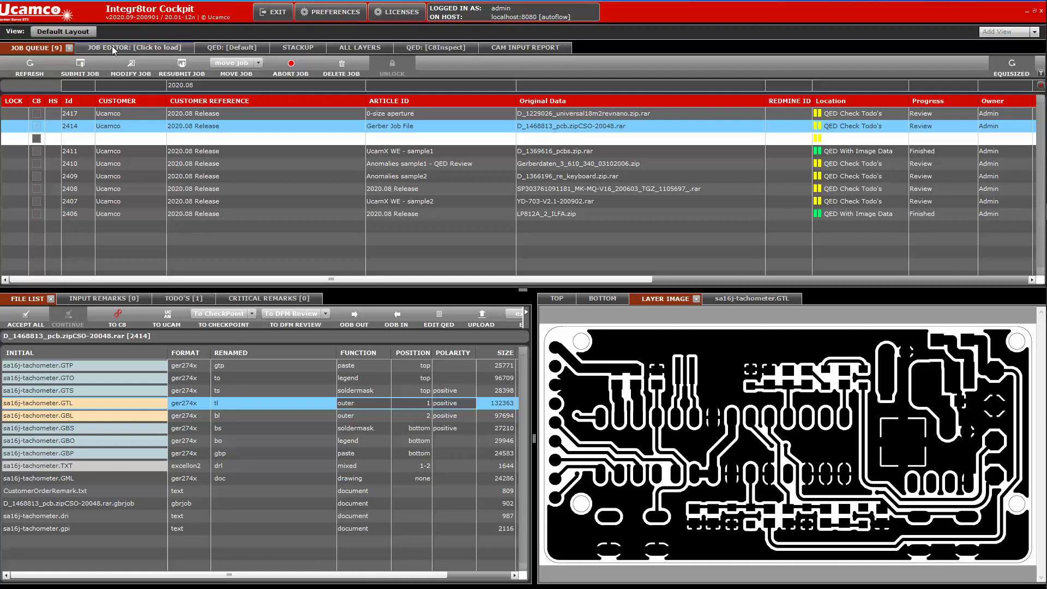
# Step: Load the Gerber Job File job in the job editor, view its drill data, and close the job
pyautogui.click(134, 48)
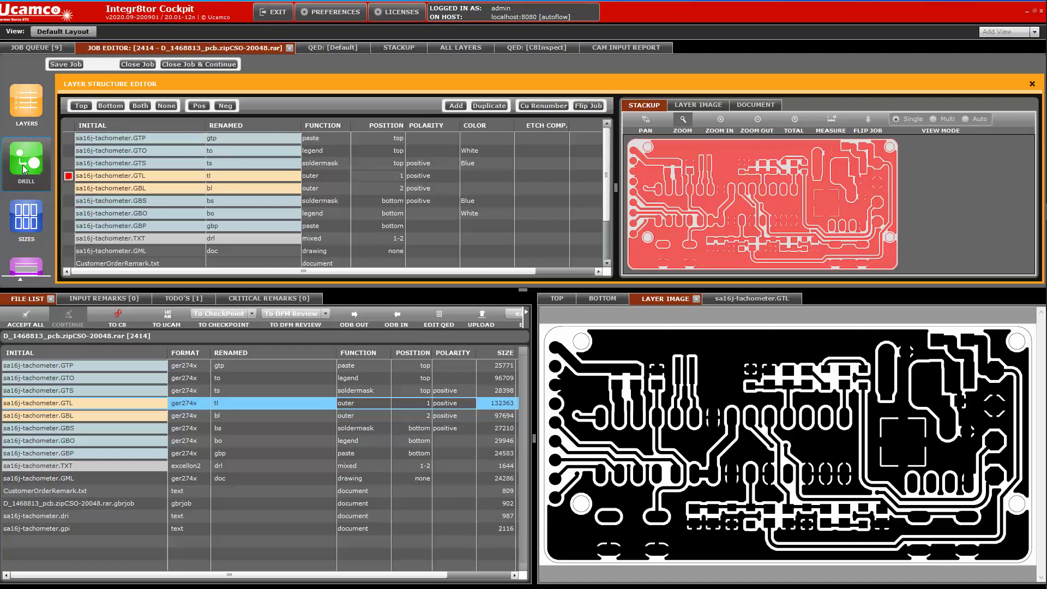
pyautogui.click(34, 162)
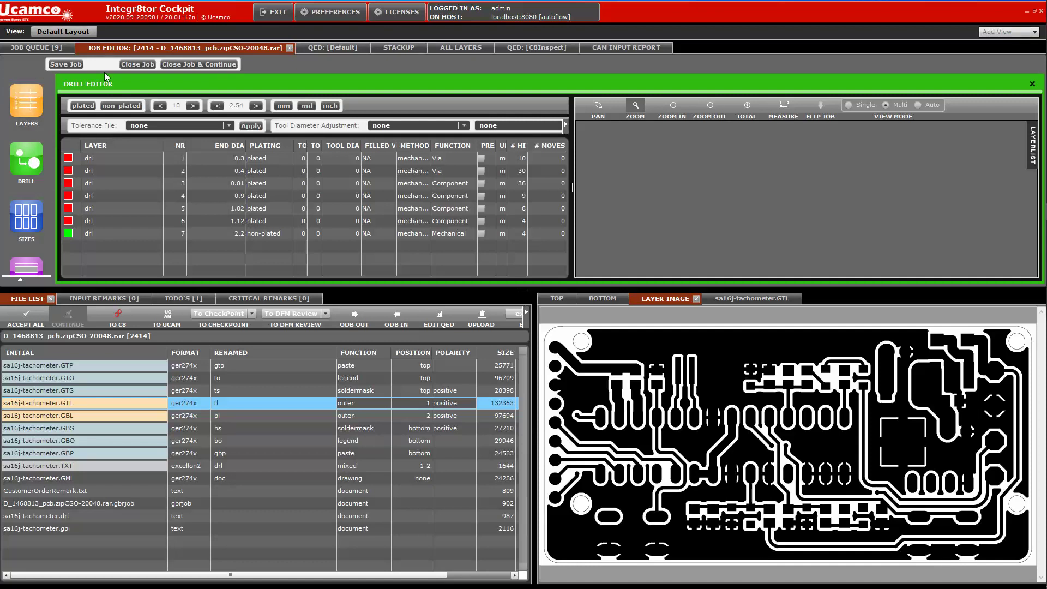
pyautogui.click(126, 66)
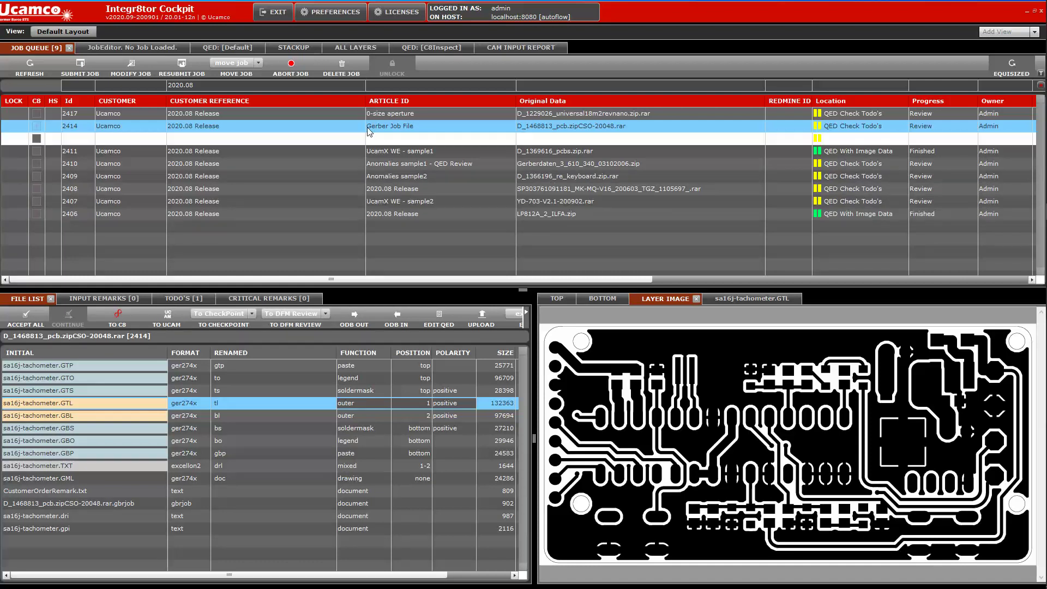
# Step: Open the UcamX WE - sample1 job in UcamX and display only the top copper layer tl in plane 1
pyautogui.click(402, 153)
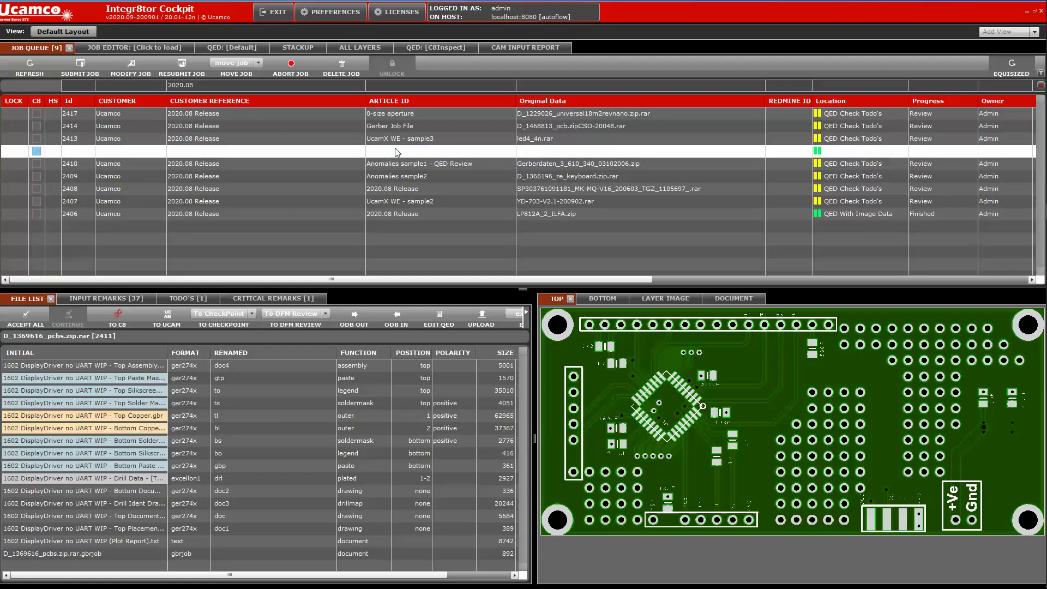
pyautogui.click(167, 317)
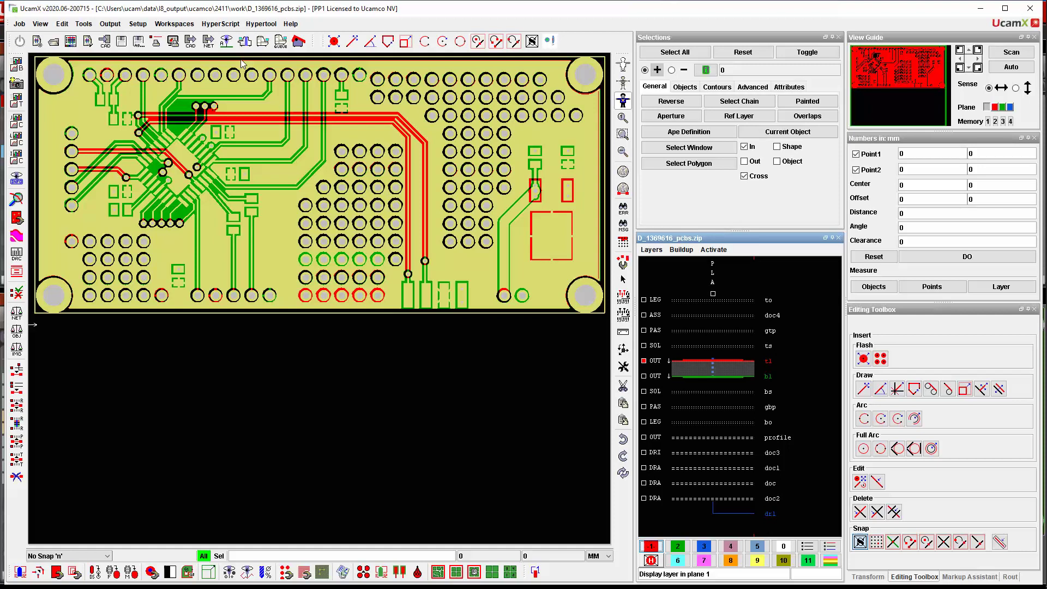
pyautogui.click(780, 550)
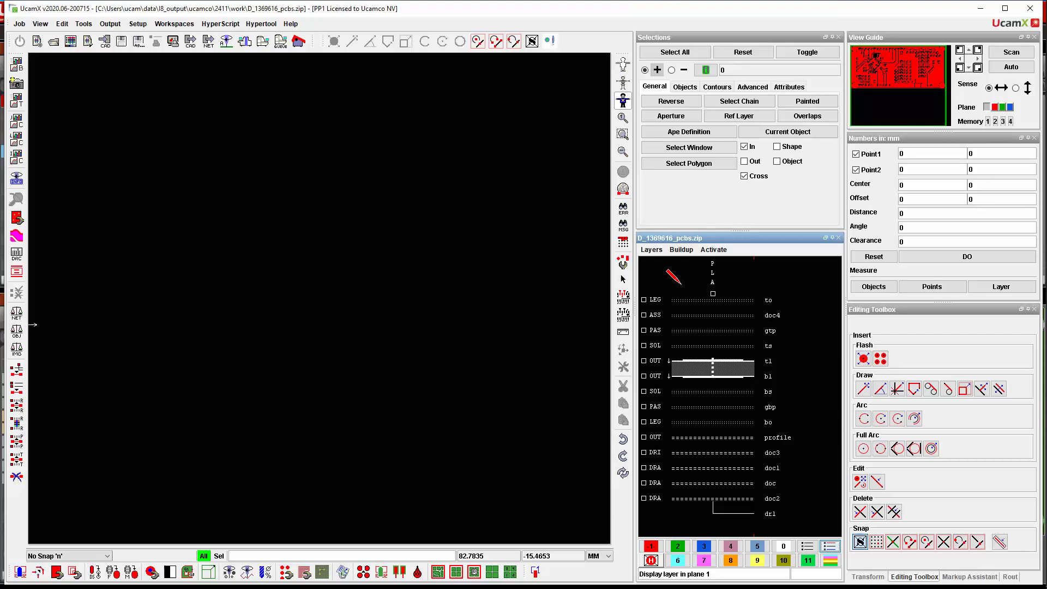
pyautogui.click(775, 360)
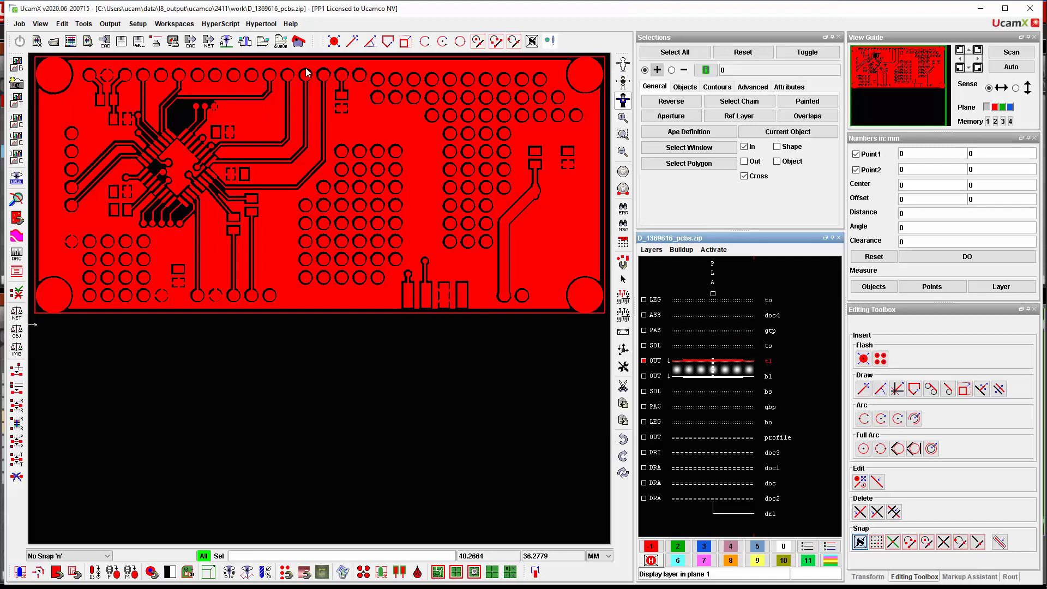
# Step: Minimize UcamX to switch to Integr8tor Cockpit and review the sample1 job's to-do's and critical remarks
pyautogui.moveTo(439, 16); pyautogui.dragTo(431, 290)
pyautogui.click(621, 8)
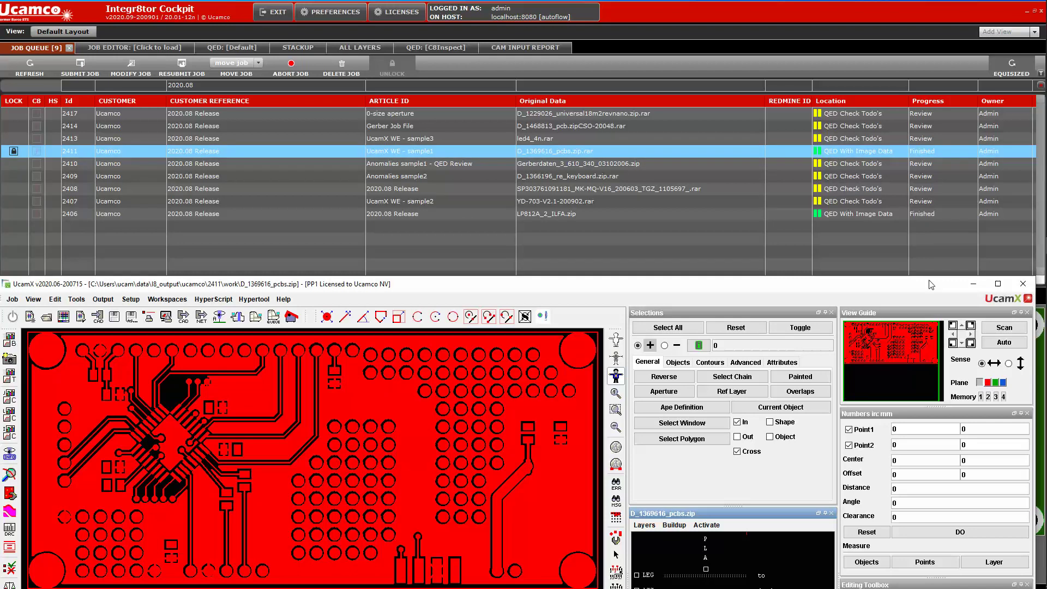
pyautogui.click(972, 285)
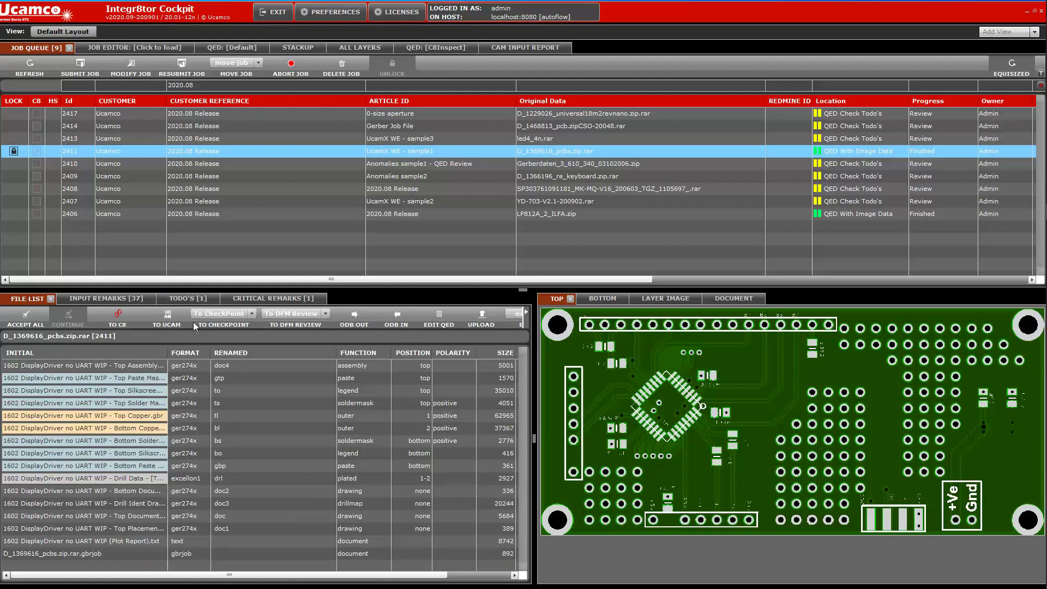
pyautogui.click(189, 298)
pyautogui.click(268, 299)
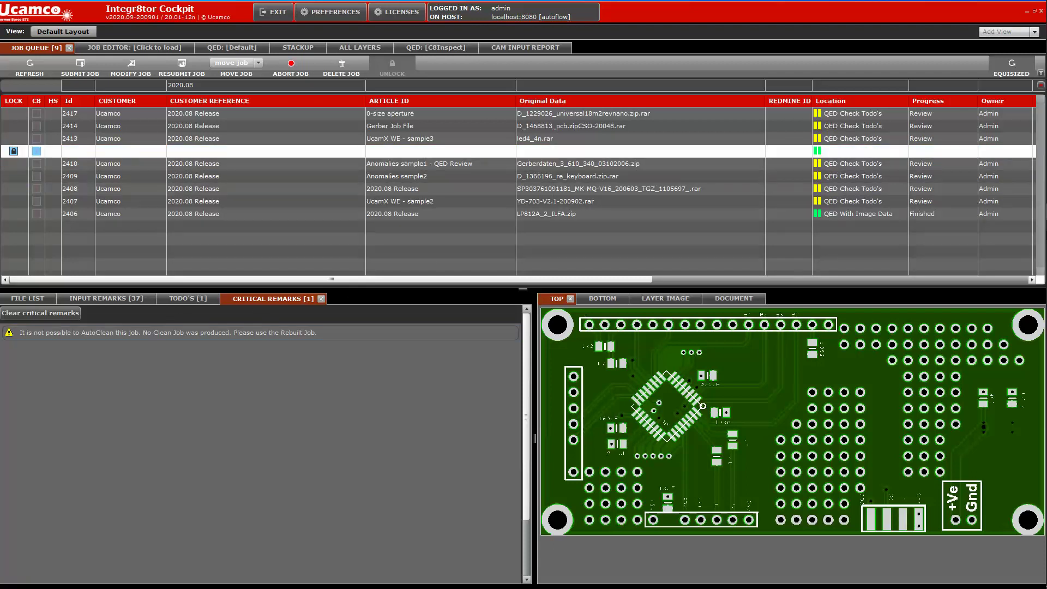
# Step: Switch back to the UcamX window with the D_1369616_pcbs.zip job and maximize it
pyautogui.moveTo(1045, 228)
pyautogui.click(1029, 212)
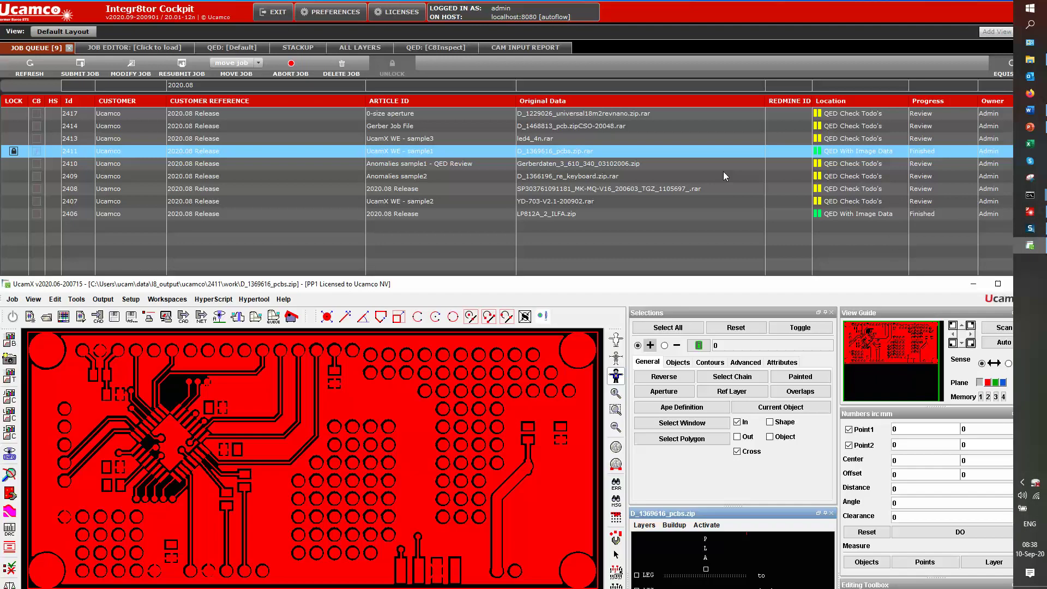
pyautogui.moveTo(626, 284); pyautogui.dragTo(586, 59)
pyautogui.click(957, 59)
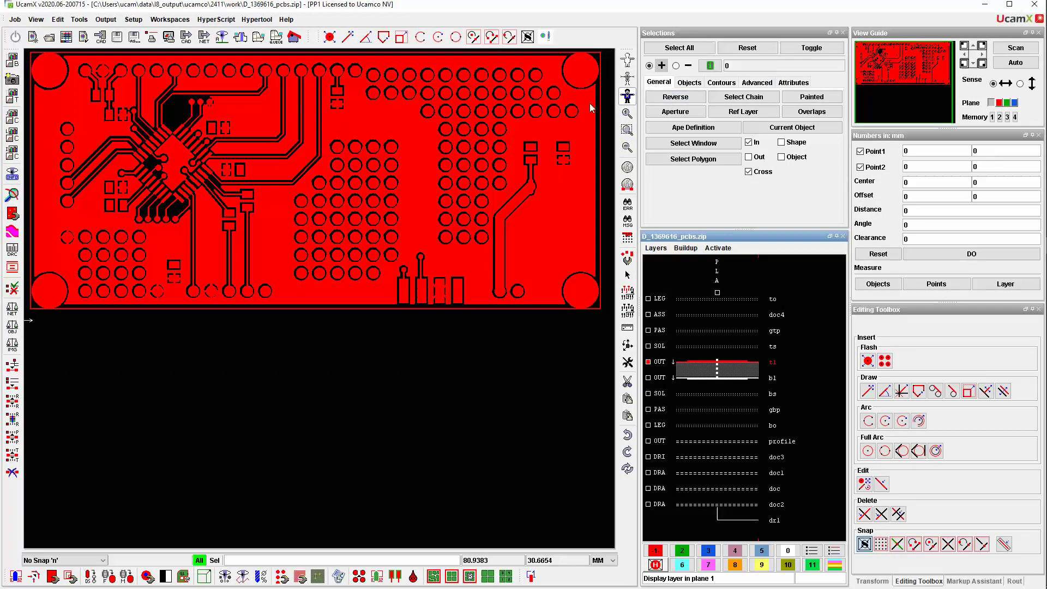
# Step: Examine how the outline meets the copper pad at the board's lower-right corner on layer tl
pyautogui.click(627, 130)
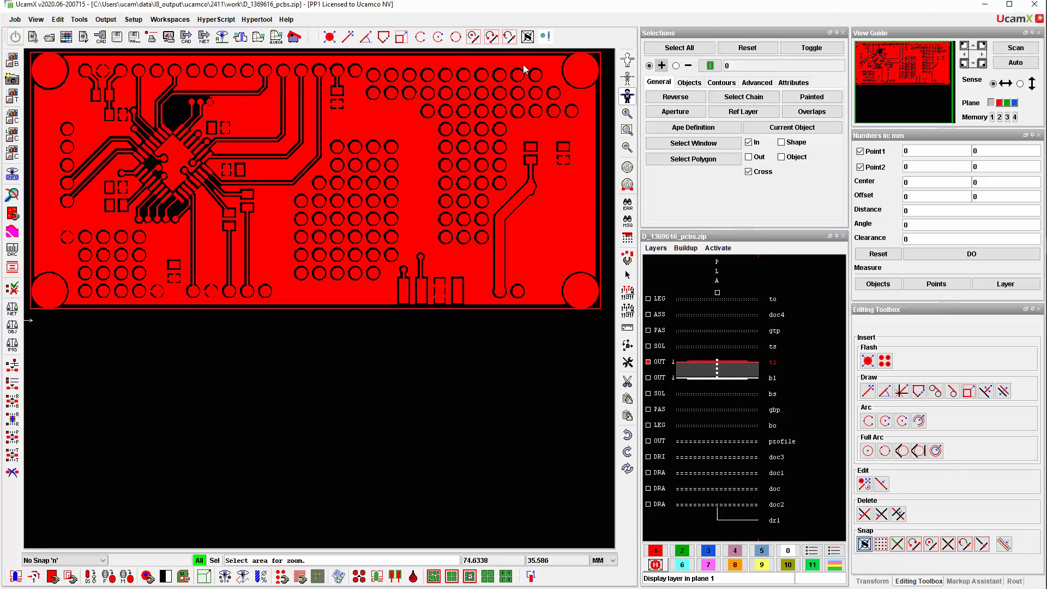
pyautogui.click(628, 129)
pyautogui.moveTo(511, 231); pyautogui.dragTo(615, 342)
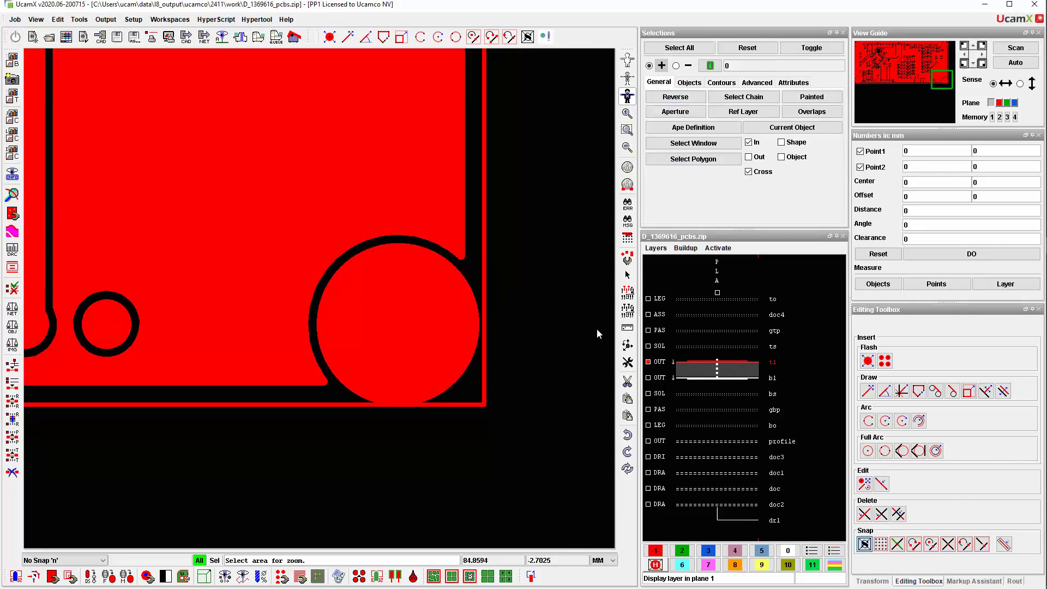
pyautogui.click(628, 113)
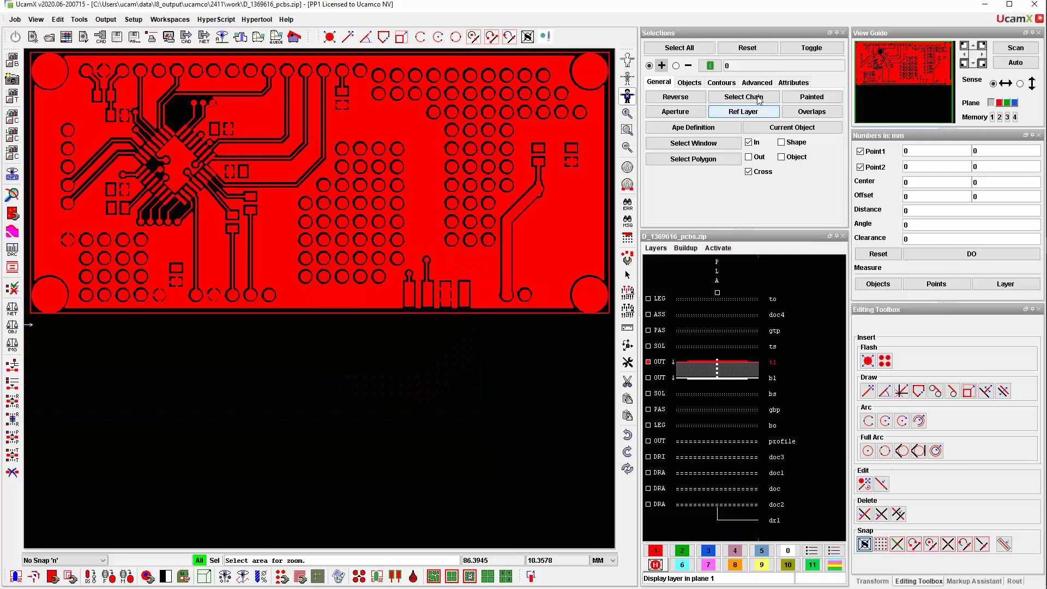
# Step: Select the chained outline around the top copper layer and inspect it where it touches the lower-right corner pad
pyautogui.click(486, 313)
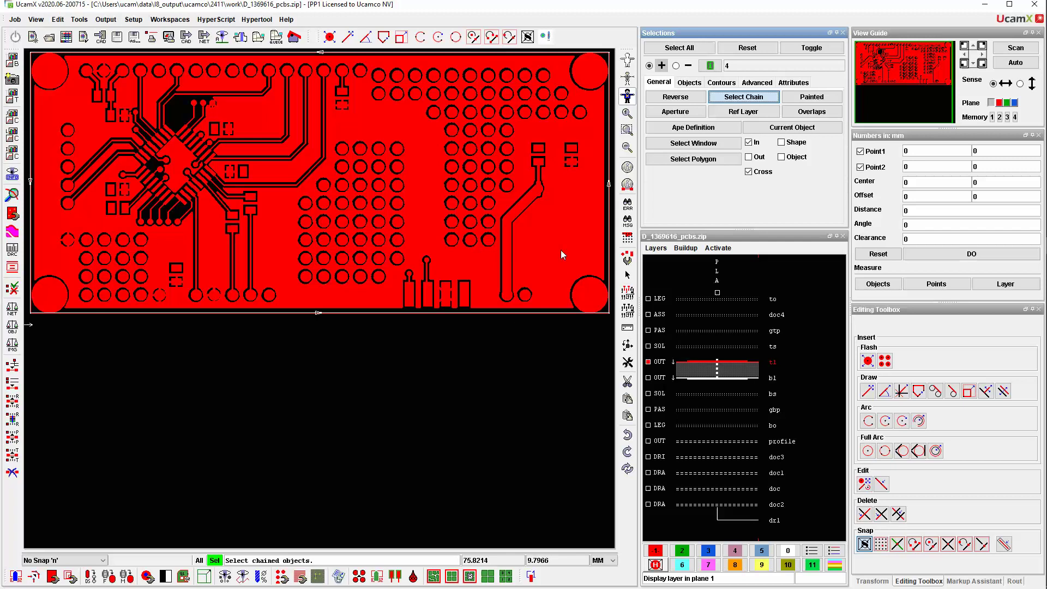
pyautogui.click(629, 132)
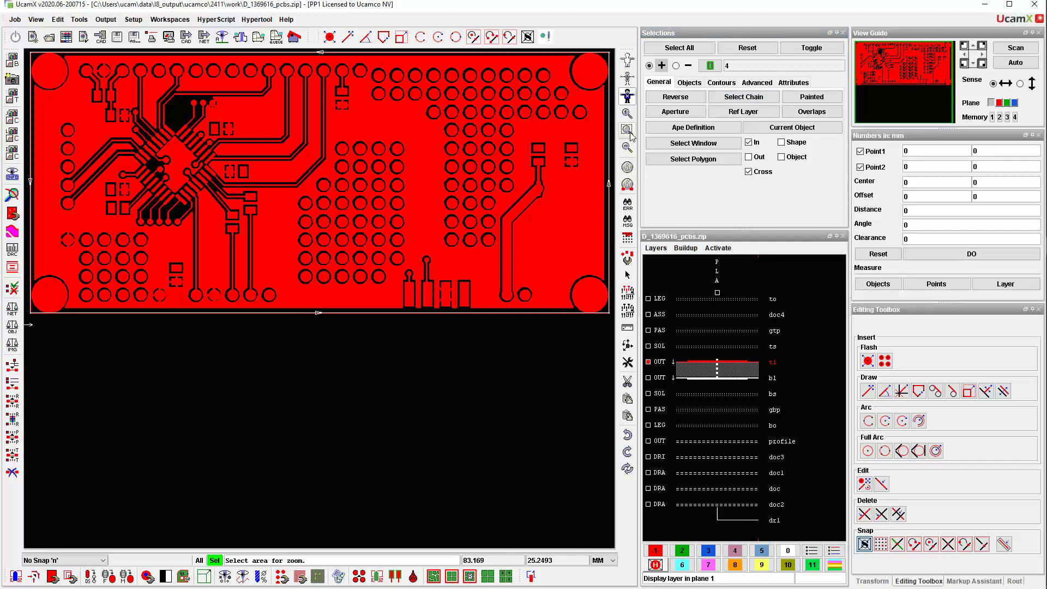
pyautogui.moveTo(555, 276); pyautogui.dragTo(620, 354)
pyautogui.click(487, 387)
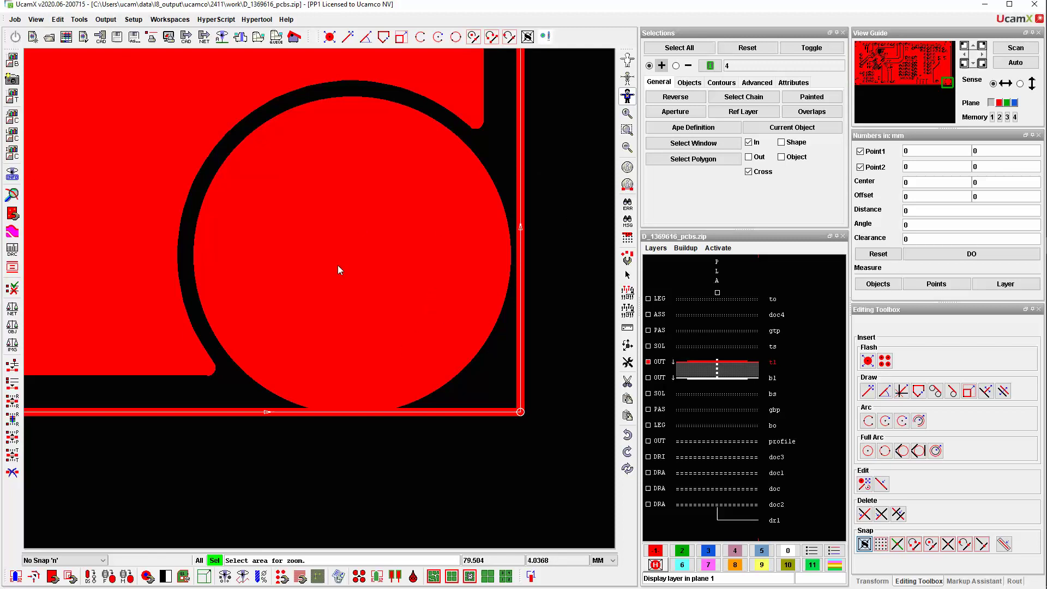
# Step: Display the drill layer drl in plane 3 over the top copper and check the holes across the whole board
pyautogui.click(708, 551)
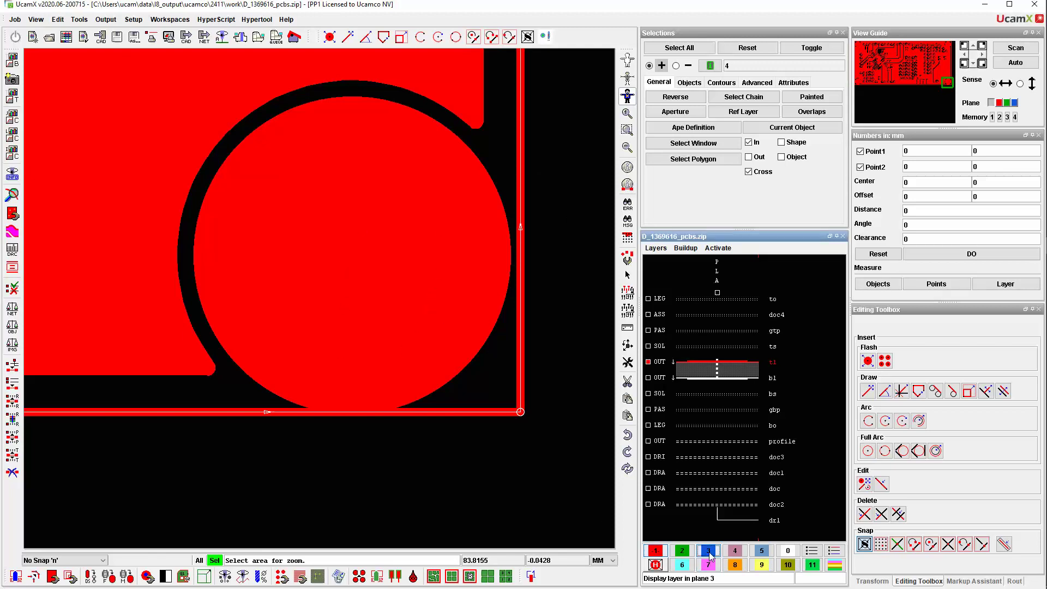
pyautogui.click(759, 515)
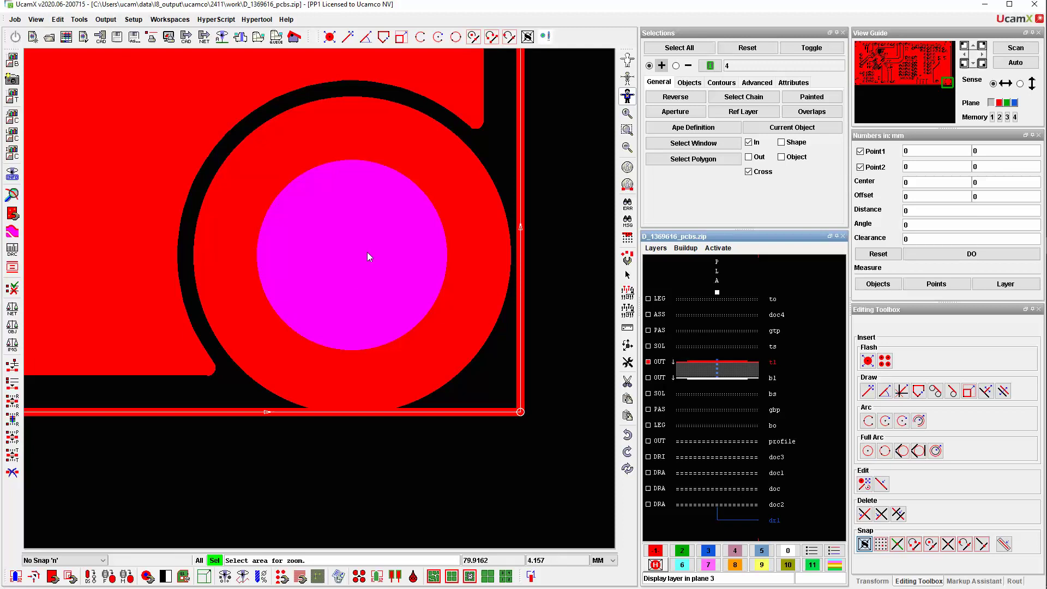
pyautogui.click(628, 130)
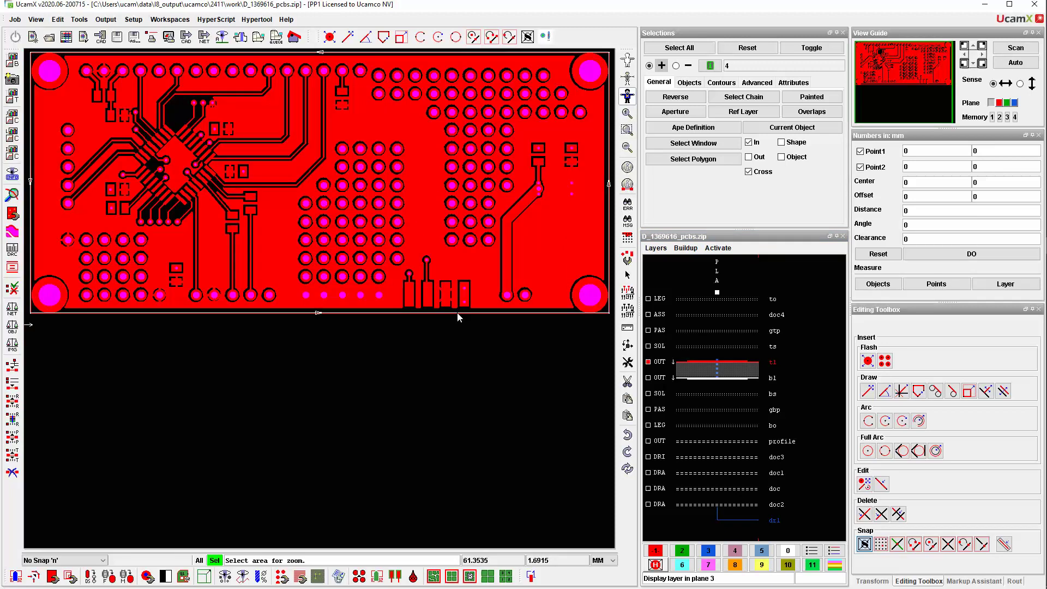
# Step: Reset the selection, reselect the chained board outline on the top copper layer tl, and delete it
pyautogui.click(748, 48)
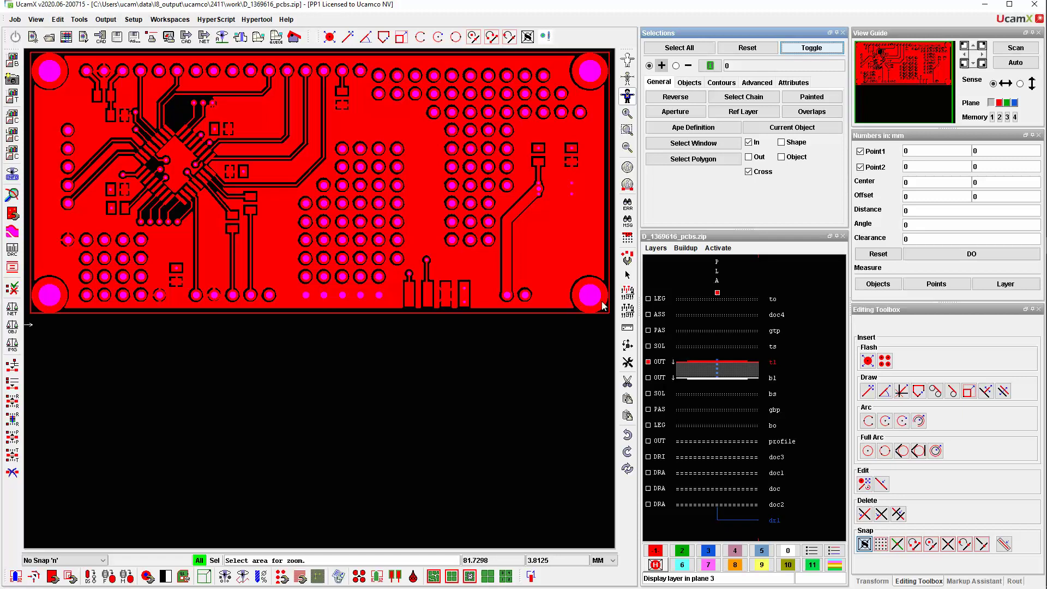
pyautogui.click(728, 98)
pyautogui.click(566, 312)
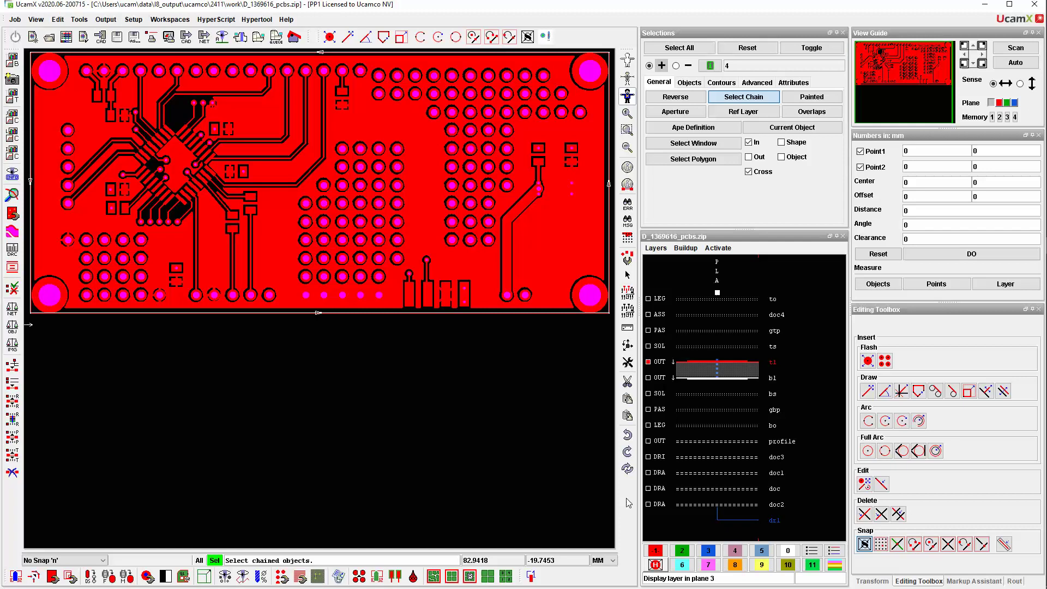
pyautogui.hotkey('ctrl', 'x')
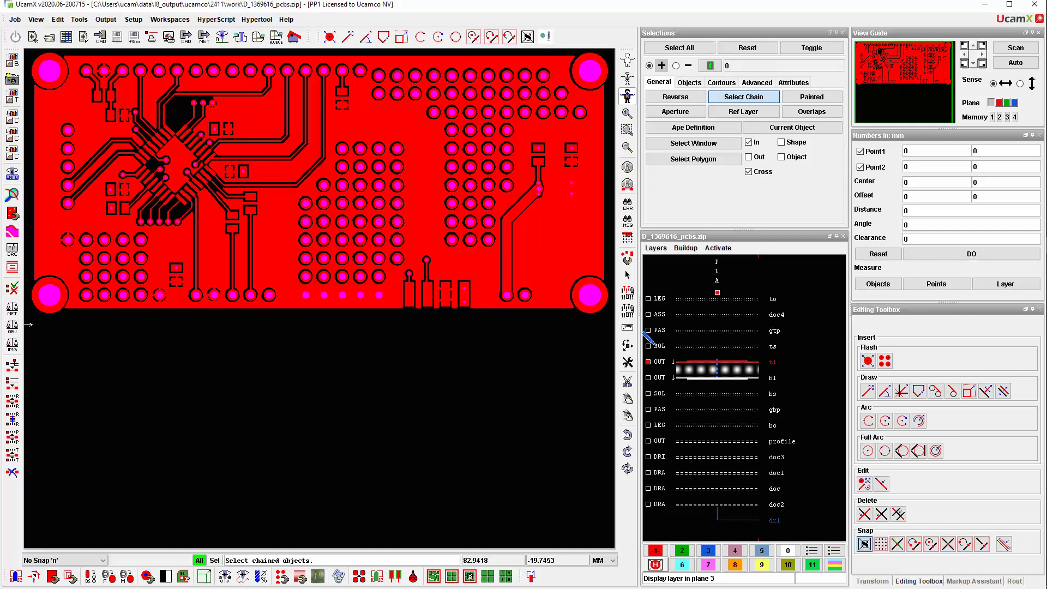
# Step: Display the bottom copper layer bl in plane 1 and delete its chained board outline
pyautogui.click(655, 551)
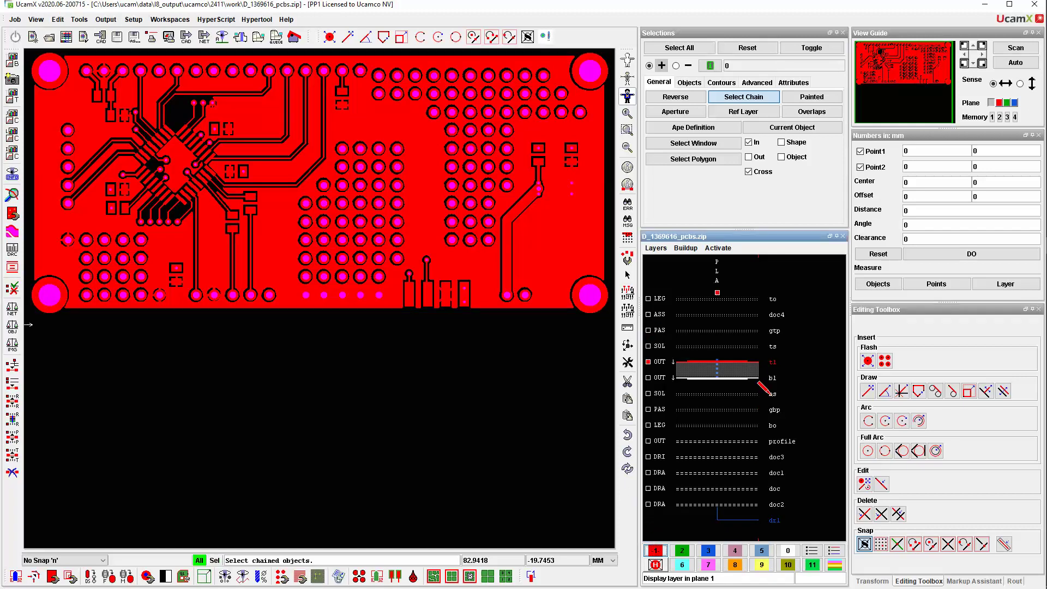
pyautogui.click(763, 376)
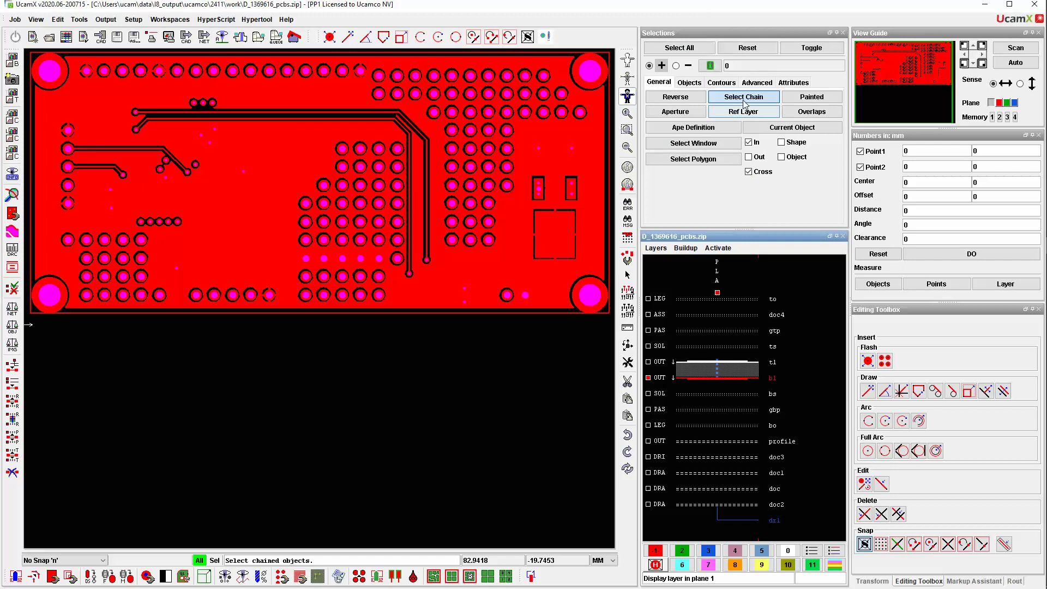
pyautogui.click(745, 104)
pyautogui.click(544, 313)
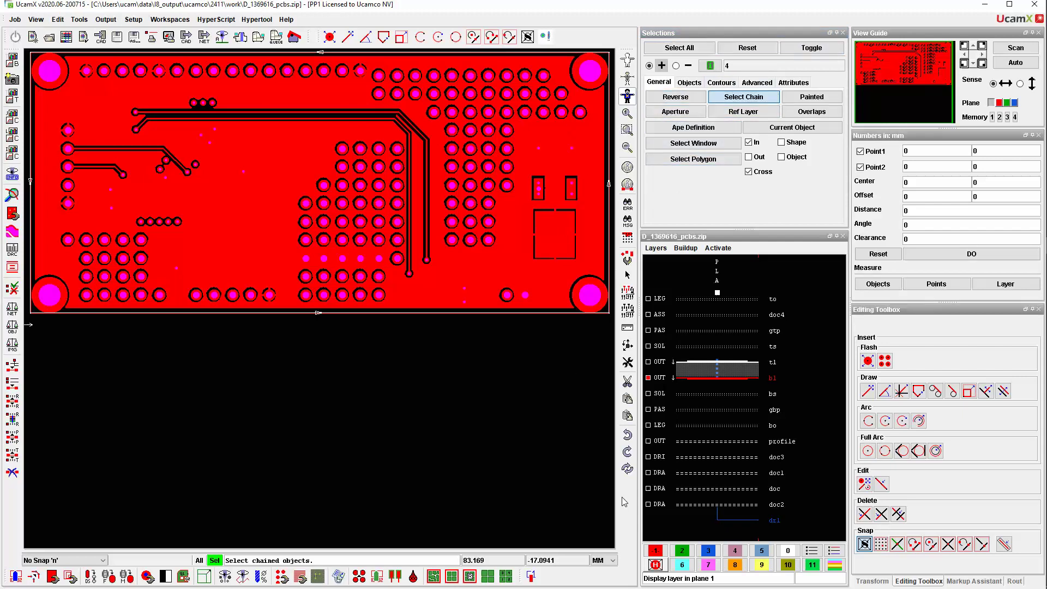
pyautogui.click(634, 430)
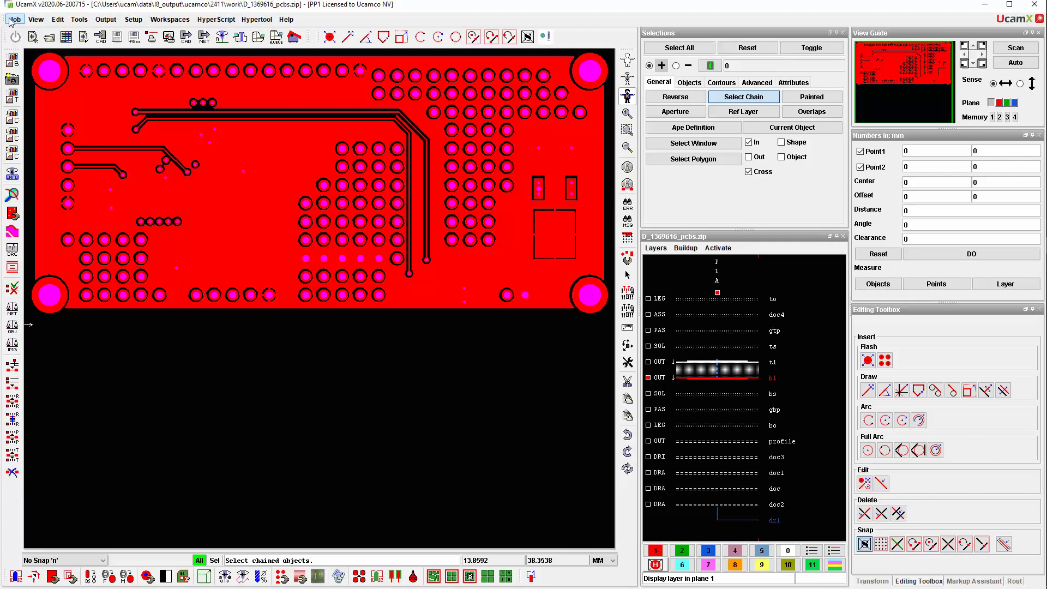
# Step: Display the top copper layer tl together with bl, without the drill layer, and save the job
pyautogui.click(767, 515)
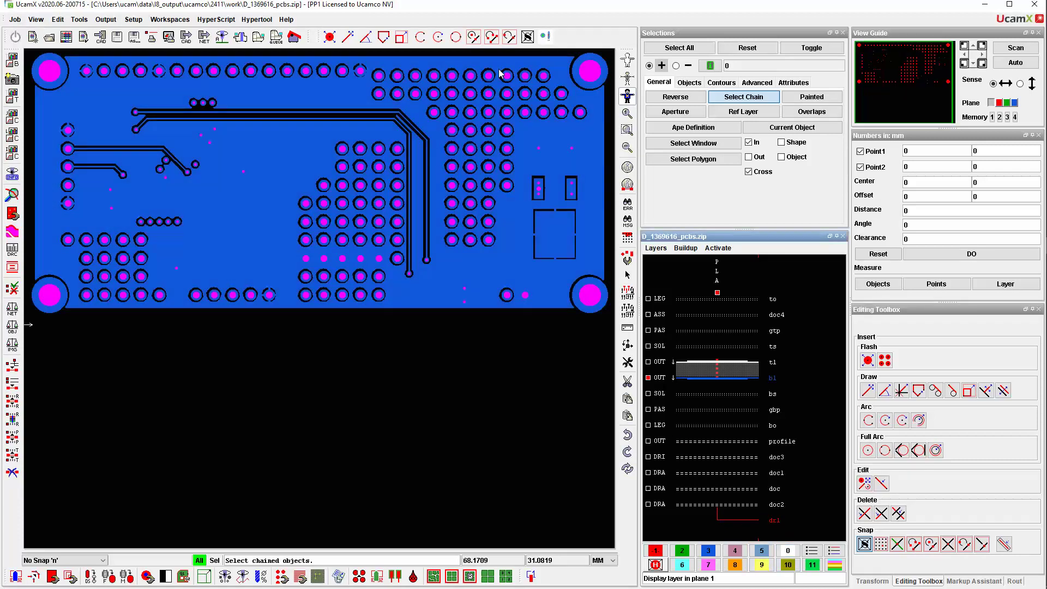
pyautogui.click(758, 357)
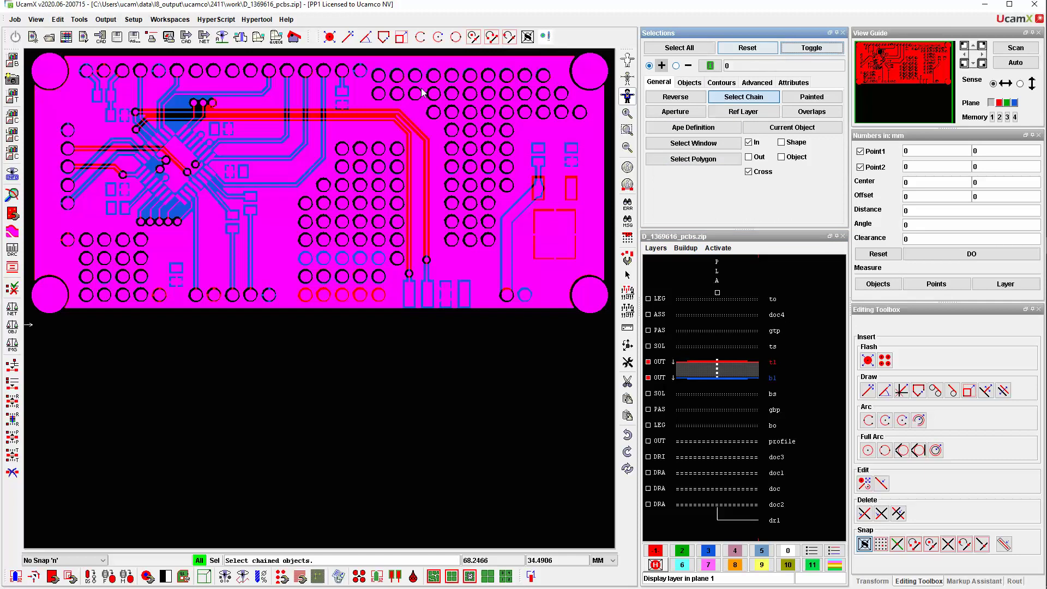
pyautogui.click(15, 19)
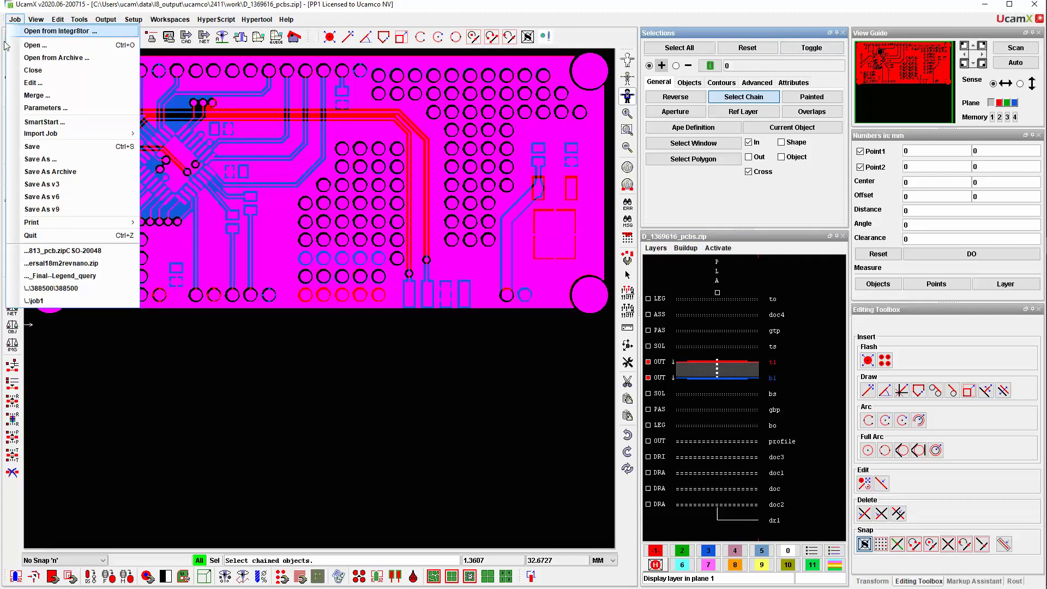
pyautogui.click(28, 147)
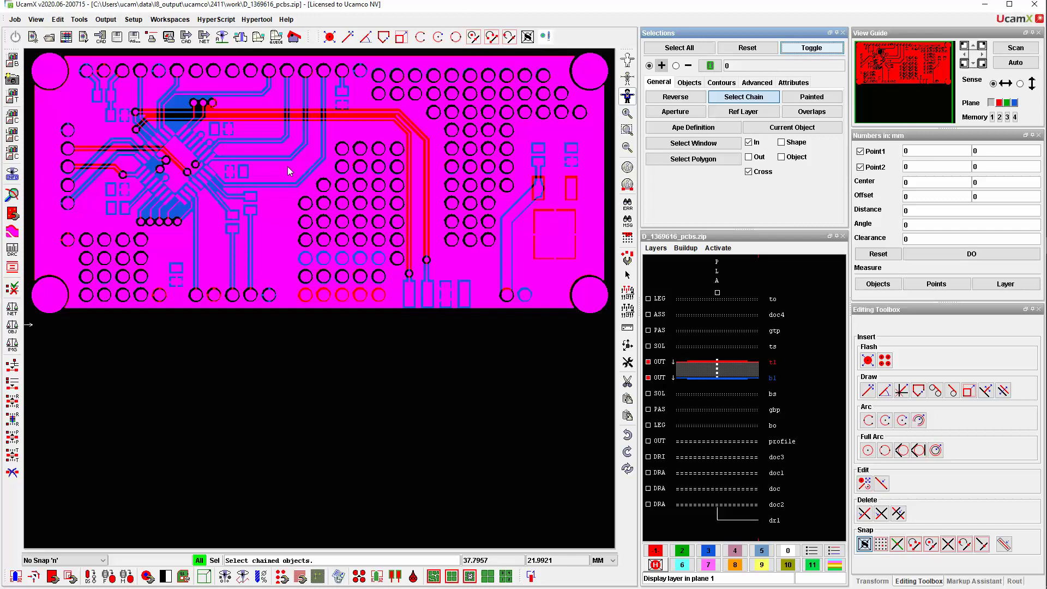
# Step: Quit the UcamX job and confirm, returning to Integr8tor Cockpit
pyautogui.click(15, 19)
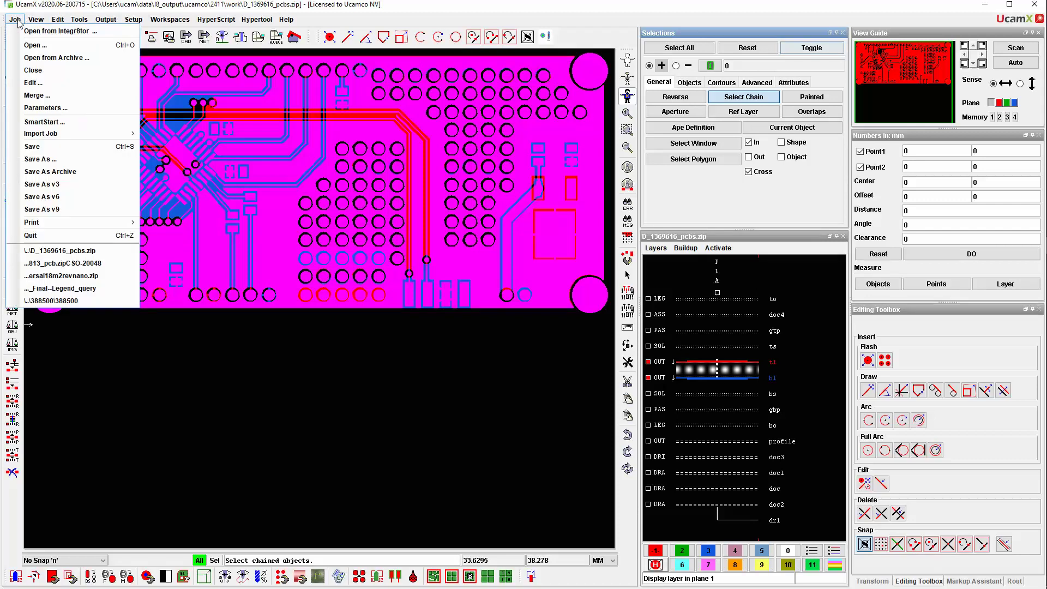
pyautogui.click(38, 236)
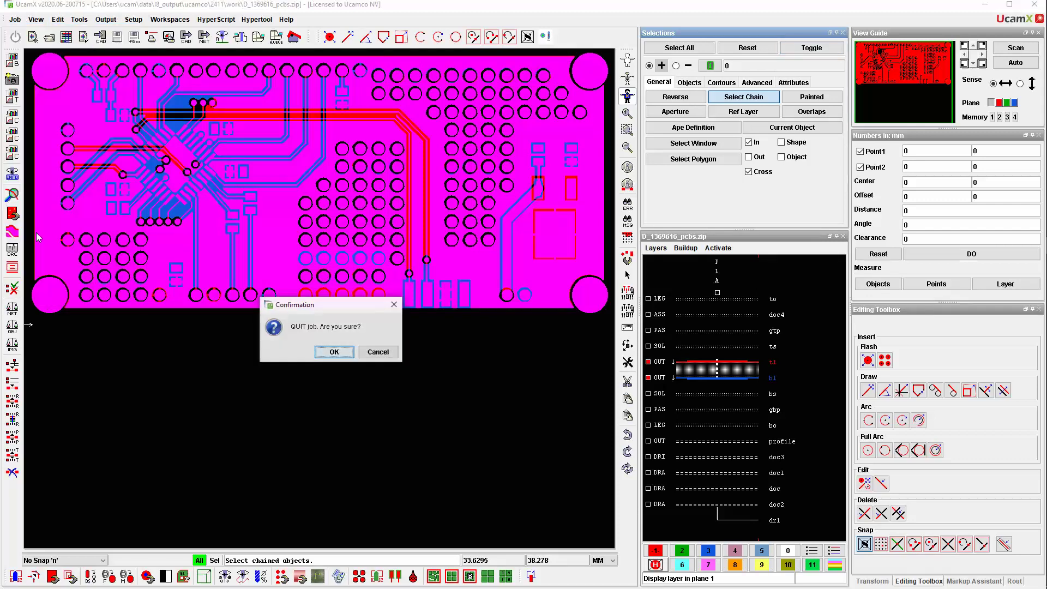
pyautogui.click(344, 354)
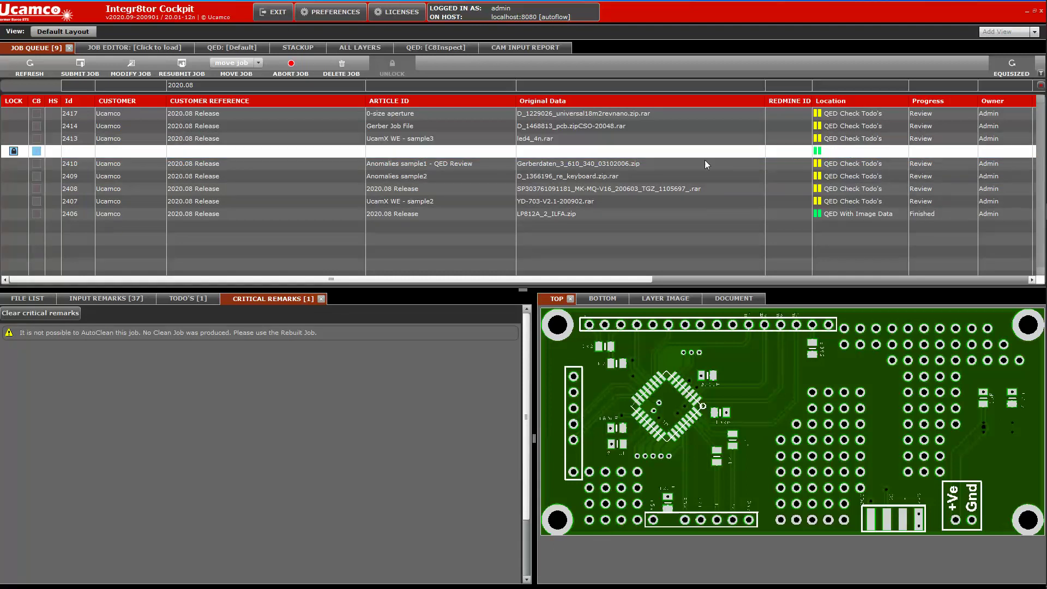
# Step: Send the edited job UcamX WE - sample1 to auto analysis and open the job UcamX WE - sample2 in UcamX
pyautogui.click(88, 75)
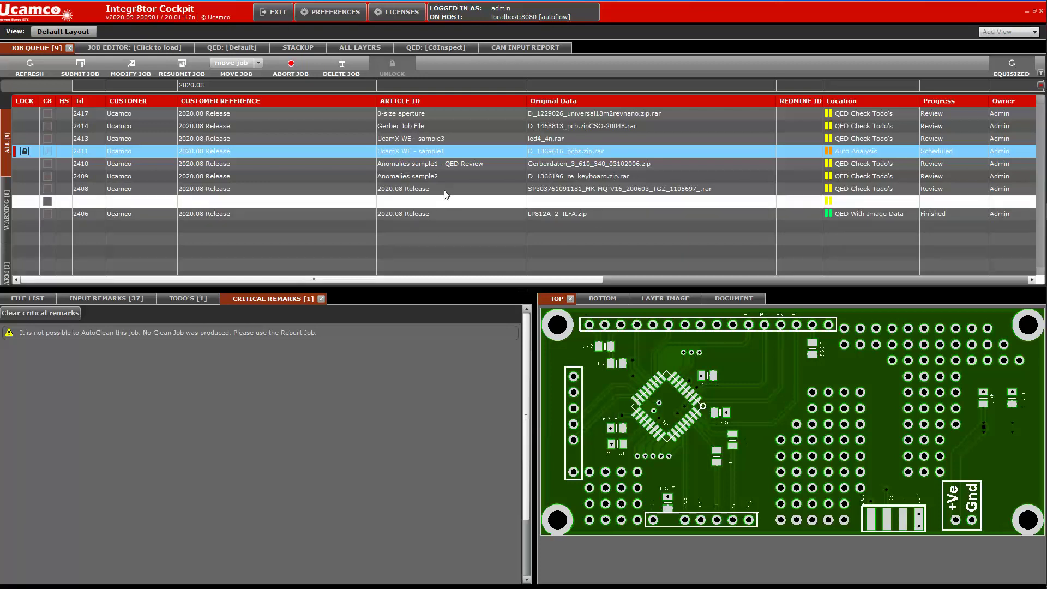
pyautogui.click(432, 202)
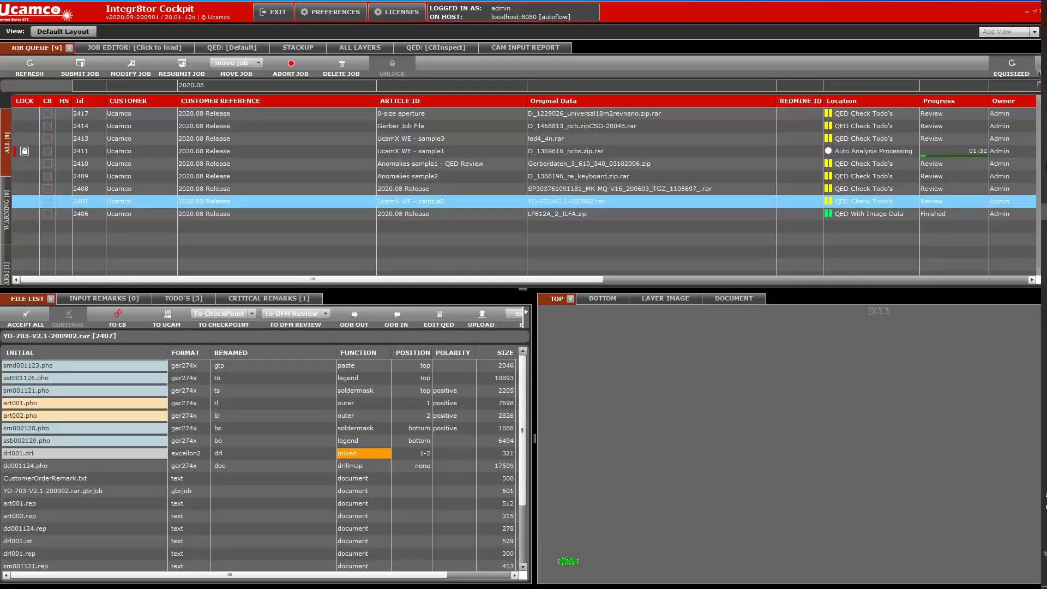
pyautogui.click(169, 316)
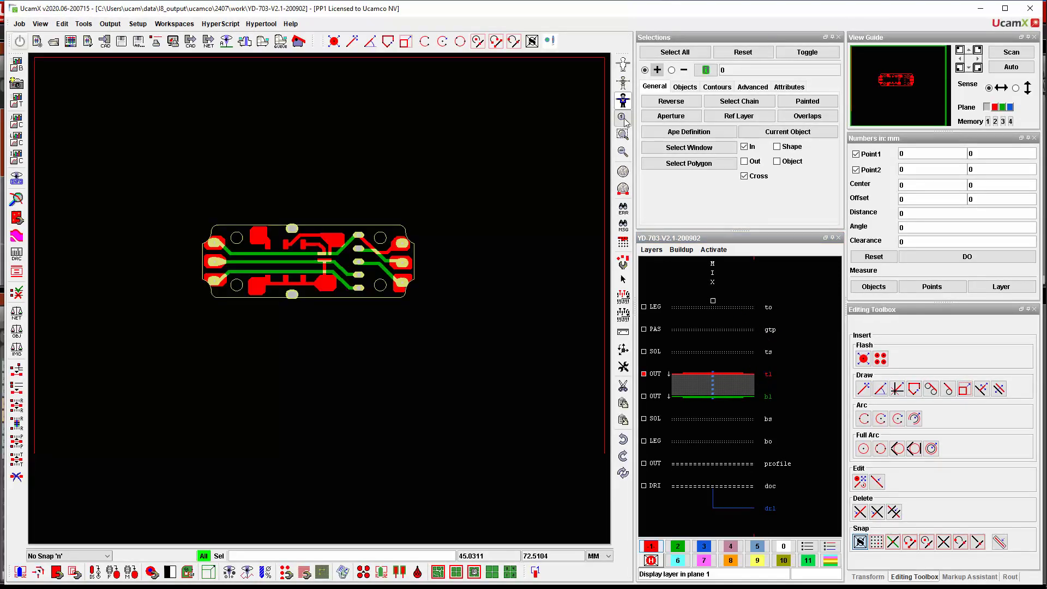
# Step: Display the top legend layer to in plane 1 and the top copper layer tl in plane 3, showing the full extent
pyautogui.scroll(-1, 427, 226)
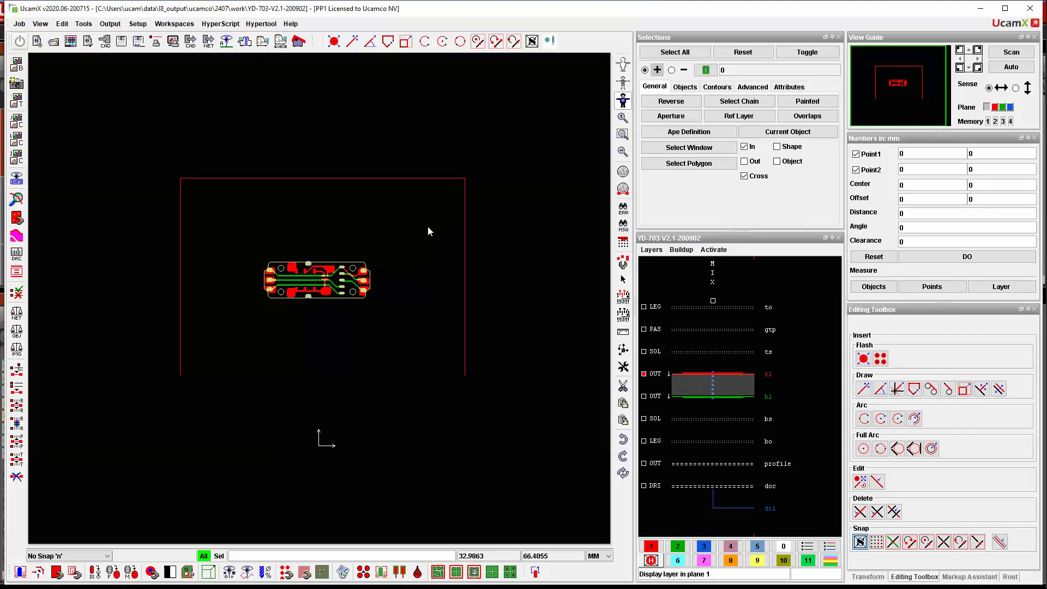
pyautogui.click(753, 303)
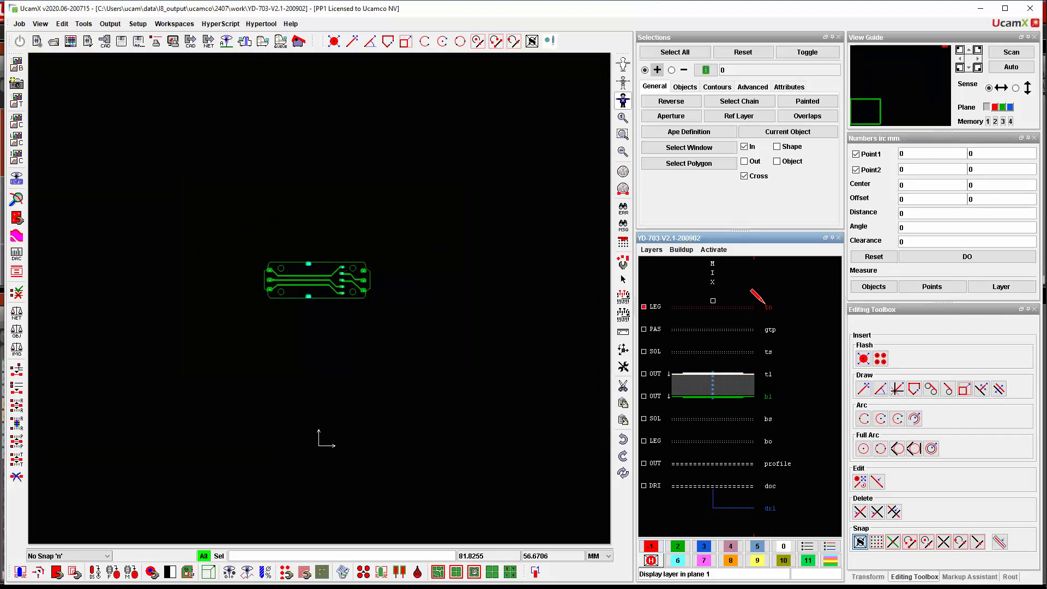
pyautogui.click(704, 546)
pyautogui.click(761, 373)
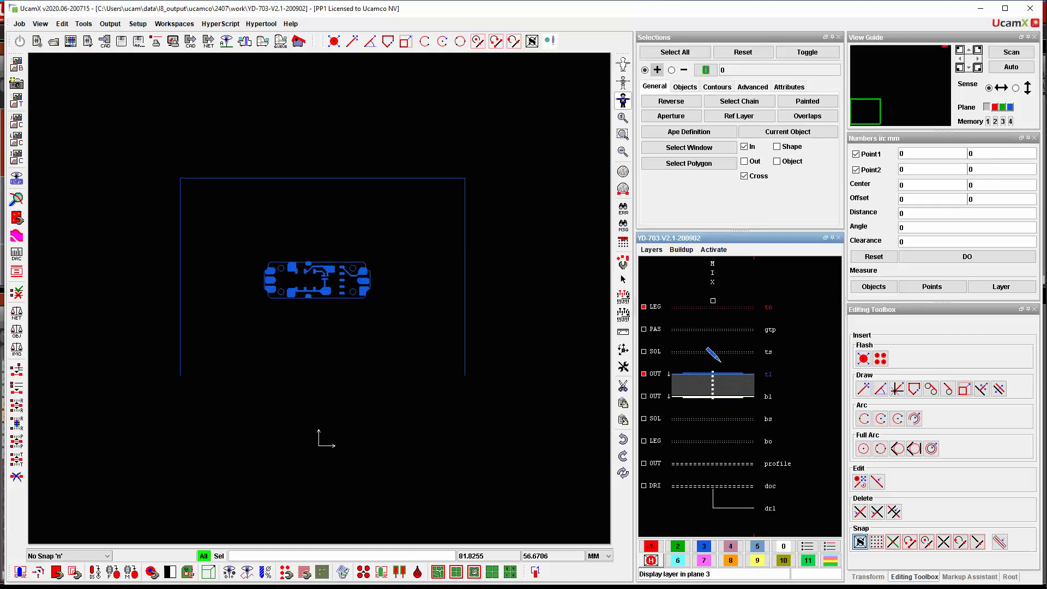
pyautogui.click(622, 117)
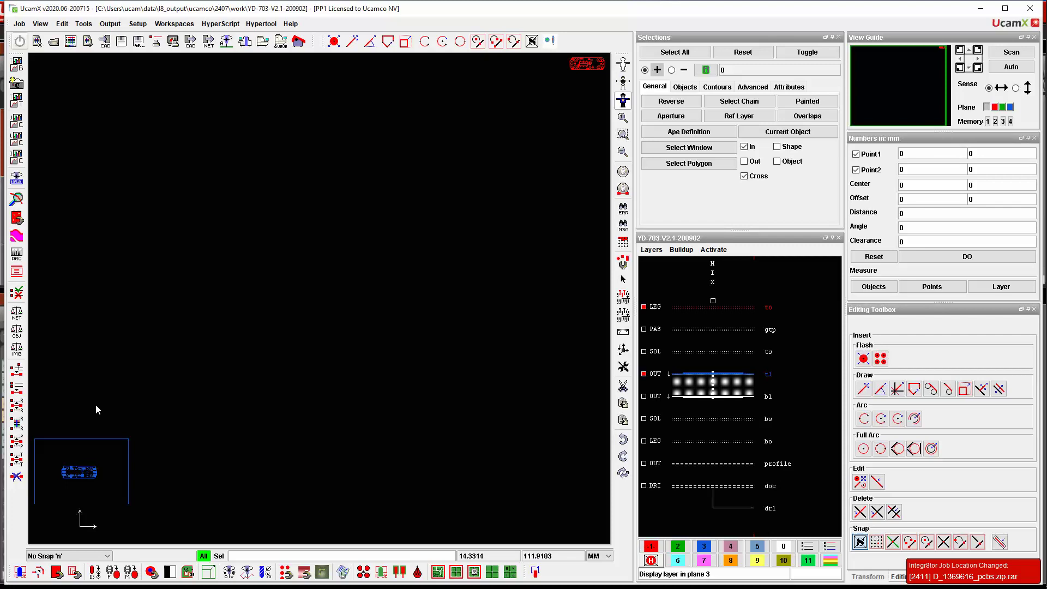
# Step: Check the alignment of gtp, ts, bl, bs, bo, profile, doc and drl against tl in plane 1, ending on the legend layer to
pyautogui.click(644, 374)
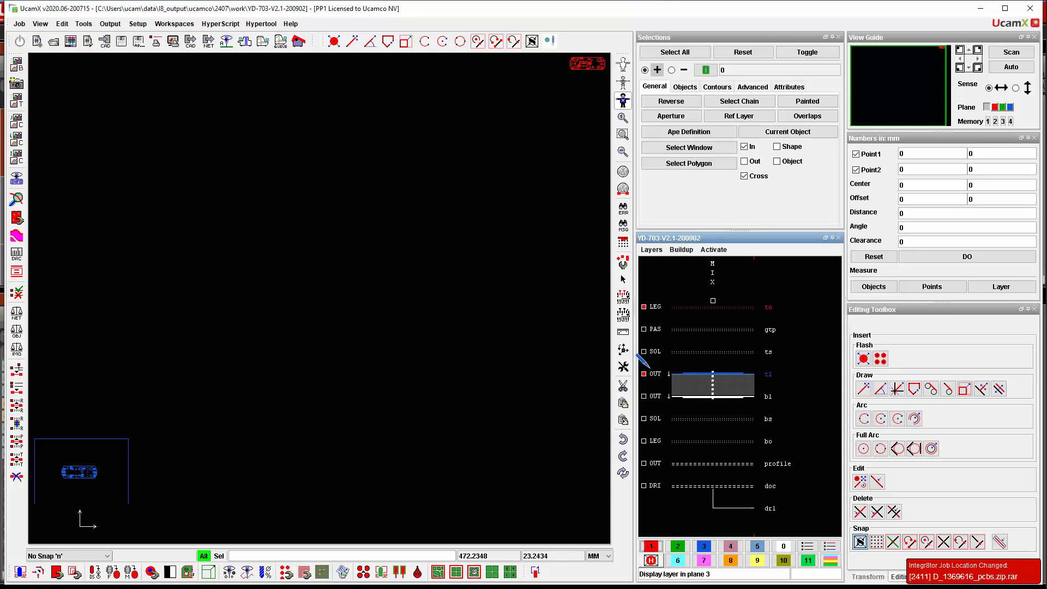
pyautogui.click(651, 546)
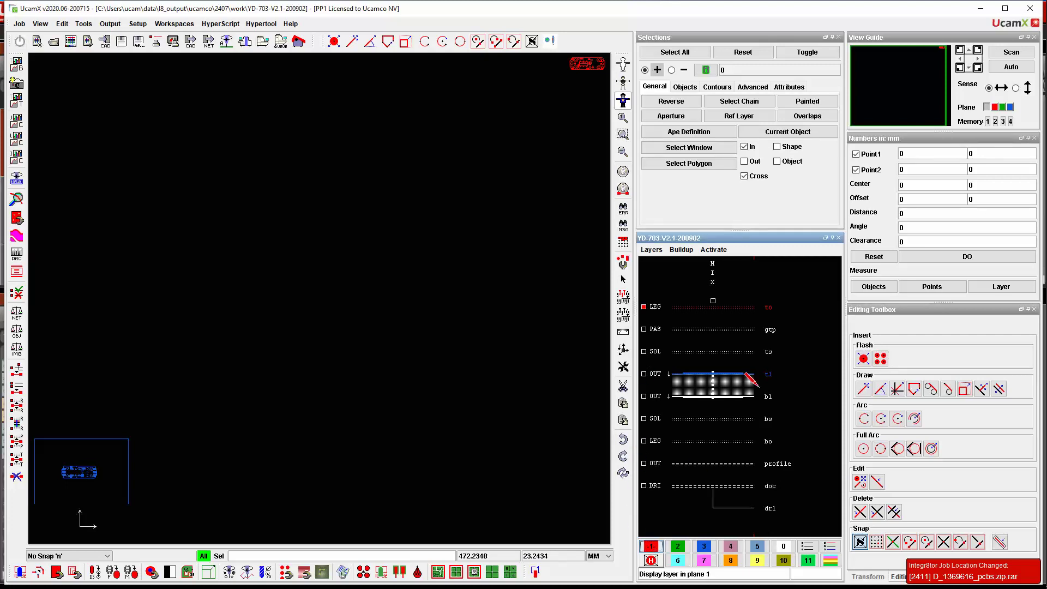
pyautogui.click(768, 329)
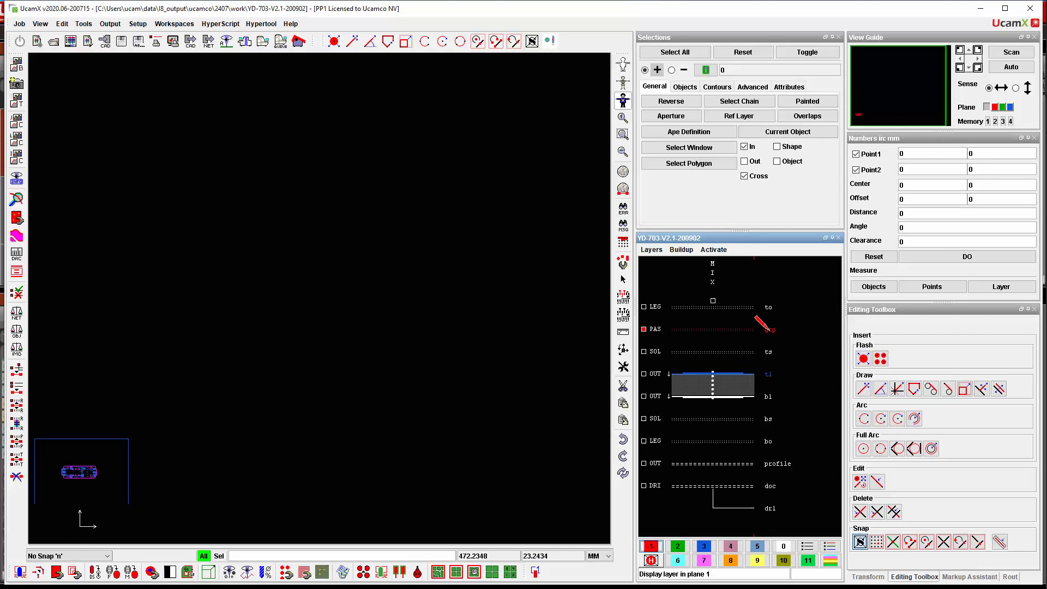
pyautogui.click(768, 351)
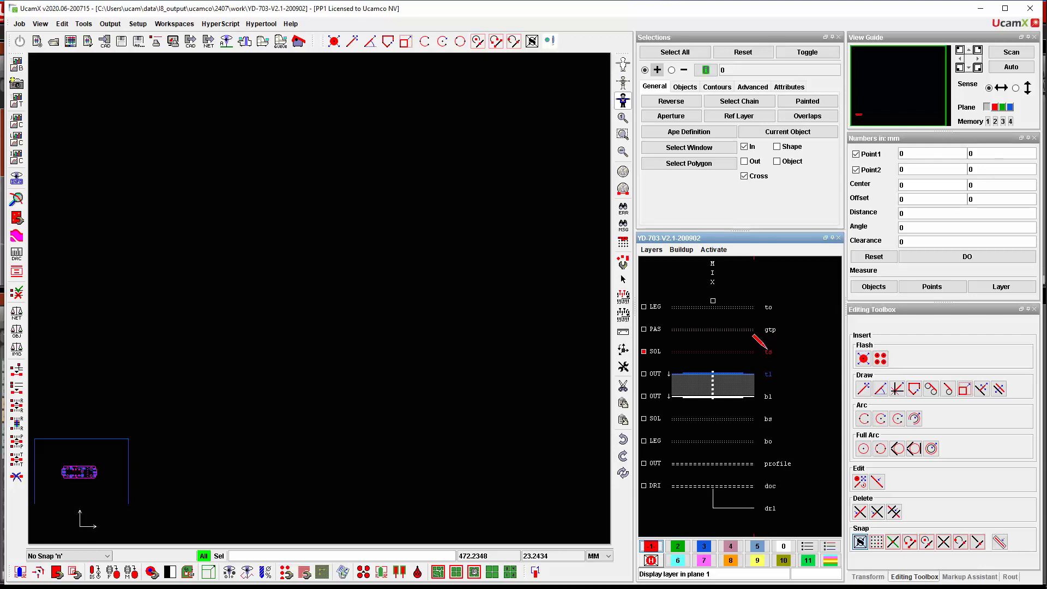
pyautogui.click(764, 397)
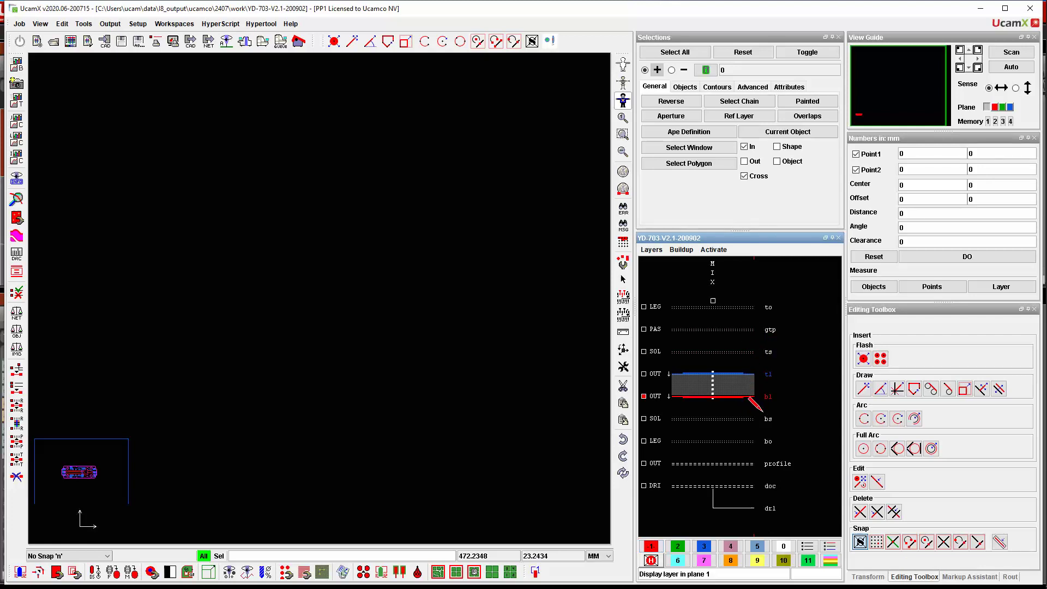
pyautogui.click(765, 418)
pyautogui.click(767, 441)
pyautogui.click(771, 463)
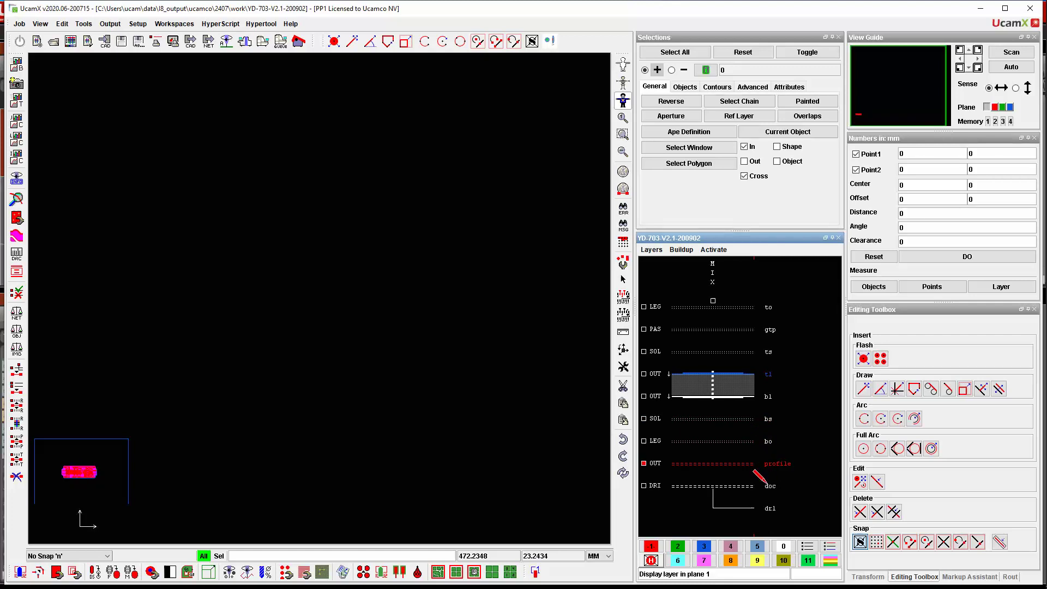
pyautogui.click(766, 483)
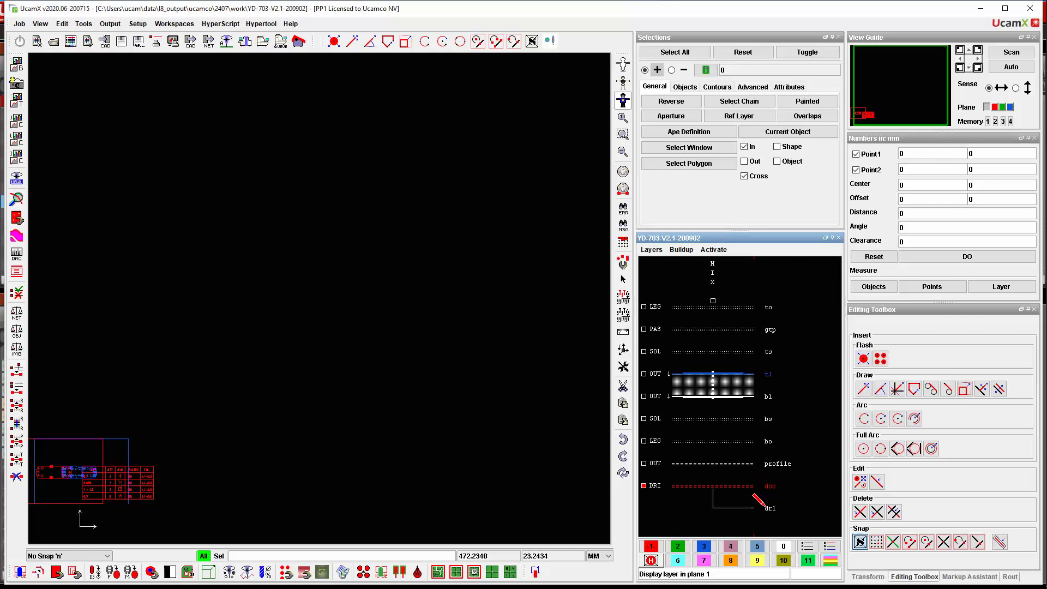
pyautogui.click(766, 507)
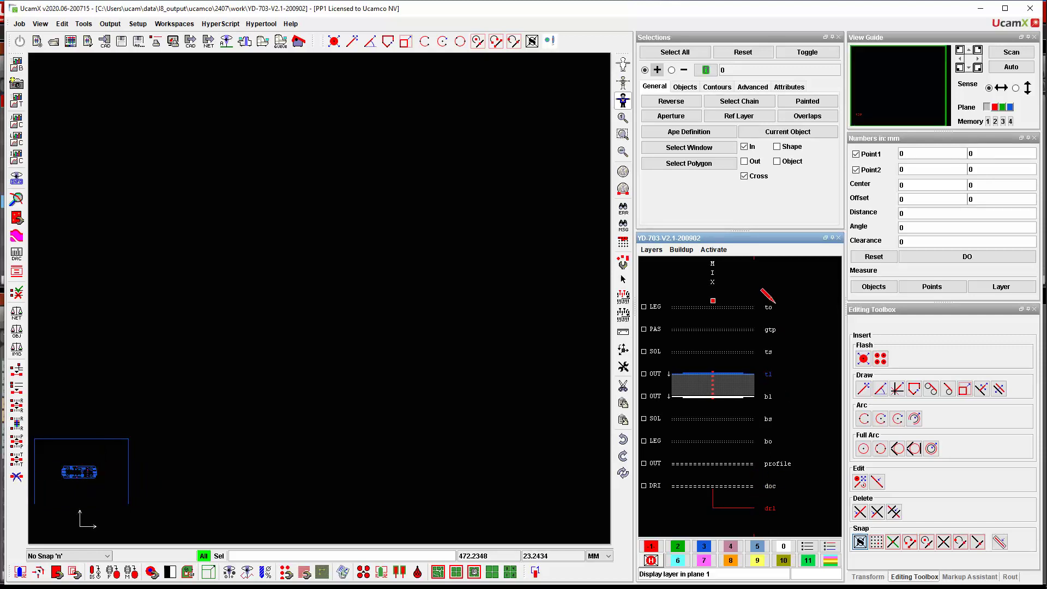
pyautogui.click(776, 306)
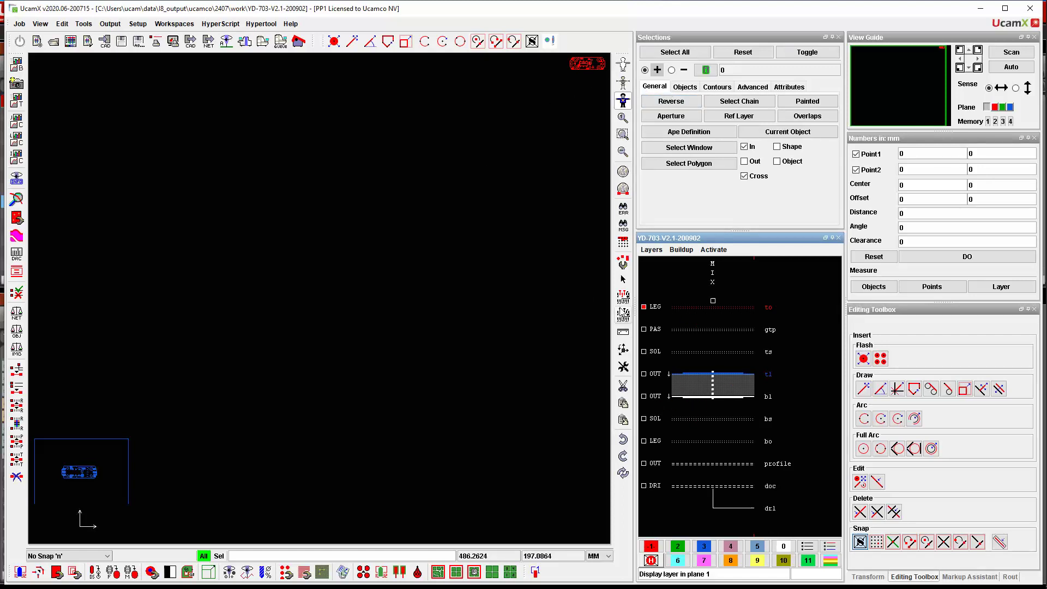
# Step: Move the top legend artwork as a whole to just below the top copper board, using the free move direction
pyautogui.click(623, 351)
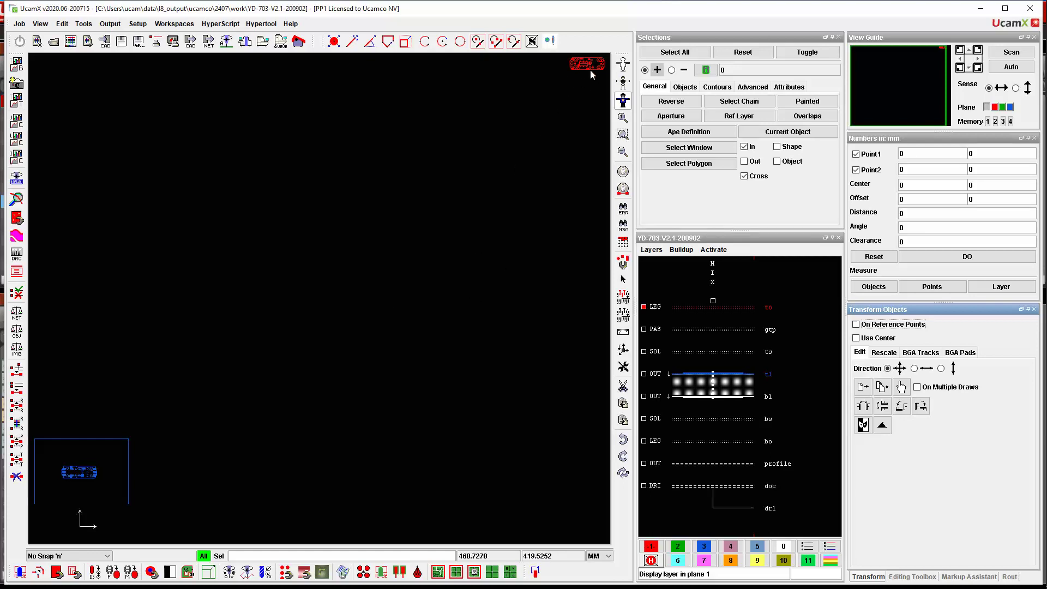
pyautogui.click(863, 387)
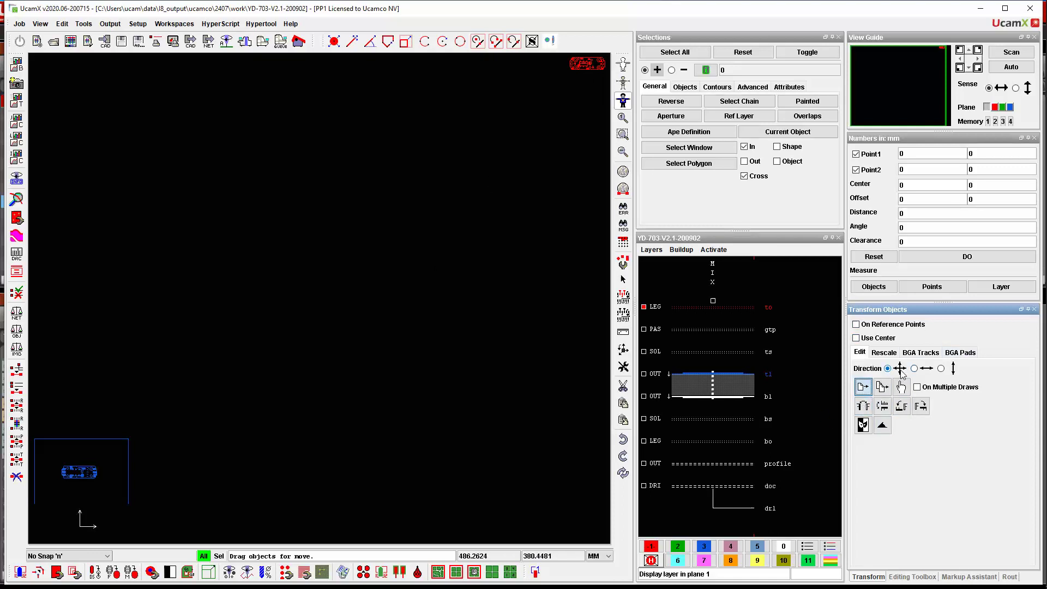
pyautogui.moveTo(576, 66); pyautogui.dragTo(70, 499)
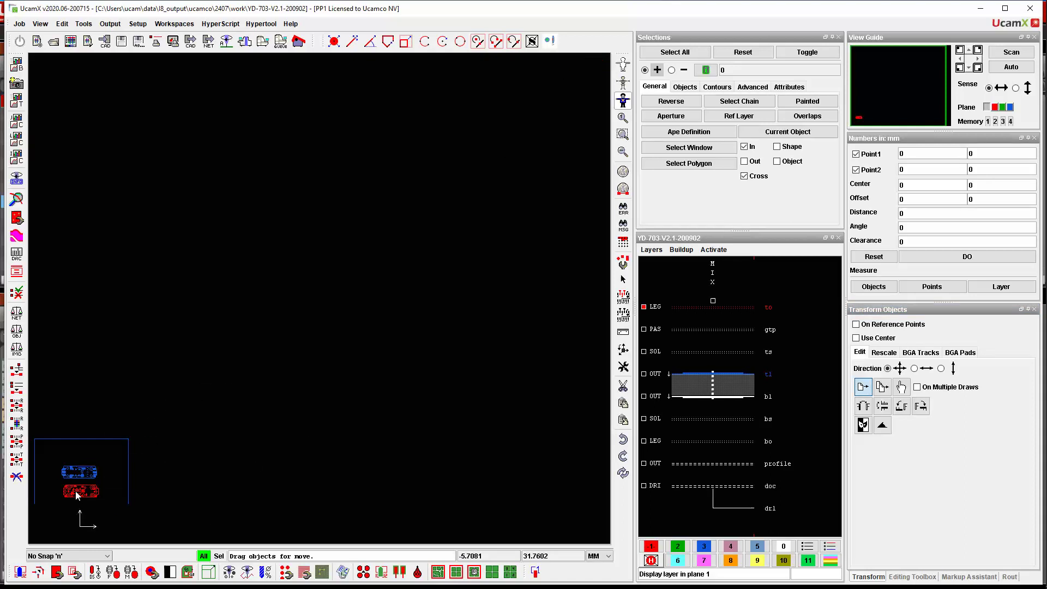
# Step: Move the legend artwork onto the tl board with To Point snapping, matching the outlines' lower-left corner points, and check the alignment
pyautogui.click(623, 119)
pyautogui.click(623, 134)
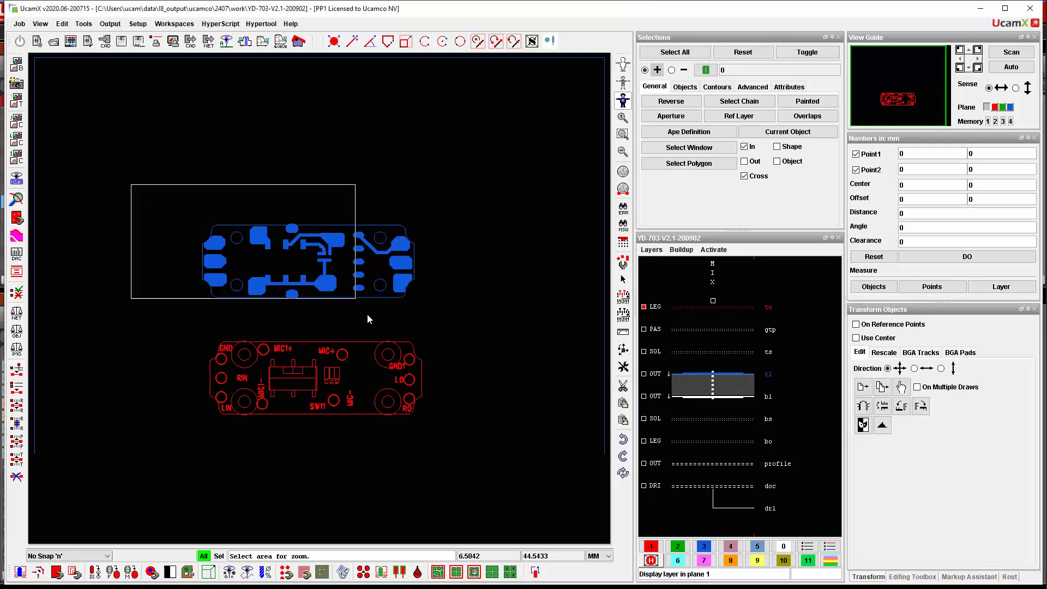
pyautogui.moveTo(367, 319); pyautogui.dragTo(469, 458)
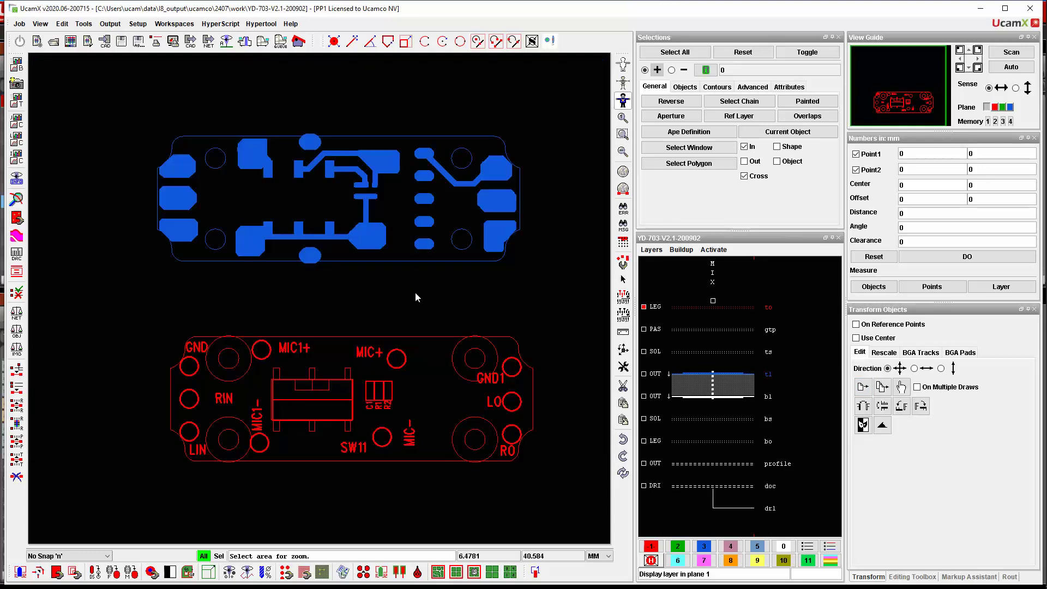
pyautogui.click(48, 556)
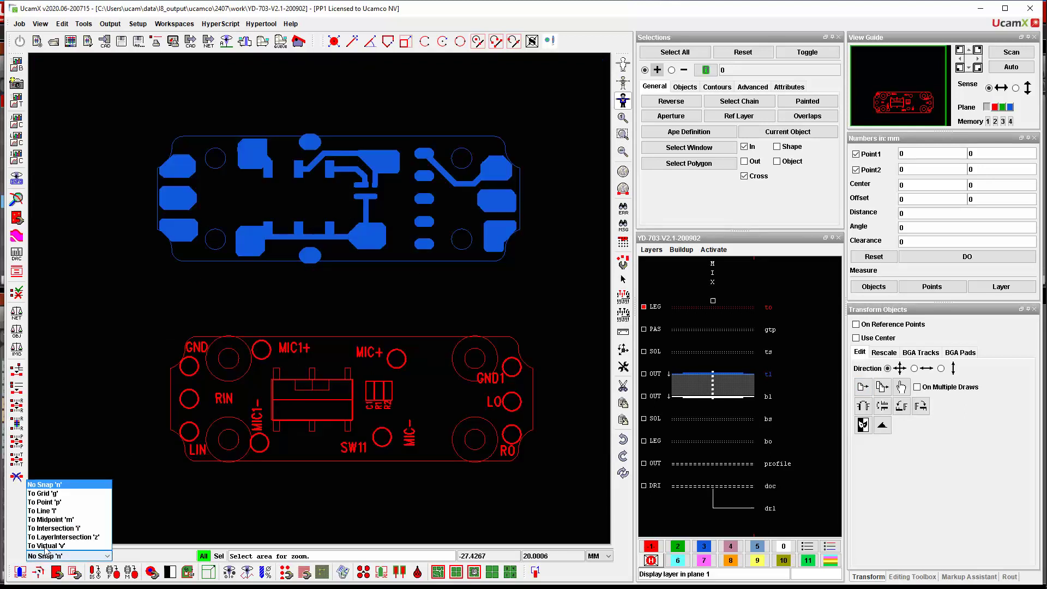
pyautogui.click(40, 502)
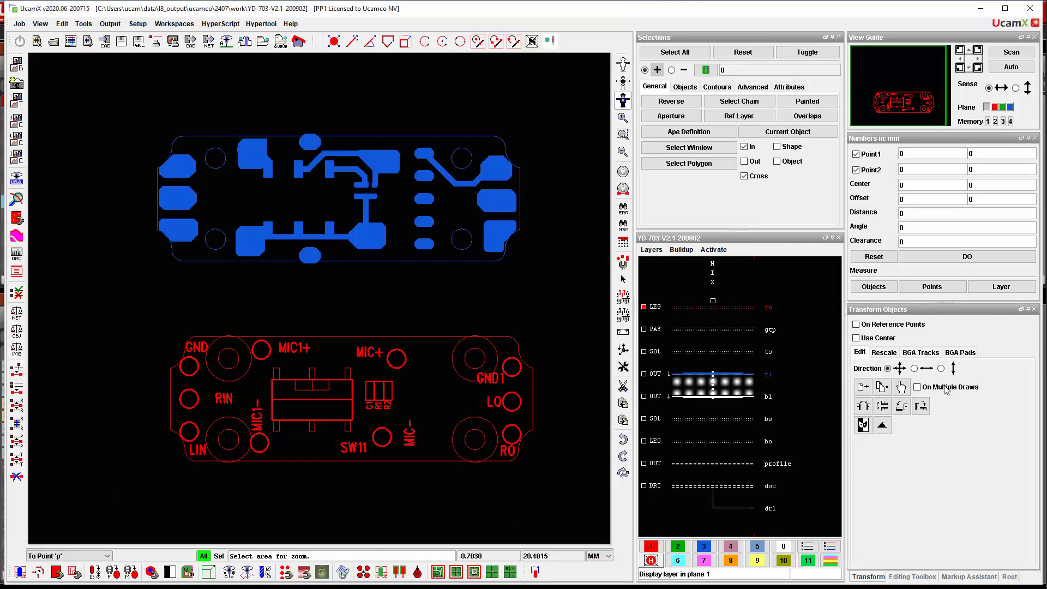
pyautogui.click(862, 387)
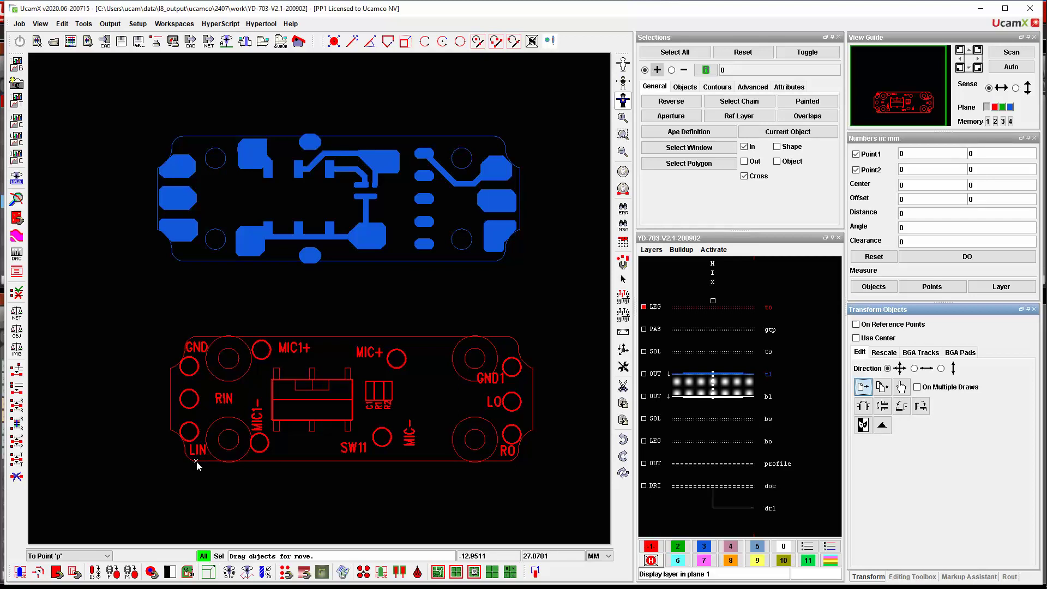
pyautogui.moveTo(199, 460)
pyautogui.mouseDown()
pyautogui.moveTo(251, 382)
pyautogui.moveTo(245, 326)
pyautogui.moveTo(213, 258)
pyautogui.moveTo(185, 263)
pyautogui.mouseUp()
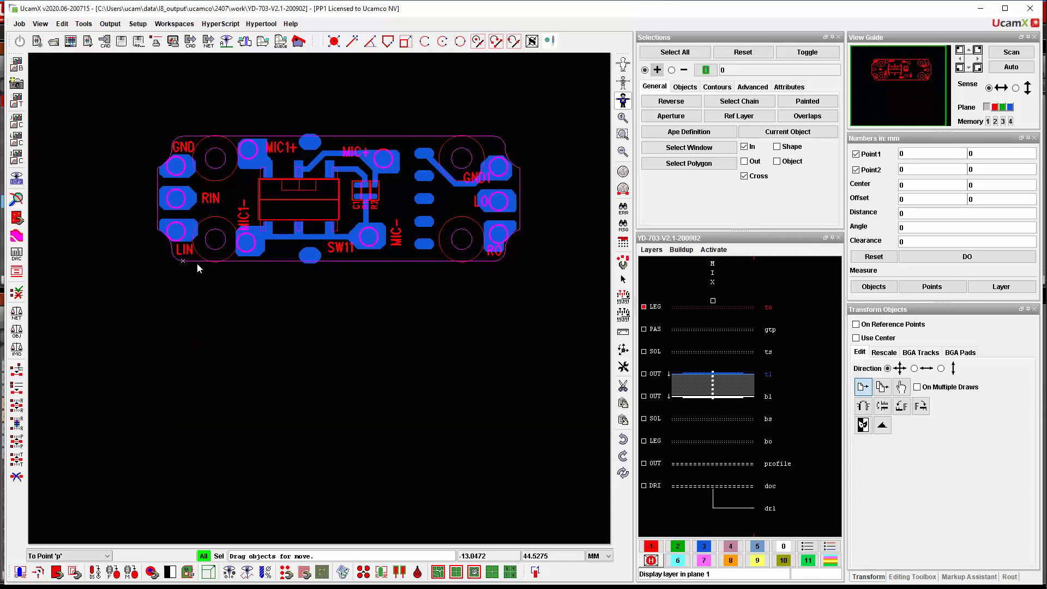
pyautogui.click(623, 120)
pyautogui.click(623, 134)
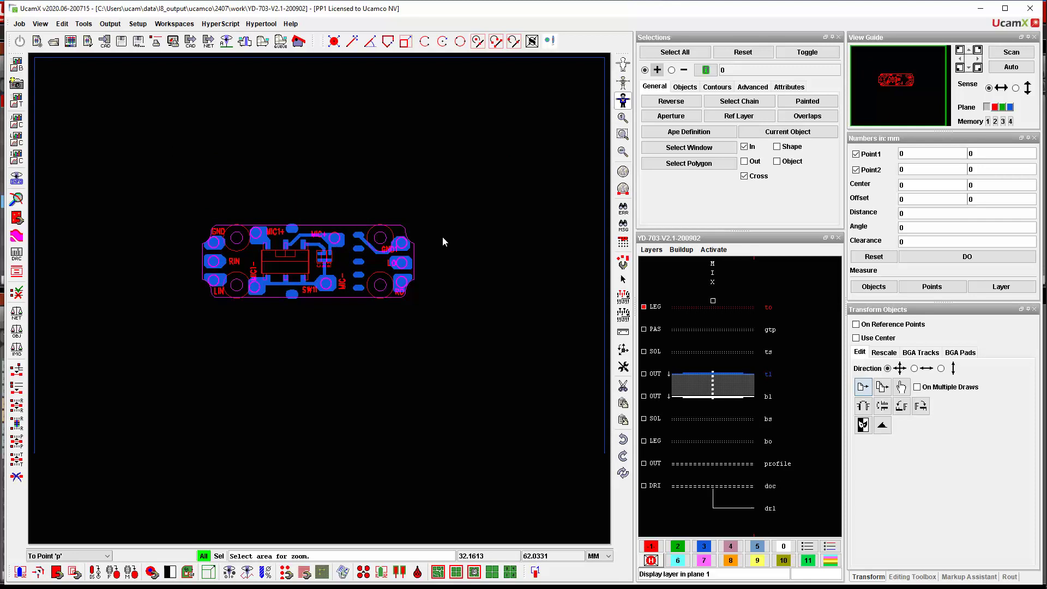
pyautogui.moveTo(202, 262); pyautogui.dragTo(244, 316)
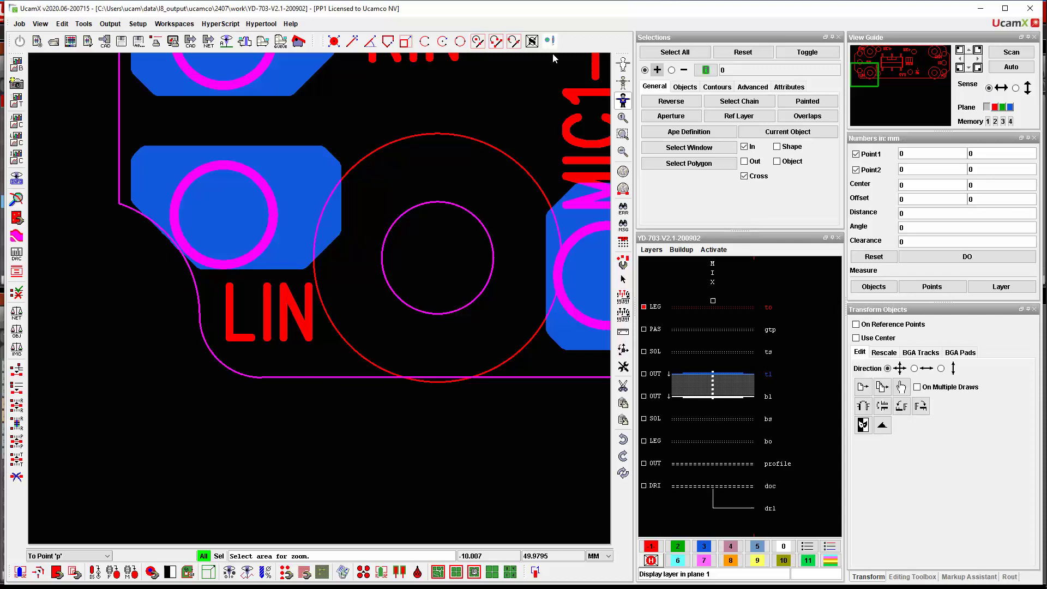
pyautogui.click(623, 118)
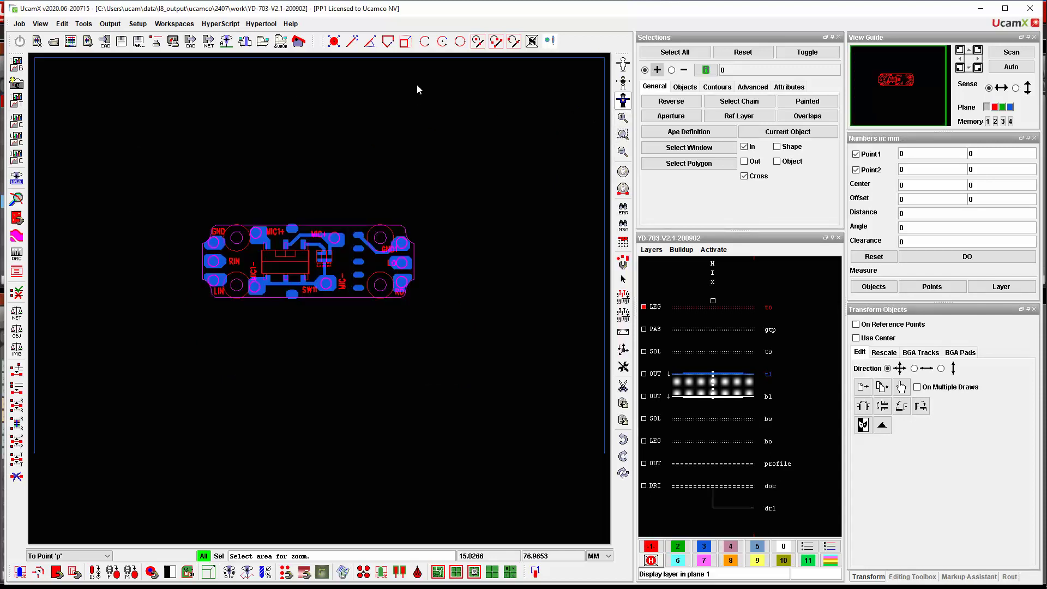
# Step: Display only the top copper layer tl in plane 1 and delete the chained open frame around the board
pyautogui.click(764, 374)
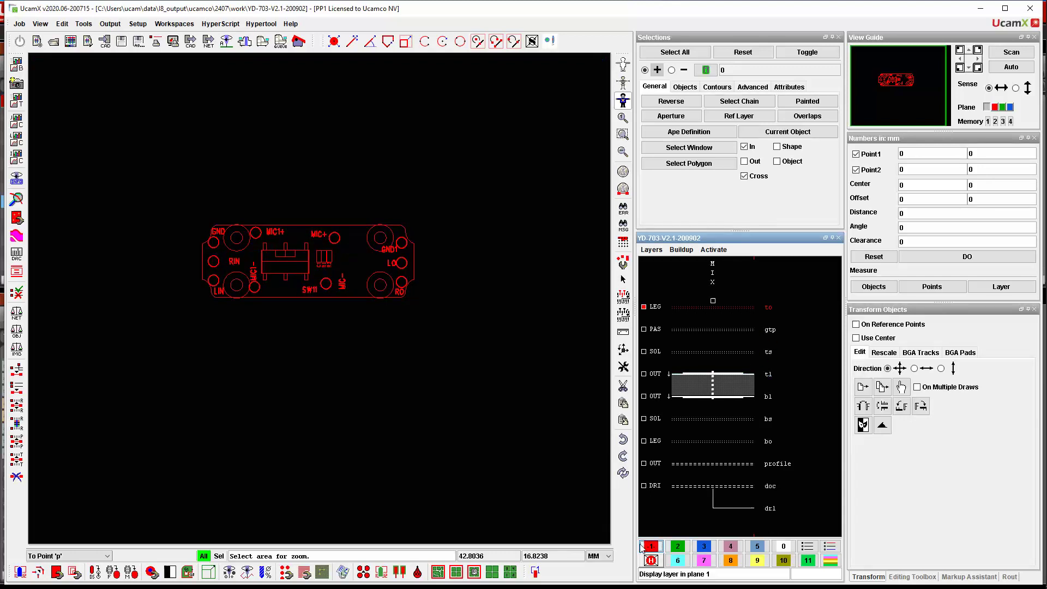
pyautogui.click(762, 372)
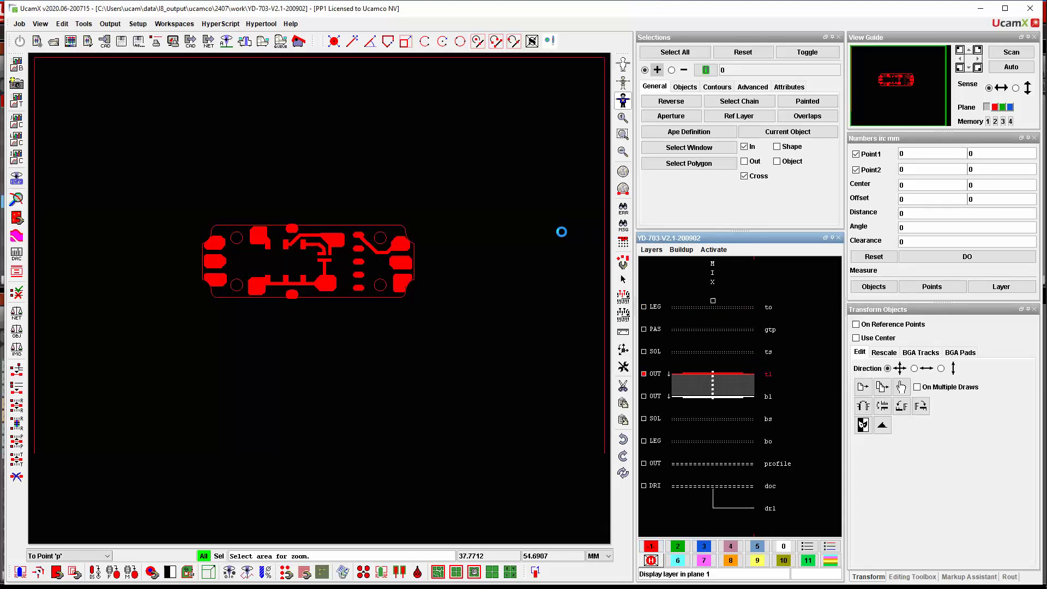
pyautogui.scroll(-2, 342, 297)
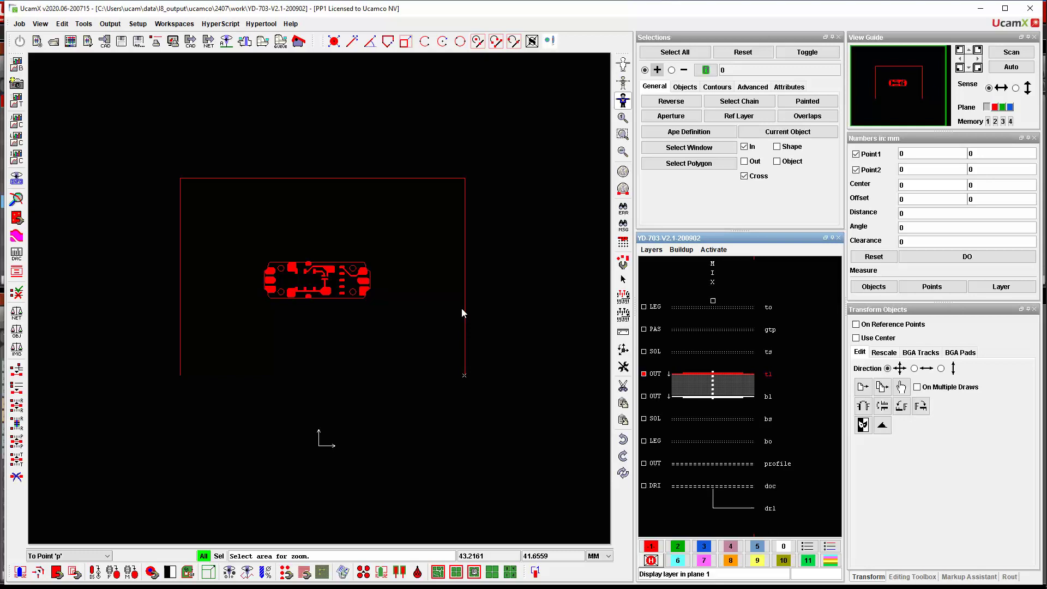
pyautogui.click(739, 100)
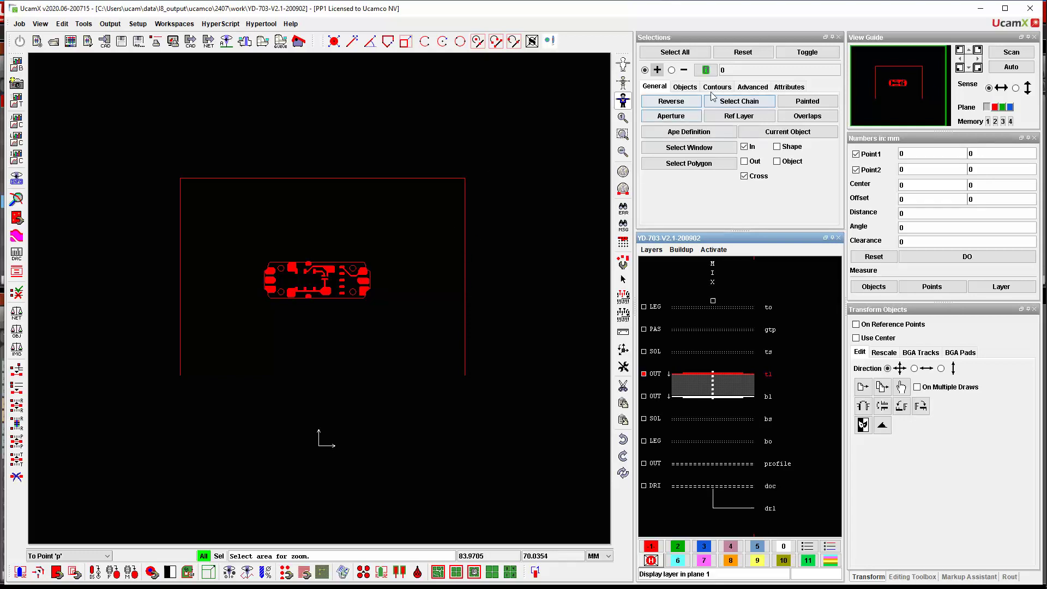
pyautogui.click(428, 178)
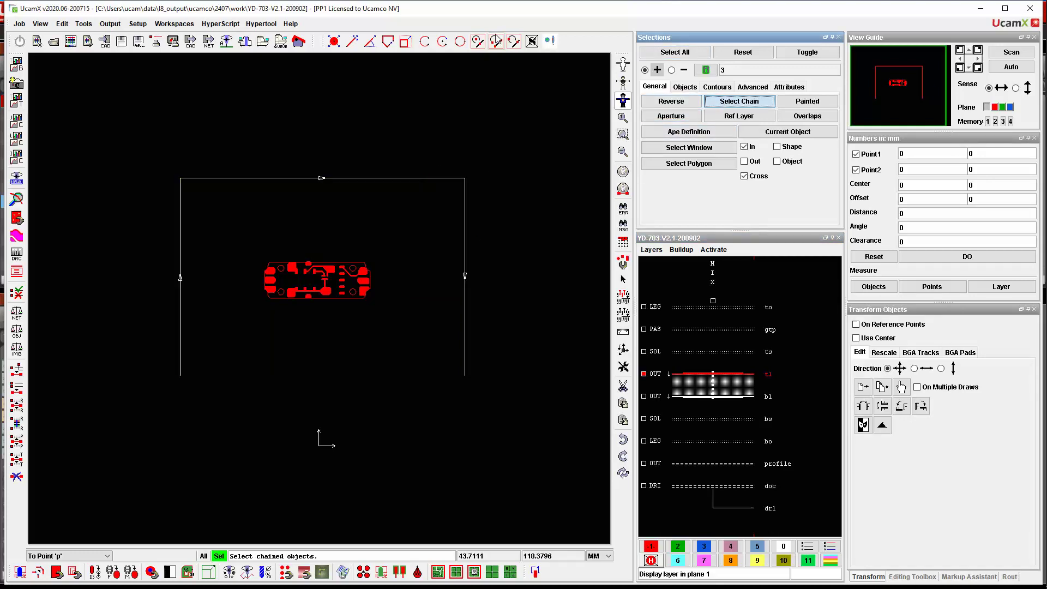
pyautogui.press('Delete')
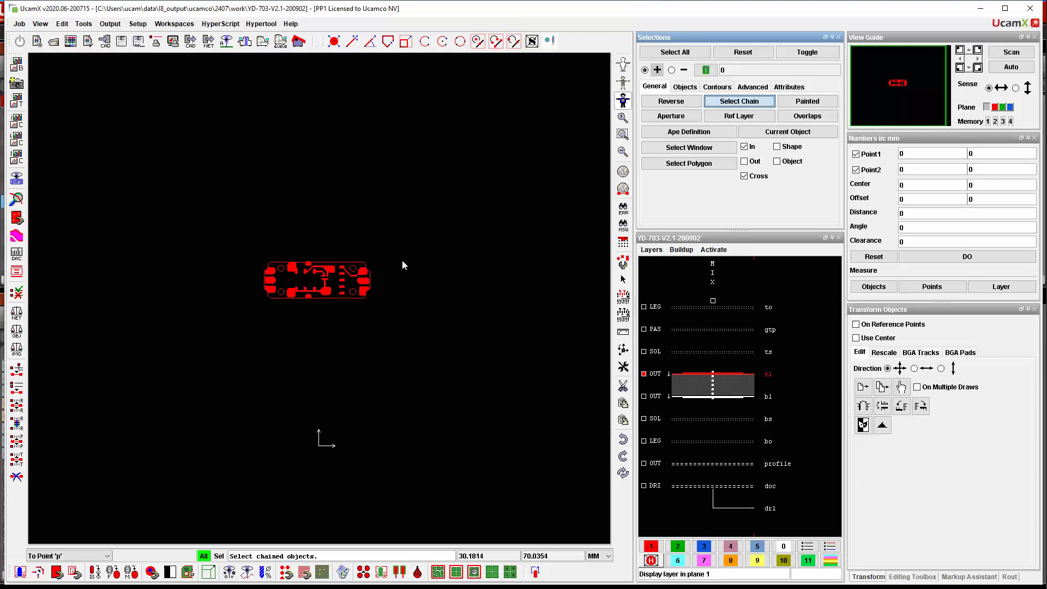
pyautogui.click(622, 135)
pyautogui.moveTo(245, 234); pyautogui.dragTo(381, 311)
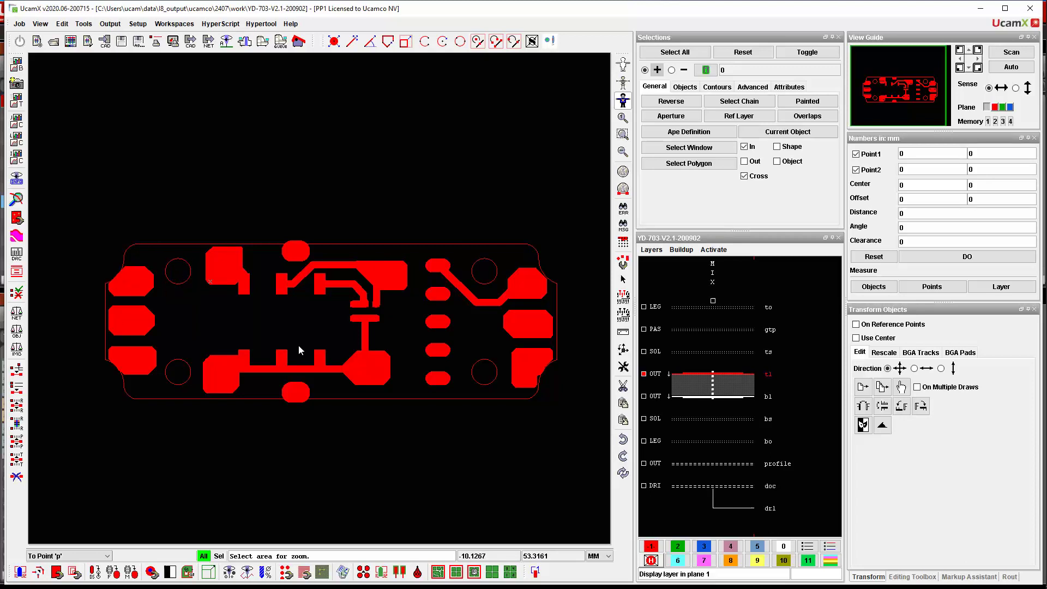
# Step: Overlay the drill layer drl and, in its place, the legend layer to on tl in plane 3 to check their alignment
pyautogui.click(704, 546)
pyautogui.click(769, 506)
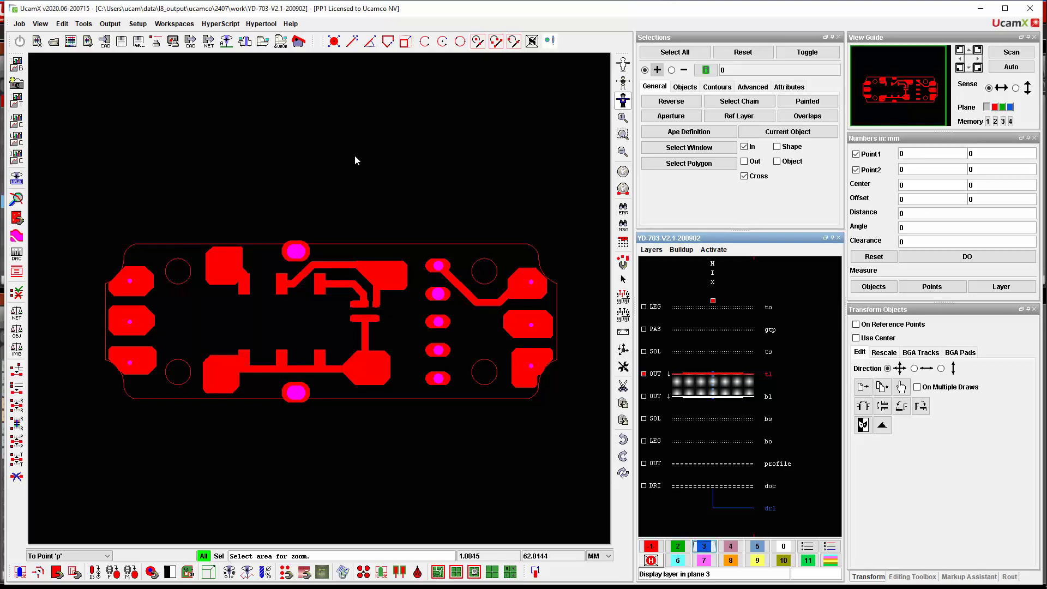
pyautogui.click(625, 120)
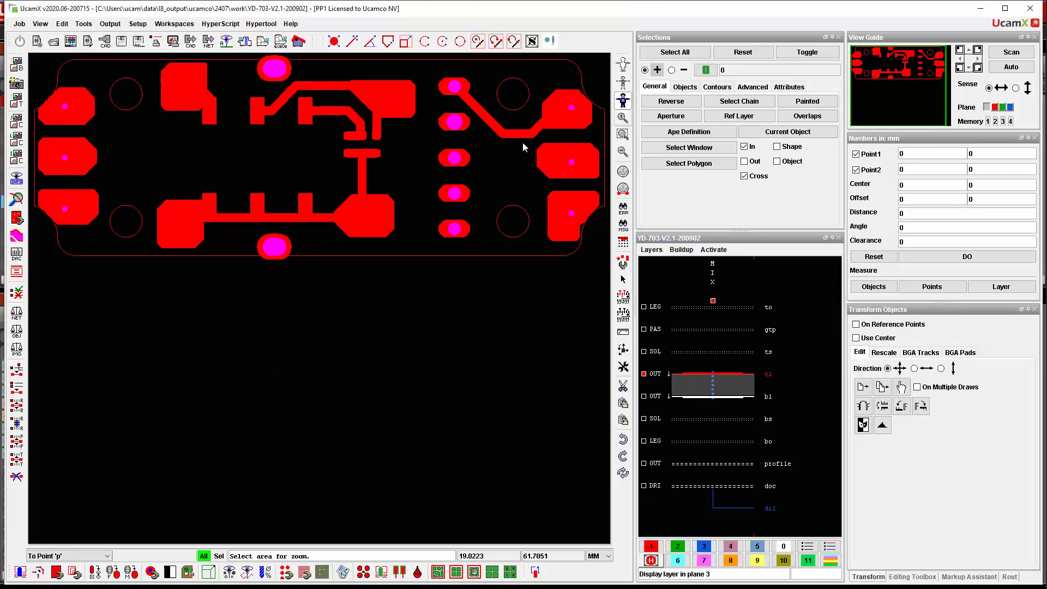
pyautogui.click(703, 550)
pyautogui.click(768, 307)
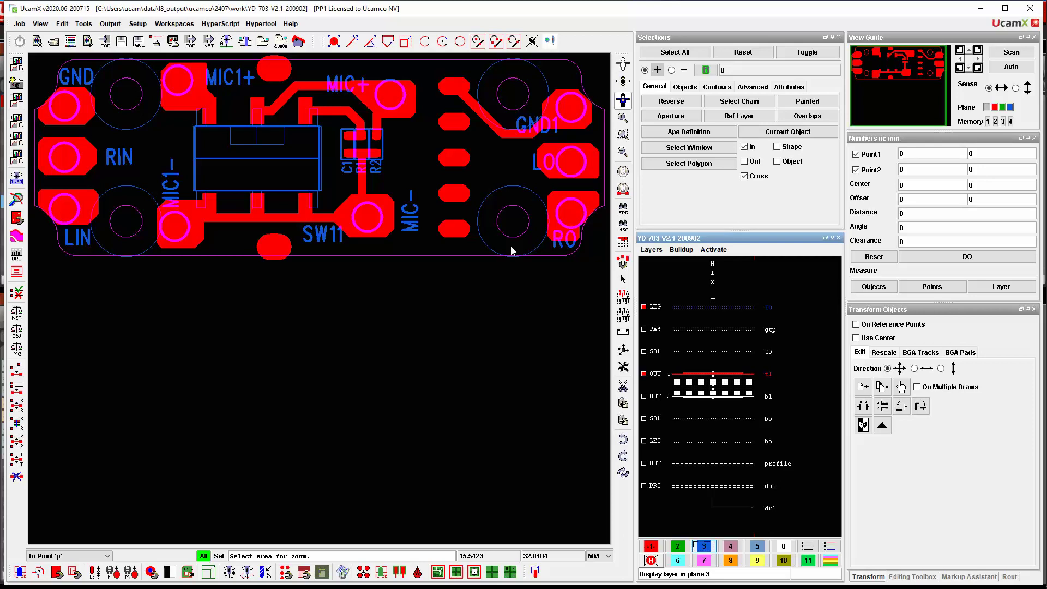
# Step: Quit the YD-703-V2.1 job and close it in Integr8tor without recalculating the QED
pyautogui.click(20, 24)
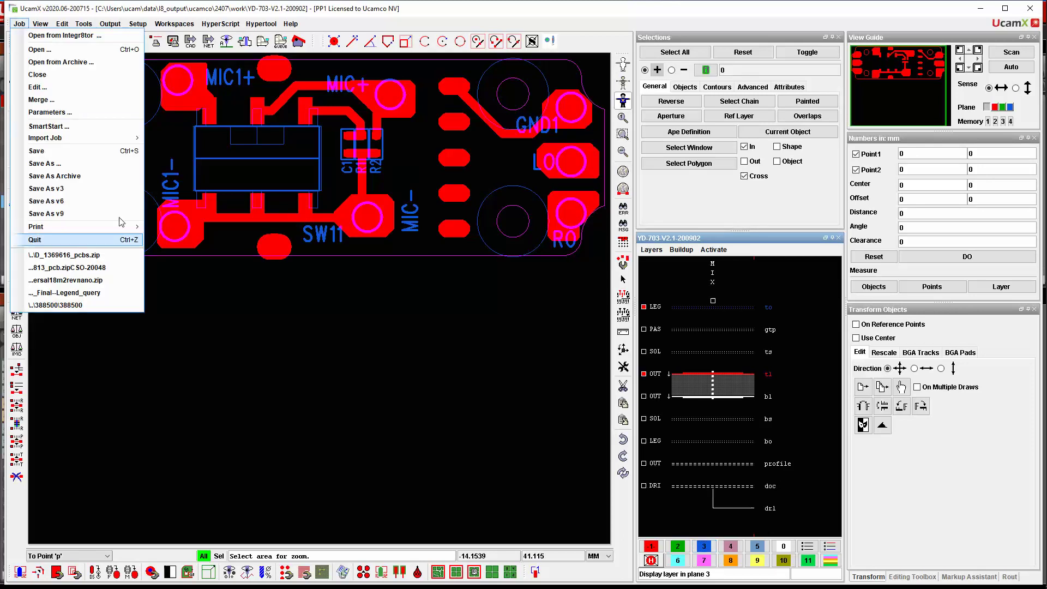
pyautogui.click(36, 239)
pyautogui.click(329, 358)
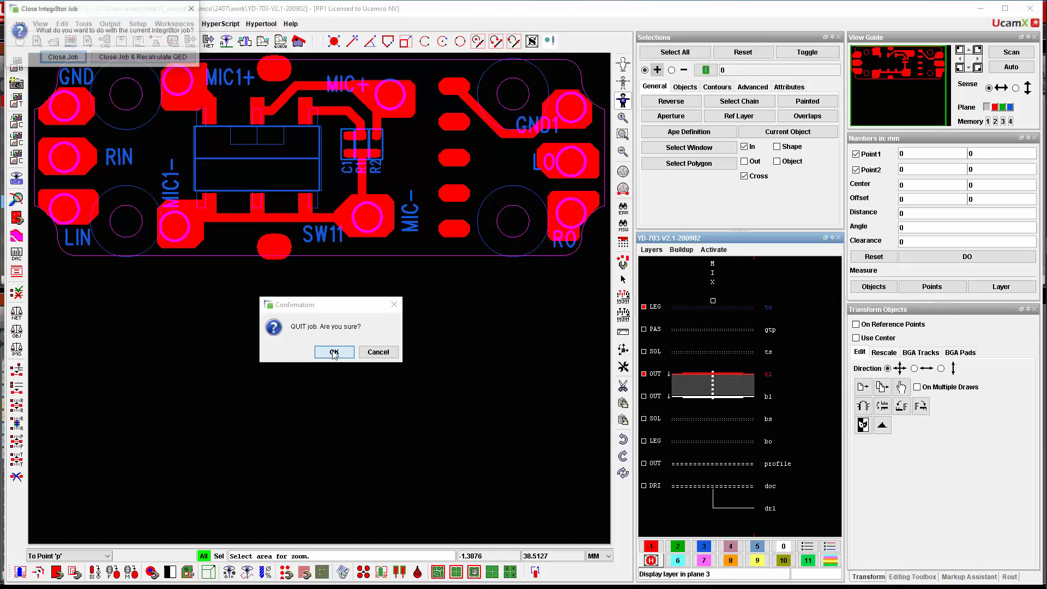
pyautogui.click(68, 56)
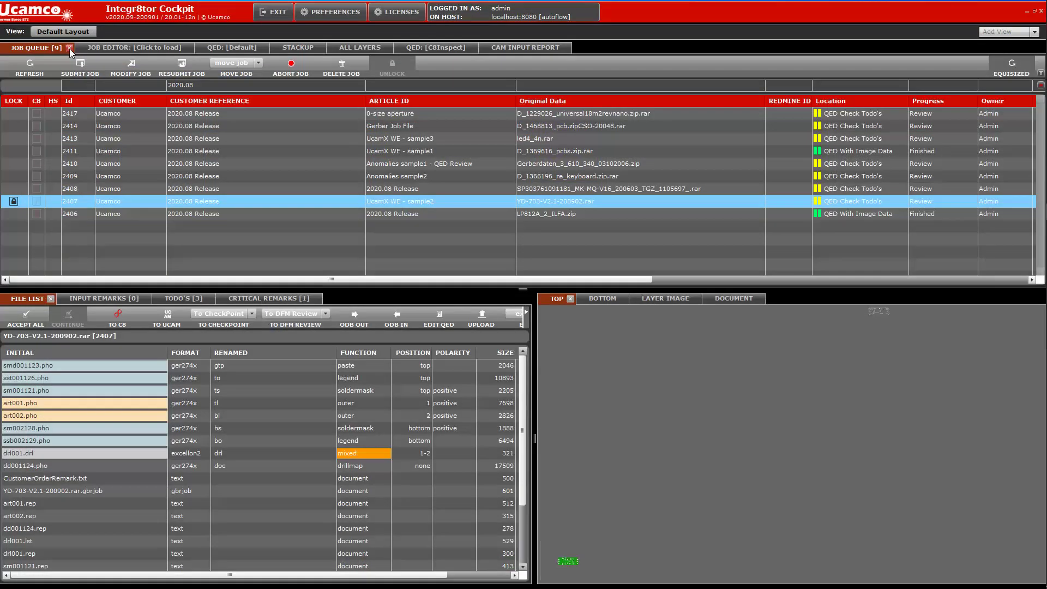
# Step: Open the led4_4n.rar job from the Integr8tor job queue in UcamX and switch off all displayed layers
pyautogui.click(418, 139)
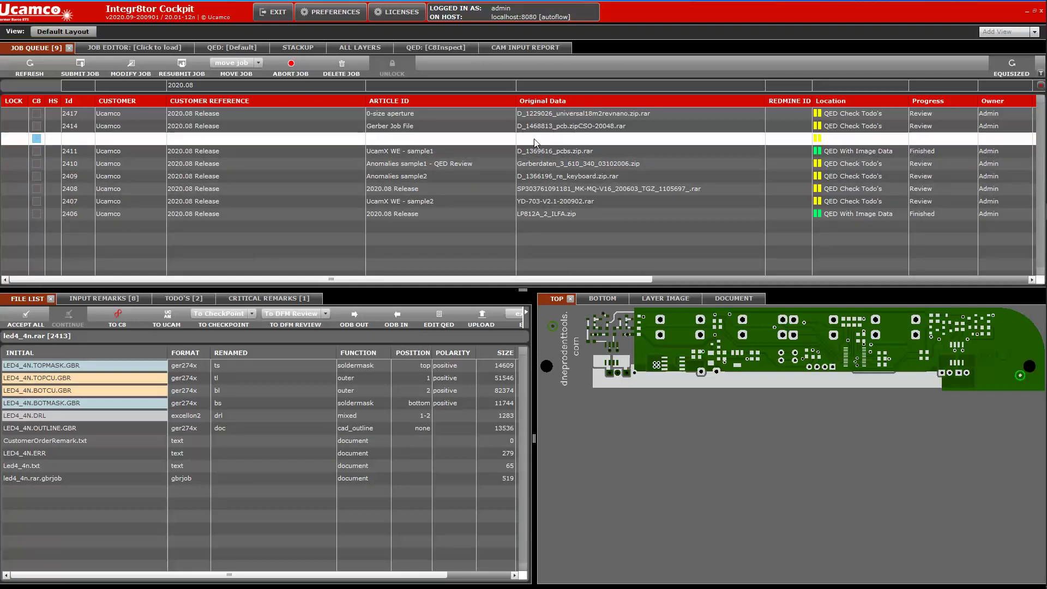
pyautogui.click(178, 318)
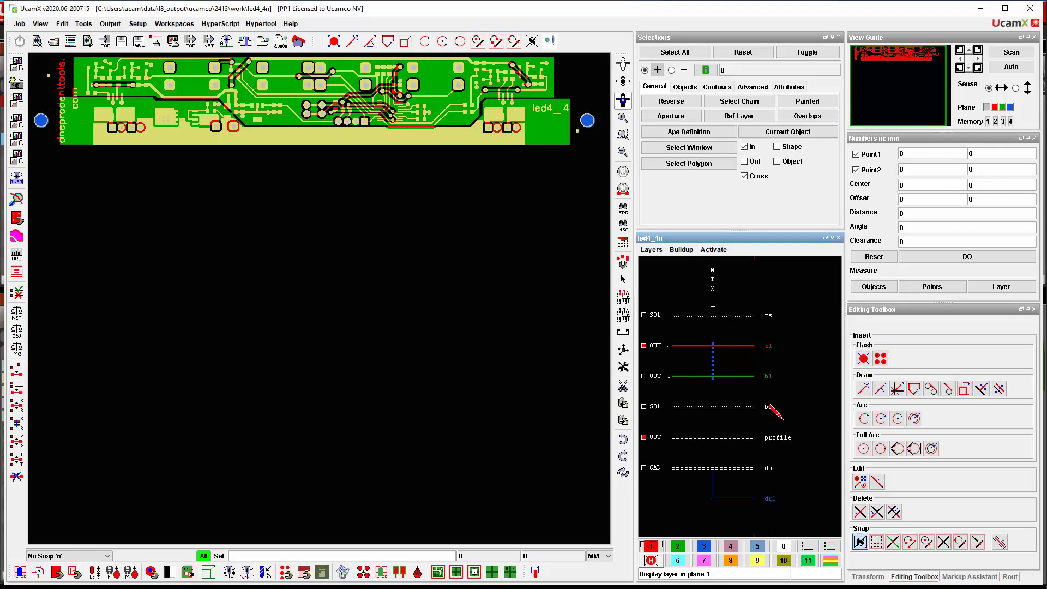
pyautogui.click(827, 547)
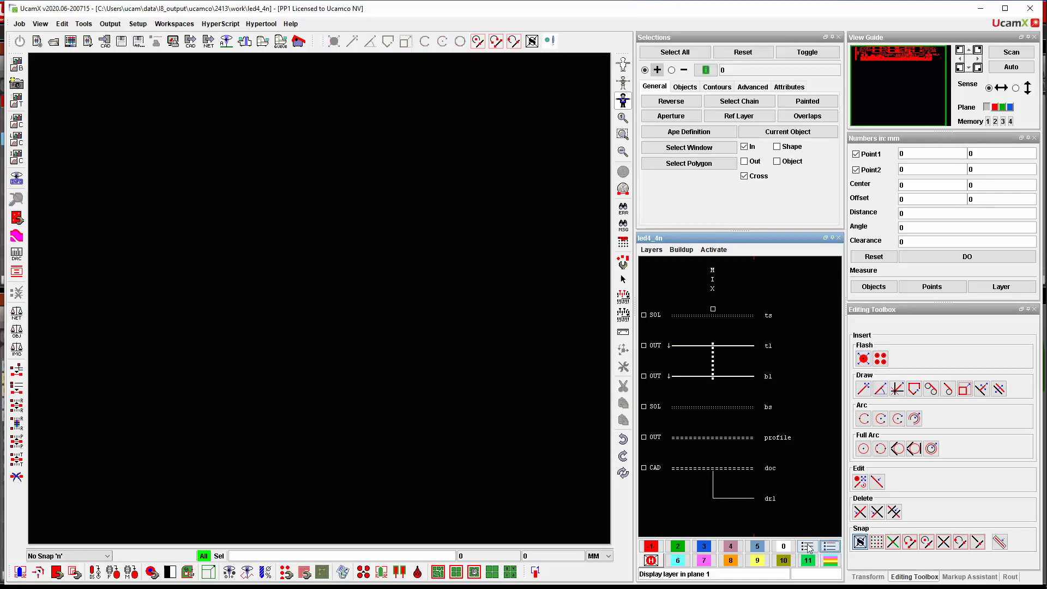
# Step: Compare the profile layer in plane 1 with the top copper layer tl in plane 3, ending with tl hidden
pyautogui.click(763, 430)
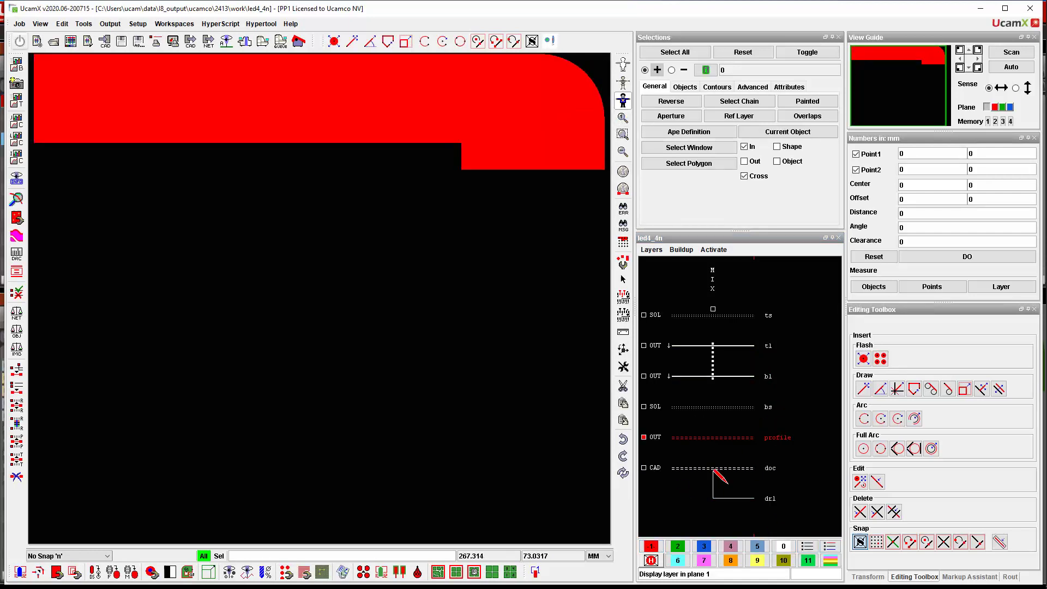
pyautogui.click(708, 546)
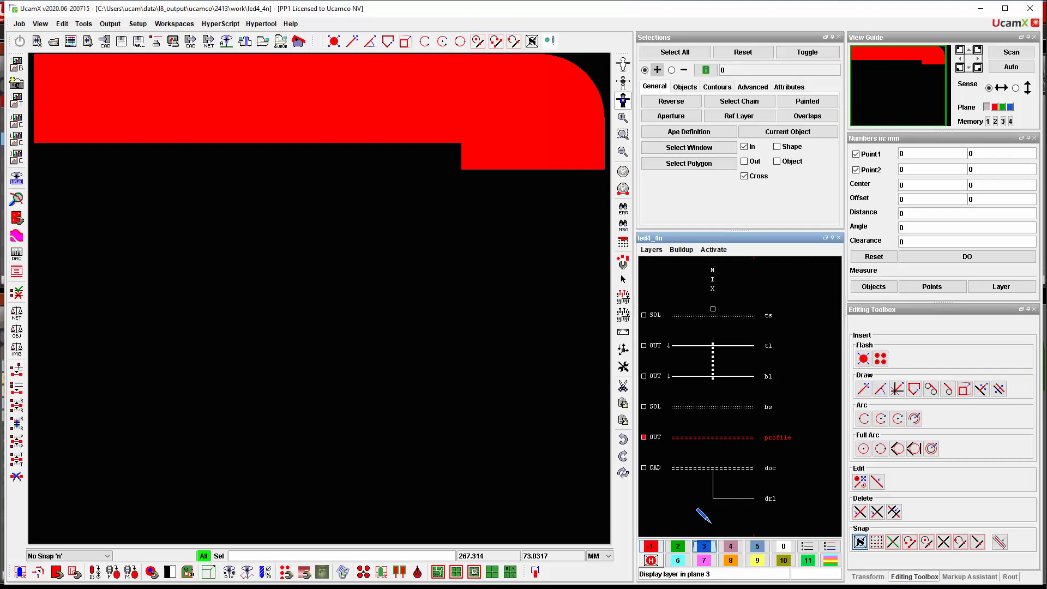
pyautogui.click(767, 339)
pyautogui.click(622, 141)
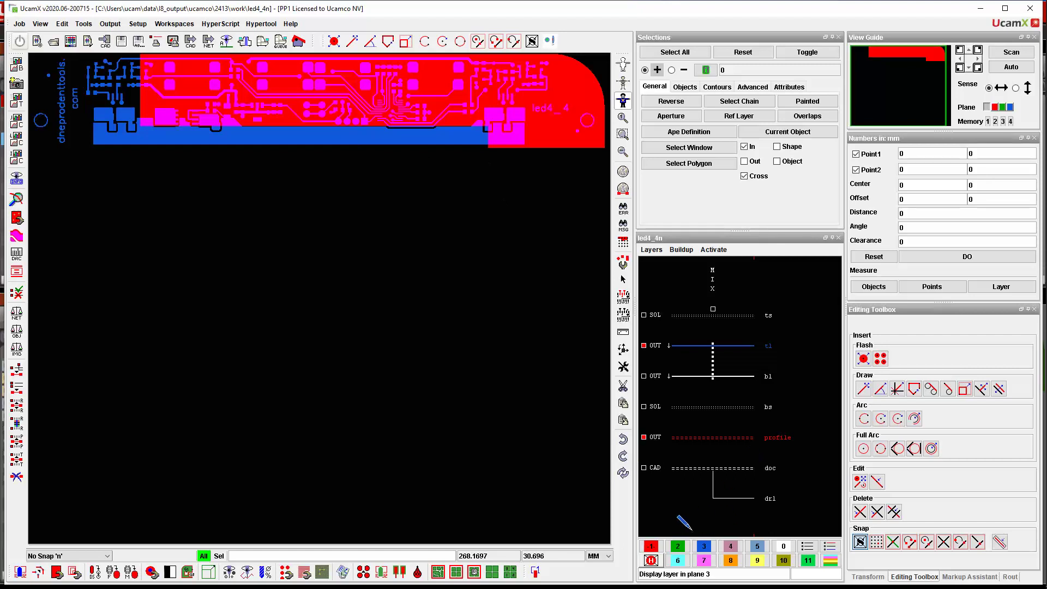
pyautogui.click(758, 339)
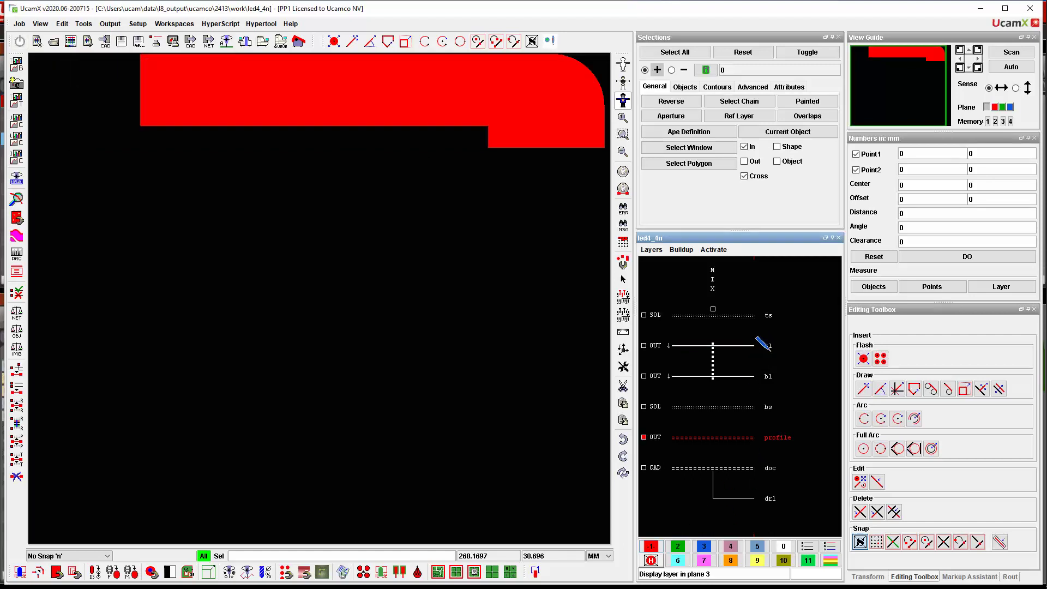
# Step: Display the doc layer in plane 1 and examine the complete board outline
pyautogui.click(652, 543)
pyautogui.click(758, 466)
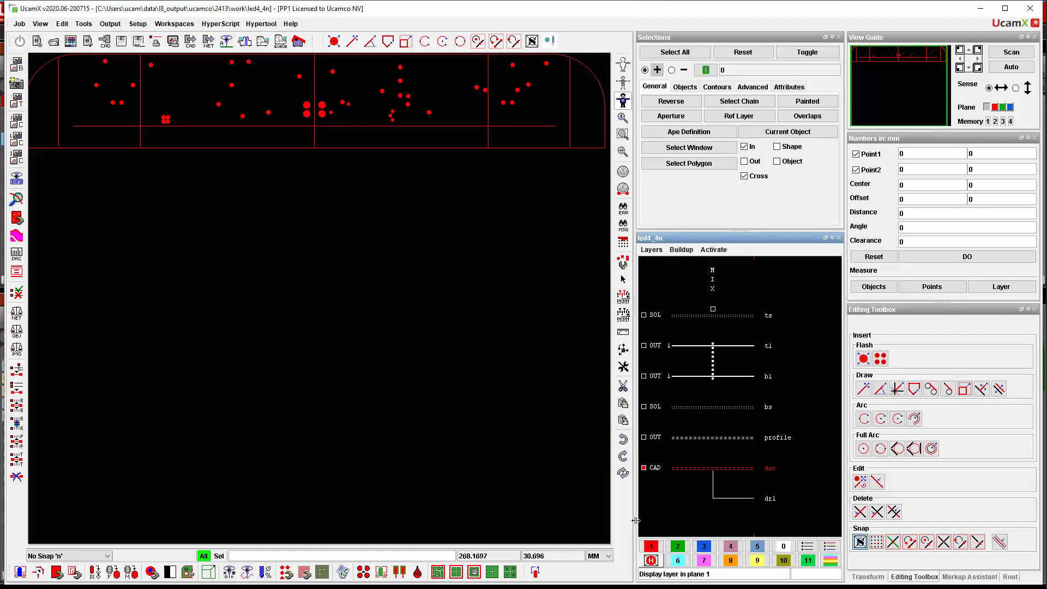
pyautogui.press('-')
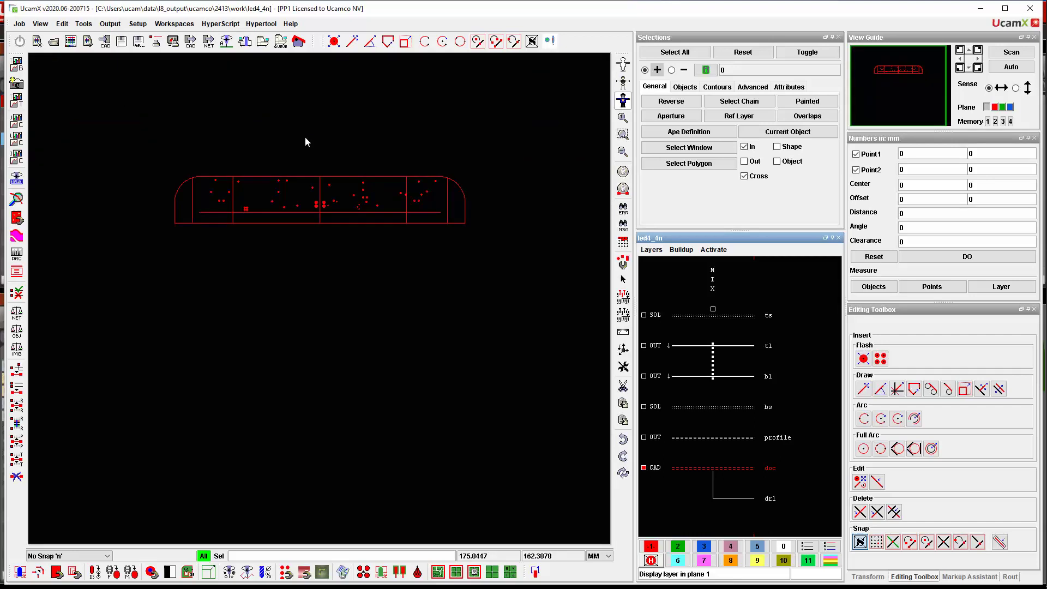
pyautogui.click(623, 117)
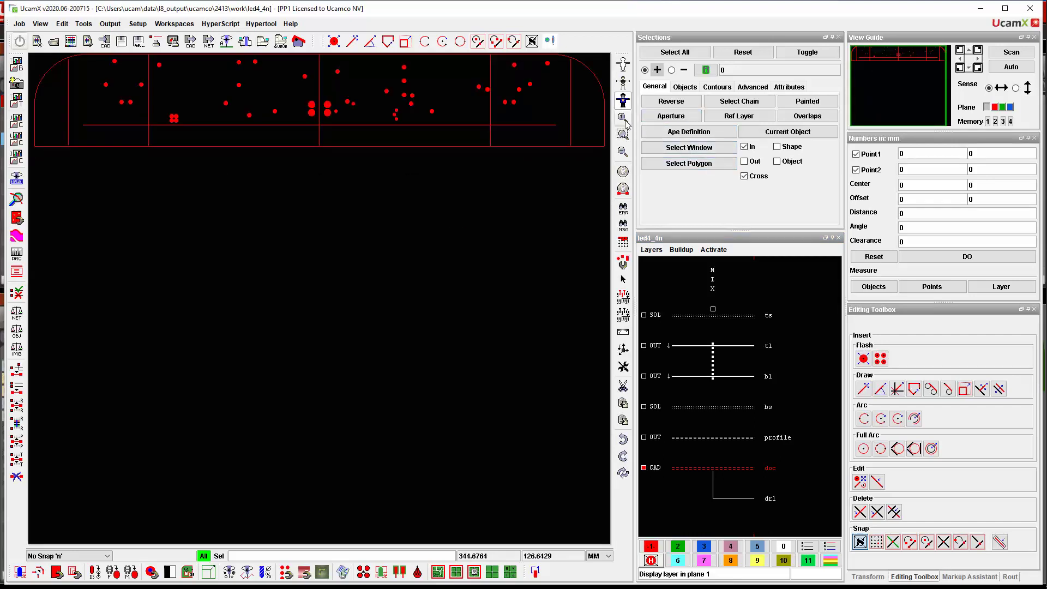
# Step: Display profile in plane 1 and overlay tl and, in its place, doc in plane 3 as the outline reference
pyautogui.click(652, 545)
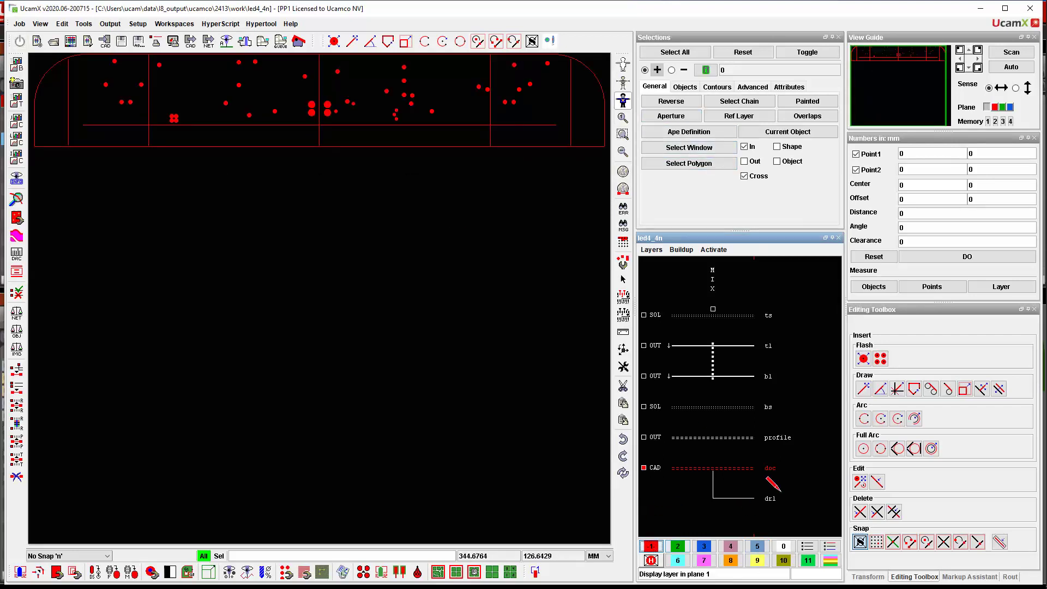
pyautogui.click(770, 427)
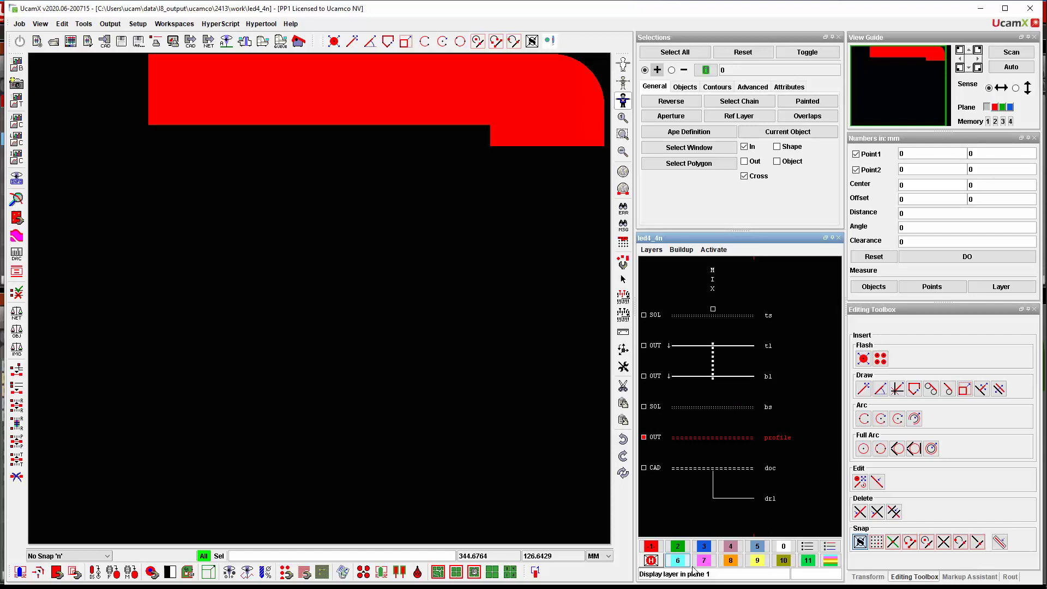
pyautogui.click(767, 337)
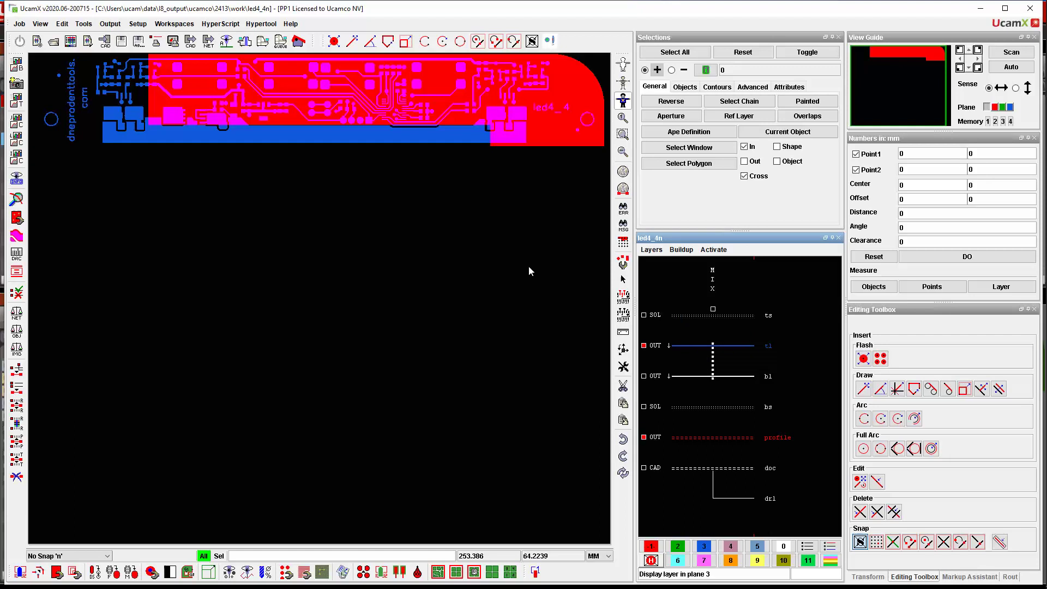
pyautogui.click(763, 458)
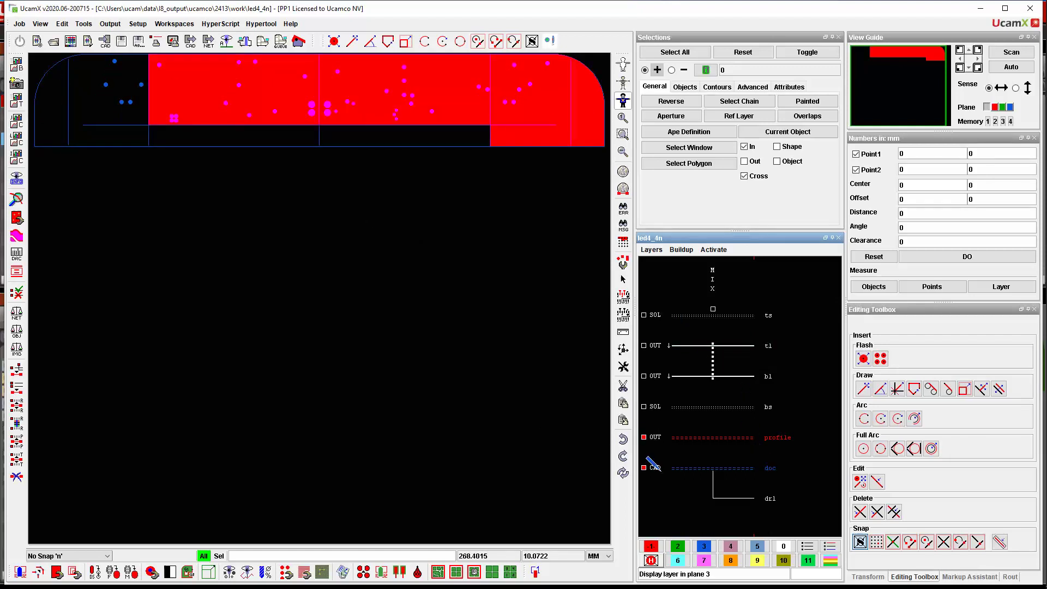
# Step: Delete the contour aperture CON and its objects from the profile layer in plane 1
pyautogui.click(623, 263)
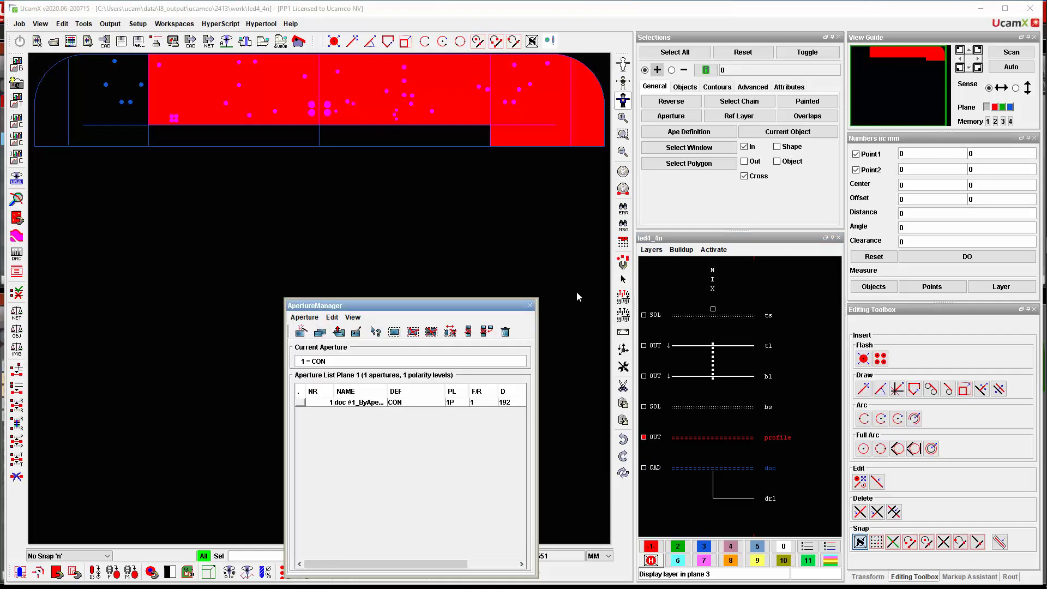
pyautogui.click(369, 407)
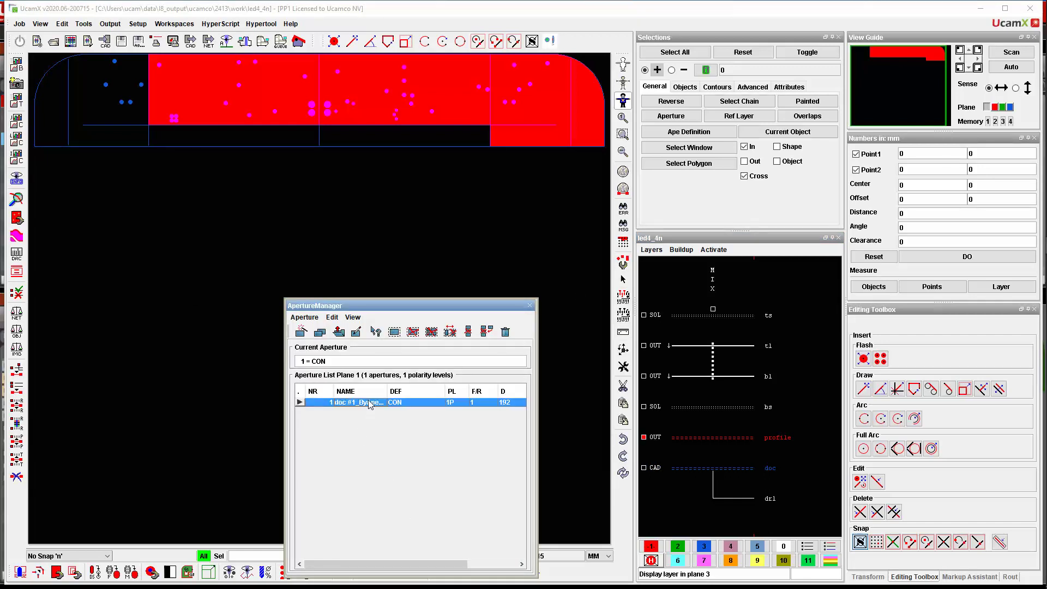
pyautogui.rightClick(368, 407)
pyautogui.click(395, 435)
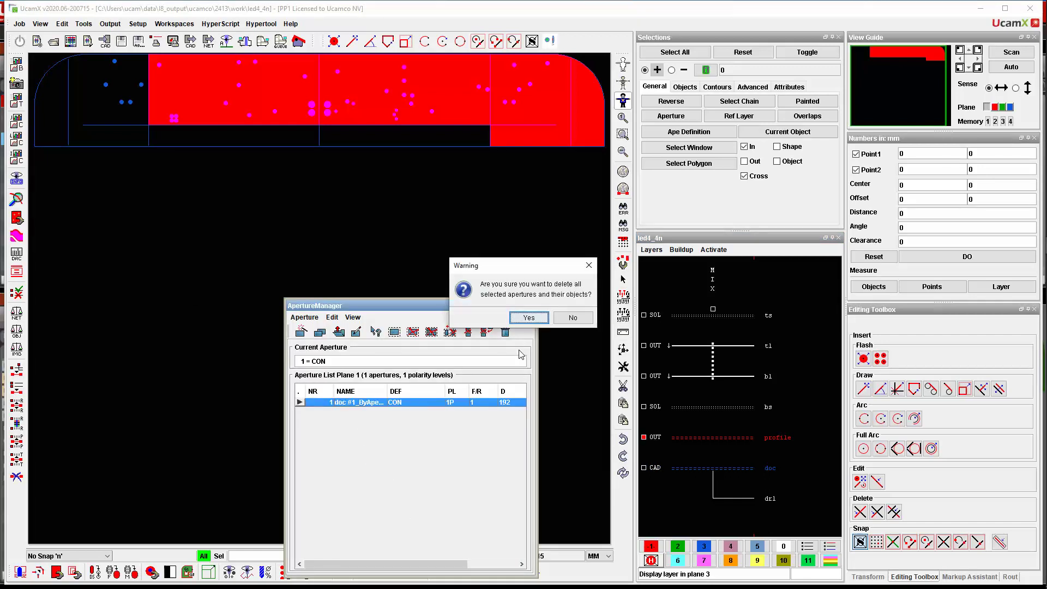
pyautogui.click(532, 316)
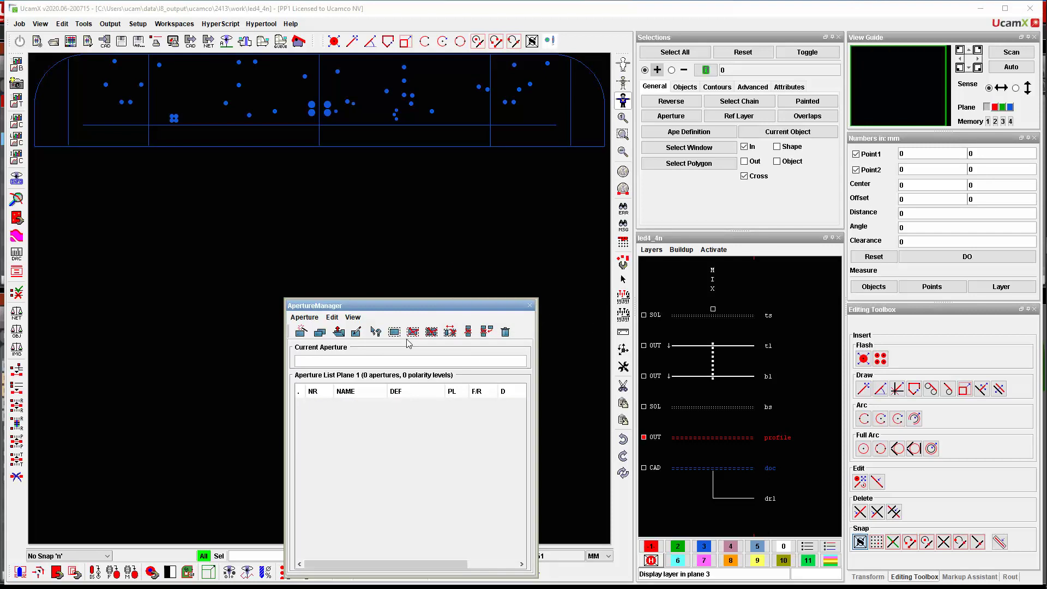
# Step: Create a circular aperture numbered 1 with an outer diameter of 0.05 mm in the profile layer
pyautogui.click(301, 332)
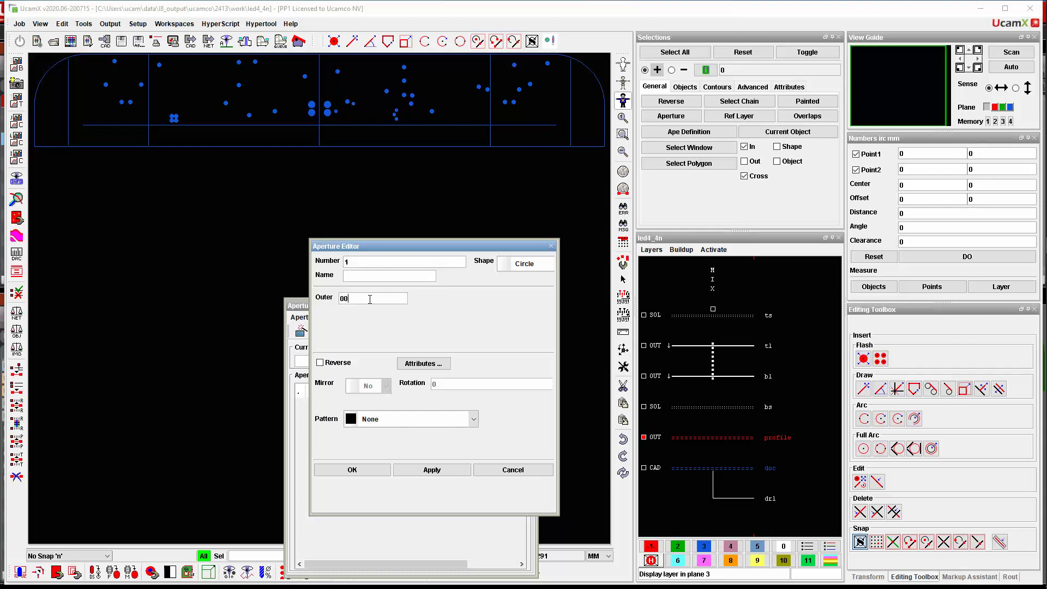
pyautogui.press('BackSpace')
pyautogui.click(352, 469)
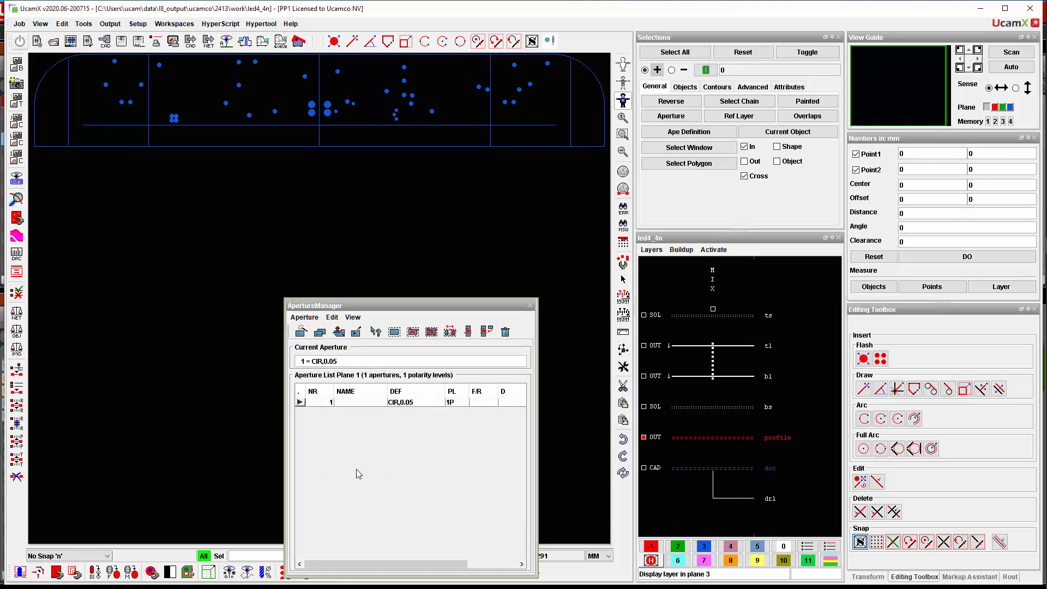
# Step: Draw a line along the outline's bottom edge from X 100, Y 100 to X 267, Y 100 using To Point snapping
pyautogui.click(63, 555)
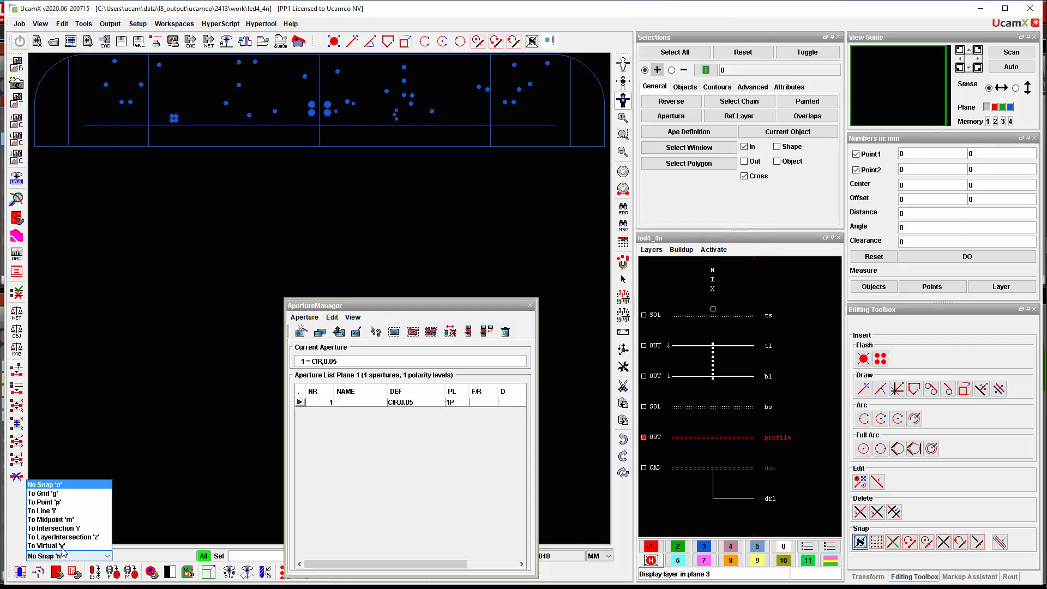
pyautogui.click(44, 502)
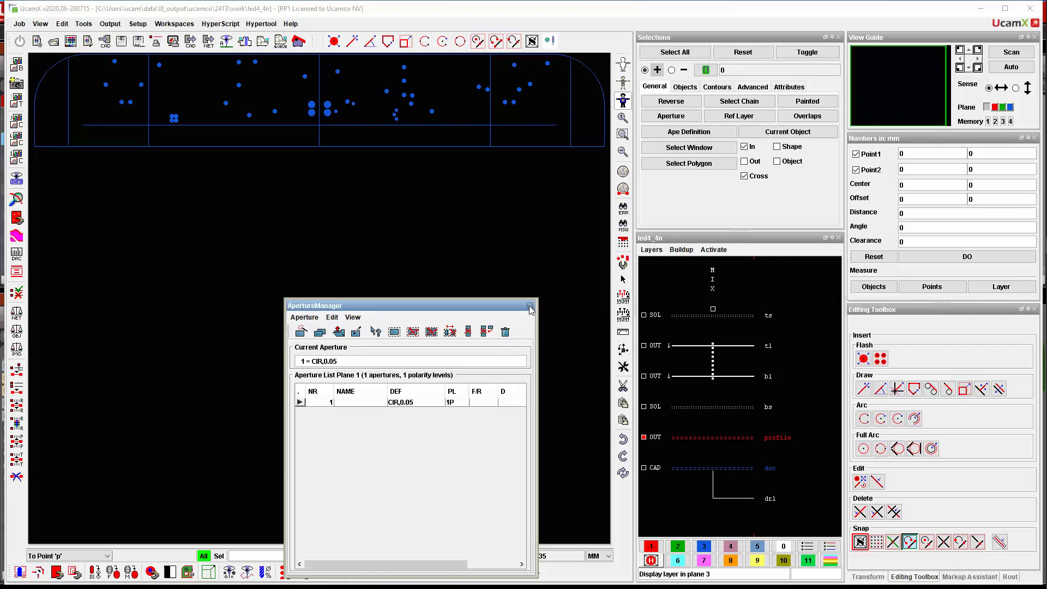
pyautogui.click(530, 305)
pyautogui.click(622, 264)
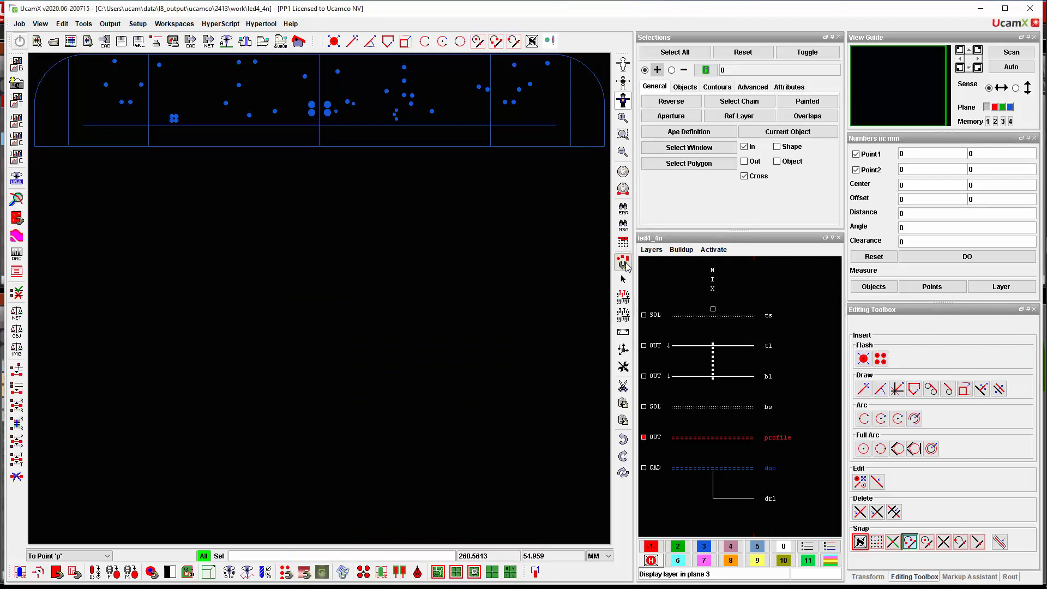
pyautogui.click(503, 402)
pyautogui.click(530, 305)
pyautogui.click(863, 389)
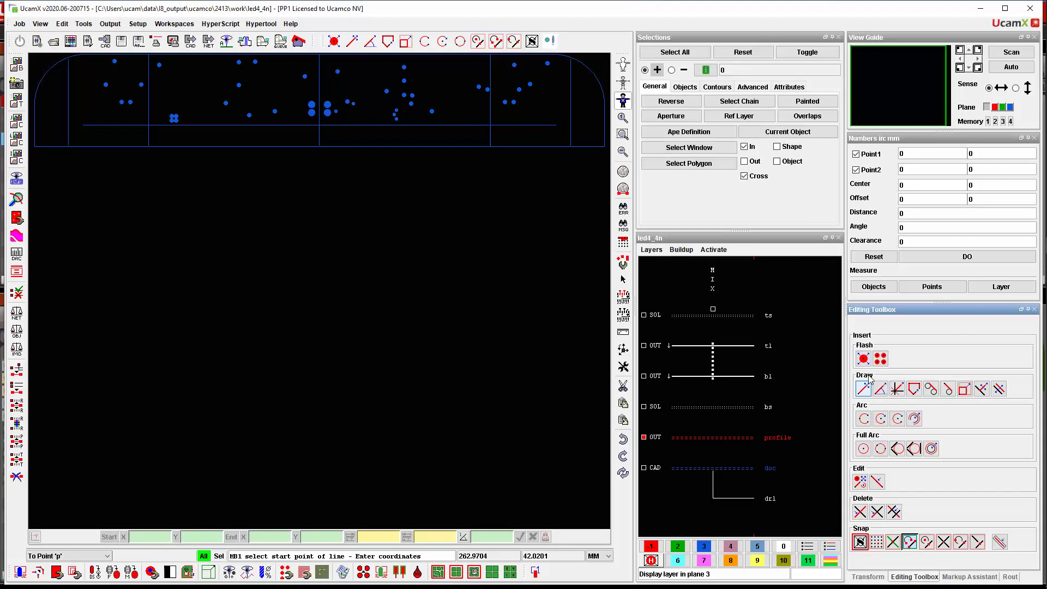
pyautogui.click(40, 147)
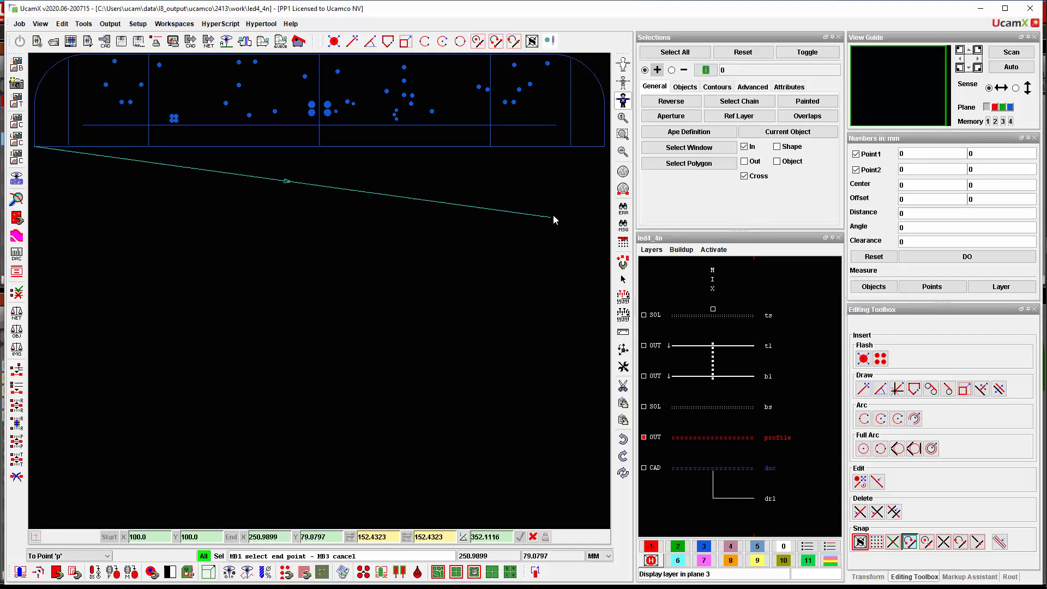
pyautogui.click(605, 148)
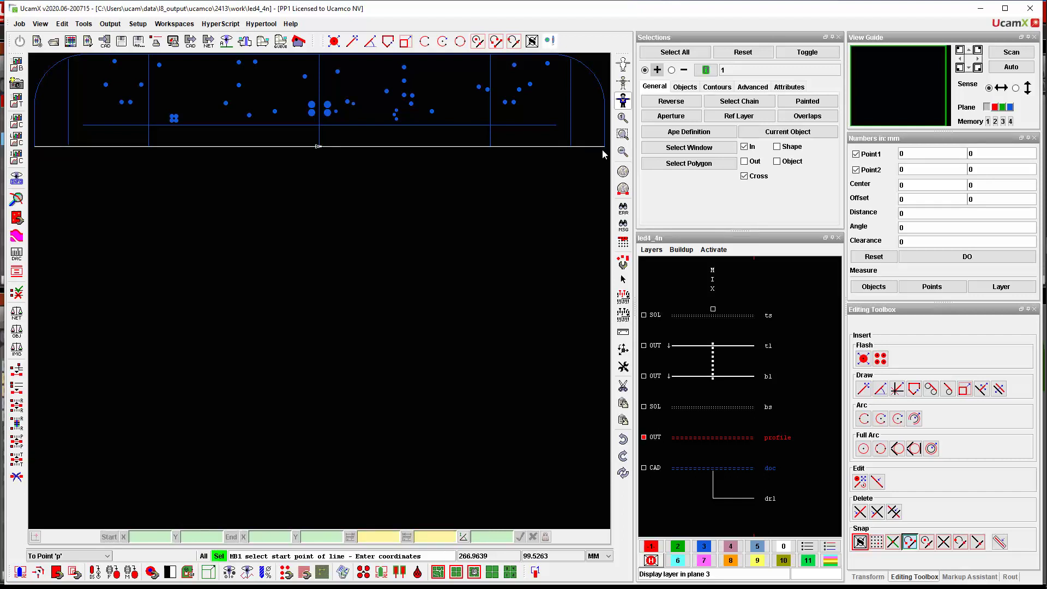
# Step: Draw the profile's right edge line from X 267, Y 100 to X 267, Y 112, switching the display to thin outlines
pyautogui.click(623, 134)
pyautogui.click(583, 165)
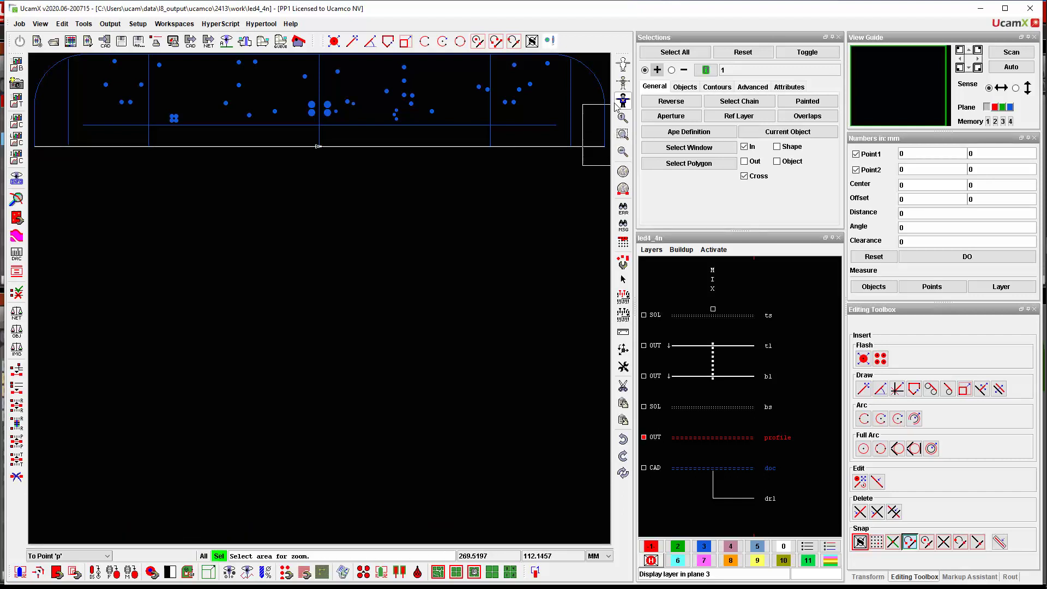
pyautogui.click(609, 93)
pyautogui.click(864, 389)
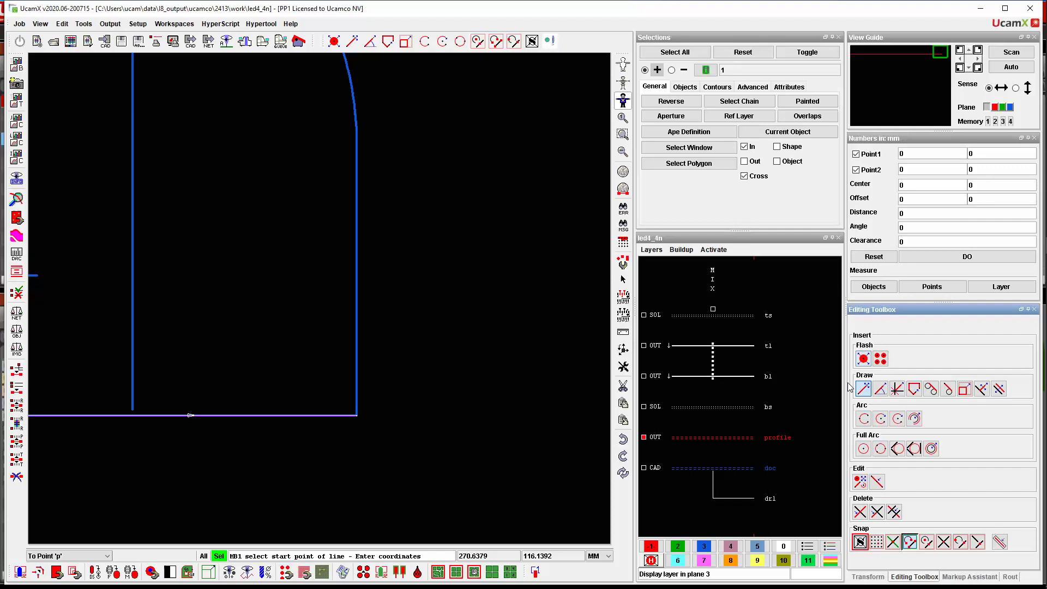
pyautogui.click(356, 416)
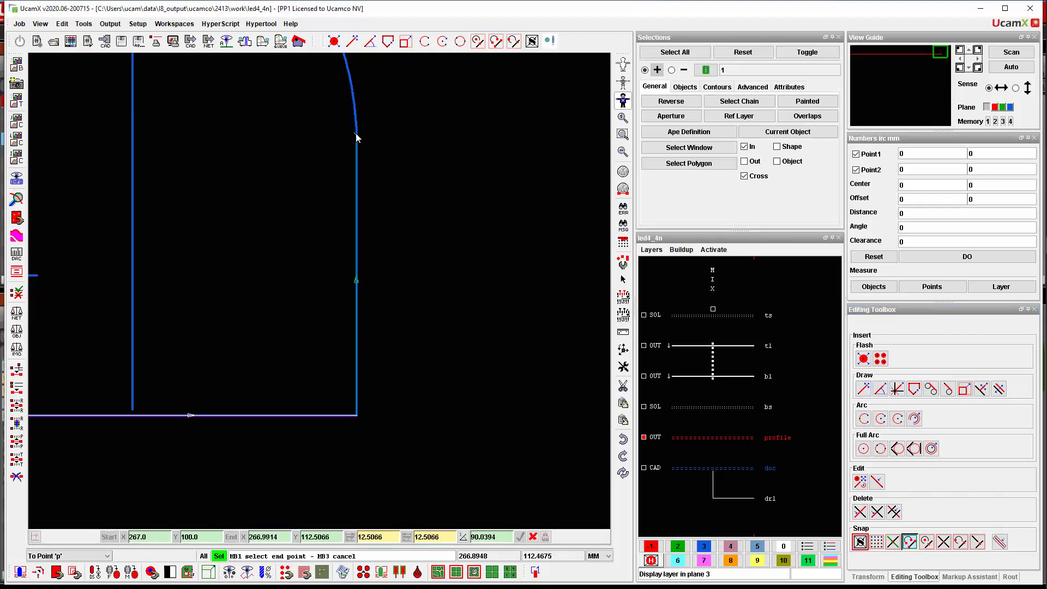
pyautogui.scroll(3, 358, 144)
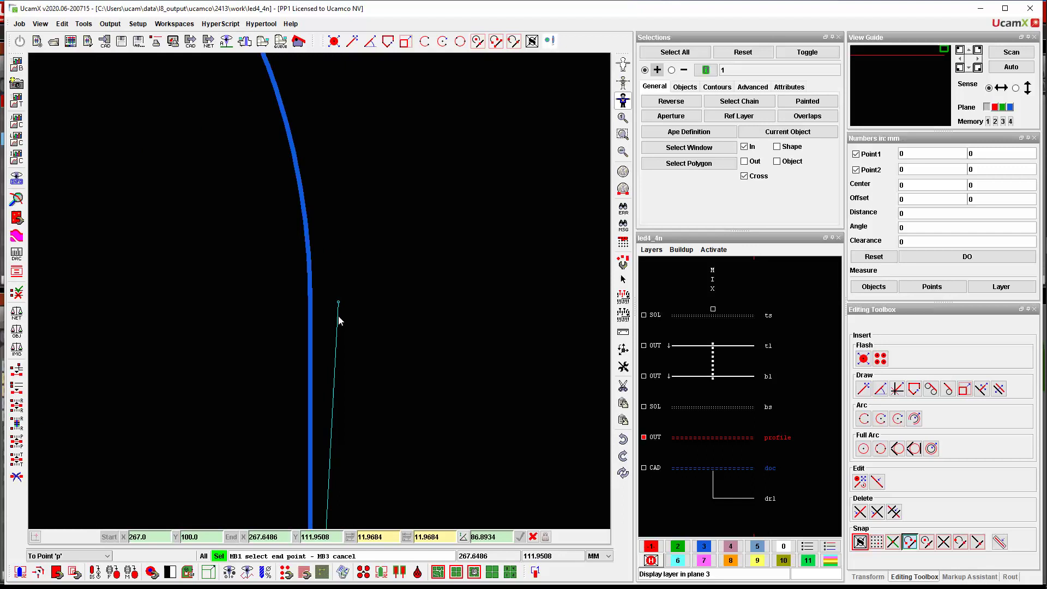
pyautogui.click(623, 100)
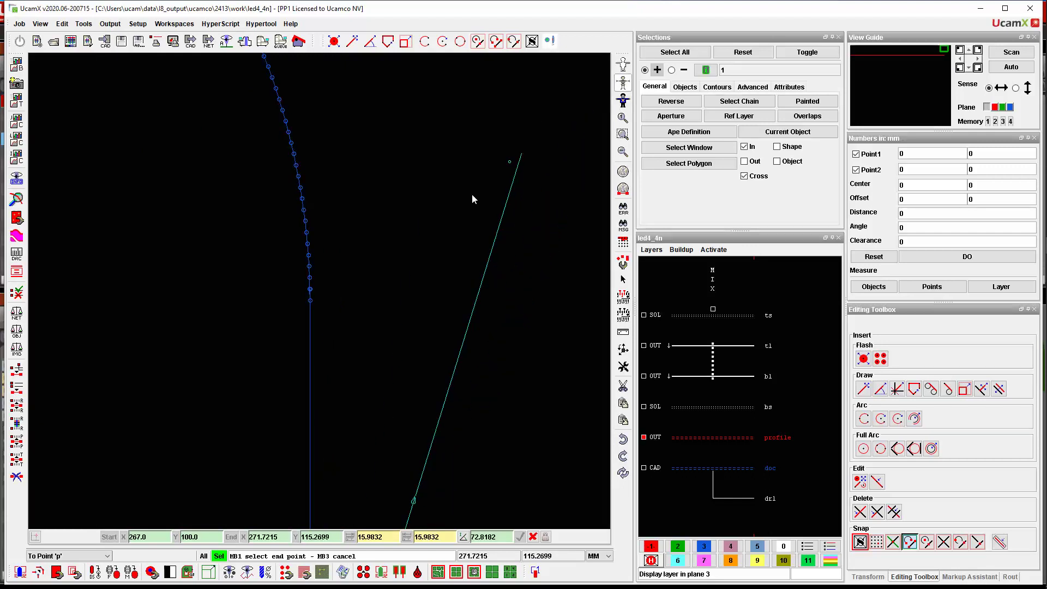
pyautogui.click(310, 300)
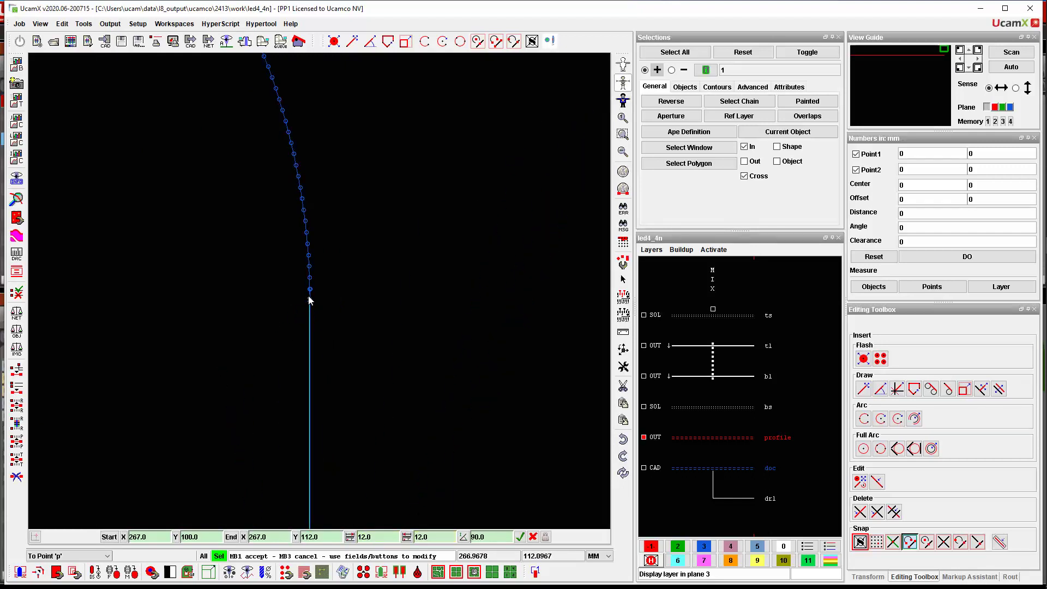
pyautogui.click(309, 300)
# Step: Draw the profile's top edge line from X 252, Y 127 to X 115, Y 127 along the doc outline
pyautogui.click(622, 119)
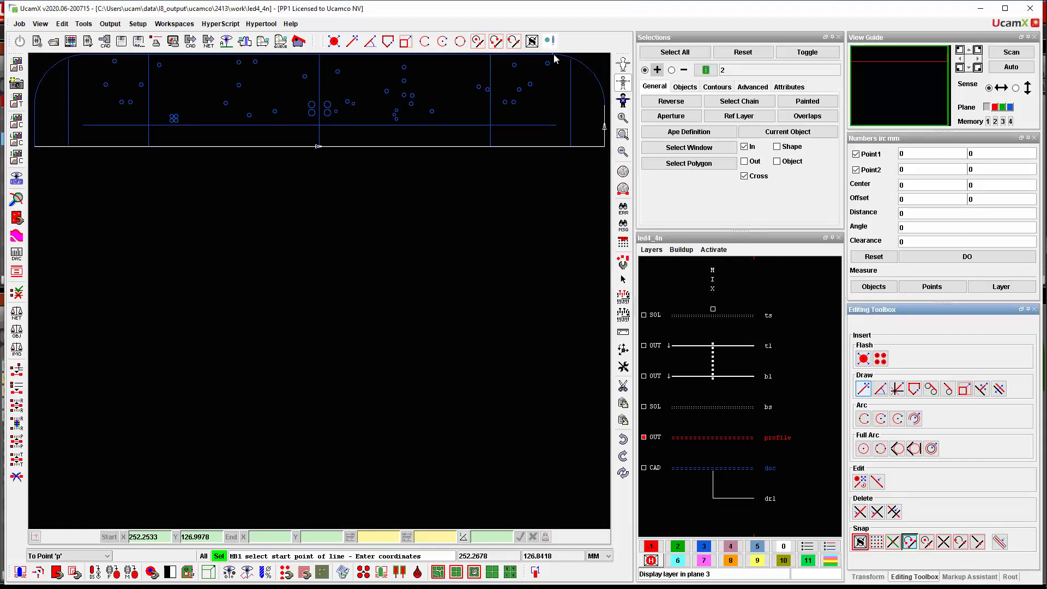
pyautogui.scroll(-1, 547, 58)
pyautogui.scroll(1, 322, 290)
pyautogui.scroll(4, 333, 298)
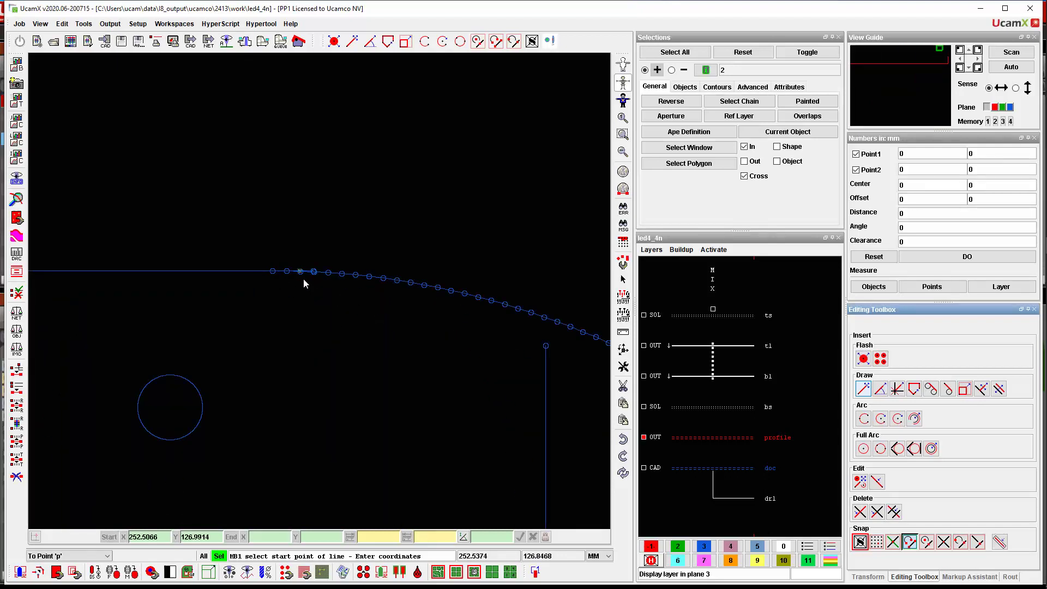
pyautogui.click(271, 272)
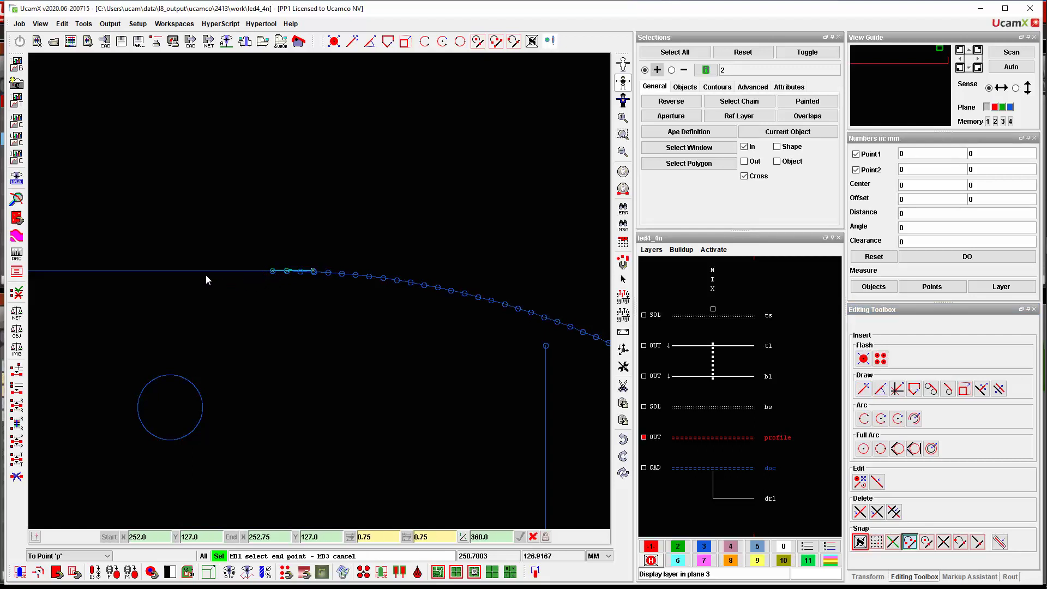
pyautogui.scroll(-4, 206, 277)
pyautogui.scroll(6, 124, 116)
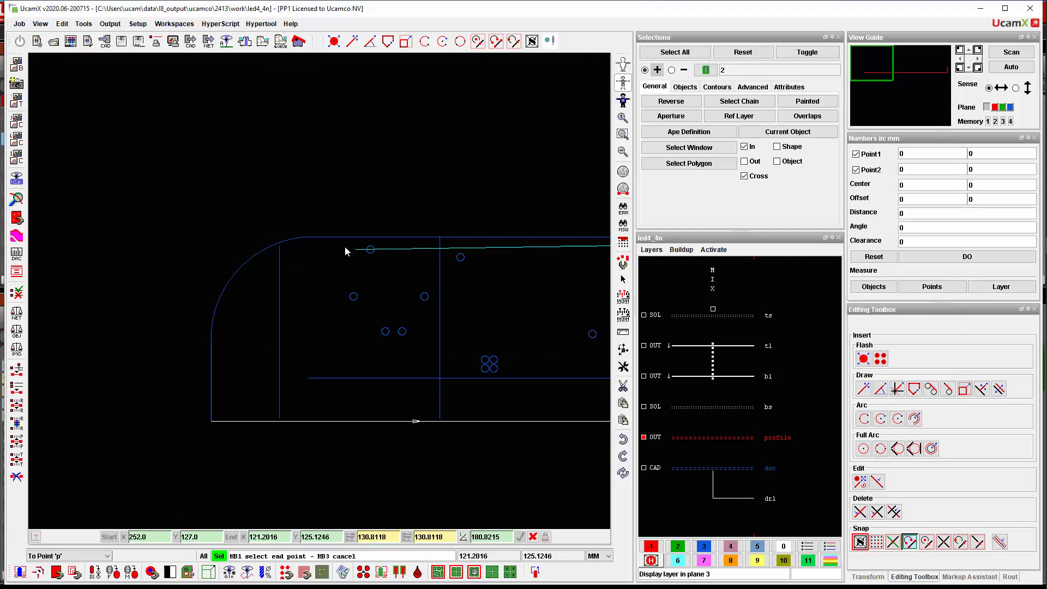
pyautogui.scroll(2, 327, 292)
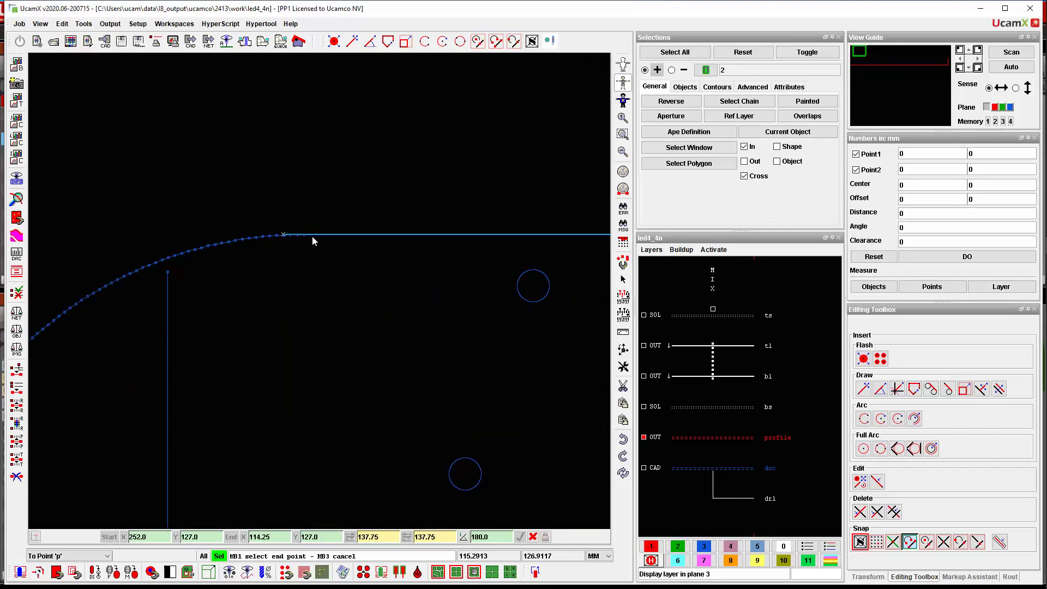
pyautogui.click(302, 236)
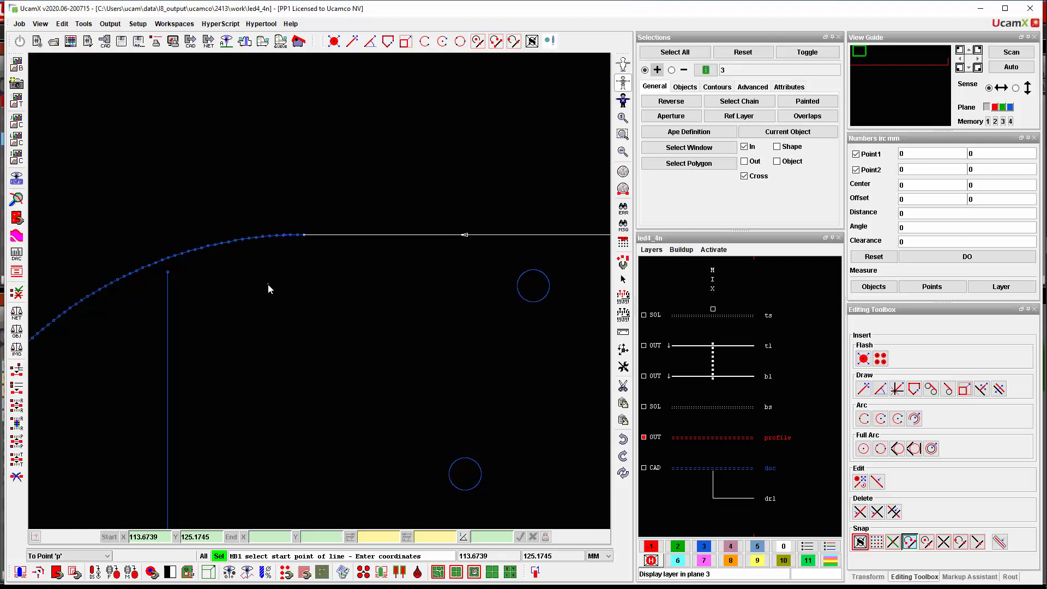
# Step: Draw the profile's left edge line from X 100, Y 112 down to X 100, Y 100 at the bottom line's start
pyautogui.scroll(-4, 267, 283)
pyautogui.scroll(-2, 53, 111)
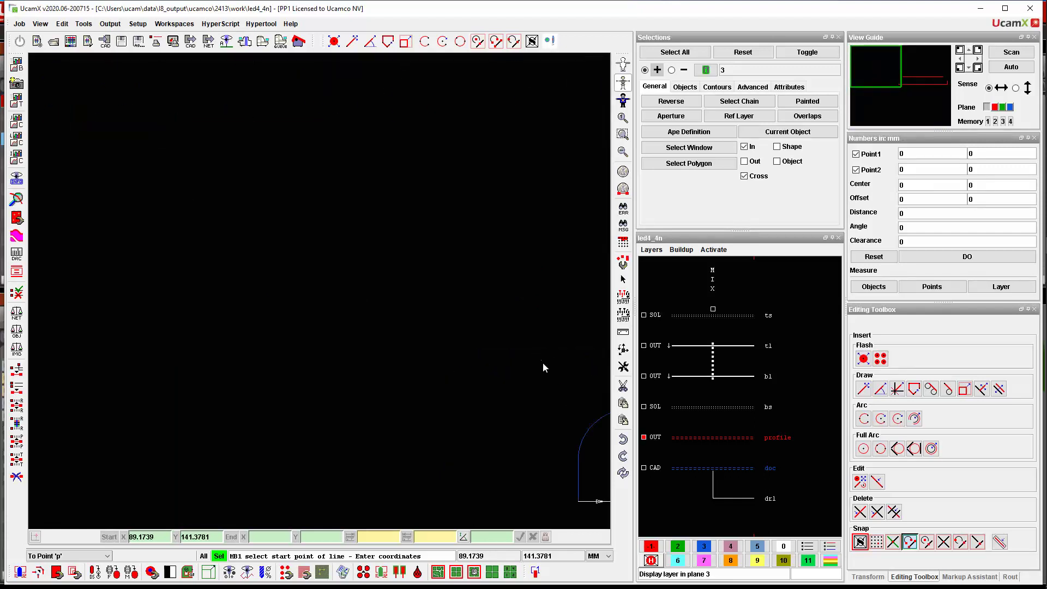
pyautogui.scroll(3, 583, 459)
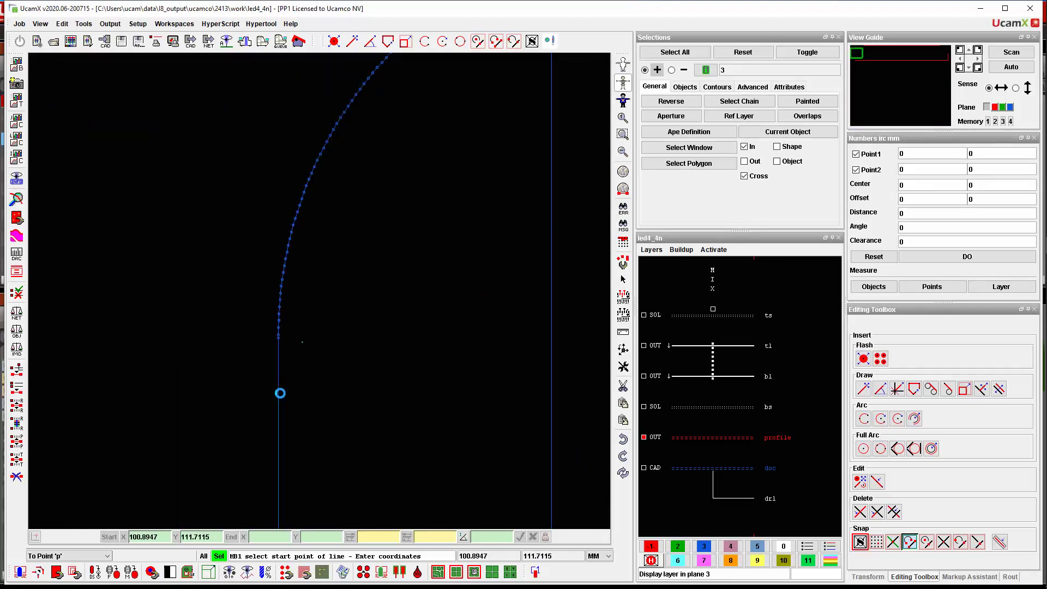
pyautogui.scroll(-2, 280, 393)
pyautogui.scroll(4, 299, 322)
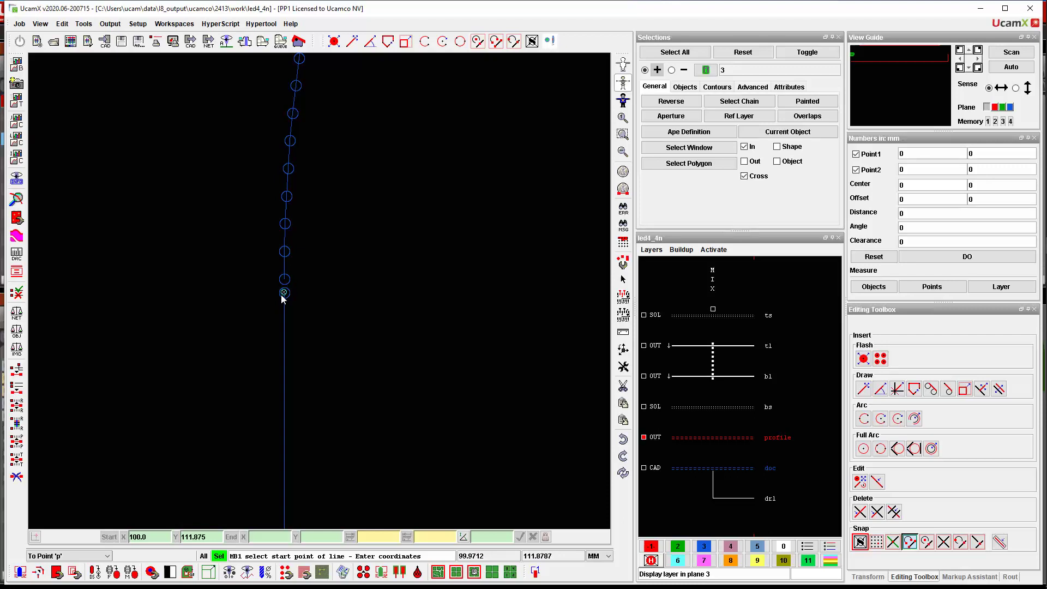
pyautogui.click(284, 278)
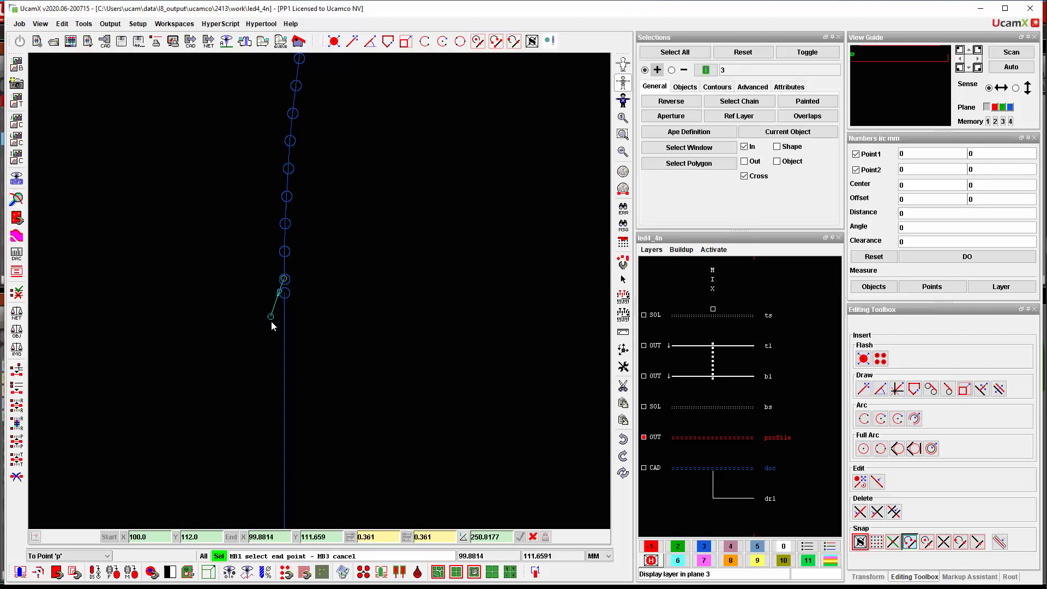
pyautogui.scroll(-2, 264, 467)
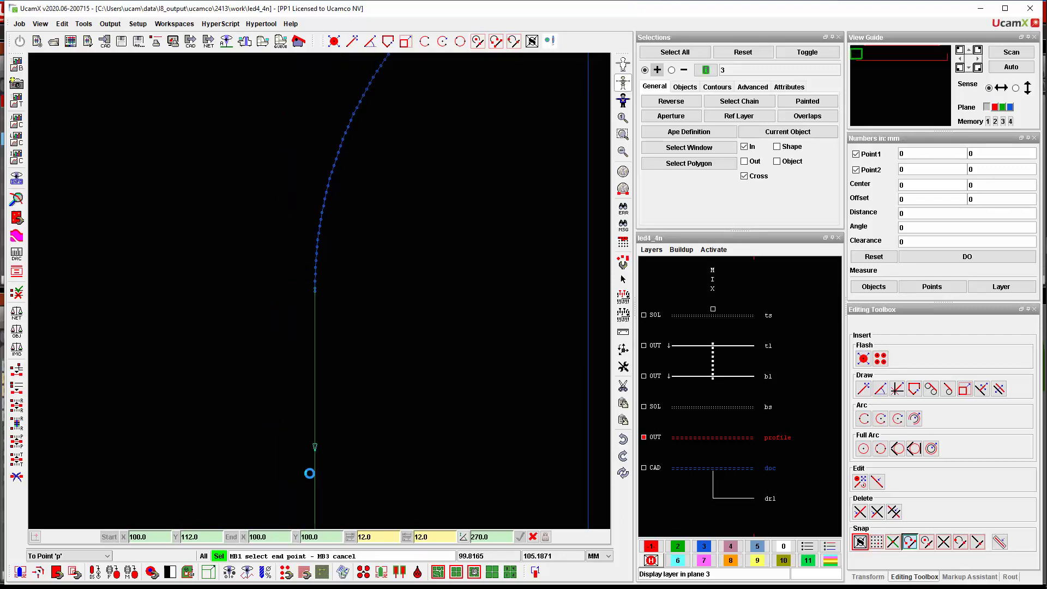
pyautogui.scroll(-1, 309, 474)
pyautogui.middleClick(314, 471)
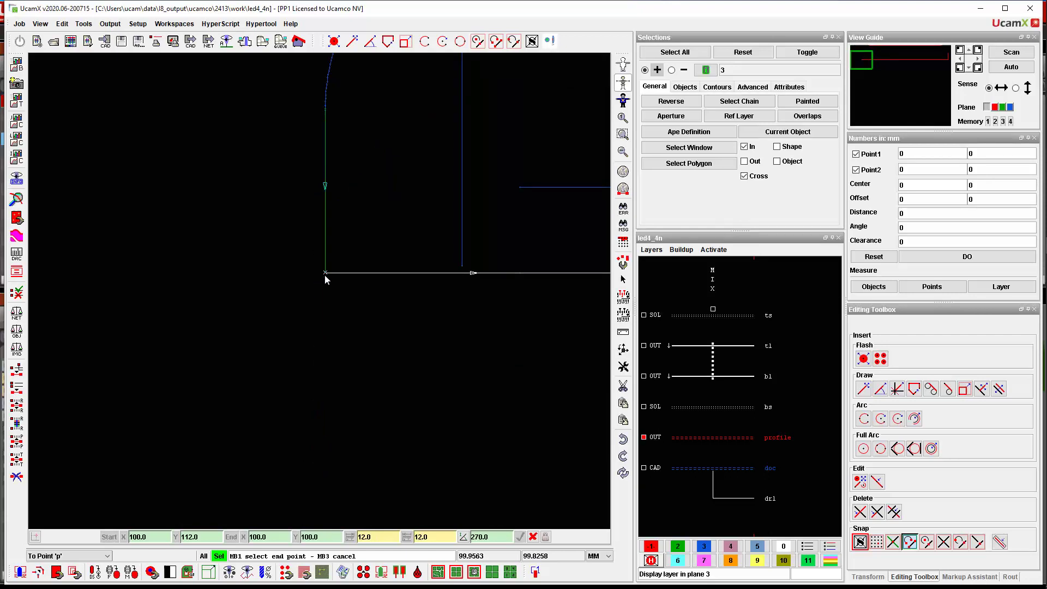
pyautogui.click(325, 274)
# Step: Draw a three-point arc on the upper-right corner from X 267, Y 112 through the doc curve's middle to X 252, Y 127
pyautogui.click(623, 120)
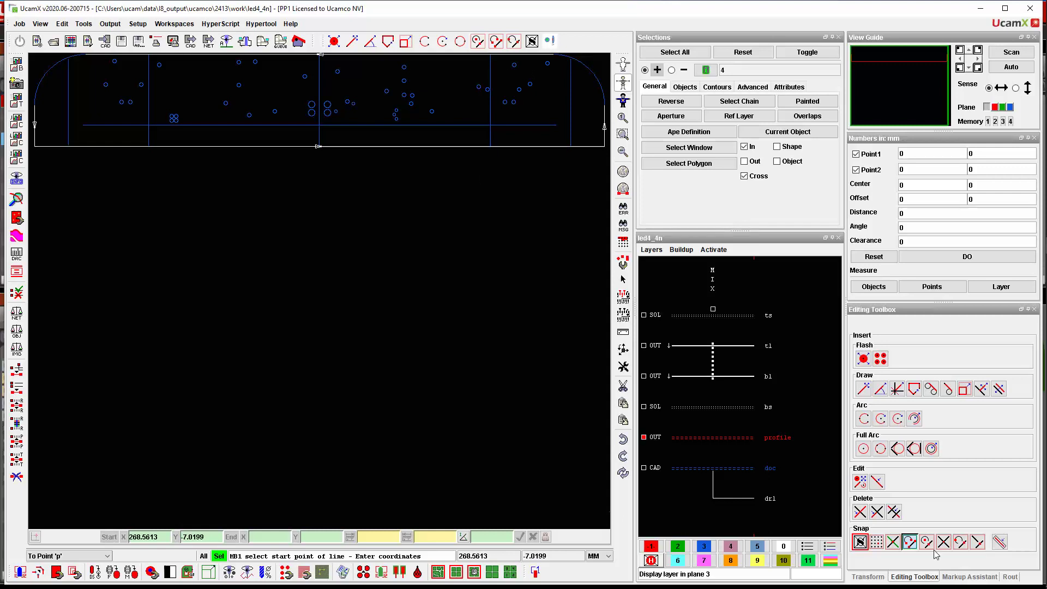
pyautogui.click(864, 419)
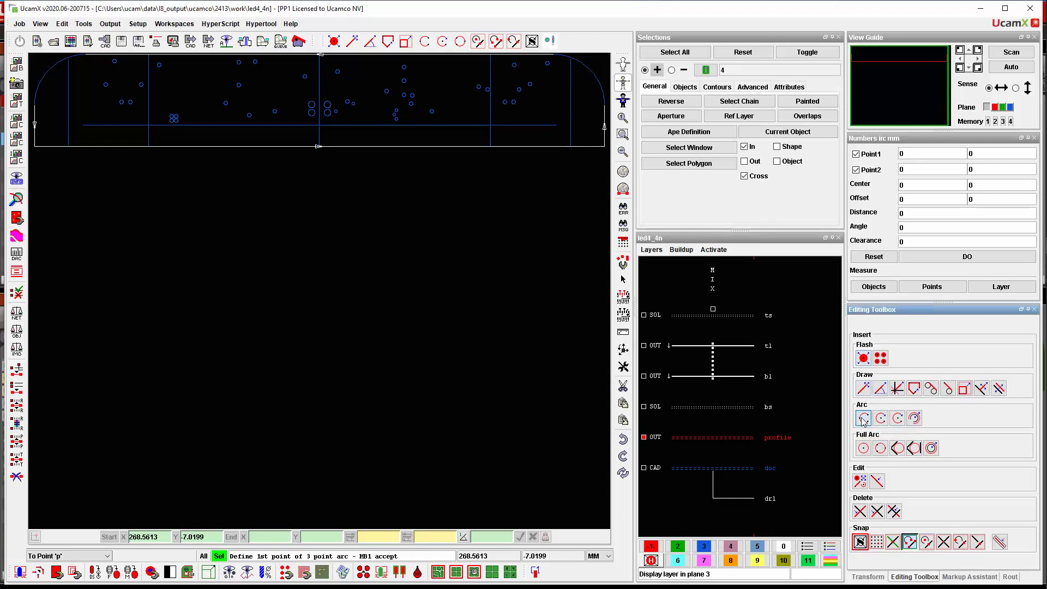
pyautogui.click(622, 135)
pyautogui.moveTo(525, 135); pyautogui.dragTo(618, 57)
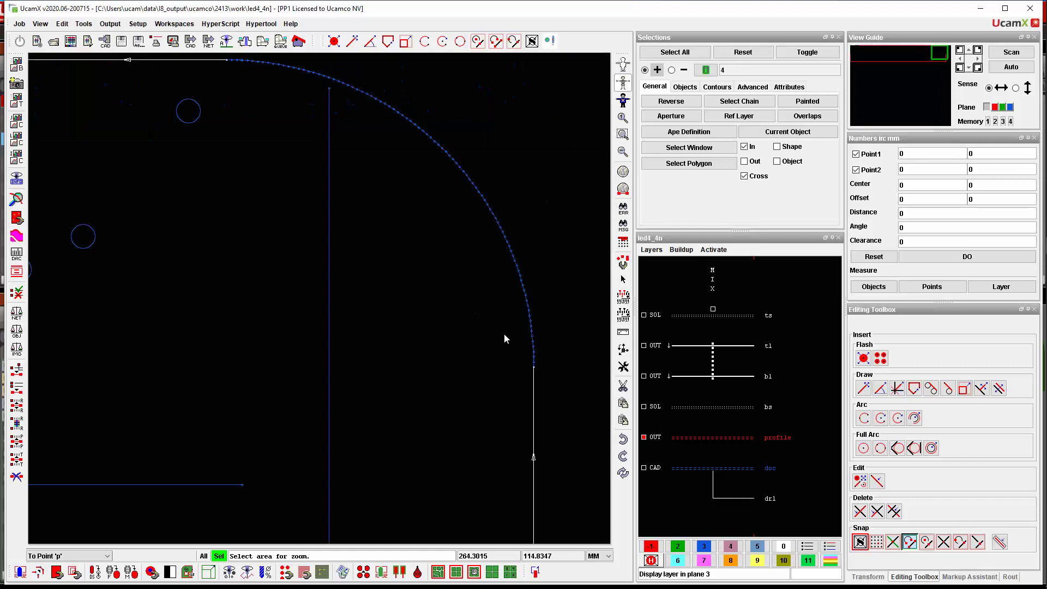
pyautogui.click(864, 418)
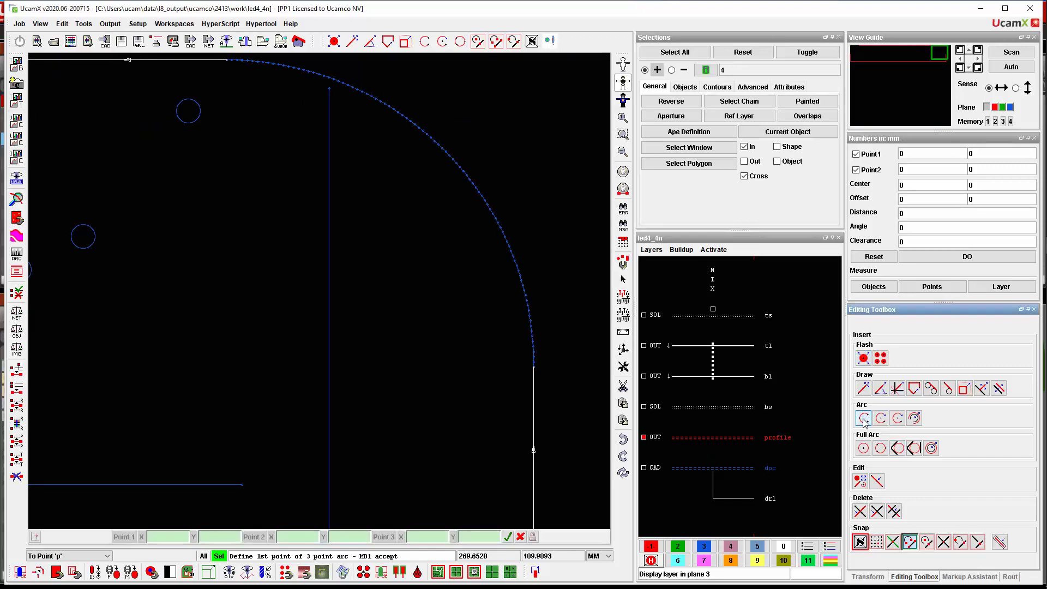
pyautogui.click(534, 393)
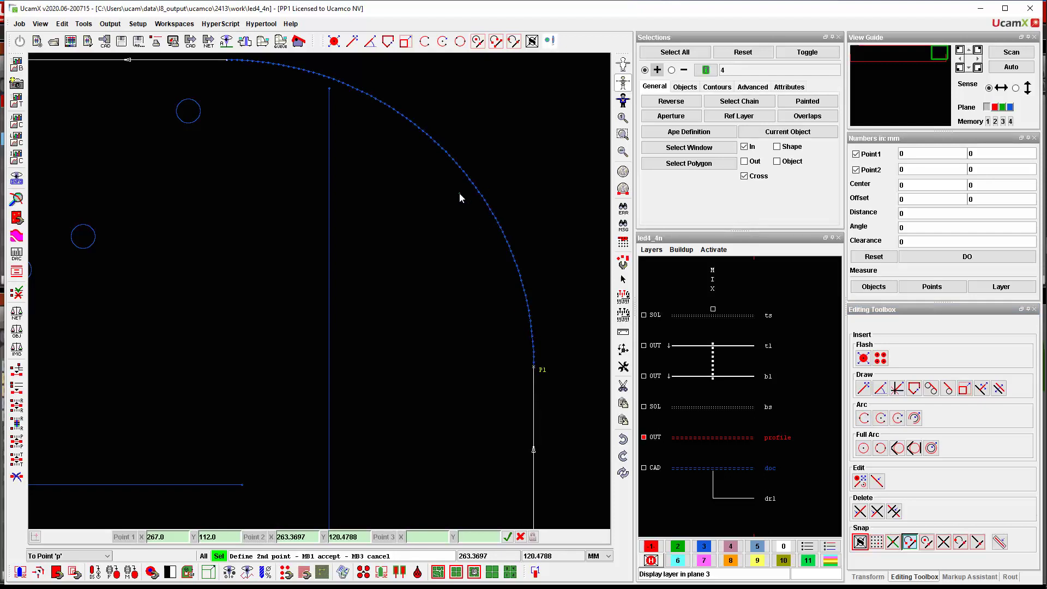
pyautogui.click(477, 195)
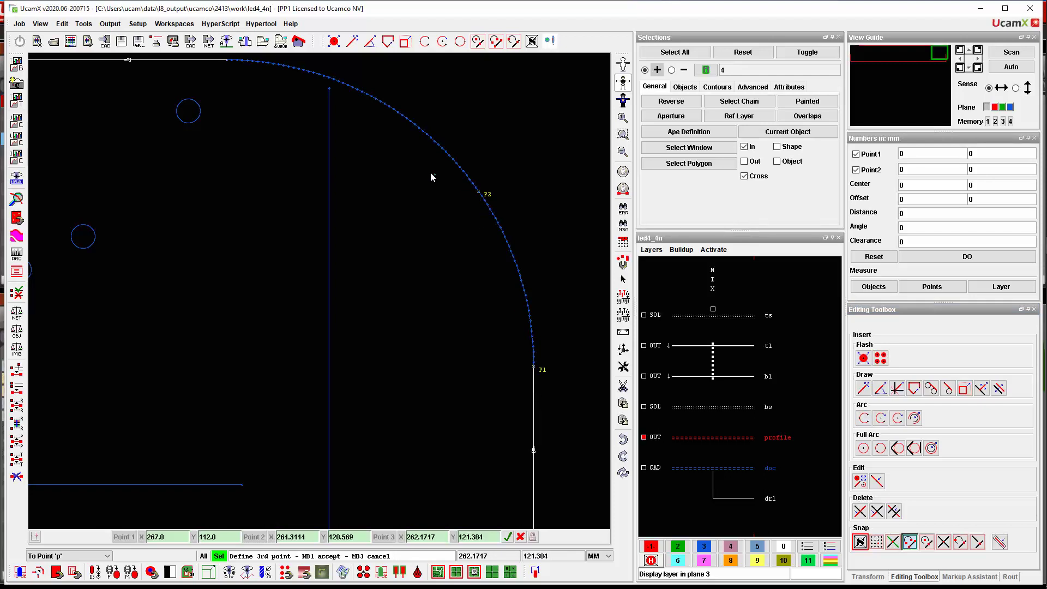
pyautogui.click(215, 63)
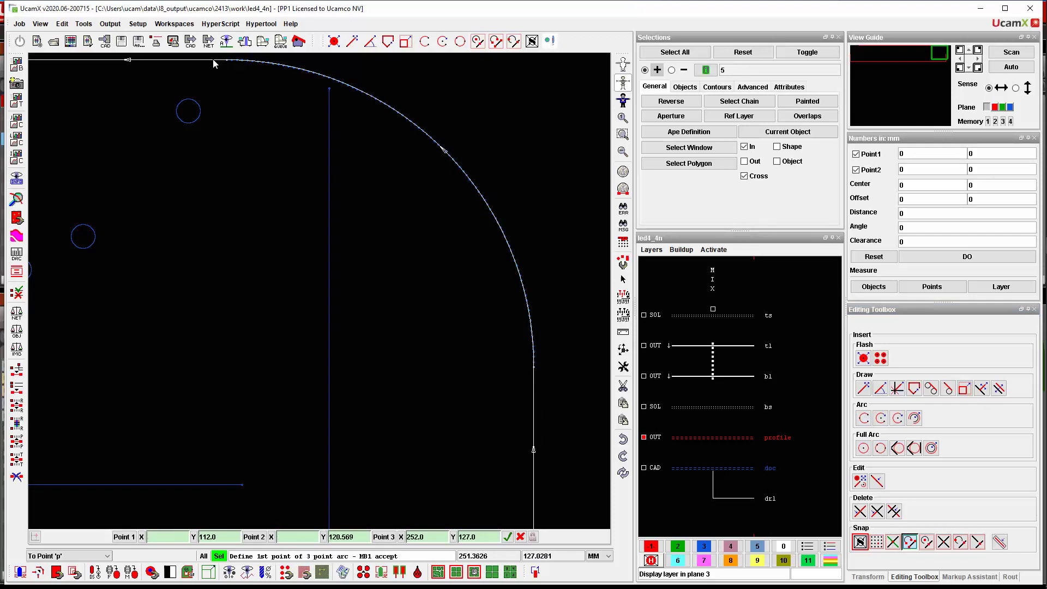
# Step: Draw a three-point arc on the upper-left corner from X 115, Y 127 through X 104.4833, Y 122.6958 to X 100, Y 112
pyautogui.click(622, 117)
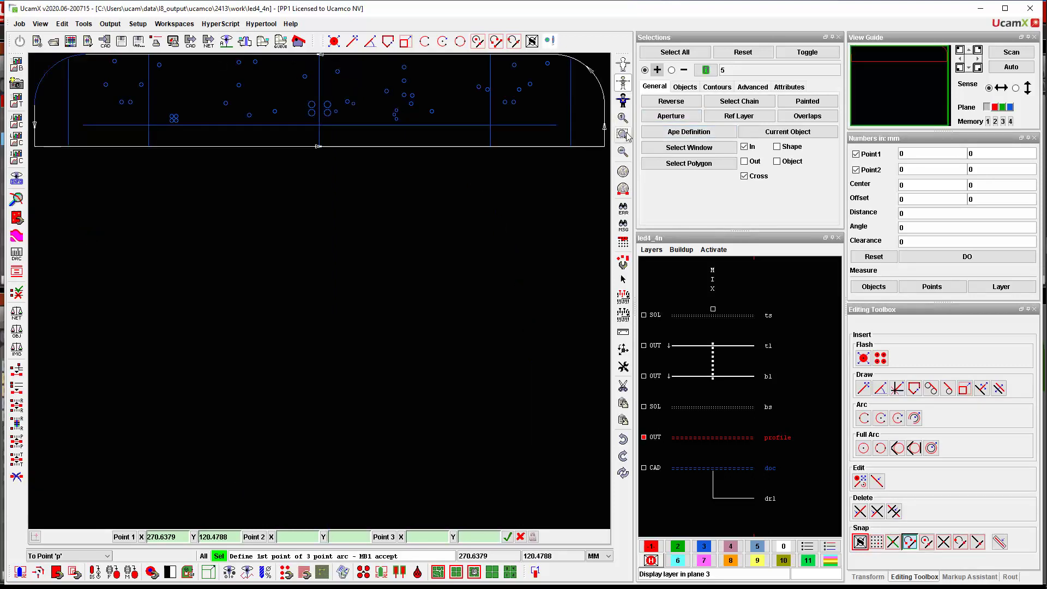
pyautogui.click(622, 134)
pyautogui.moveTo(116, 110); pyautogui.dragTo(17, 52)
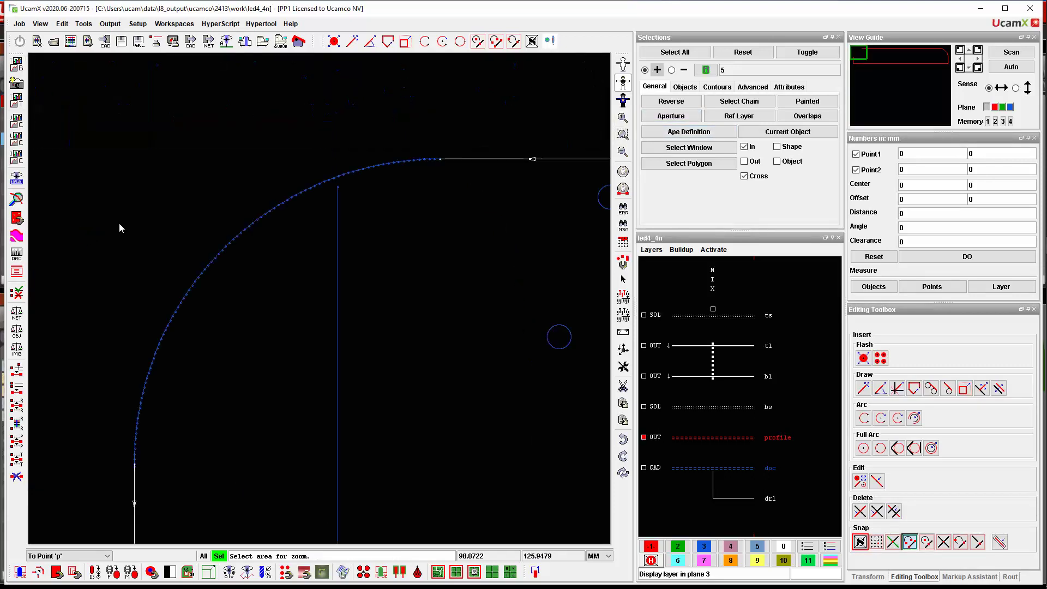
pyautogui.click(864, 419)
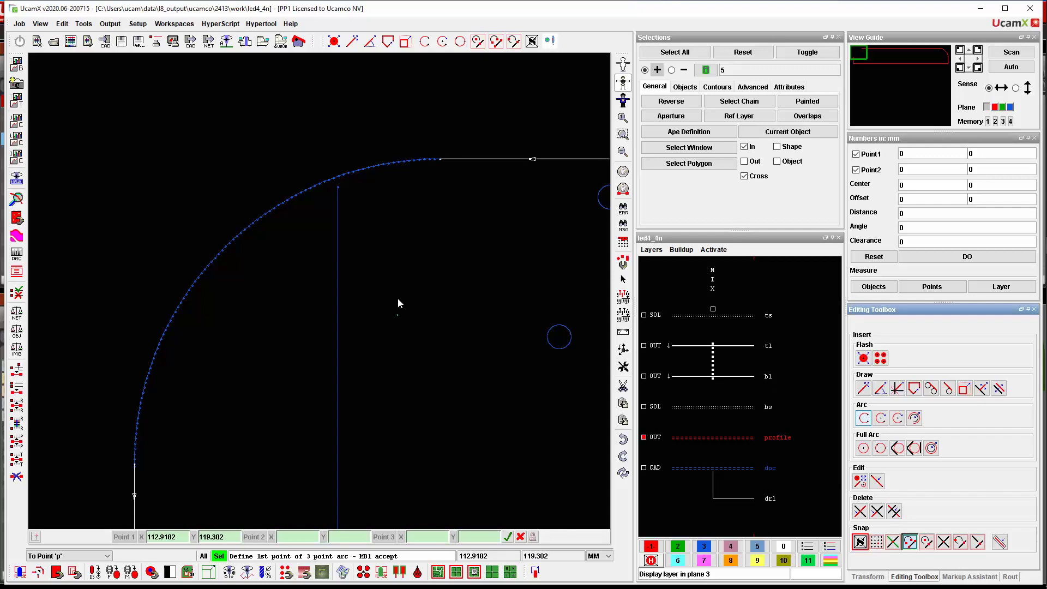
pyautogui.click(444, 165)
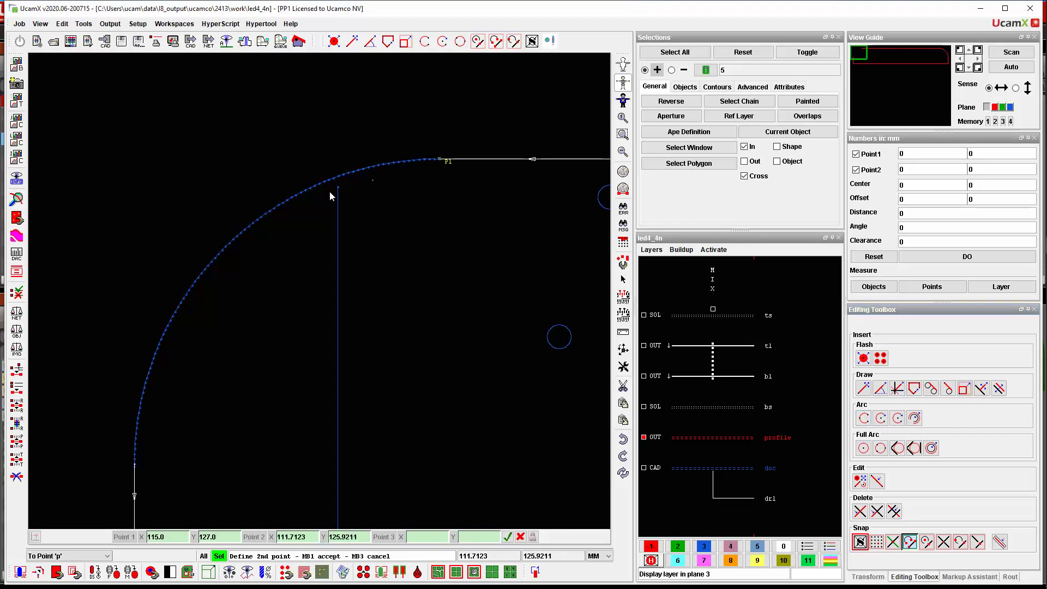
pyautogui.click(229, 254)
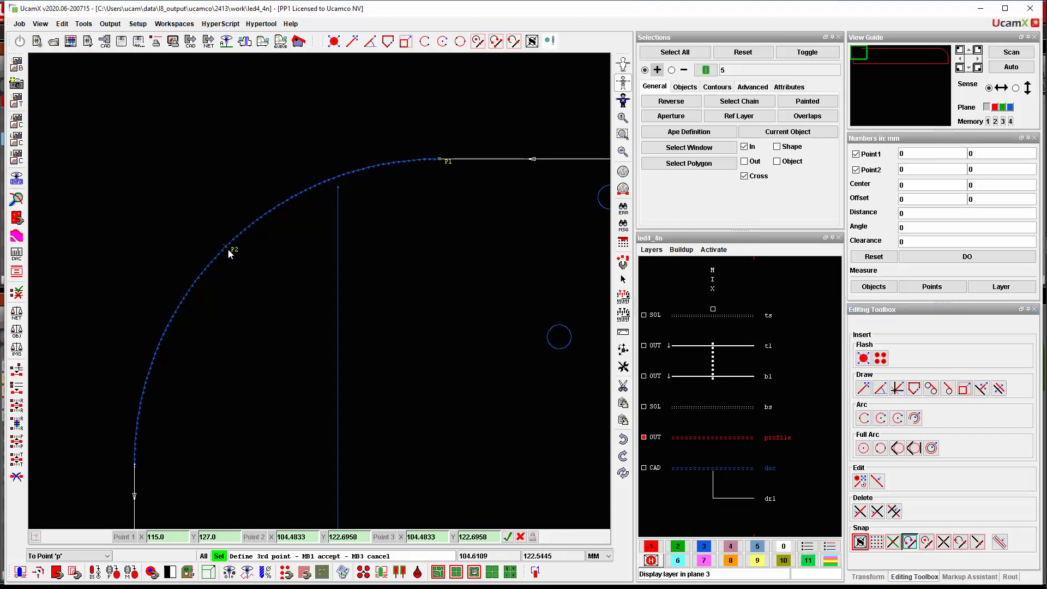
pyautogui.click(135, 483)
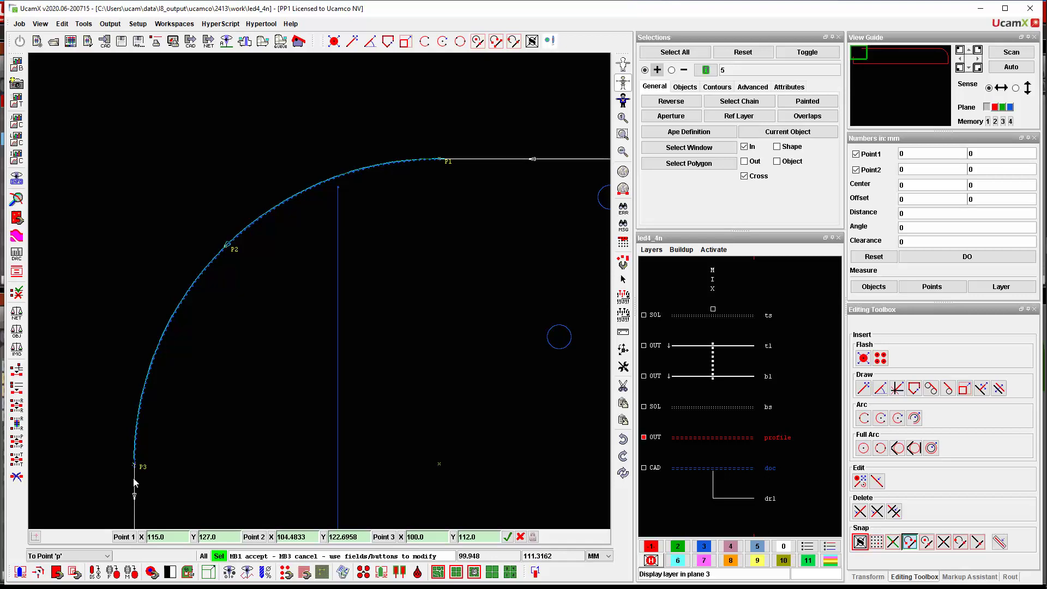
pyautogui.click(135, 483)
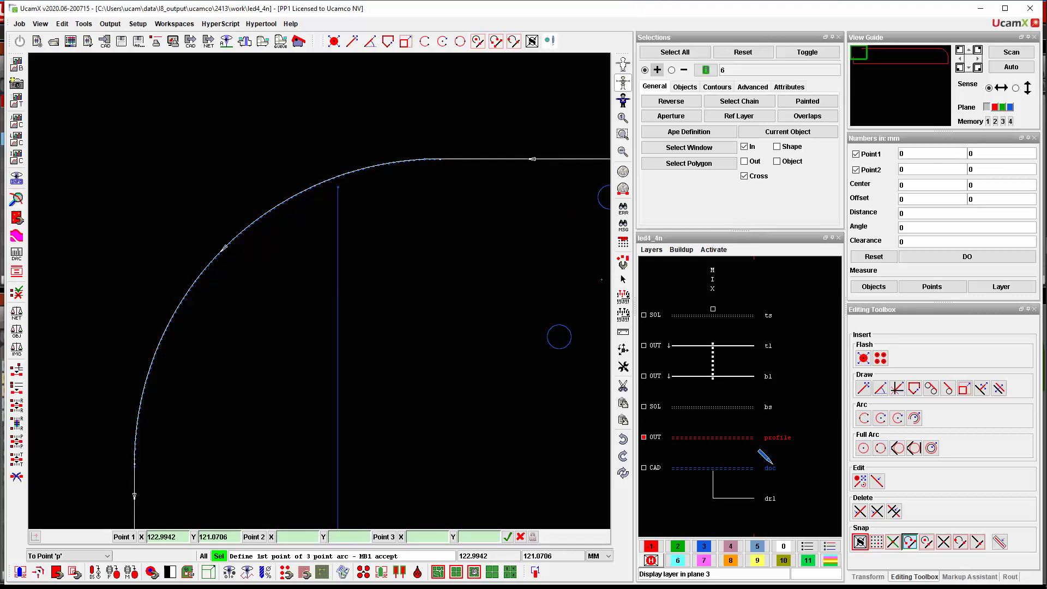
# Step: Hide the doc layer and clear the selection of the traced profile objects, with the whole profile in view
pyautogui.click(773, 465)
pyautogui.click(623, 118)
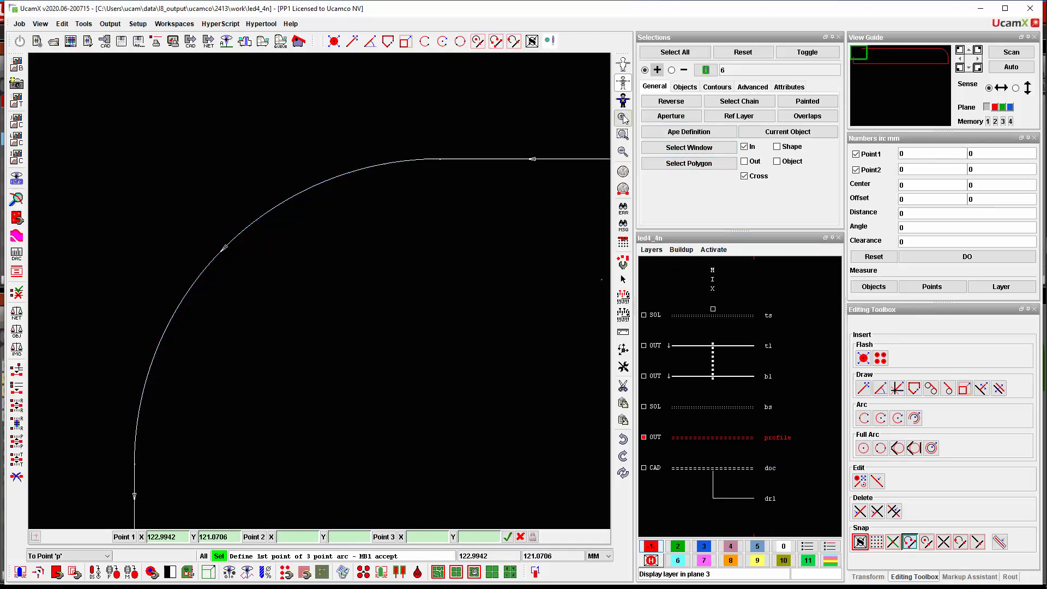
pyautogui.click(743, 52)
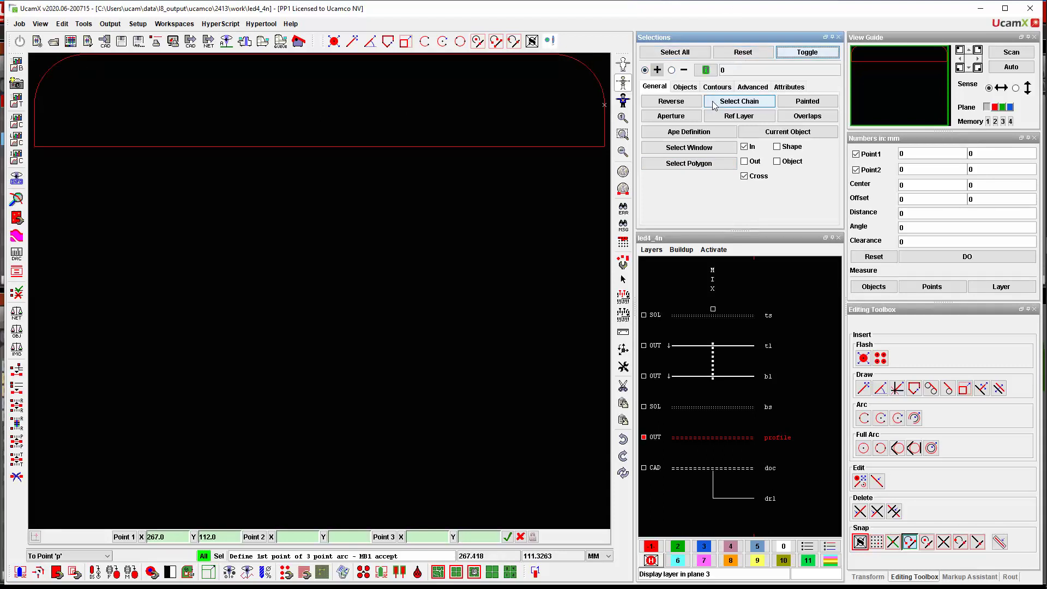
# Step: Turn off snapping, leave the three-point arc command, and chain-select the complete profile outline
pyautogui.click(38, 555)
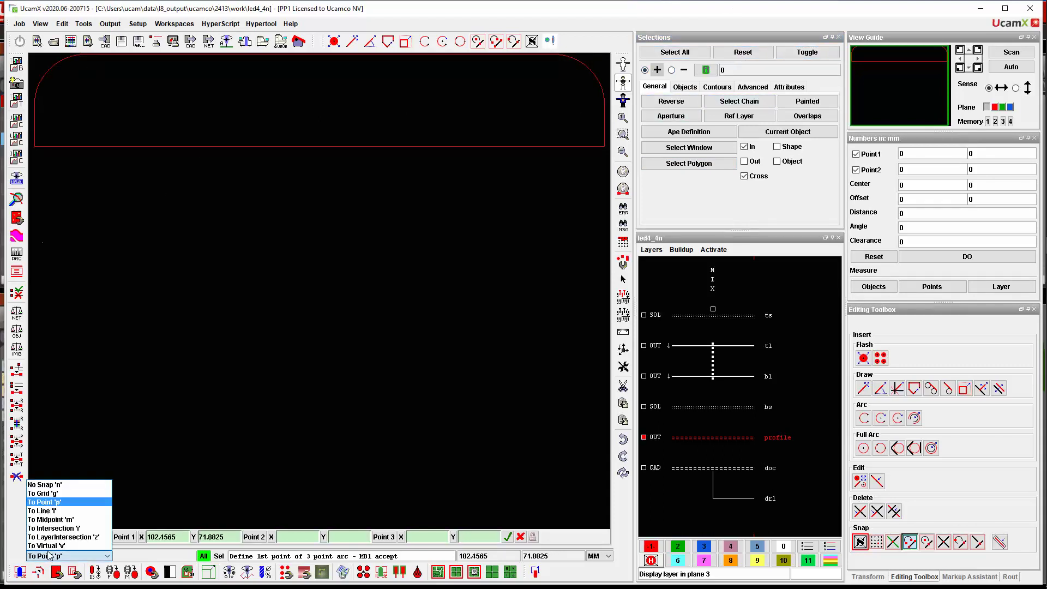
pyautogui.click(39, 484)
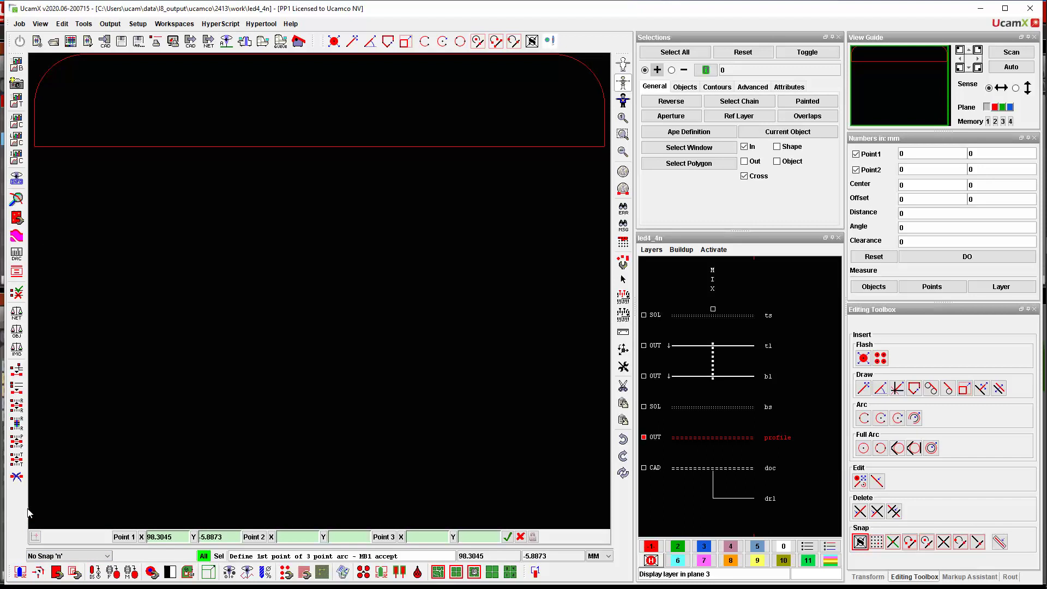
pyautogui.press('Escape')
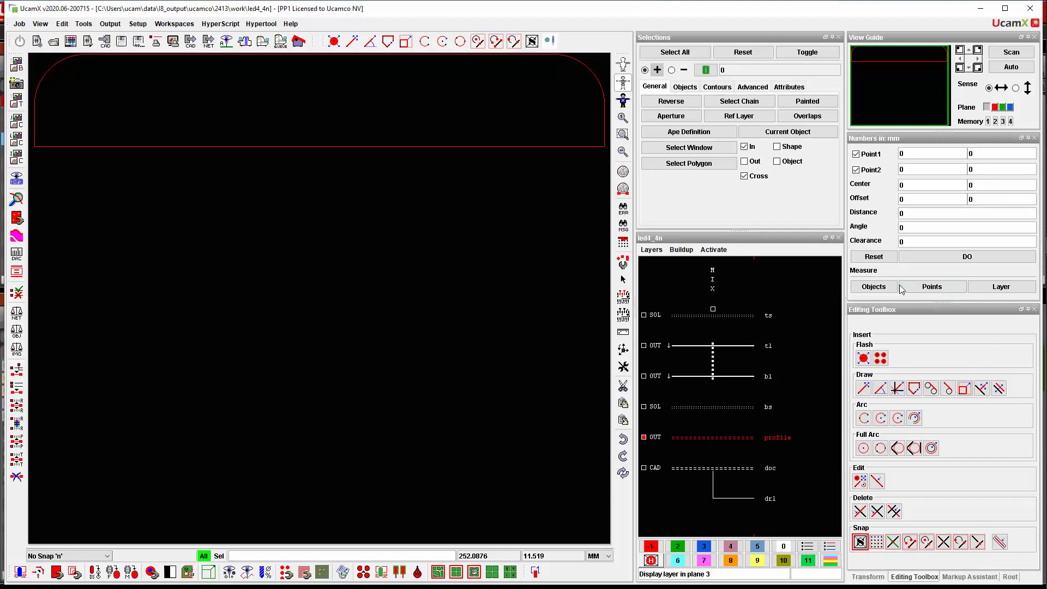
pyautogui.click(740, 102)
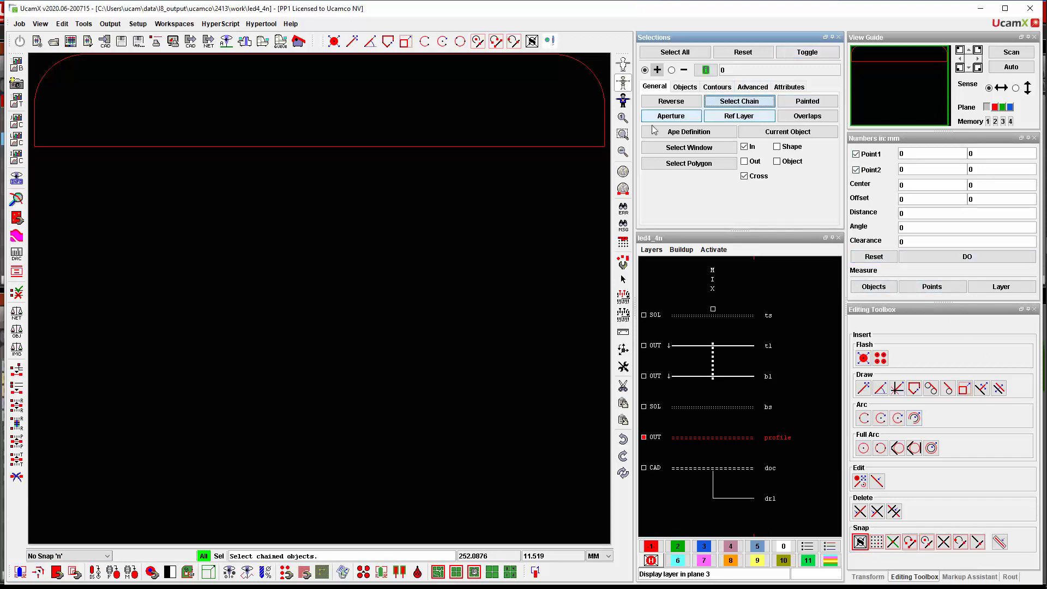
pyautogui.click(552, 146)
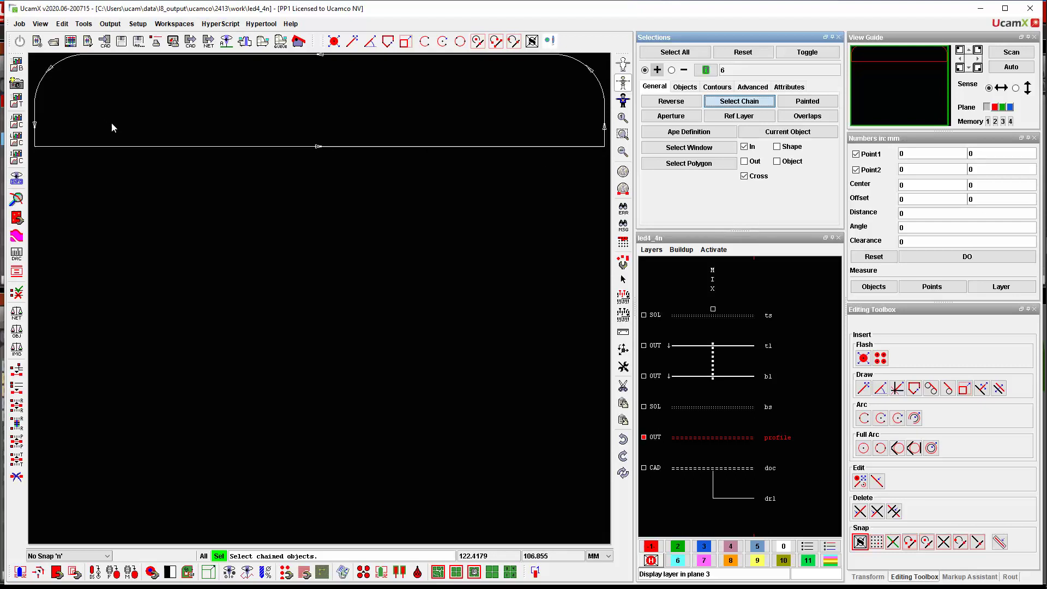
# Step: Change aperture 1 of the selected profile chain from a circle to the Contour shape in the Aperture Manager
pyautogui.click(623, 263)
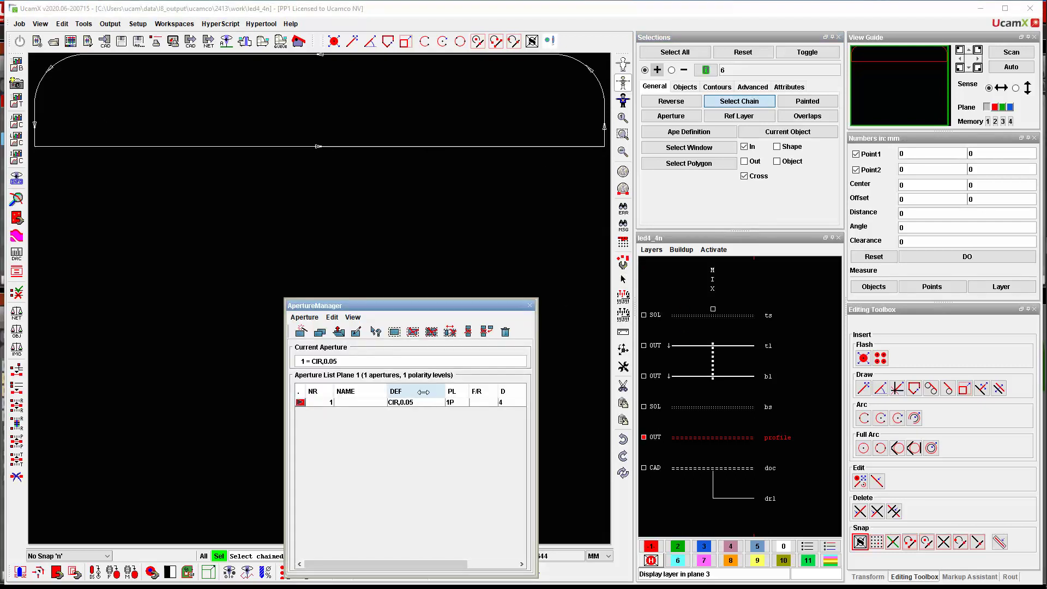
pyautogui.doubleClick(446, 402)
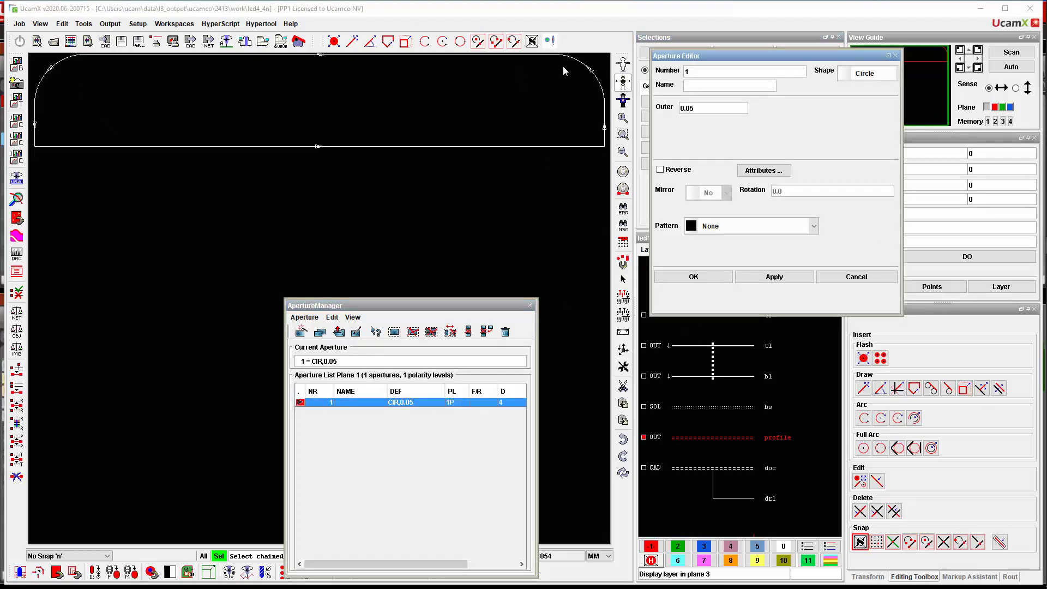
pyautogui.click(869, 74)
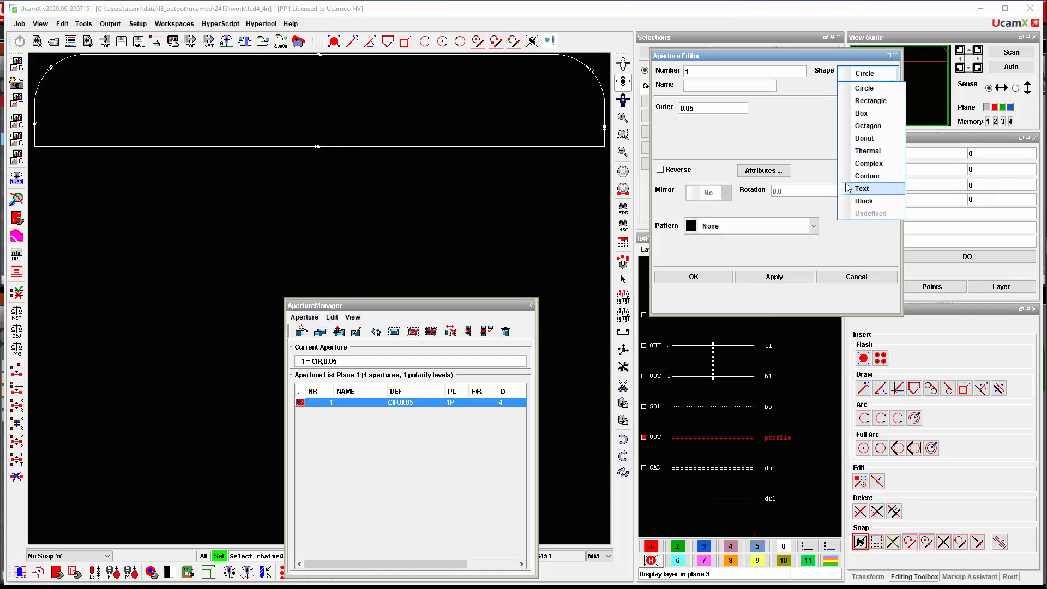
pyautogui.click(867, 175)
pyautogui.click(724, 277)
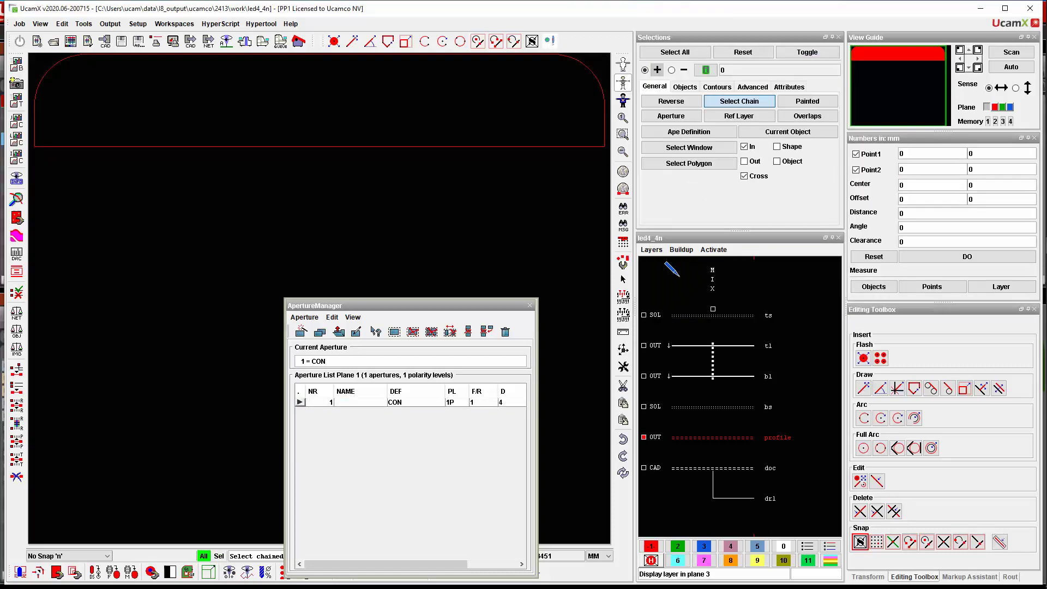
pyautogui.click(529, 306)
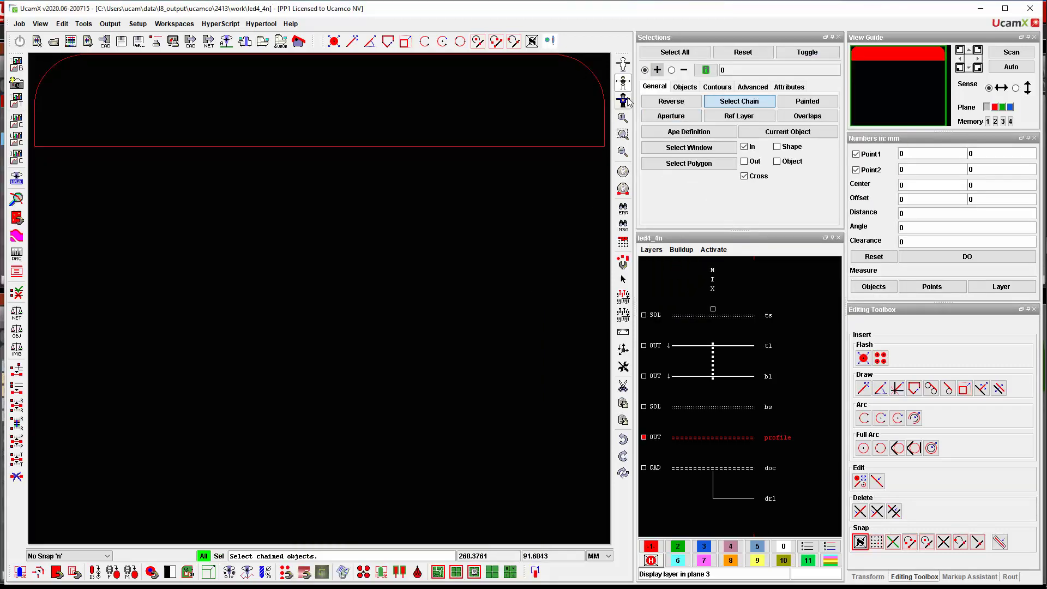
# Step: Display the profile filled and check it against the tl, ts, bl and bs layers, shown one at a time in plane 3
pyautogui.click(626, 100)
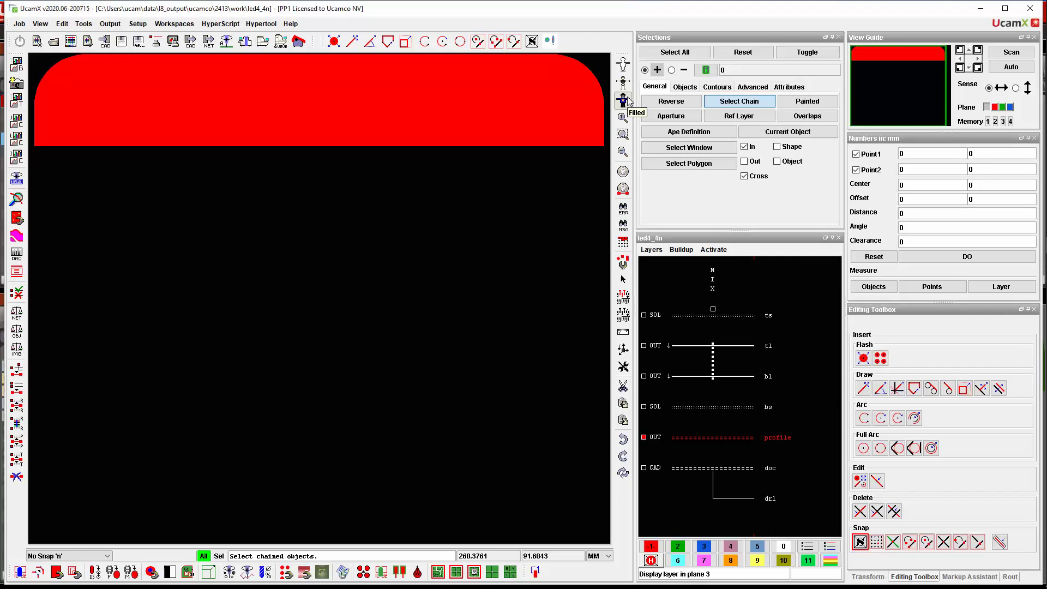
pyautogui.scroll(-1, 353, 100)
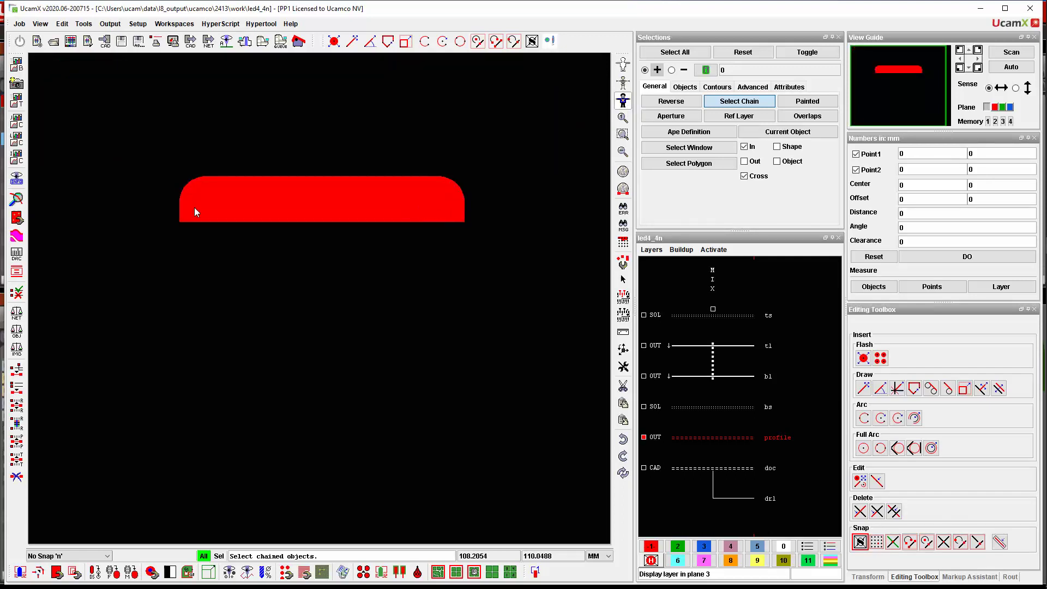
pyautogui.click(704, 546)
pyautogui.click(764, 346)
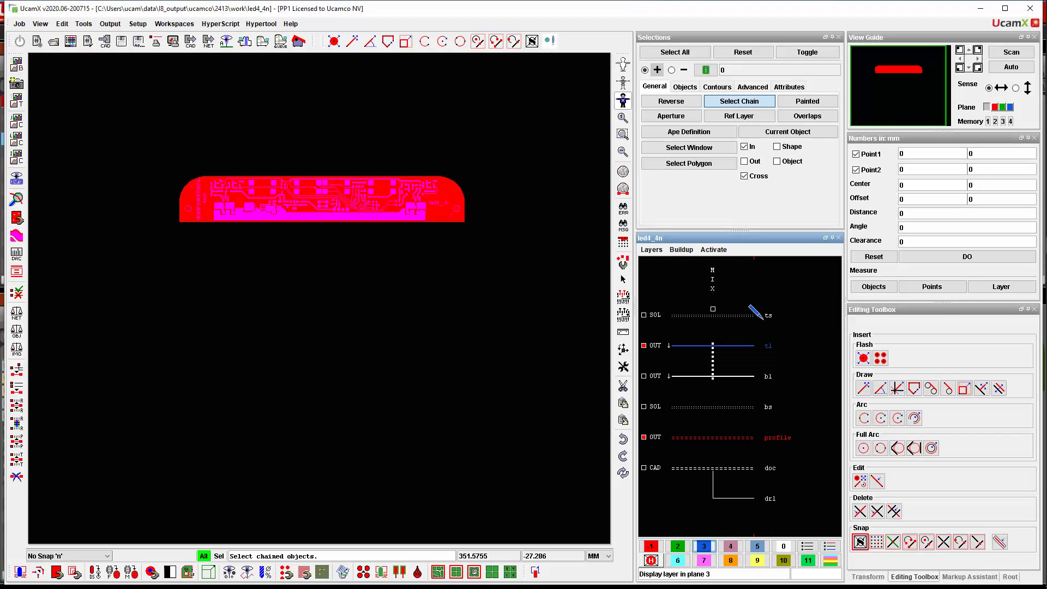
pyautogui.click(768, 315)
pyautogui.click(762, 376)
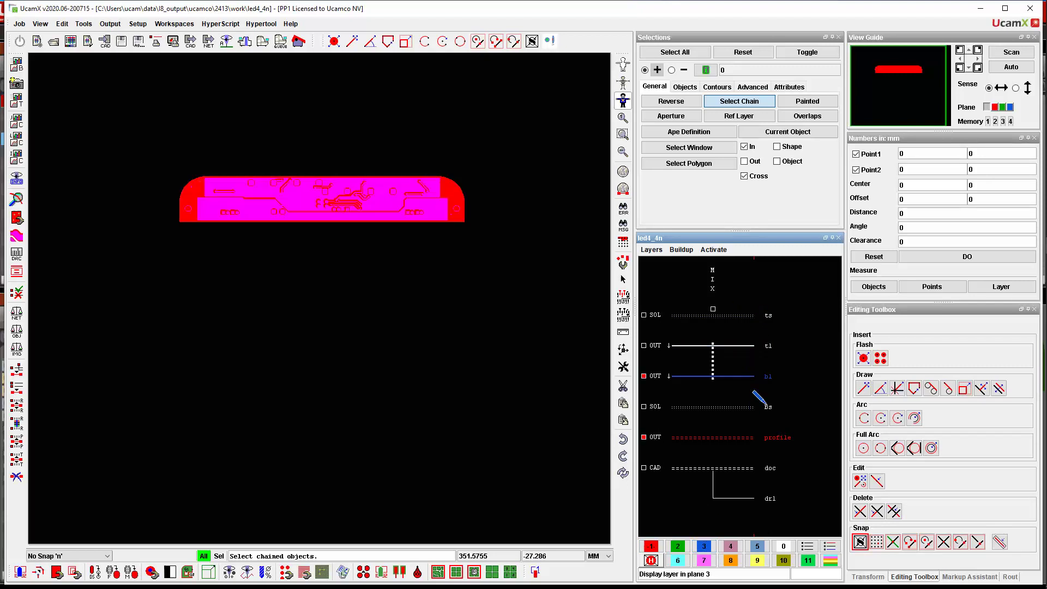
pyautogui.click(763, 408)
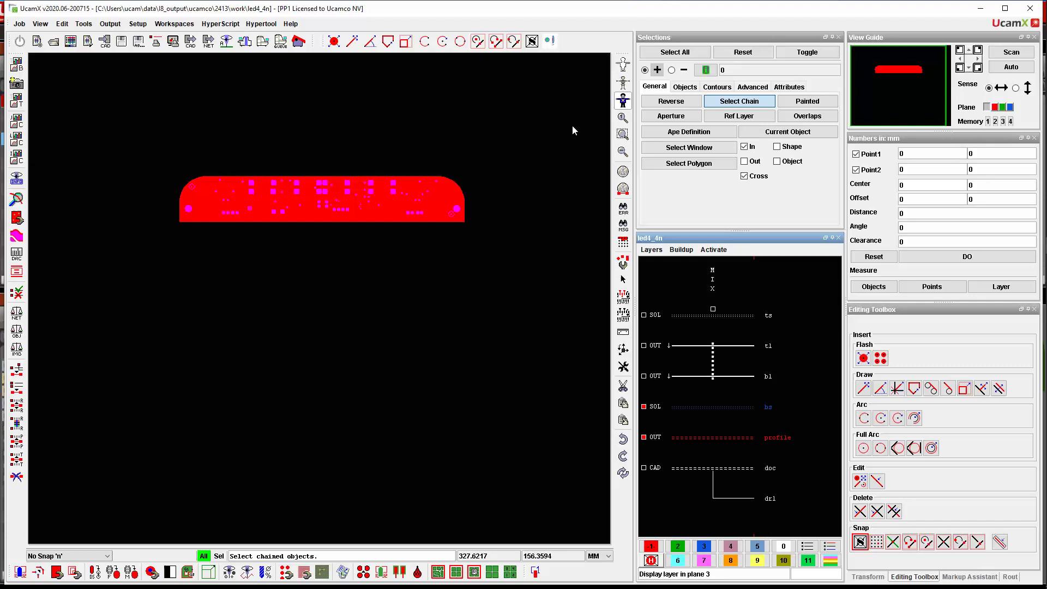
pyautogui.click(623, 117)
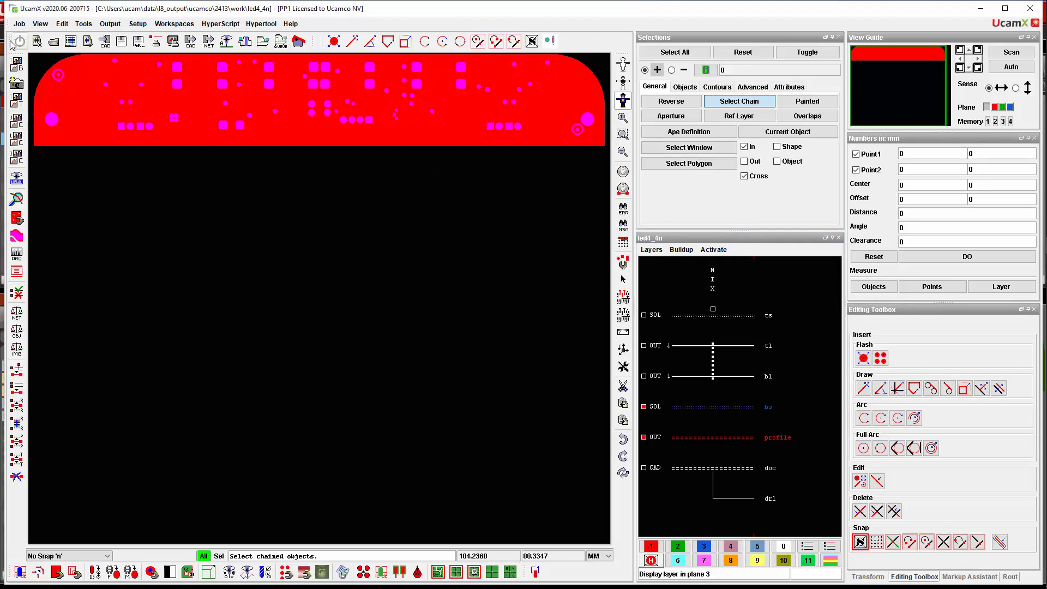
# Step: Quit the led4_4n job and close the Integr8tor job without recalculating the QED
pyautogui.click(20, 24)
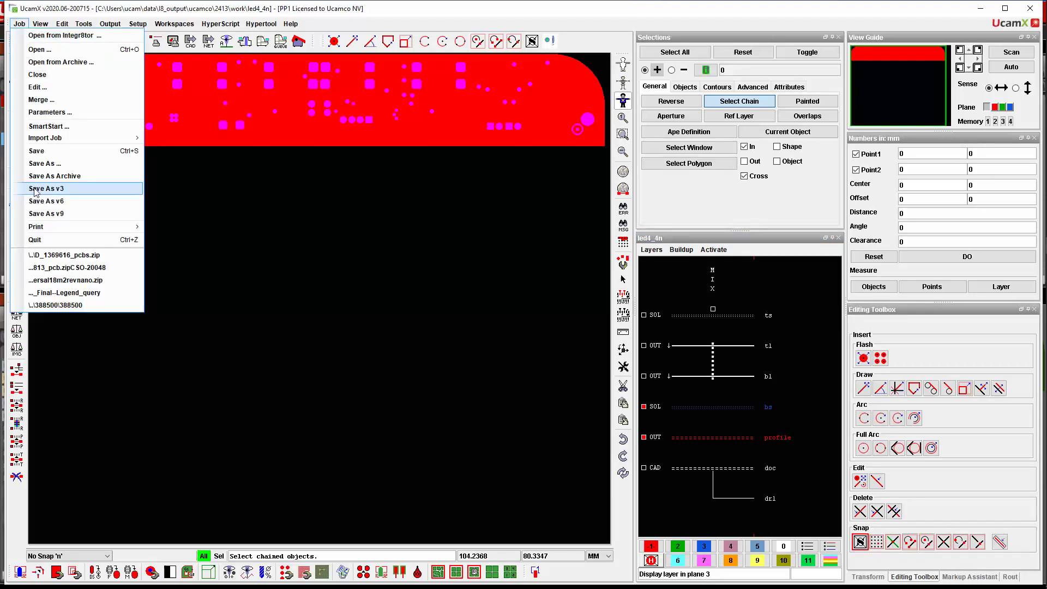
pyautogui.click(36, 241)
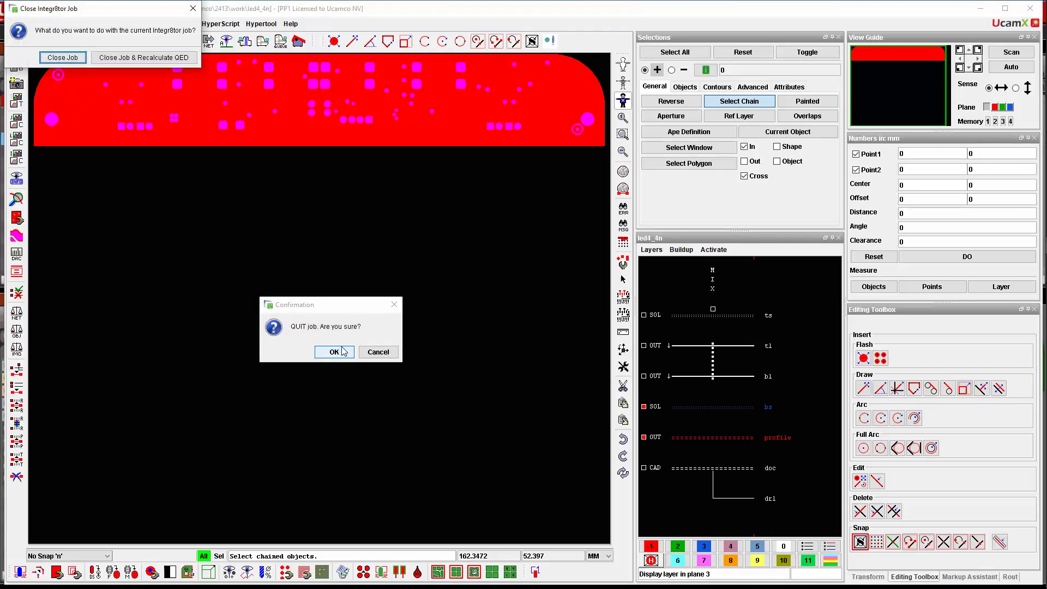
pyautogui.click(58, 58)
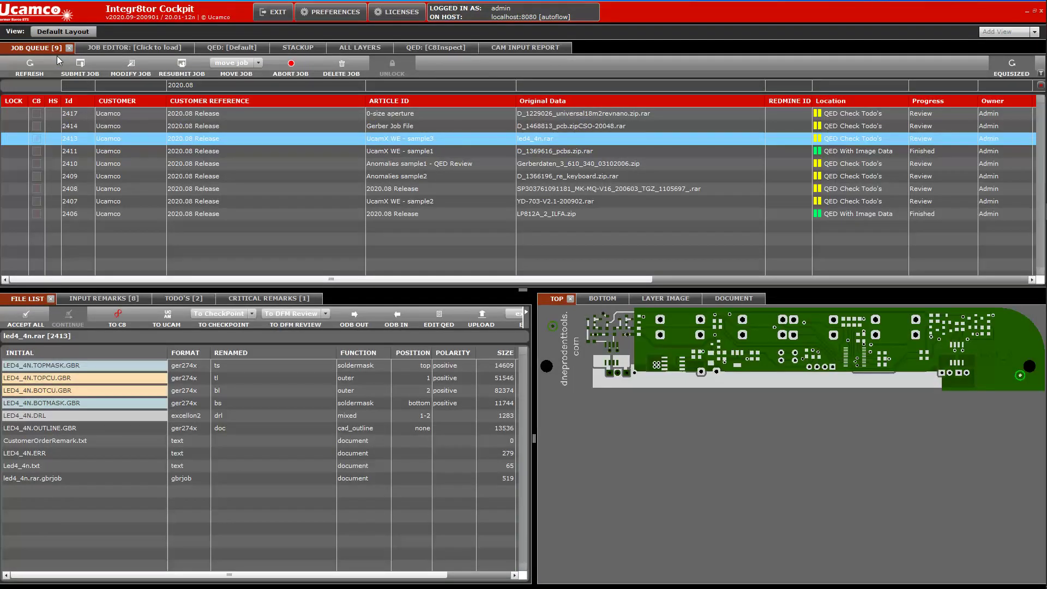
# Step: Switch to the Word document UcamX Workflow Edition license.docx and review the basic functionality list through its Data Input formats
pyautogui.moveTo(1045, 6)
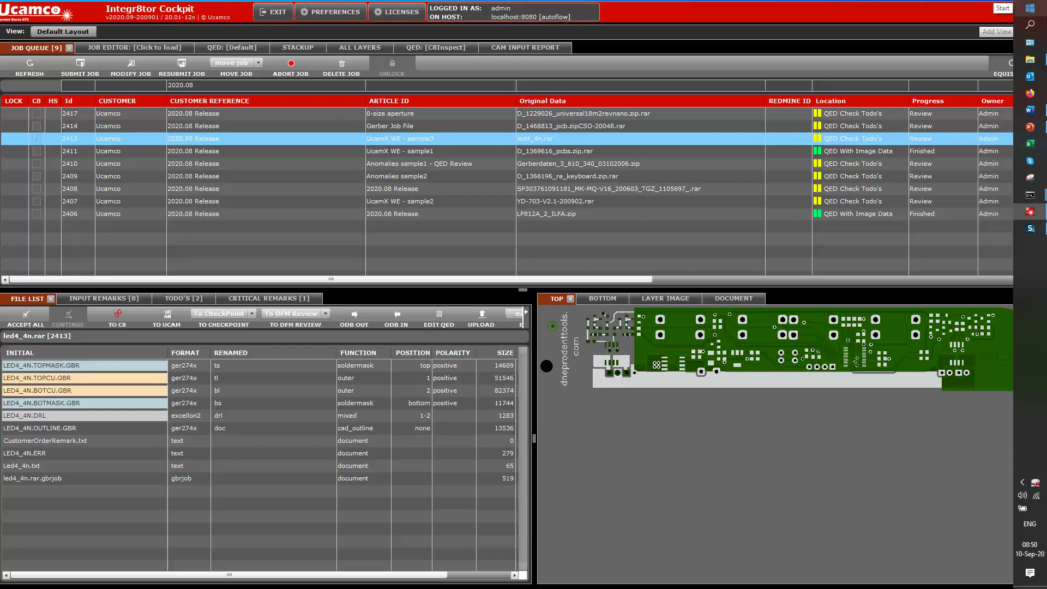
pyautogui.click(1035, 111)
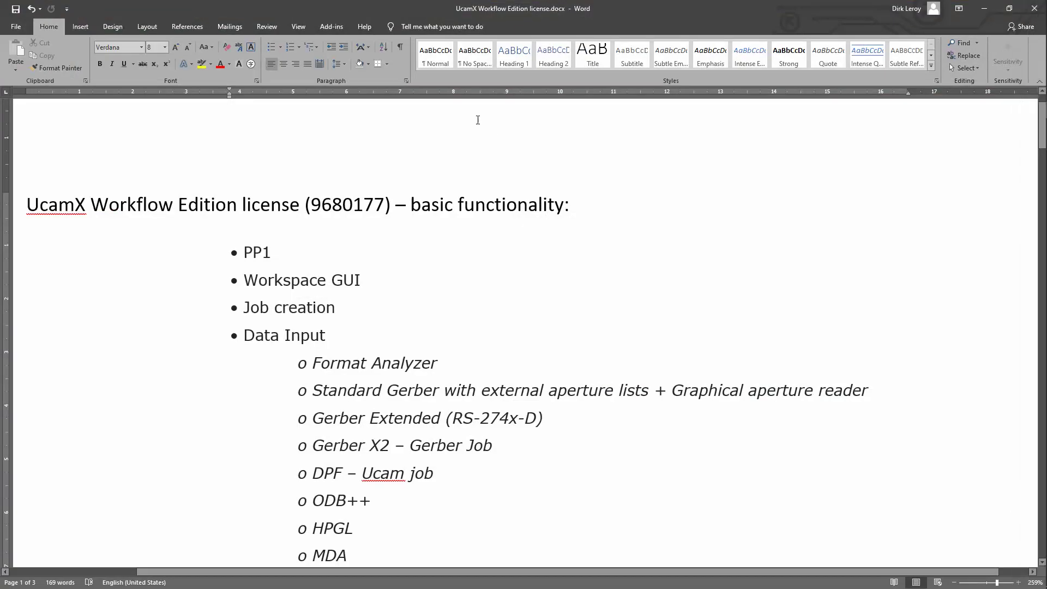
pyautogui.scroll(-2, 440, 275)
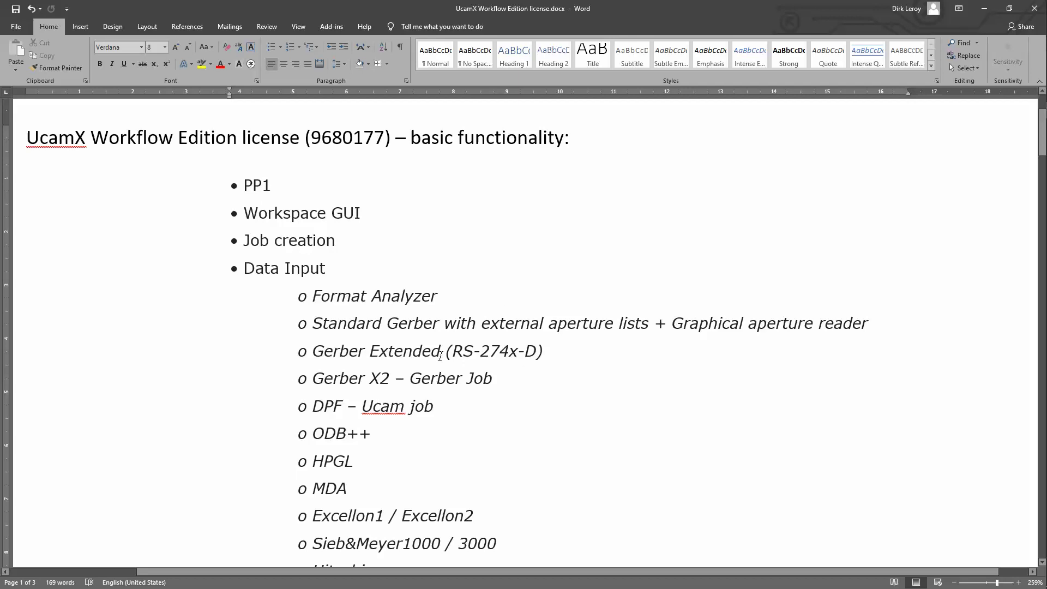
pyautogui.scroll(-5, 489, 315)
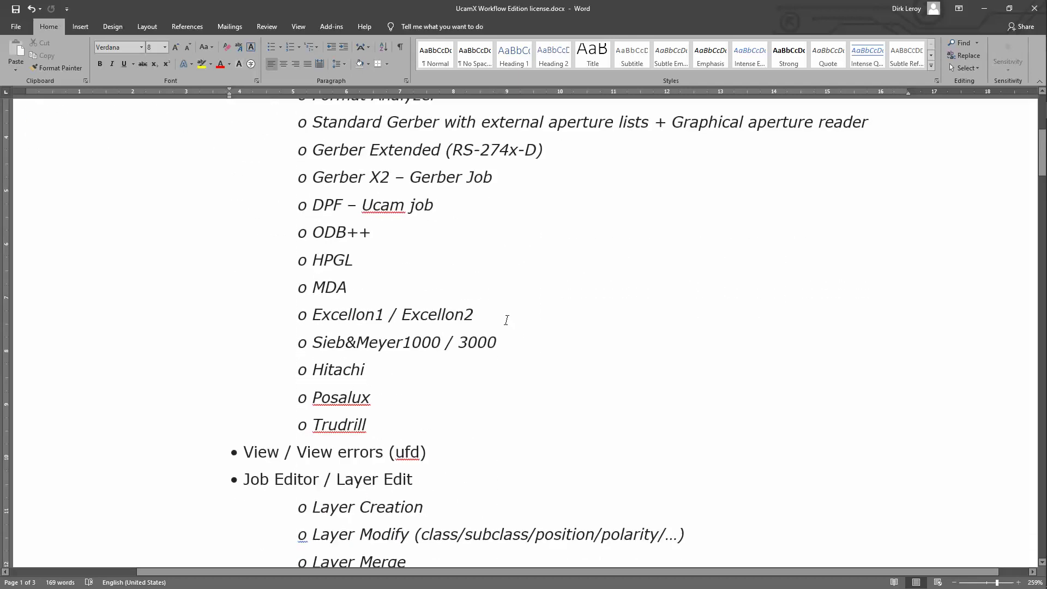
pyautogui.scroll(2, 507, 320)
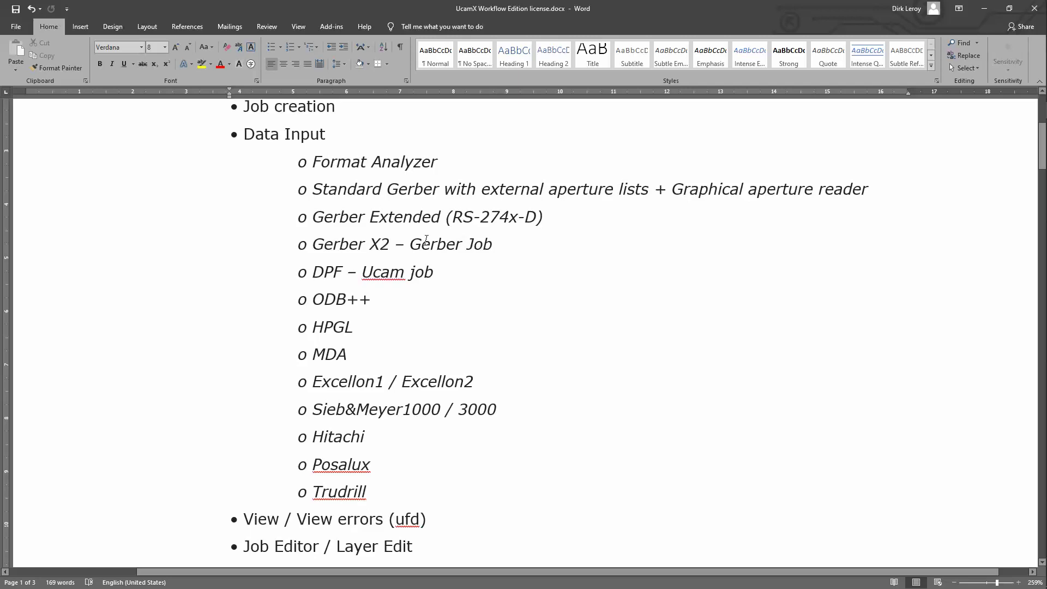
pyautogui.scroll(-1, 420, 267)
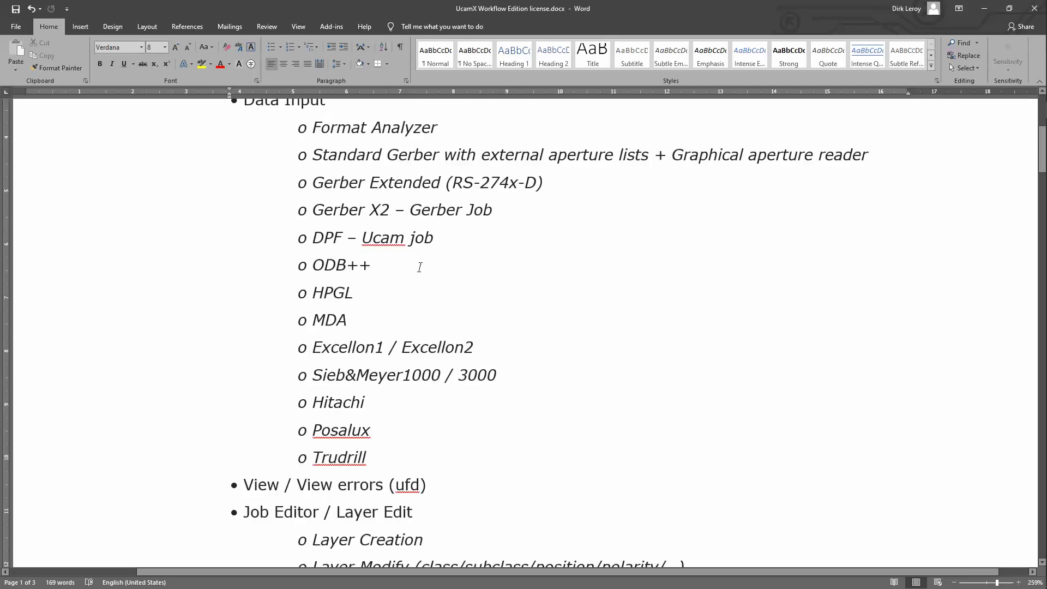
pyautogui.scroll(-1, 423, 254)
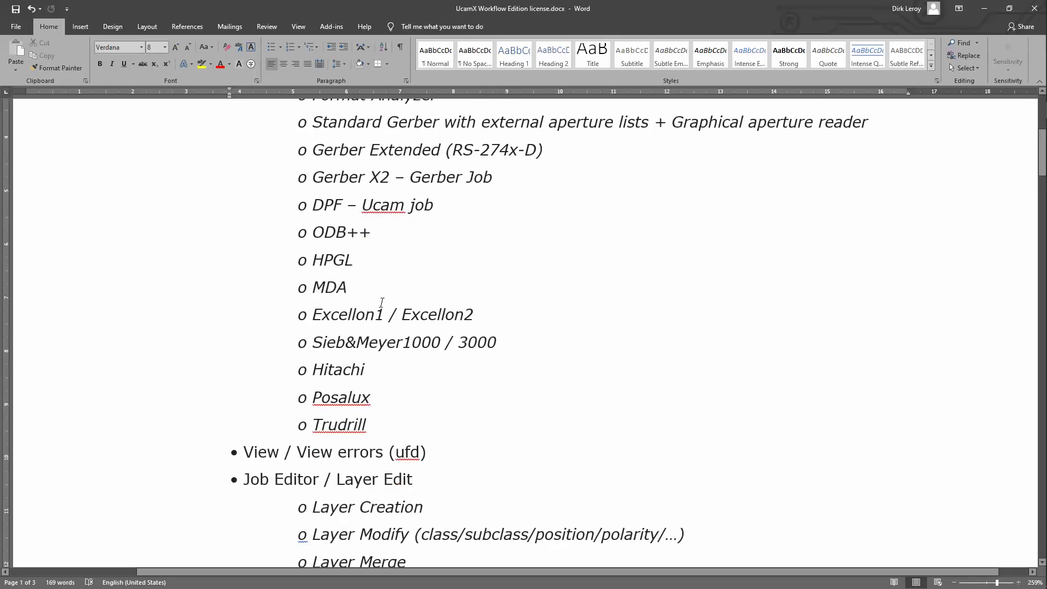
pyautogui.scroll(-6, 373, 167)
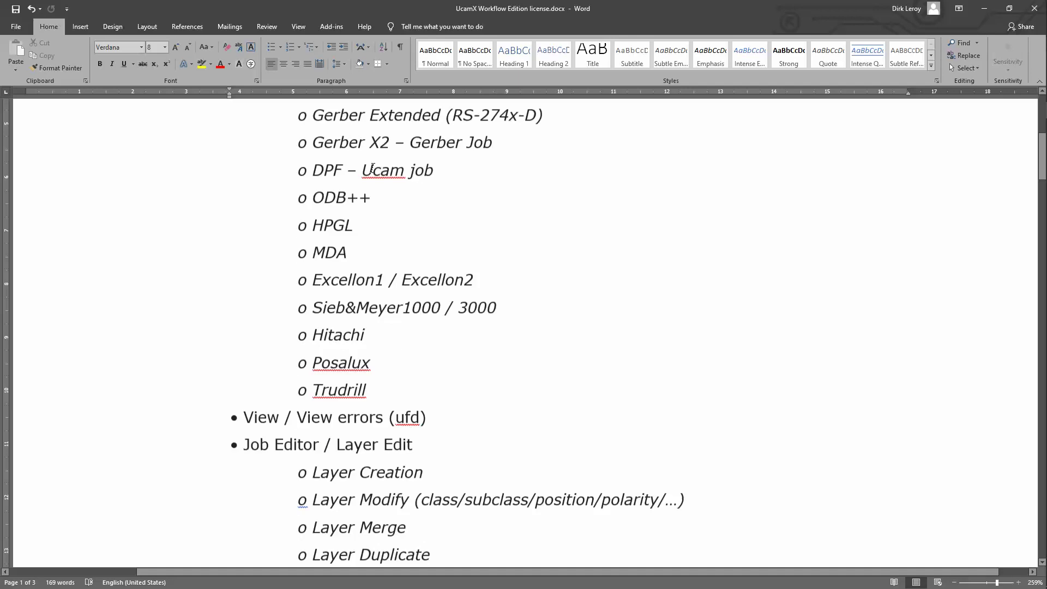
# Step: Review the Job Editor / Layer Edit functions, highlighting Layer Merge, and read the remaining functionality list through Save
pyautogui.moveTo(247, 278); pyautogui.dragTo(439, 412)
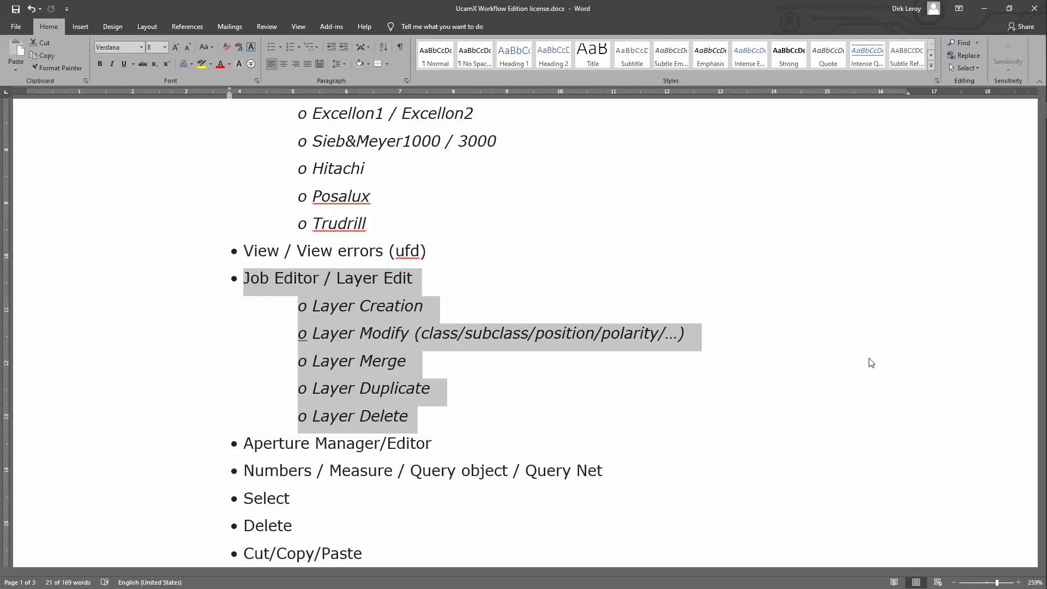
pyautogui.scroll(-2, 760, 407)
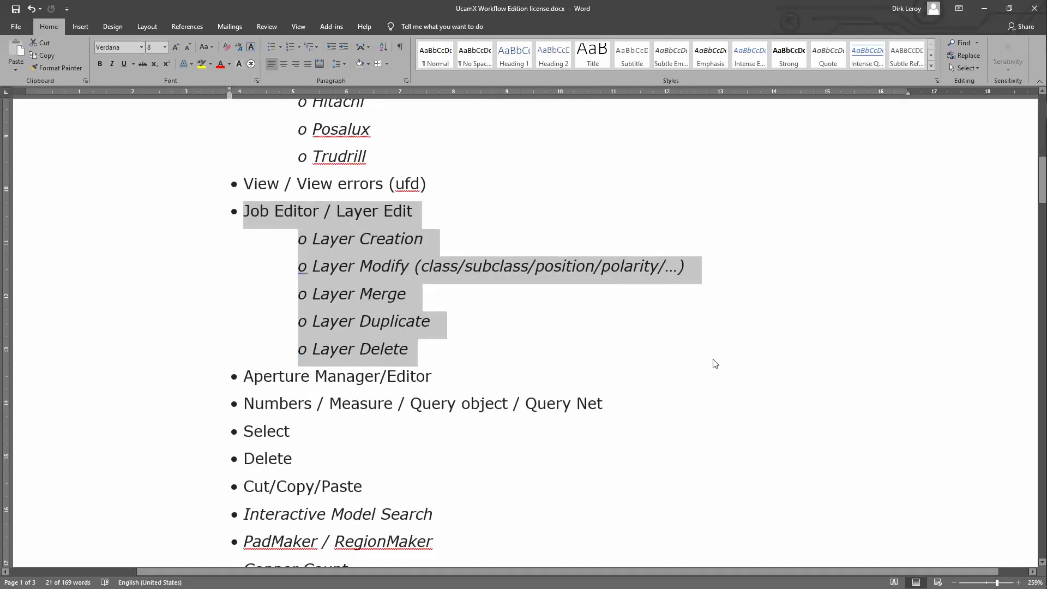
pyautogui.scroll(-2, 382, 303)
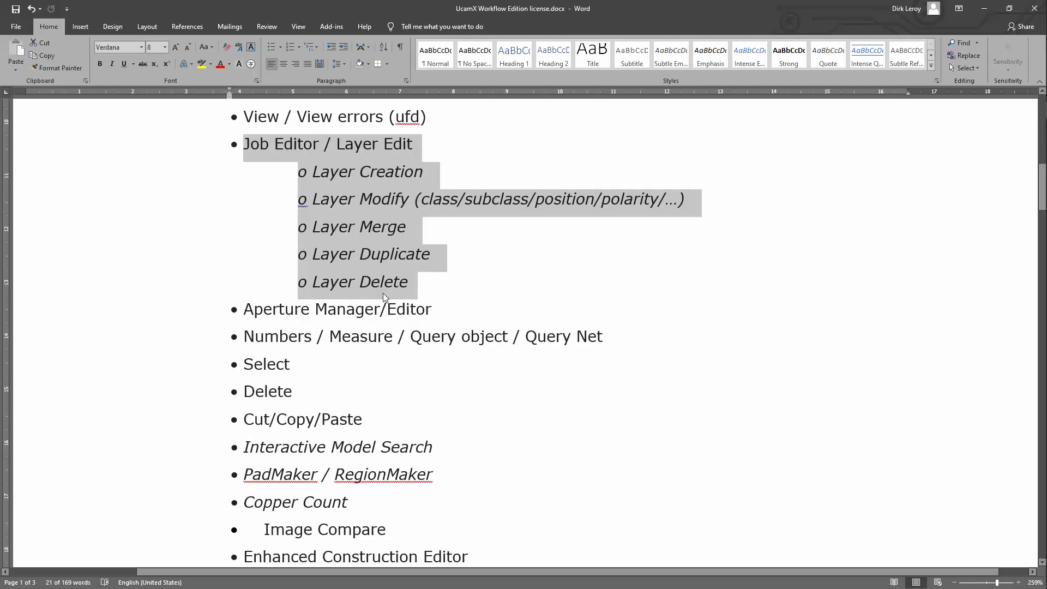
pyautogui.click(373, 227)
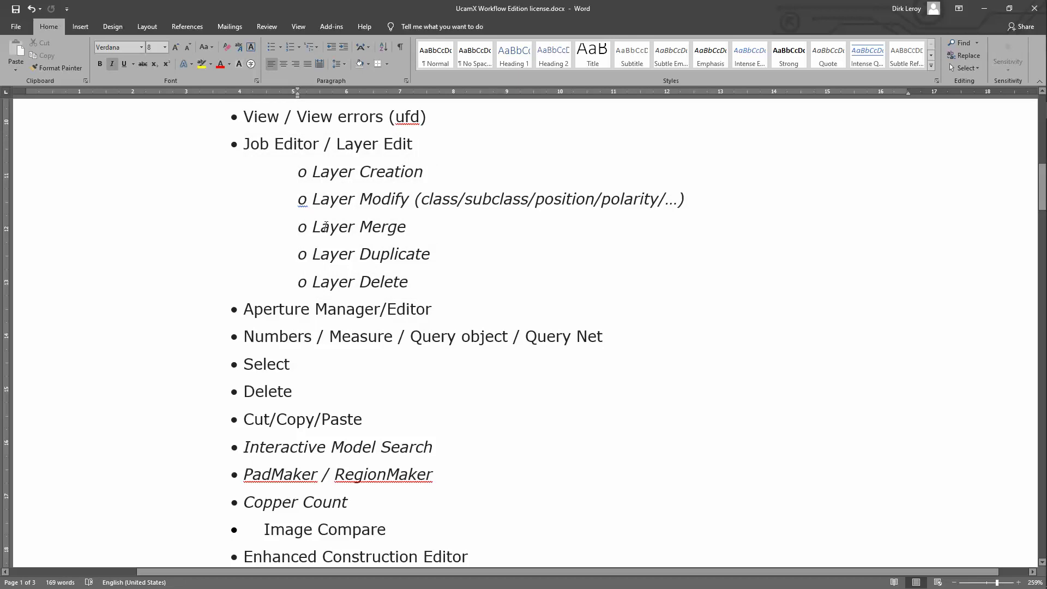
pyautogui.moveTo(323, 228); pyautogui.dragTo(402, 233)
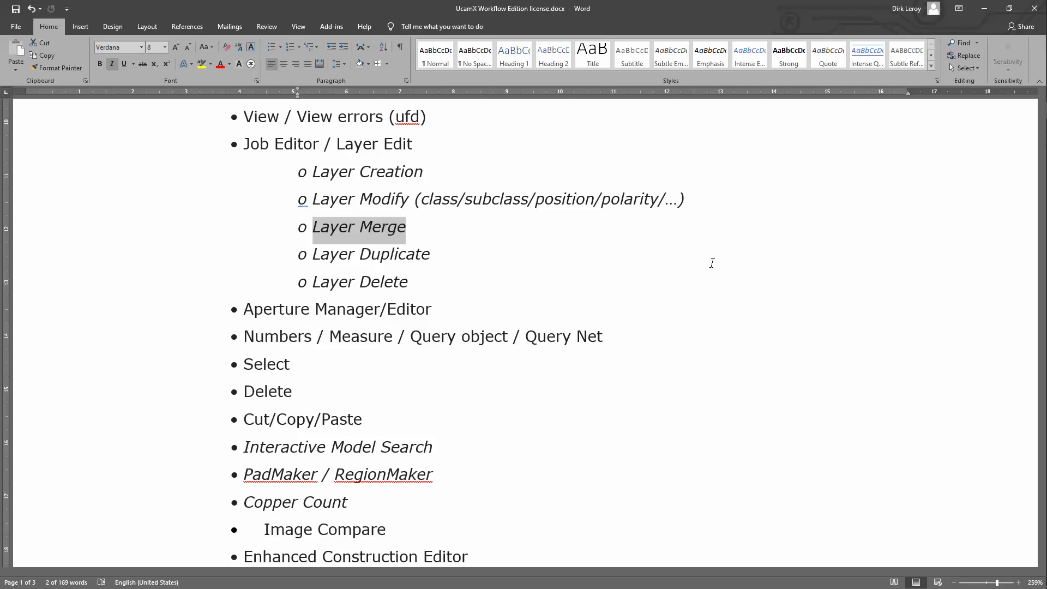
pyautogui.click(393, 229)
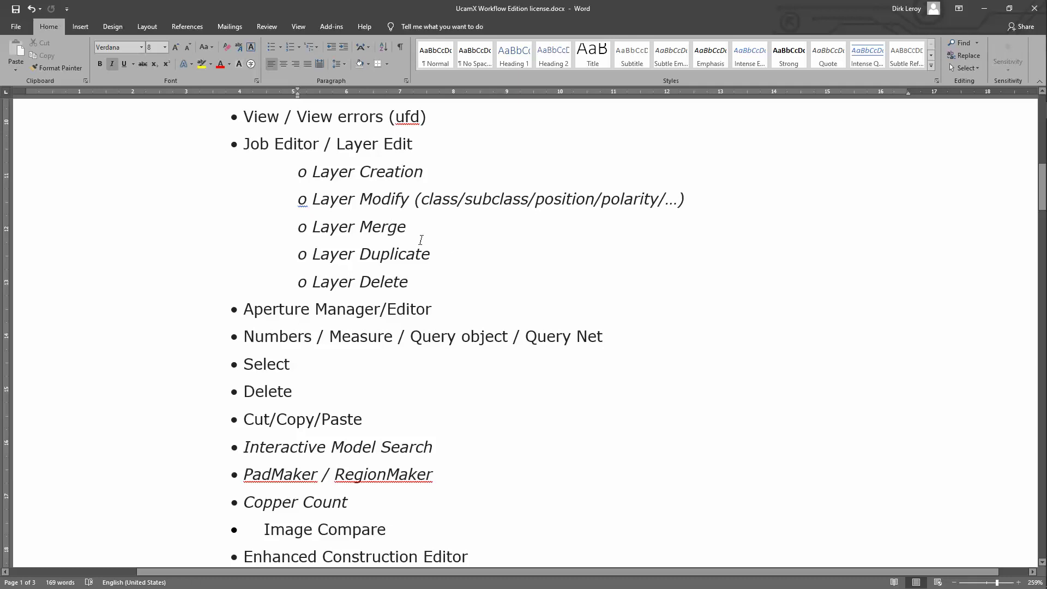
pyautogui.scroll(-2, 483, 259)
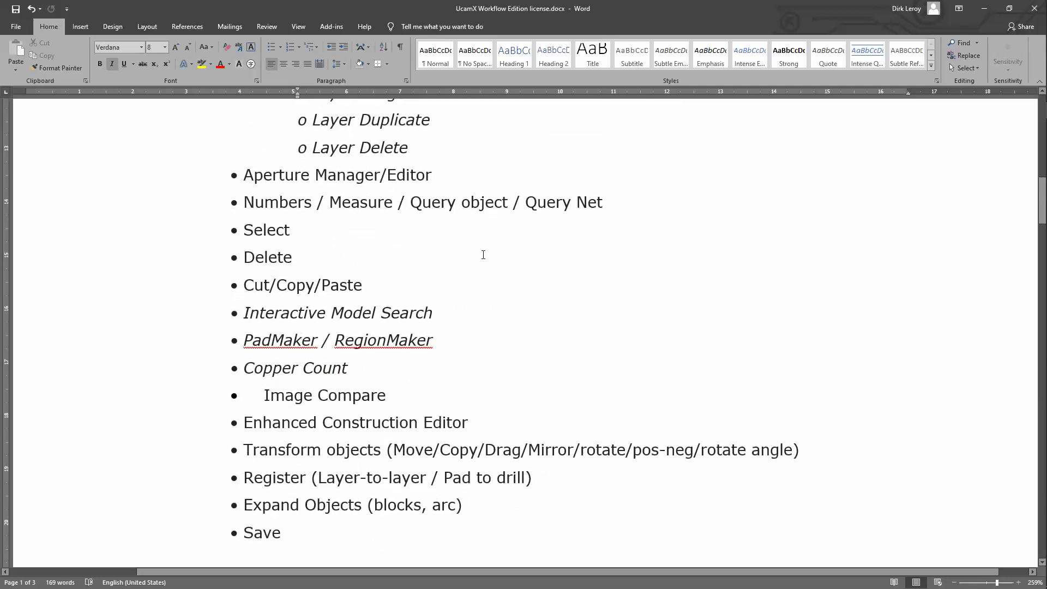
pyautogui.scroll(-1, 483, 254)
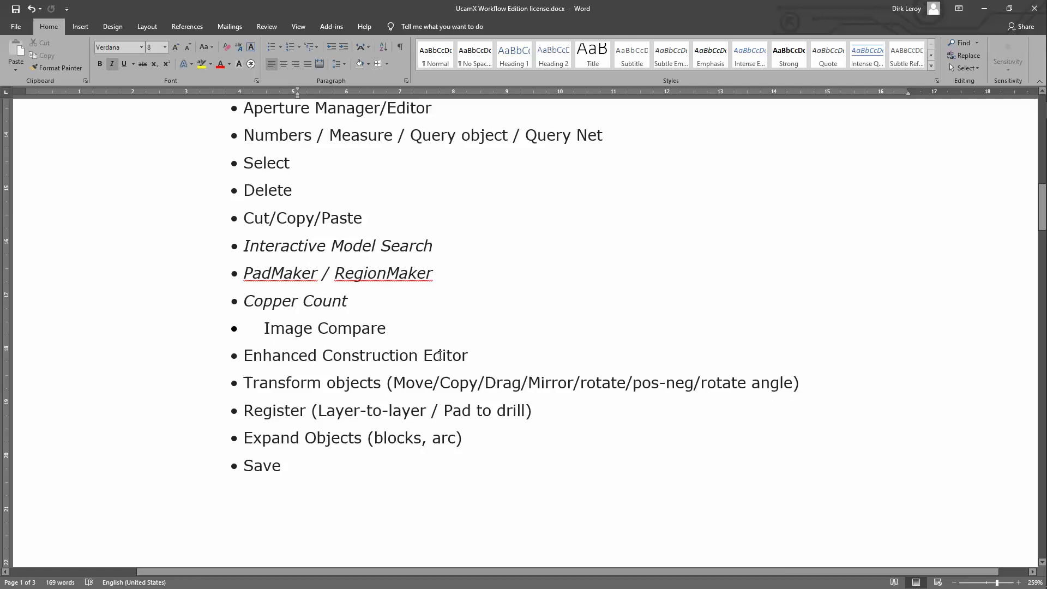
# Step: Finish reading the basic functionality list down to Save, minimize the Word document and return to the Integr8tor Cockpit
pyautogui.scroll(1, 417, 339)
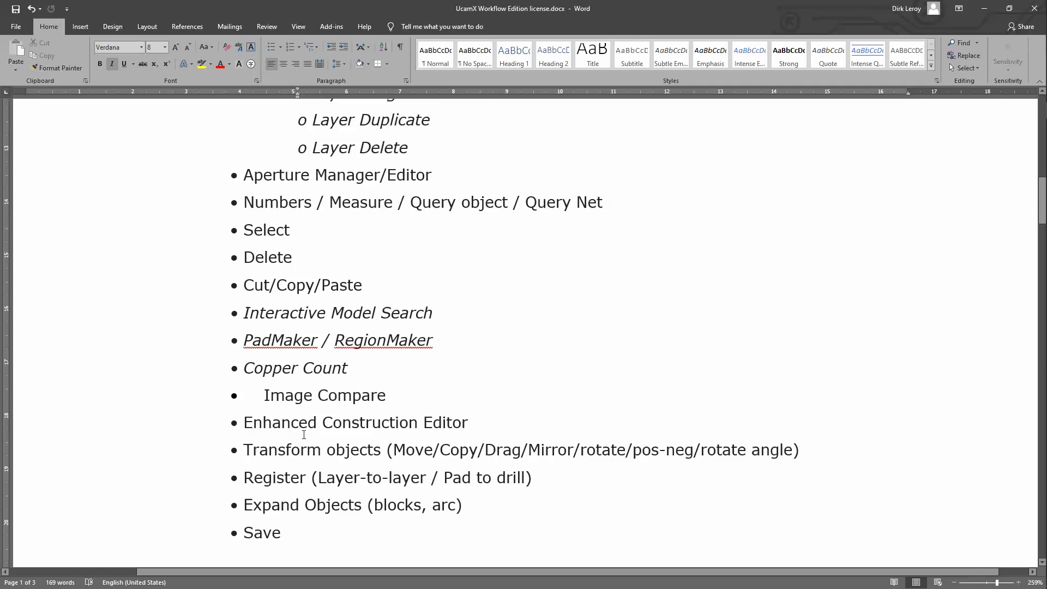
pyautogui.scroll(-3, 332, 431)
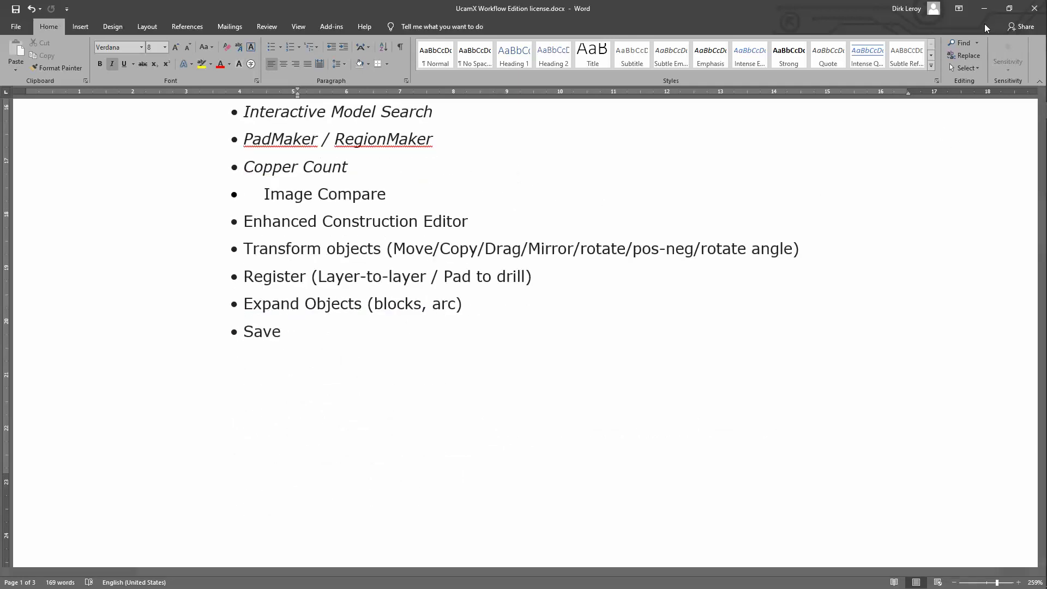
pyautogui.click(985, 10)
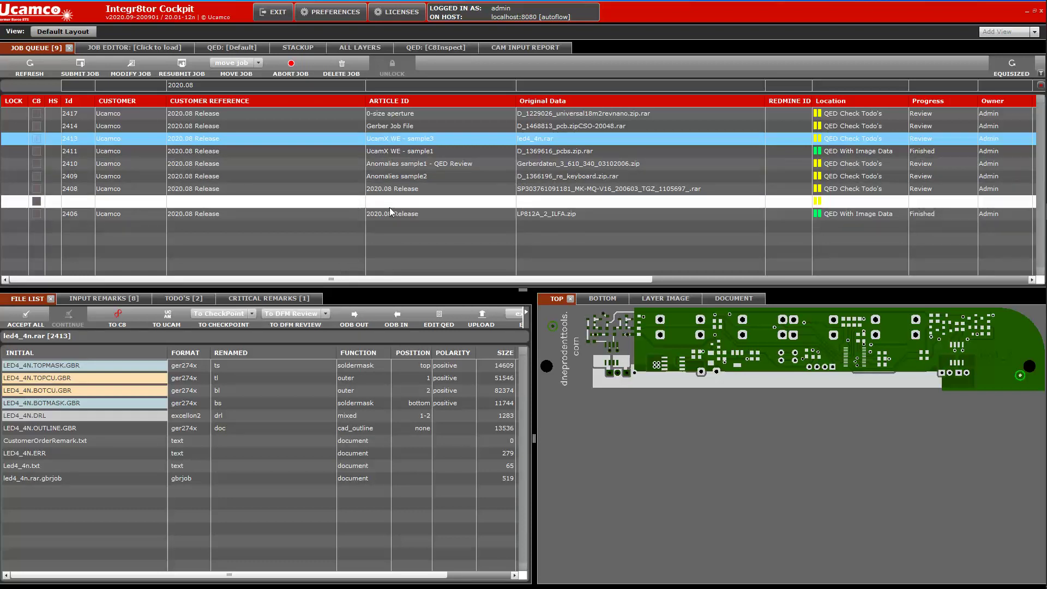
pyautogui.press('super')
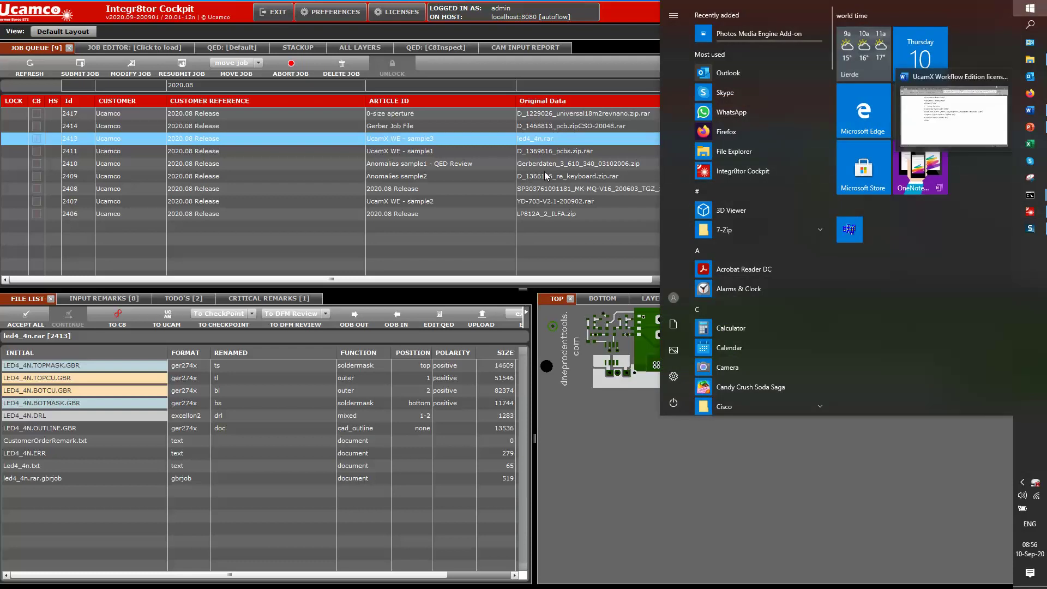
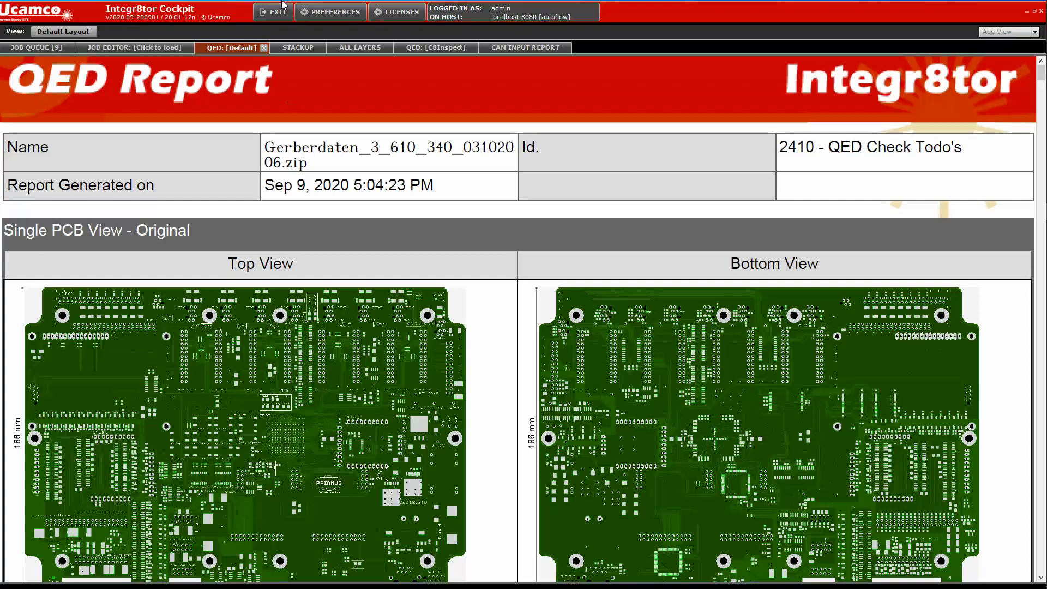
# Step: Check the Anomalies section in the Default QED Report (PDF) preferences and close the preferences without saving
pyautogui.click(334, 13)
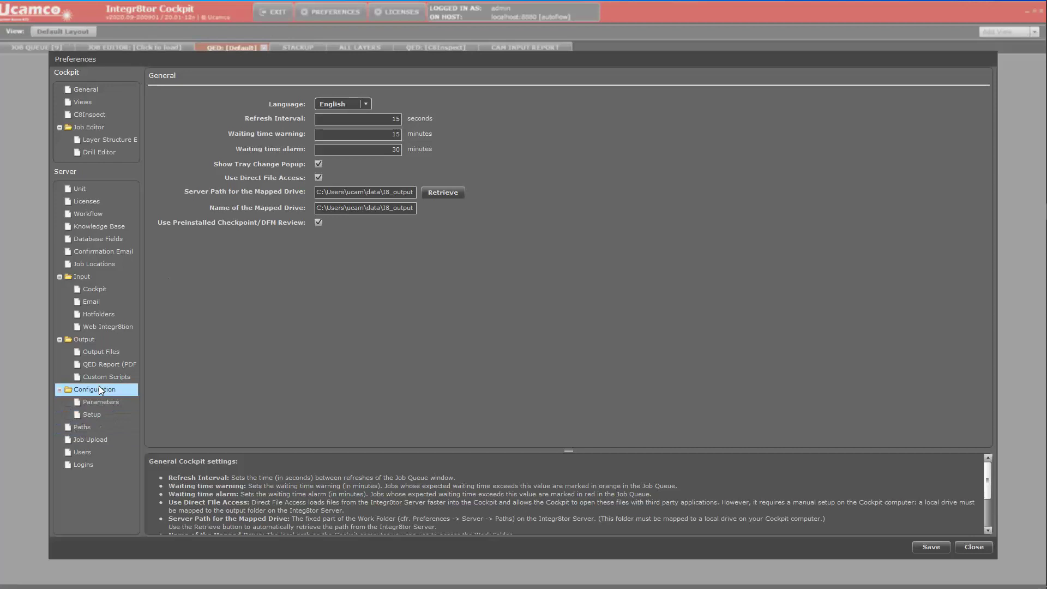
pyautogui.click(100, 364)
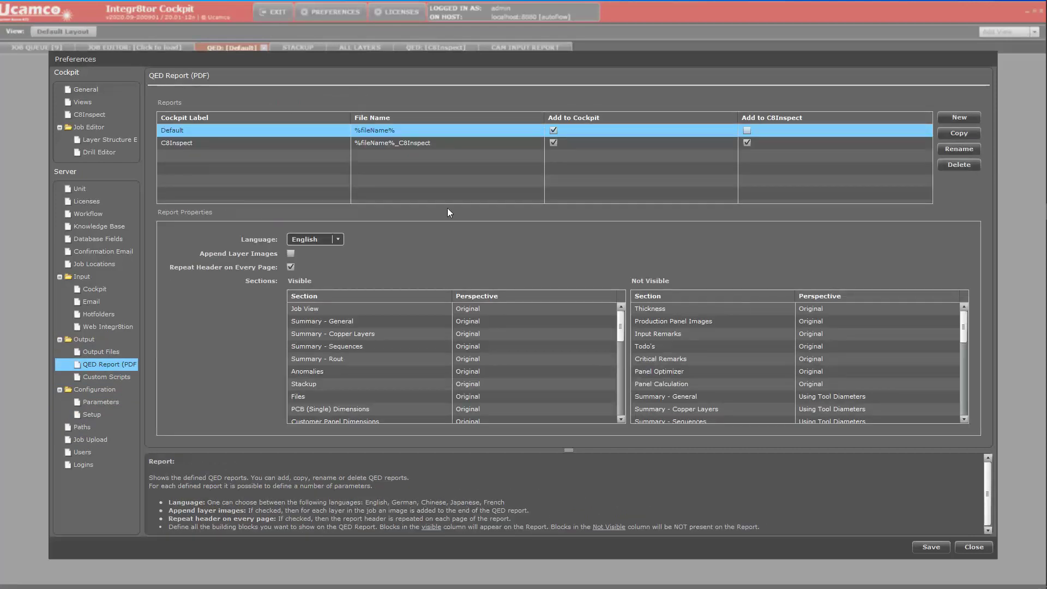
pyautogui.click(301, 373)
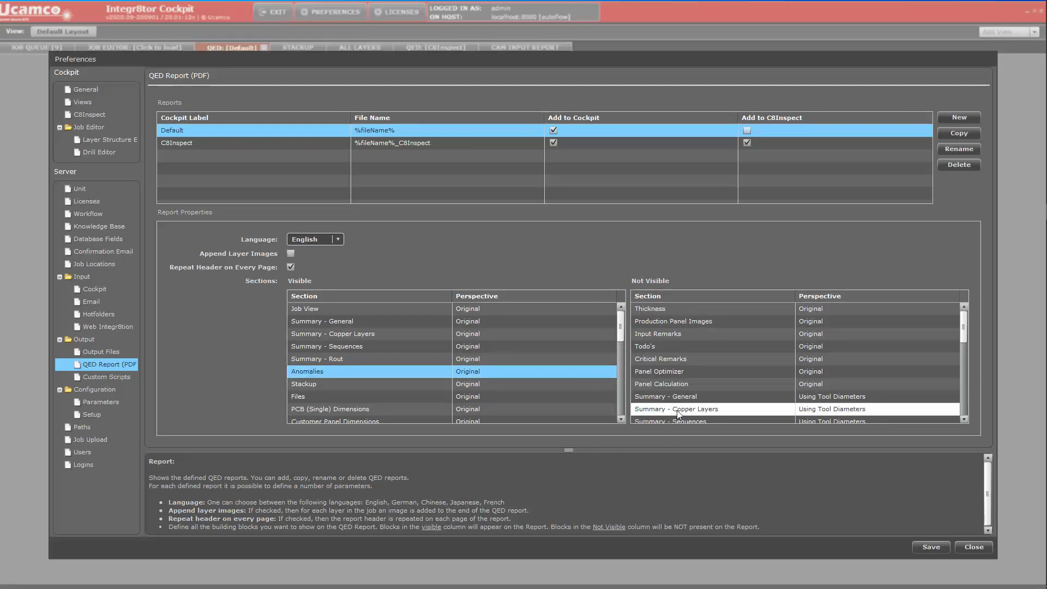
pyautogui.click(671, 335)
pyautogui.click(621, 337)
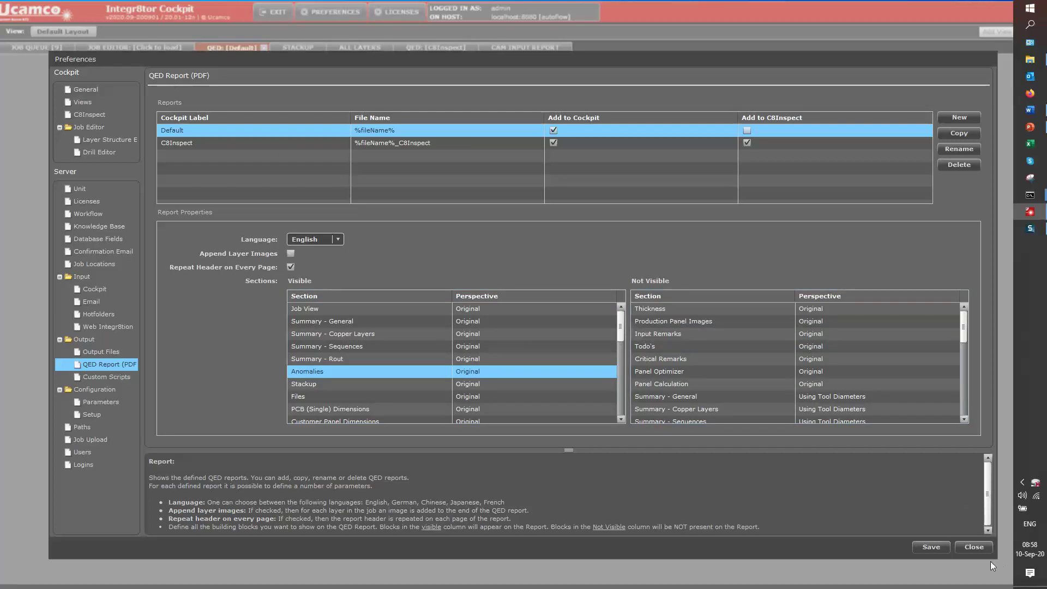
pyautogui.click(981, 549)
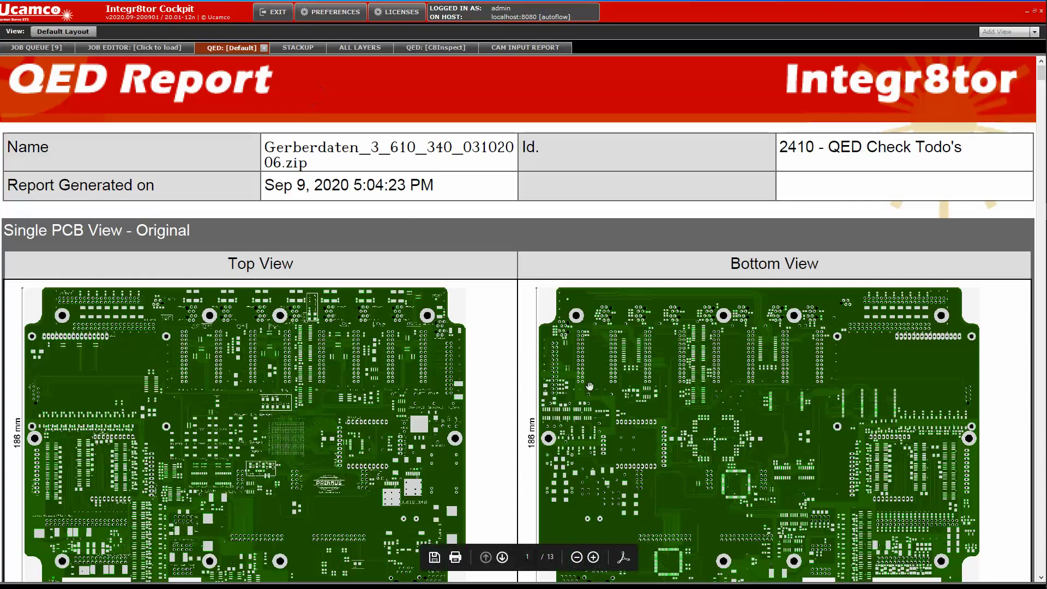
# Step: Read the general summary in job 2410's QED report and search for "anoma" to reach the Anomalies section
pyautogui.scroll(-1, 570, 305)
pyautogui.scroll(-5, 586, 268)
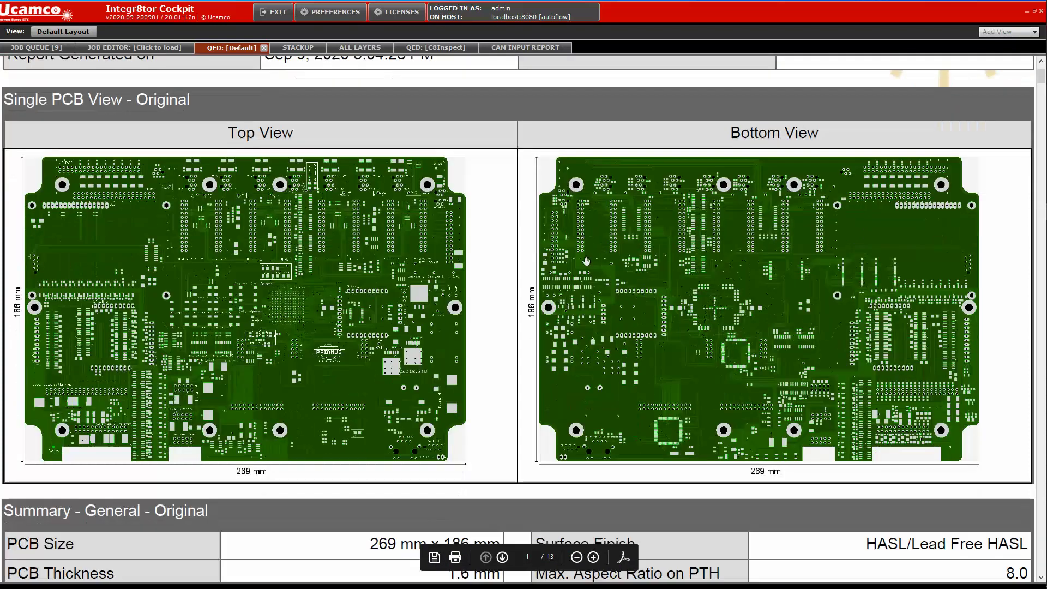
pyautogui.scroll(-3, 576, 267)
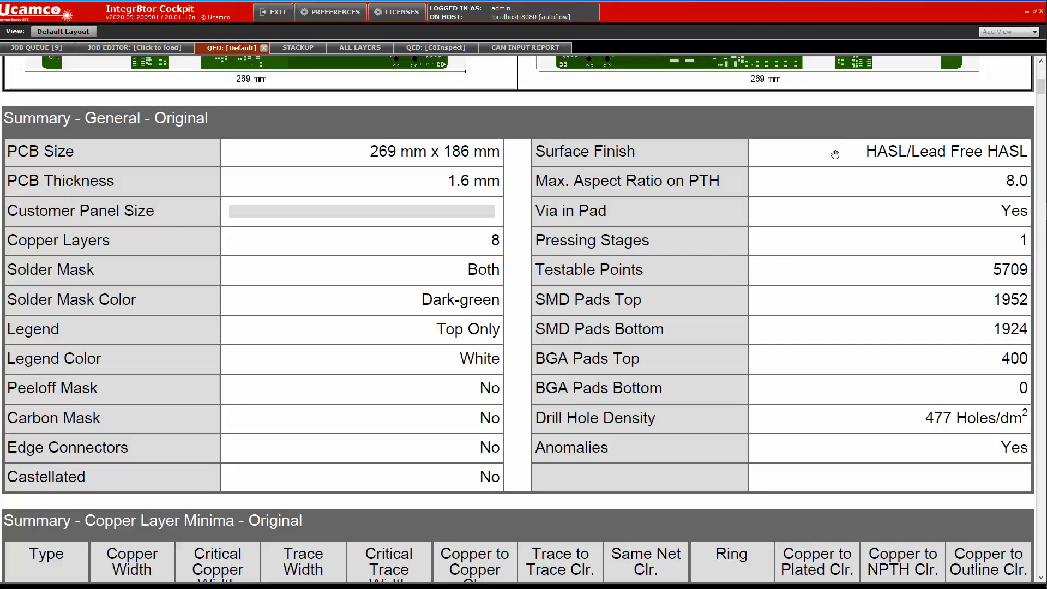
pyautogui.hotkey('ctrl', 'f')
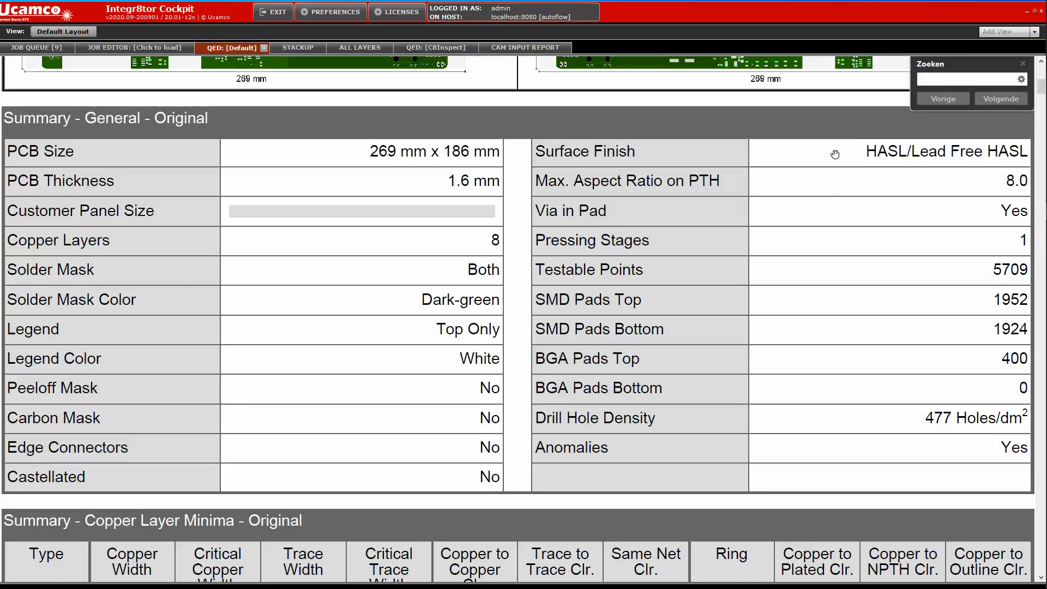
pyautogui.write('anoma')
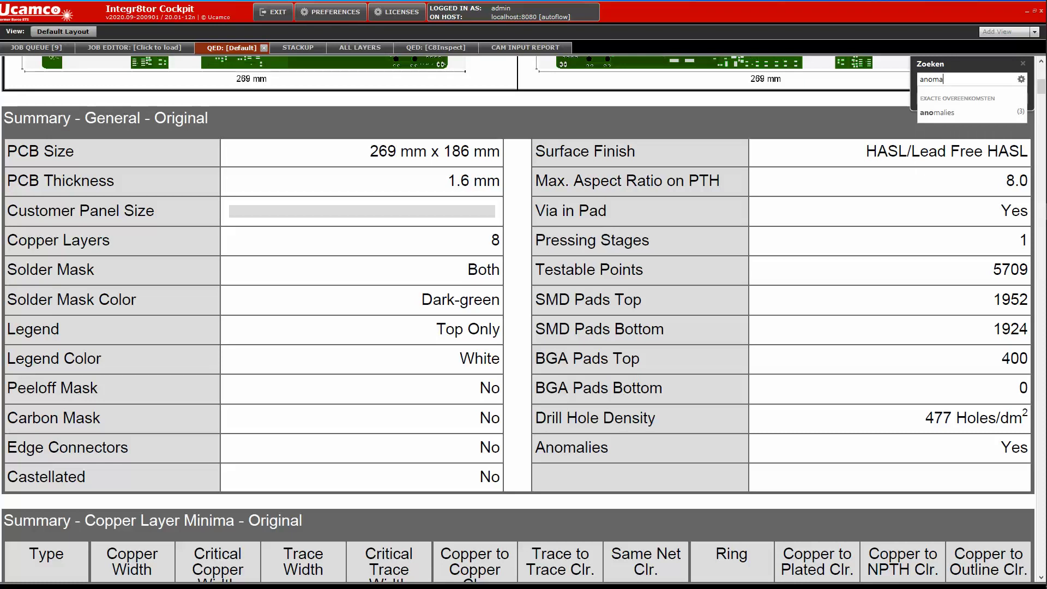
pyautogui.press('Return')
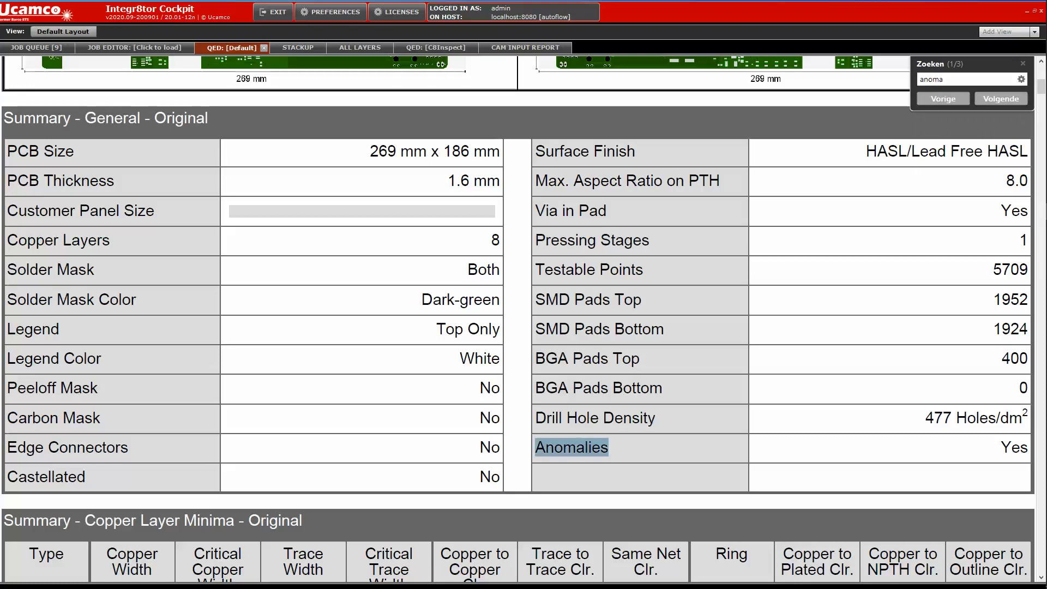
pyautogui.press('Return')
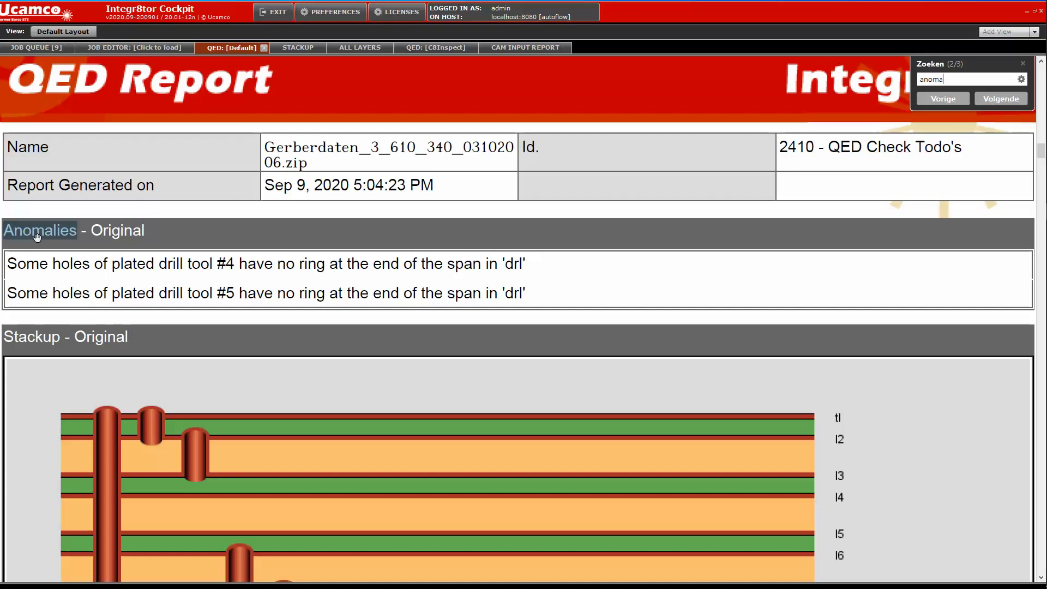
# Step: Go back to the Anomalies entry in the Summary - General table, and return to the Single PCB View
pyautogui.scroll(5, 66, 231)
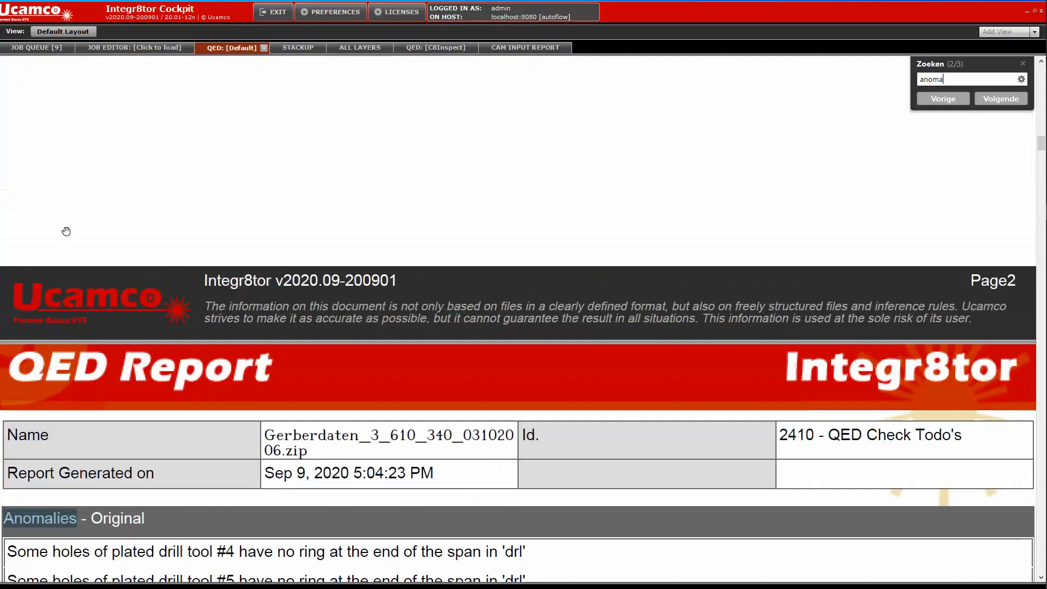
pyautogui.scroll(8, 66, 231)
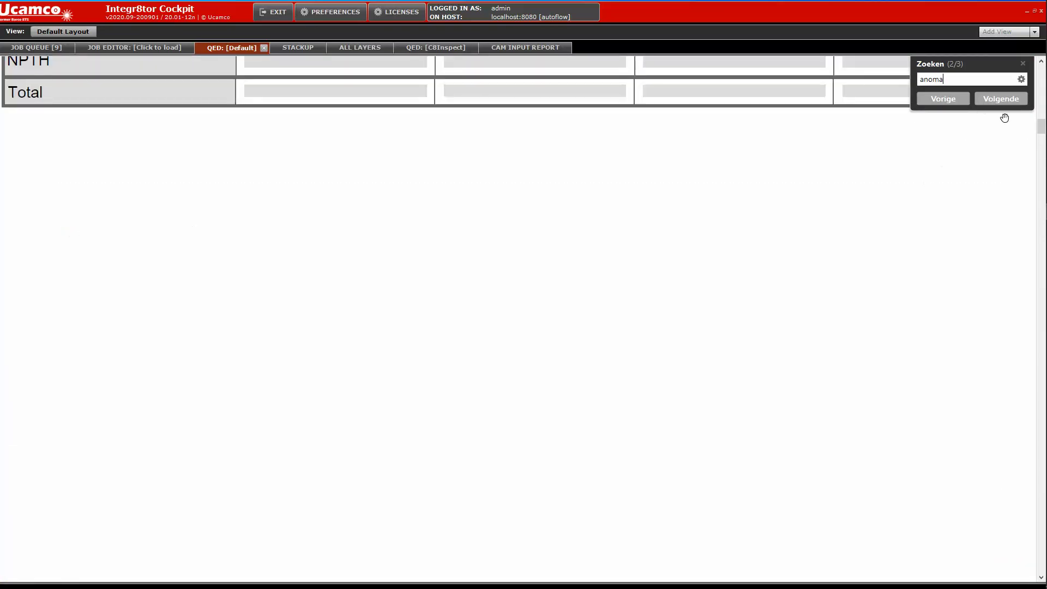
pyautogui.scroll(15, 814, 267)
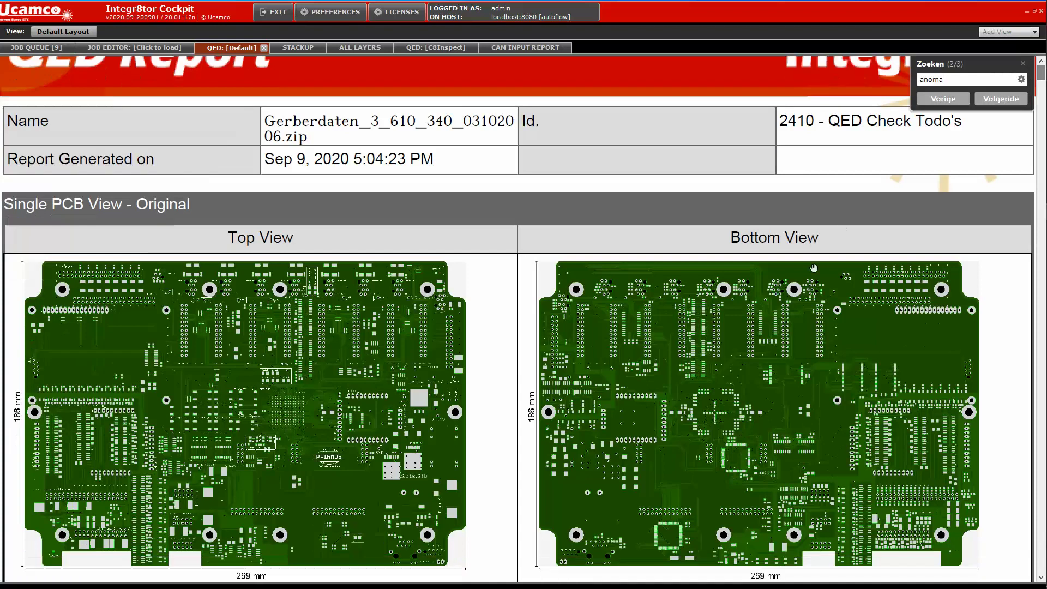
pyautogui.scroll(-9, 813, 268)
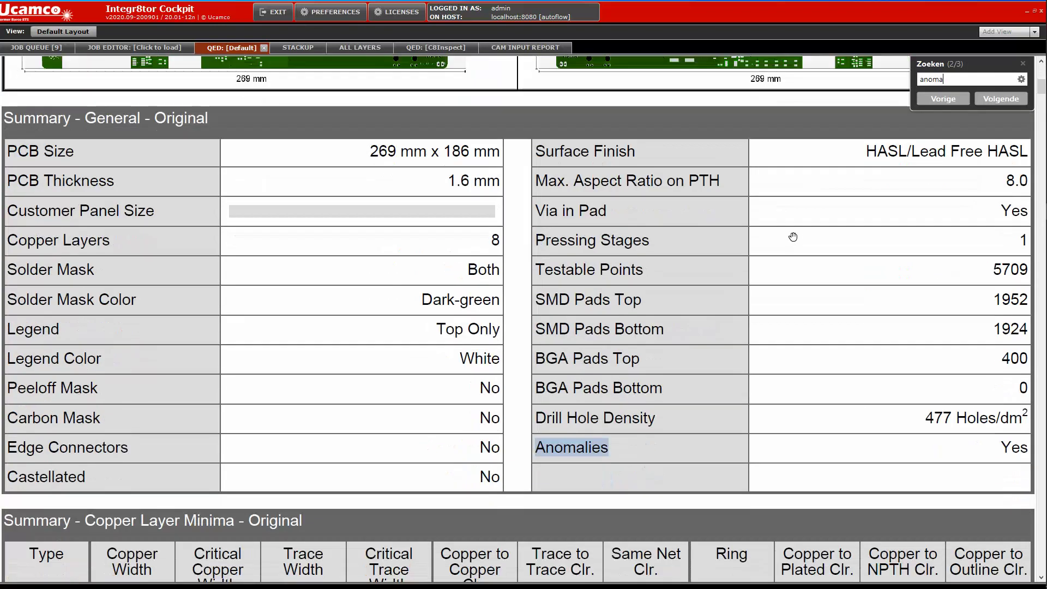
pyautogui.click(577, 457)
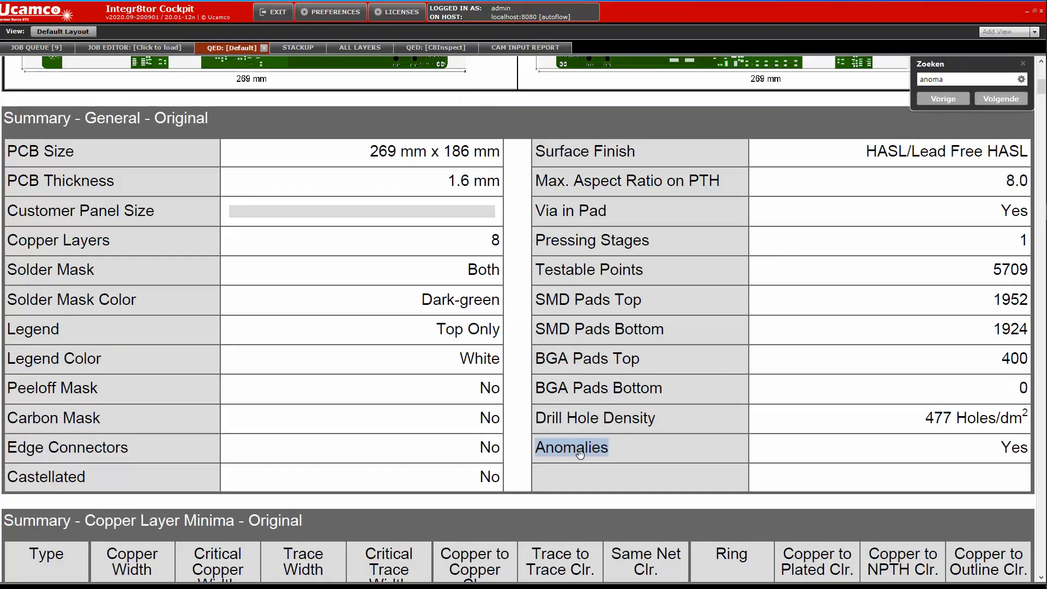
pyautogui.moveTo(1031, 480)
pyautogui.scroll(5, 388, 346)
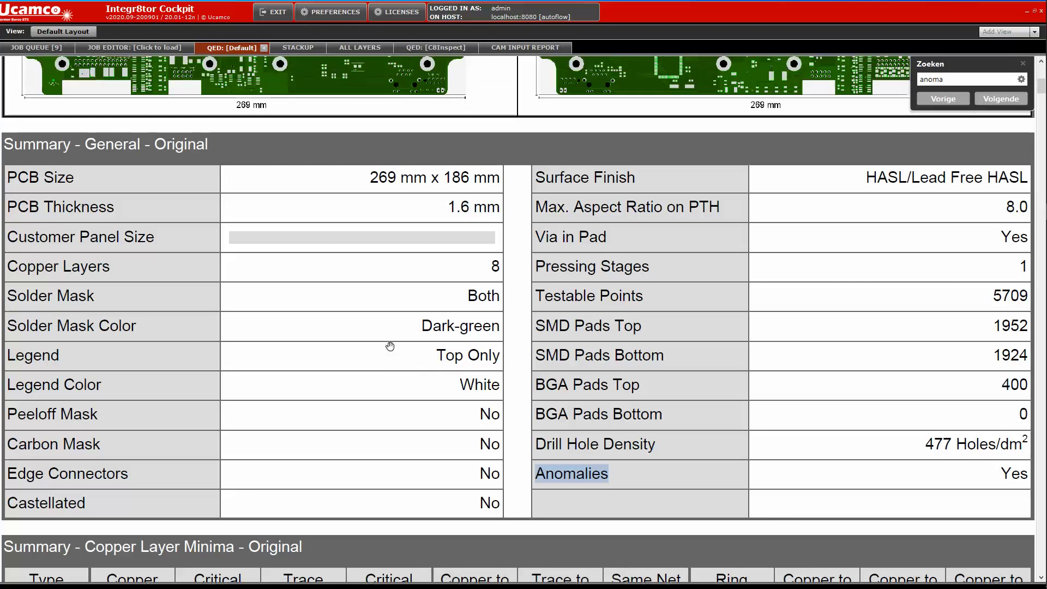
pyautogui.scroll(5, 390, 346)
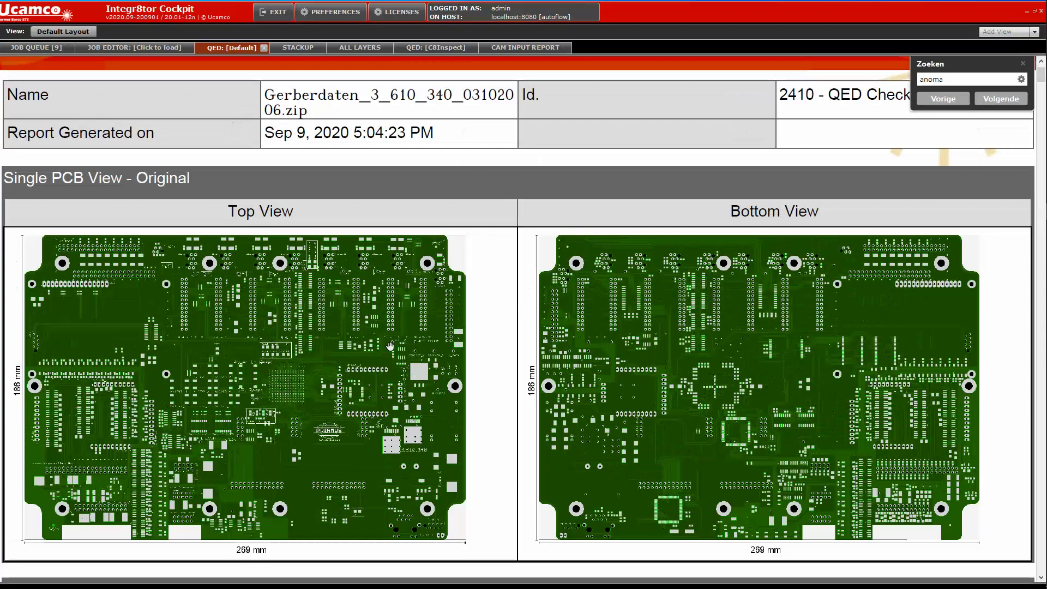
# Step: Select the Anomalies sample2 job in the job queue and view the general summary in its enlarged QED report
pyautogui.click(225, 49)
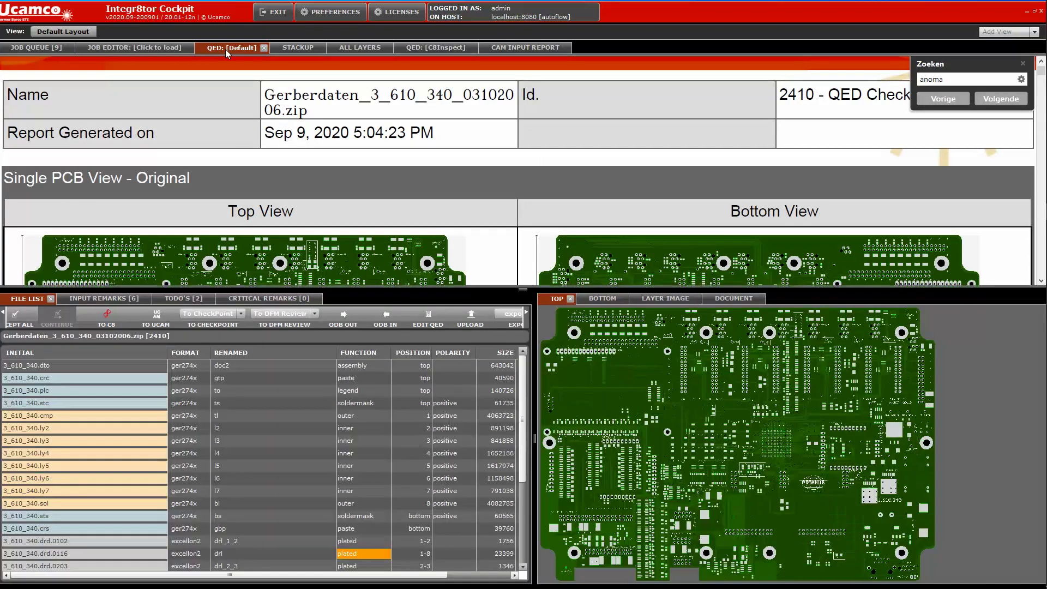
pyautogui.click(42, 47)
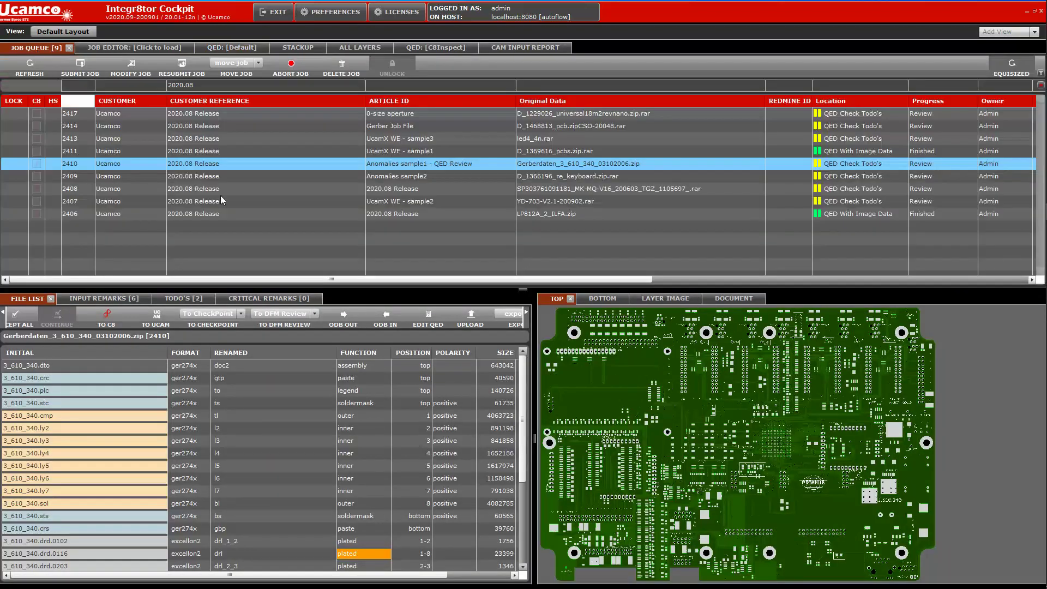
pyautogui.click(424, 177)
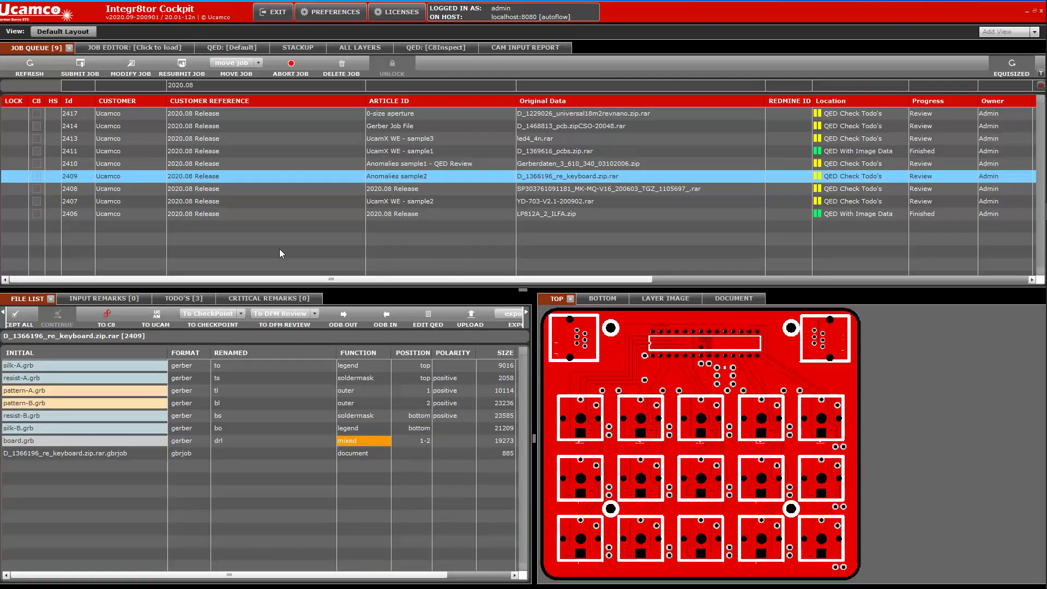
pyautogui.click(234, 48)
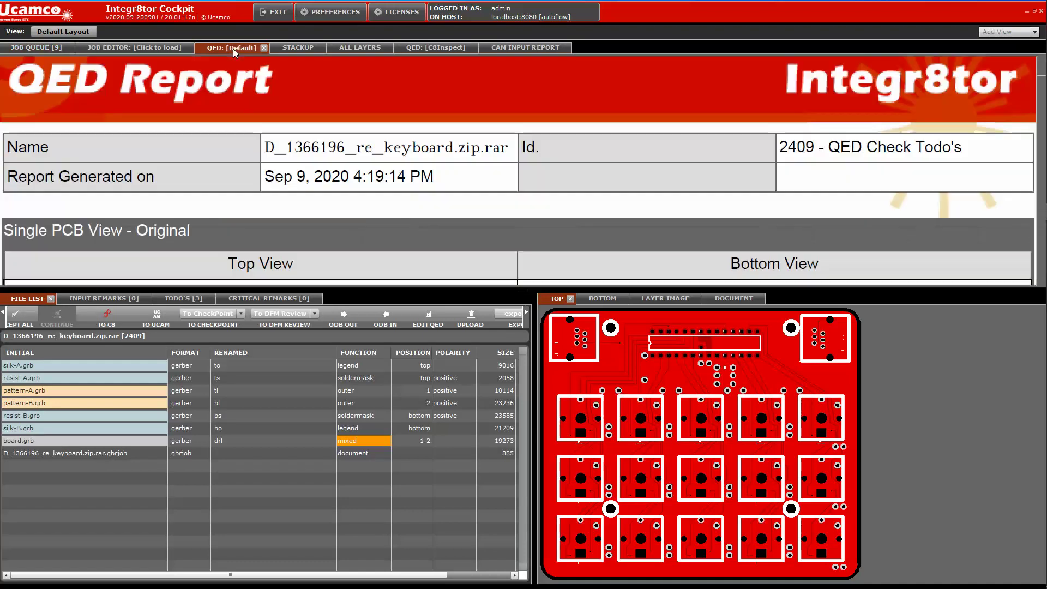
pyautogui.scroll(-4, 864, 376)
pyautogui.scroll(-7, 864, 376)
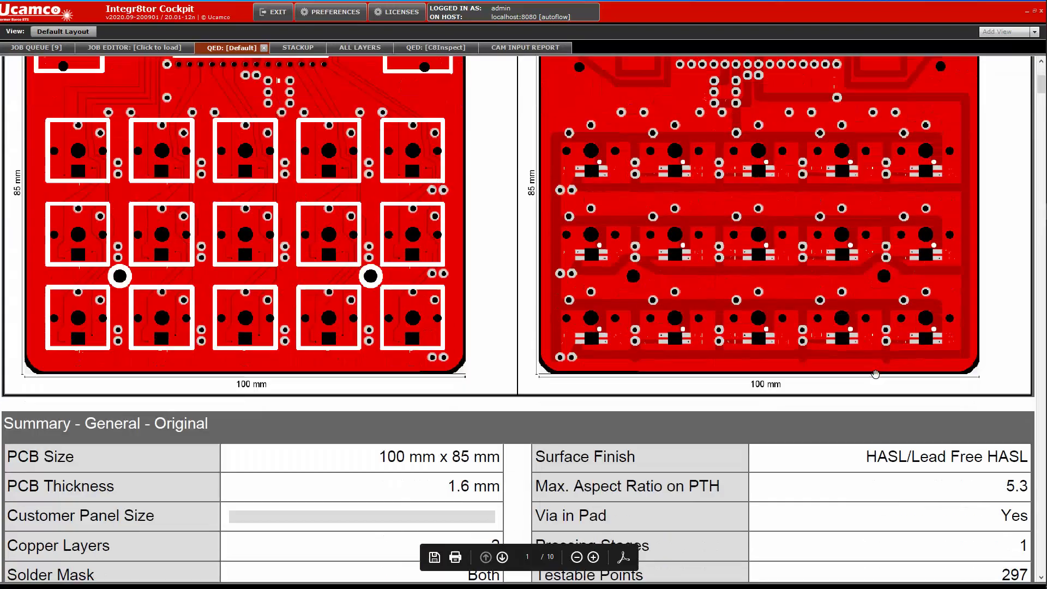
pyautogui.scroll(-1, 801, 290)
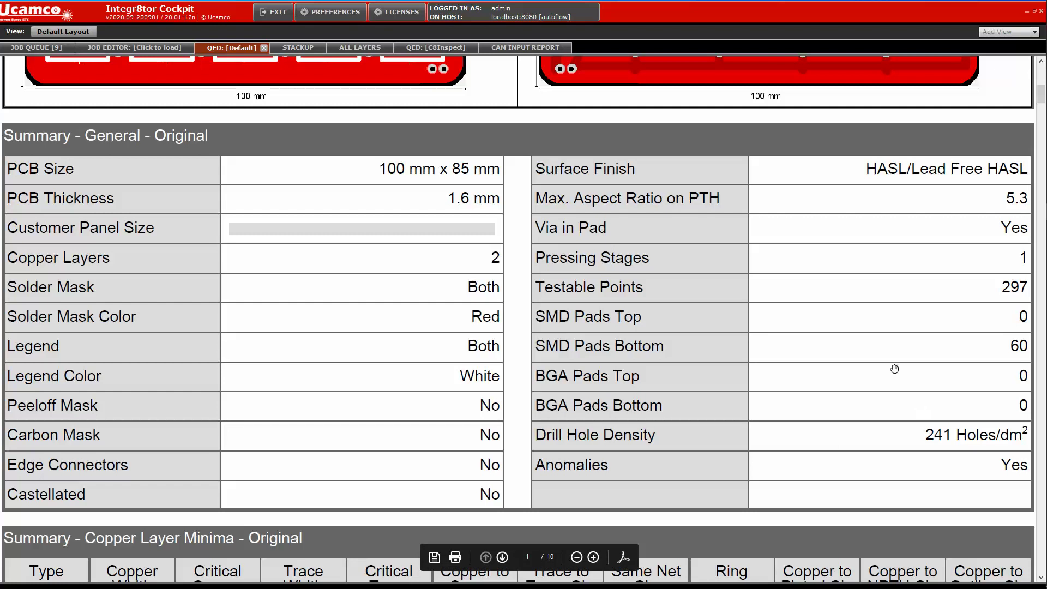
# Step: Search the keyboard job's report for "anoma" to reach its Anomalies section, and show the board's bottom view in the restored layout
pyautogui.hotkey('ctrl', 'f')
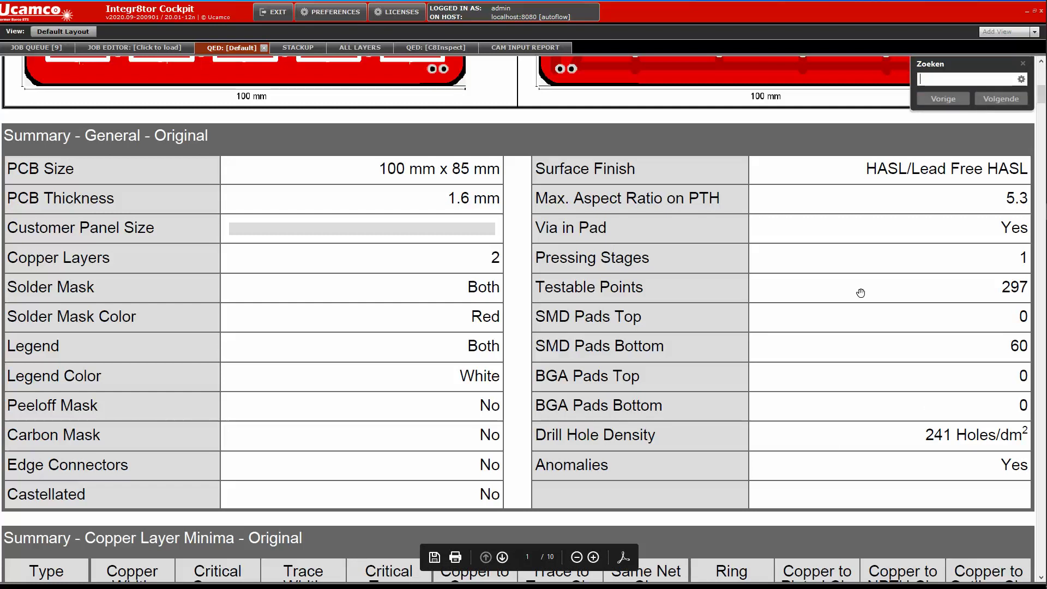
pyautogui.write('ano')
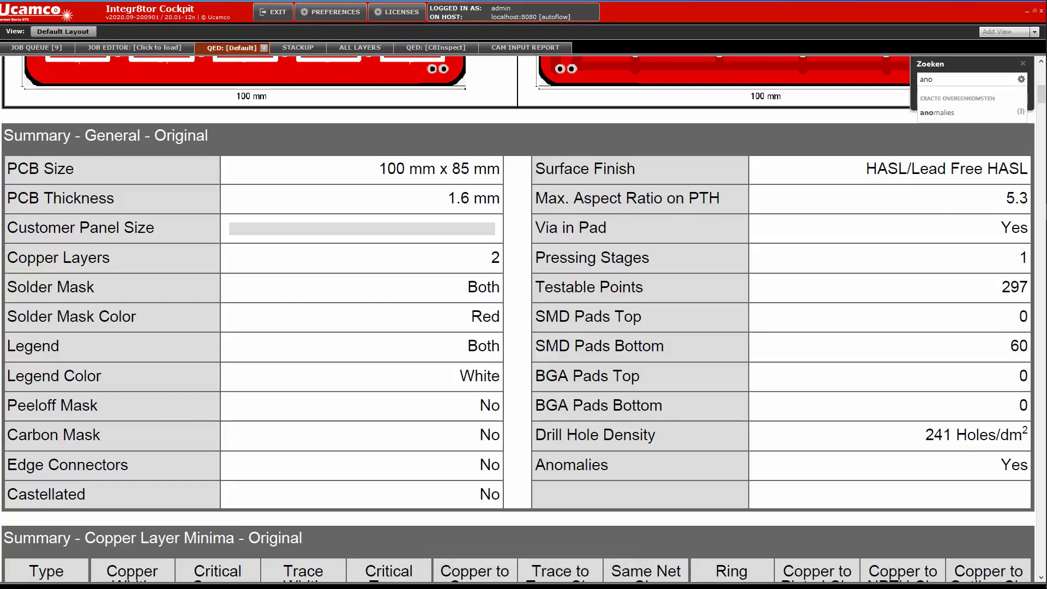
pyautogui.write('ma')
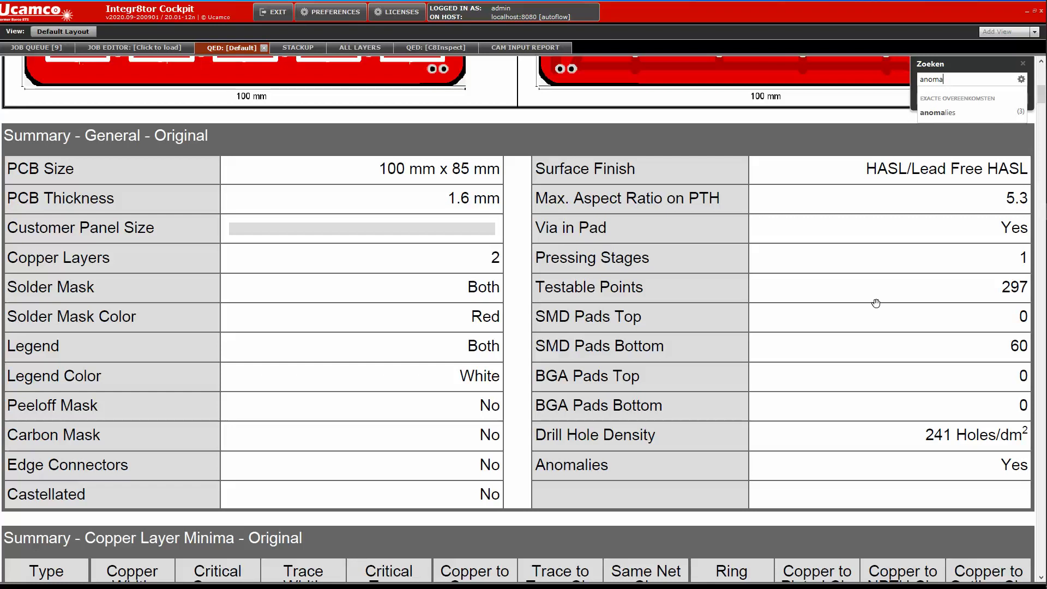
pyautogui.press('Return')
pyautogui.press('Return')
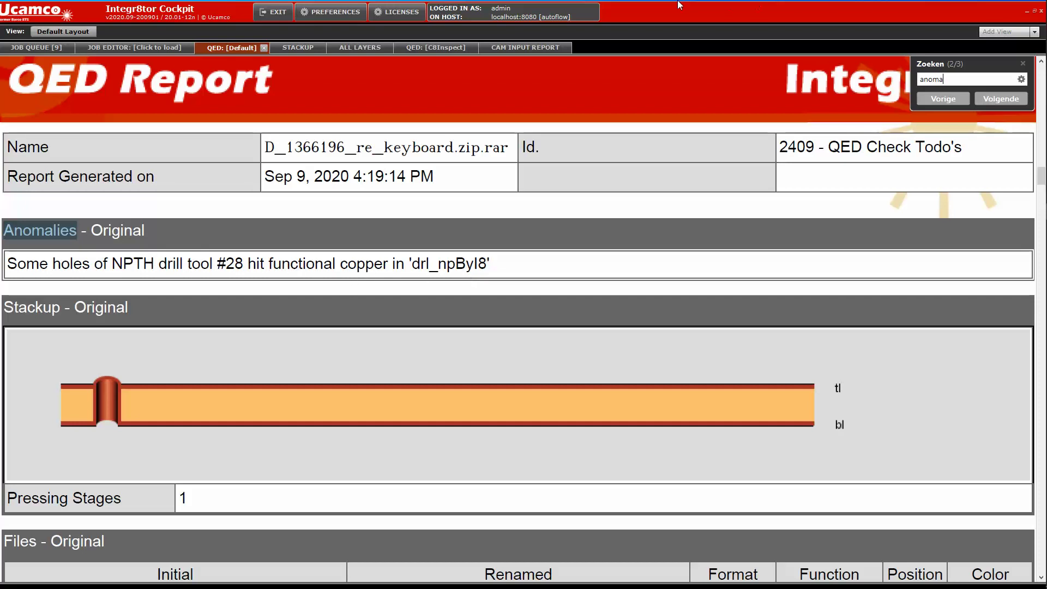
pyautogui.click(226, 46)
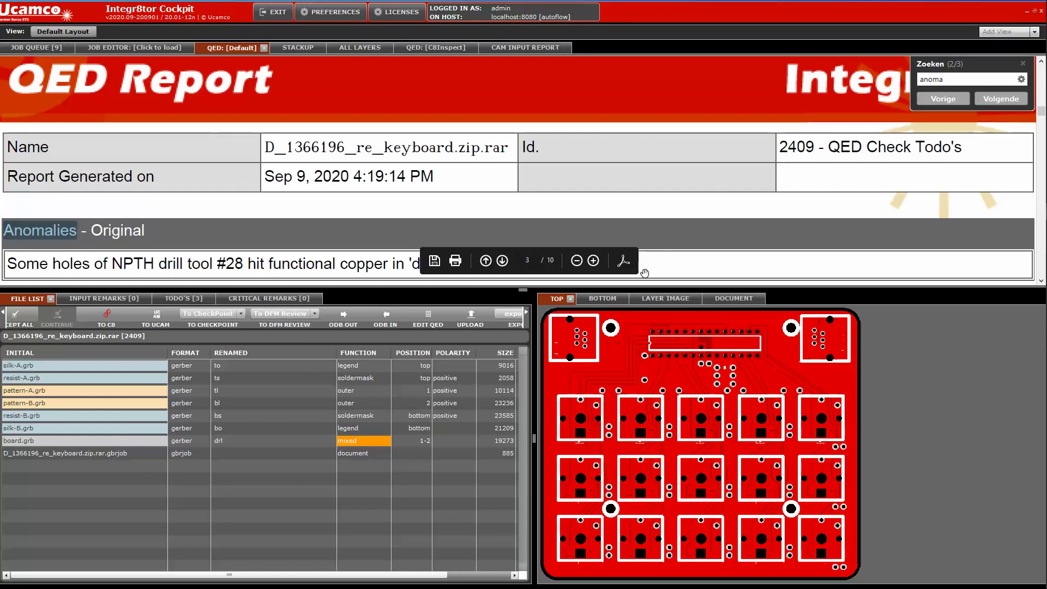
pyautogui.click(602, 299)
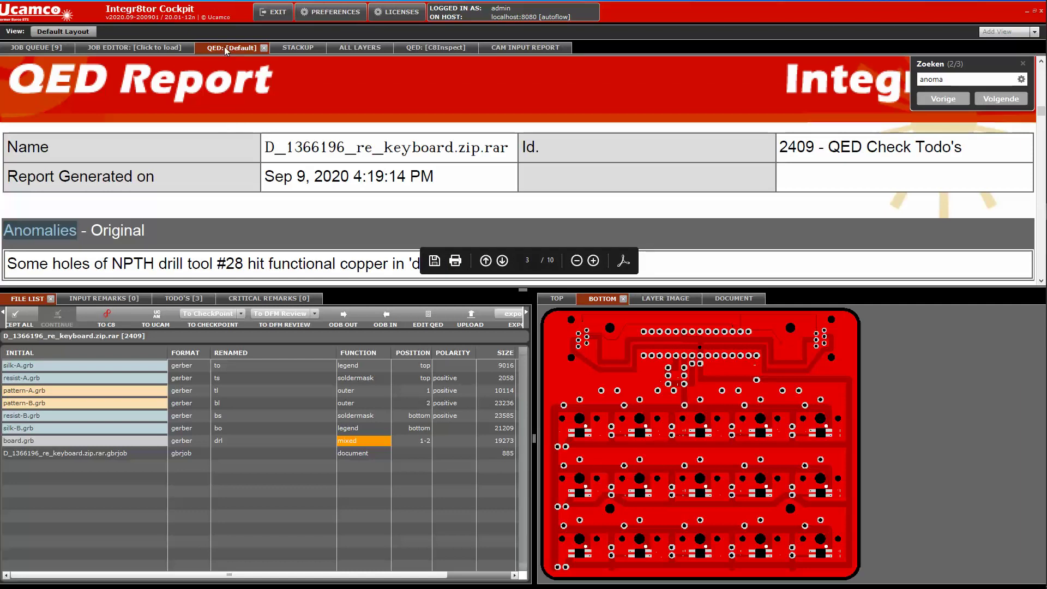
# Step: Select the LP812A_2_ILFA.zip job in the job queue and open its QED report
pyautogui.click(44, 48)
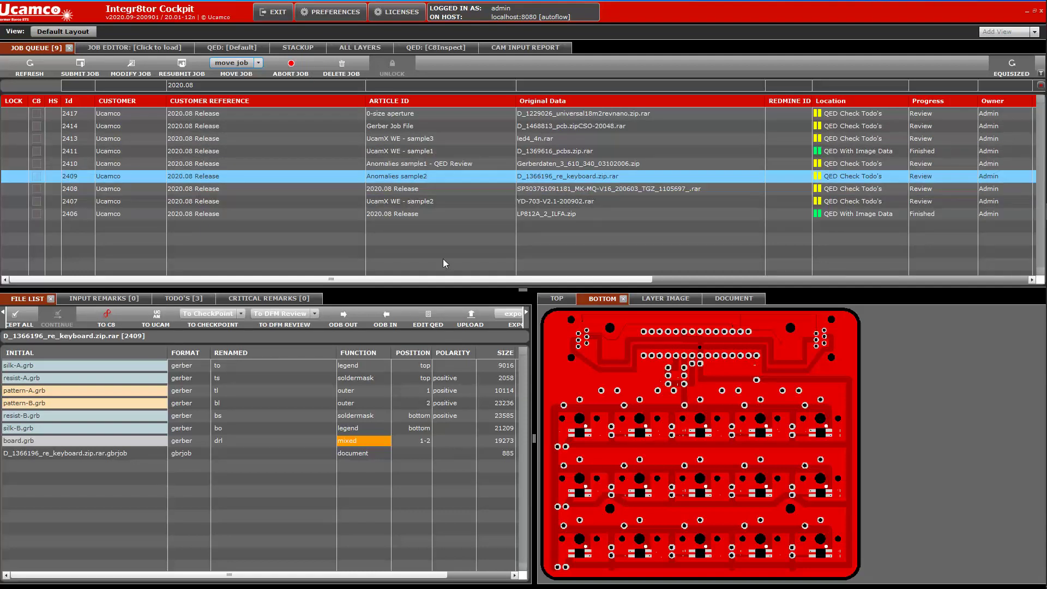
pyautogui.click(394, 211)
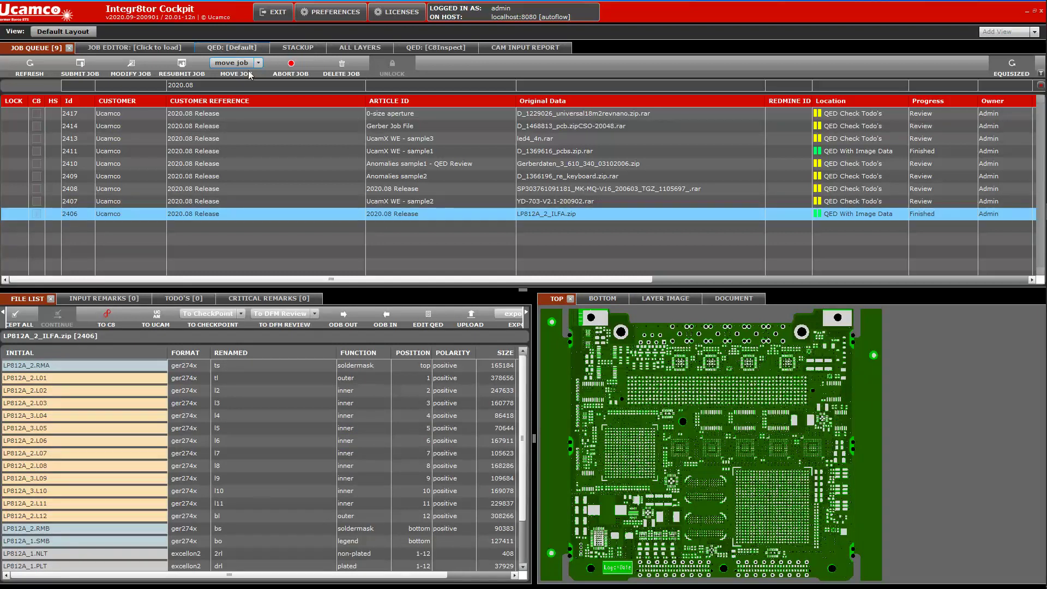
pyautogui.click(232, 48)
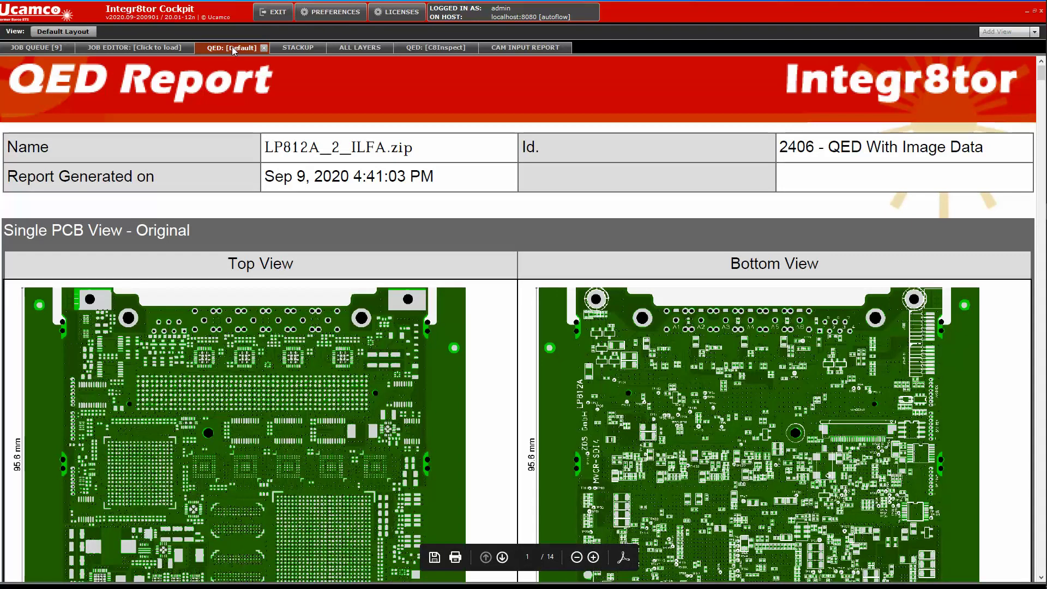
# Step: Search the QED report for "BGA" to reach the SMD (Incl. BGA) section
pyautogui.hotkey('ctrl', 'f')
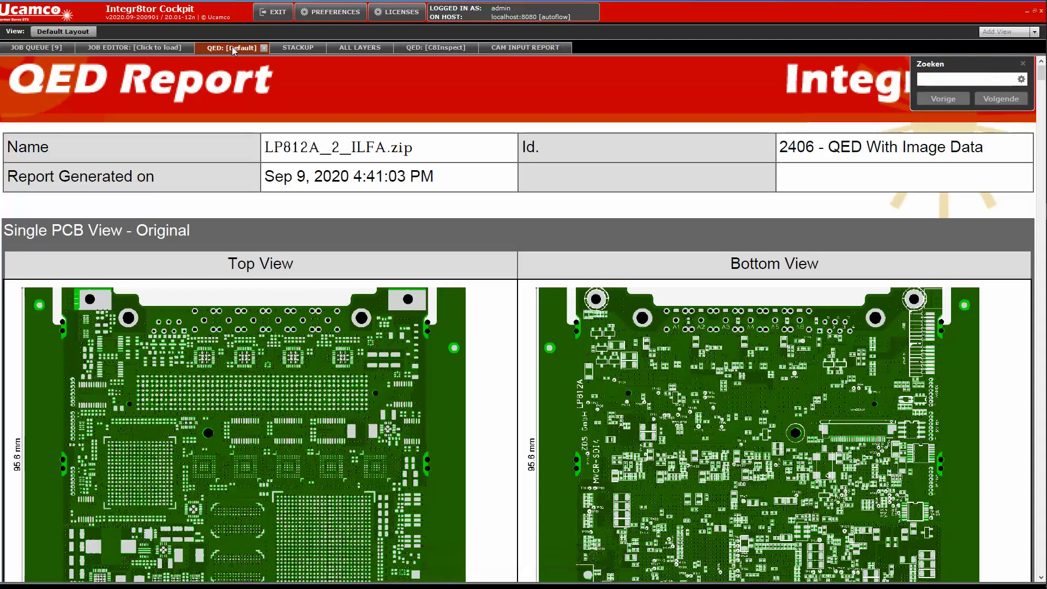
pyautogui.write('BGA')
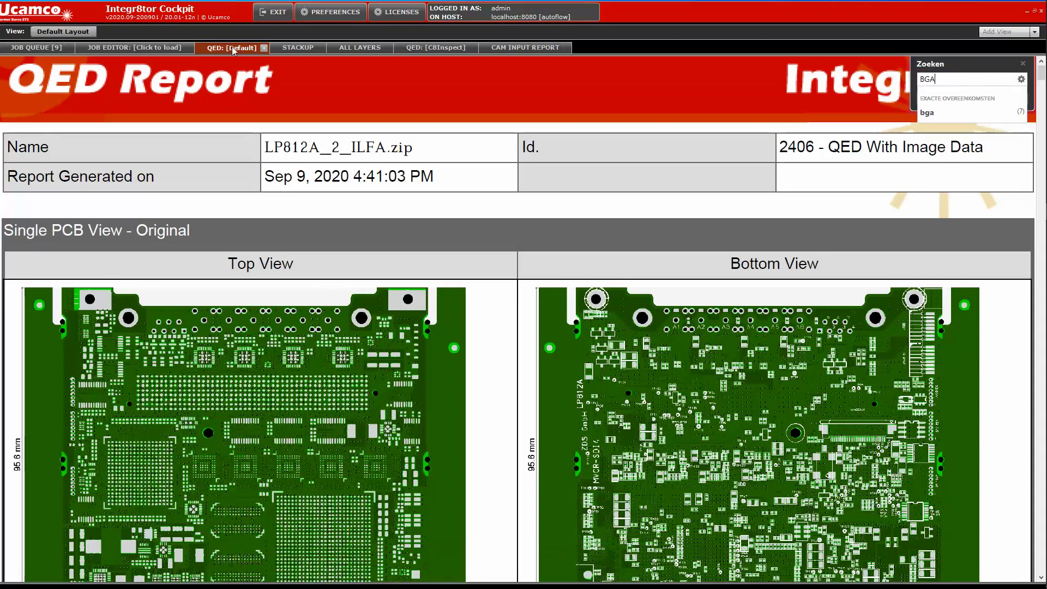
pyautogui.press('Return')
pyautogui.press('Return')
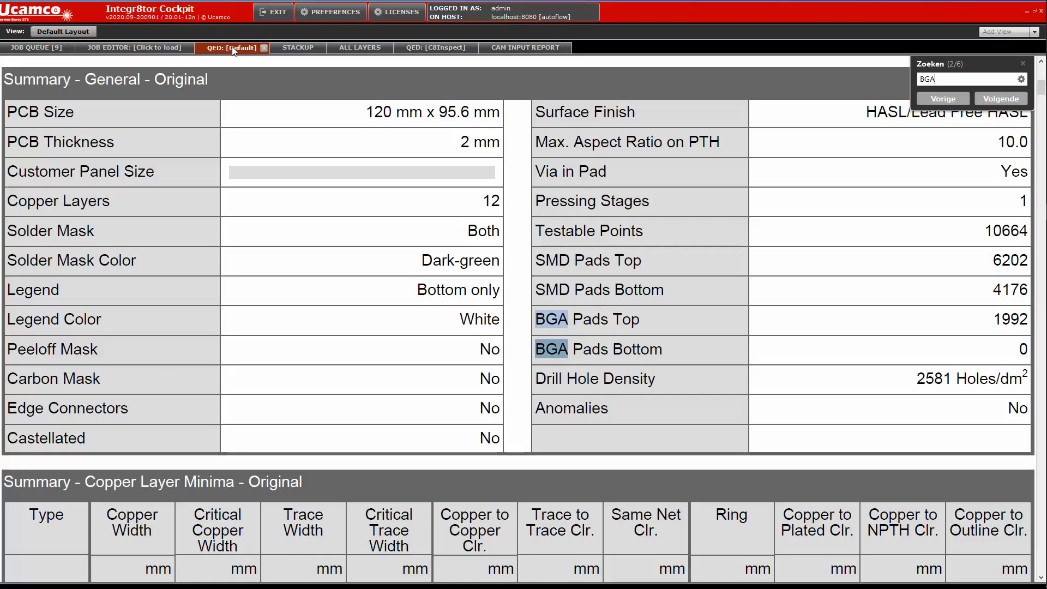
pyautogui.press('Return')
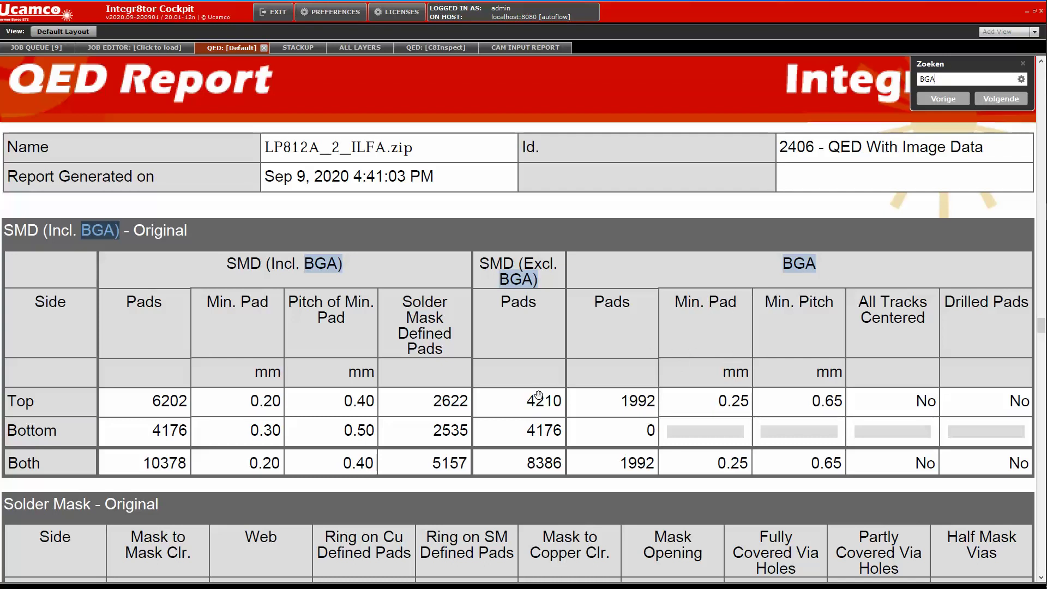
# Step: Review the SMD (Incl. BGA) and Solder Mask tables, including the Mask Opening column
pyautogui.scroll(-1, 537, 397)
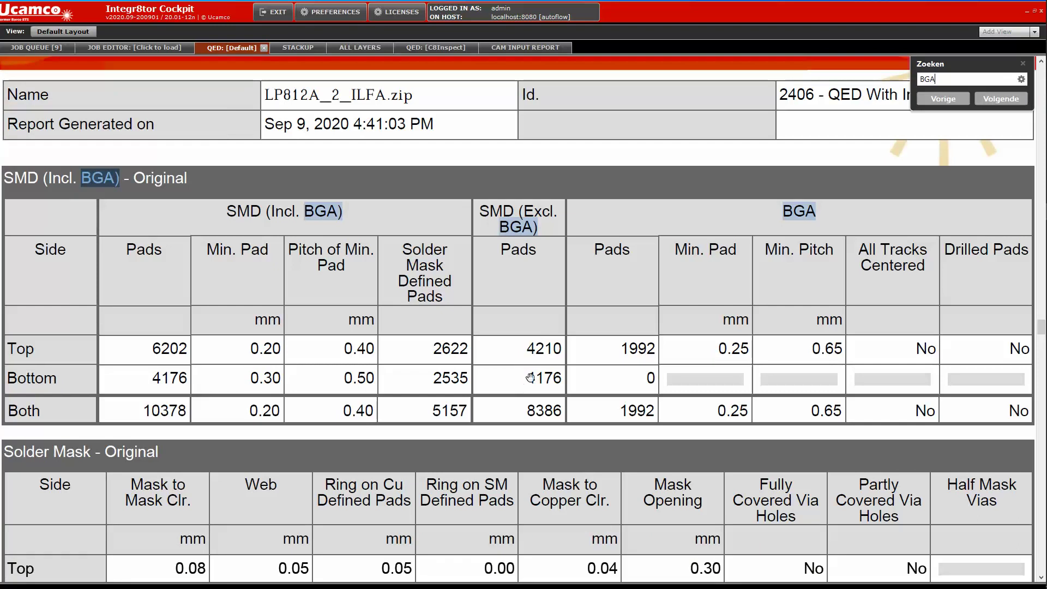
pyautogui.scroll(-2, 530, 376)
pyautogui.scroll(-2, 530, 376)
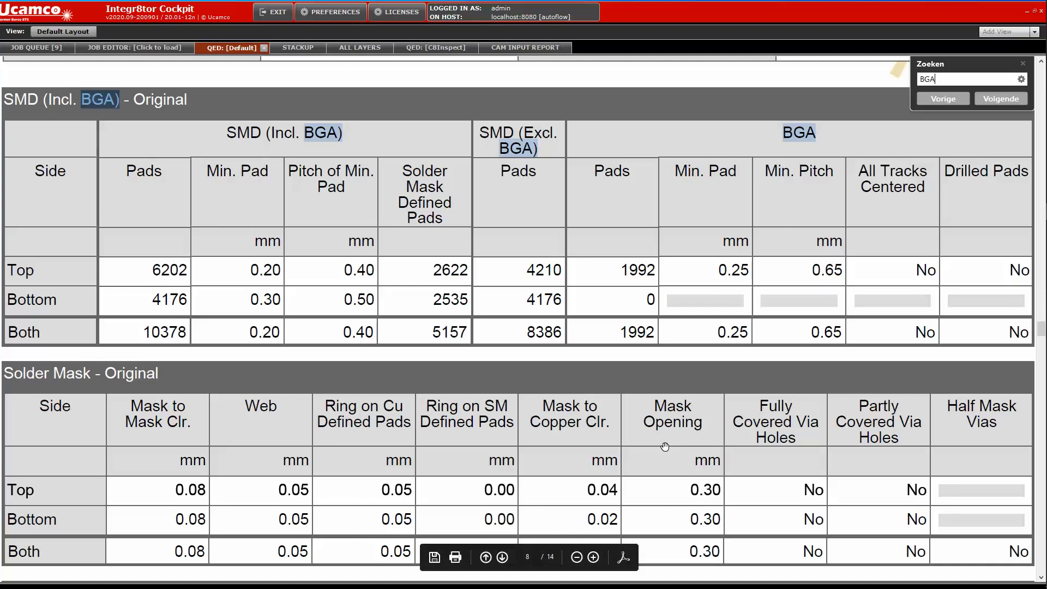
pyautogui.scroll(-3, 577, 468)
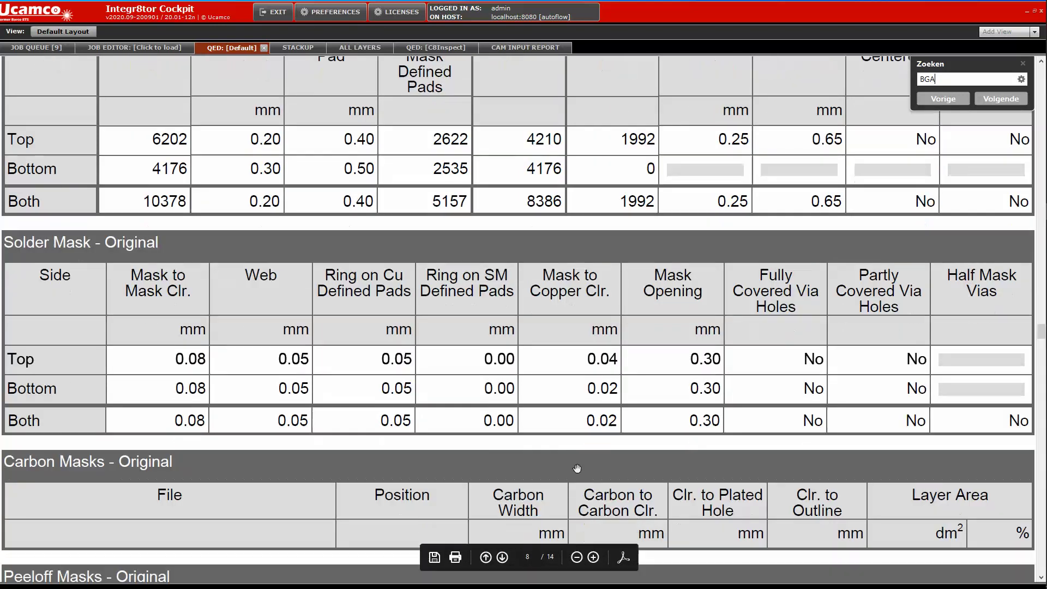
pyautogui.scroll(3, 577, 468)
pyautogui.scroll(5, 578, 467)
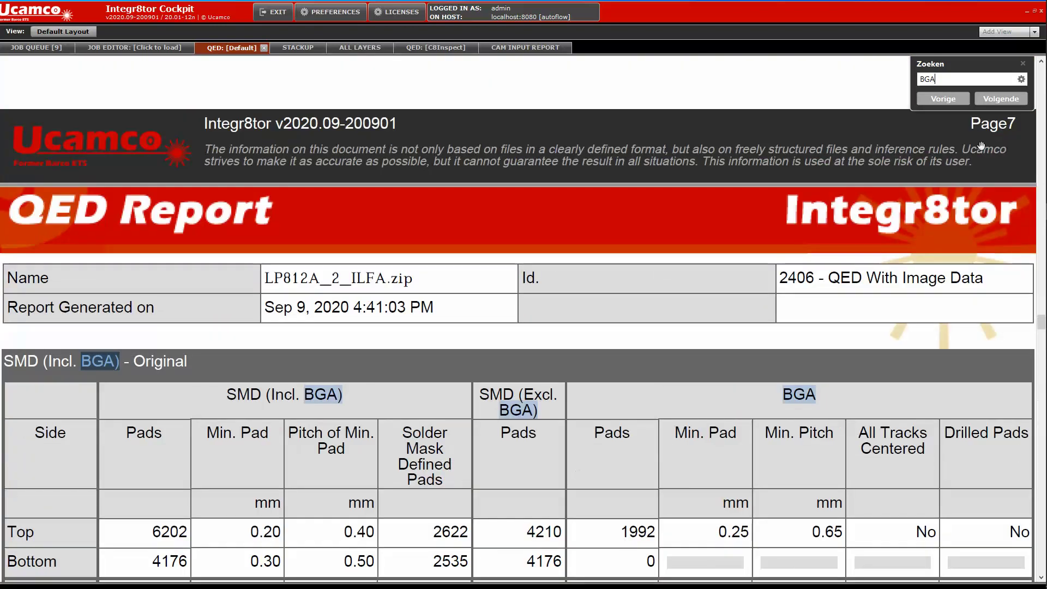
# Step: Search the report for "legen" to reach the Legend Layers section
pyautogui.doubleClick(965, 83)
pyautogui.write('le')
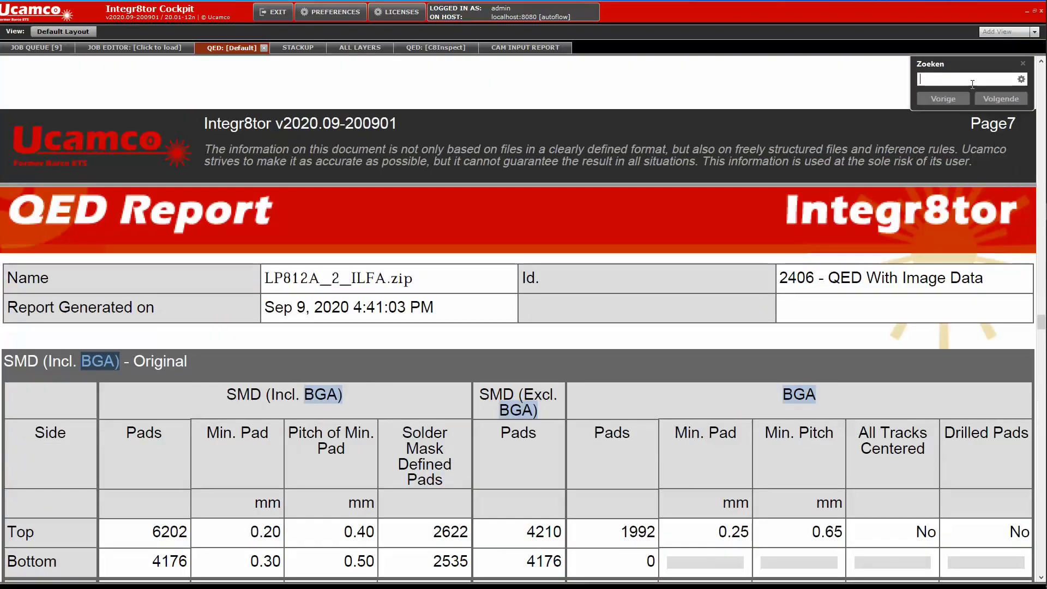
pyautogui.write('gen')
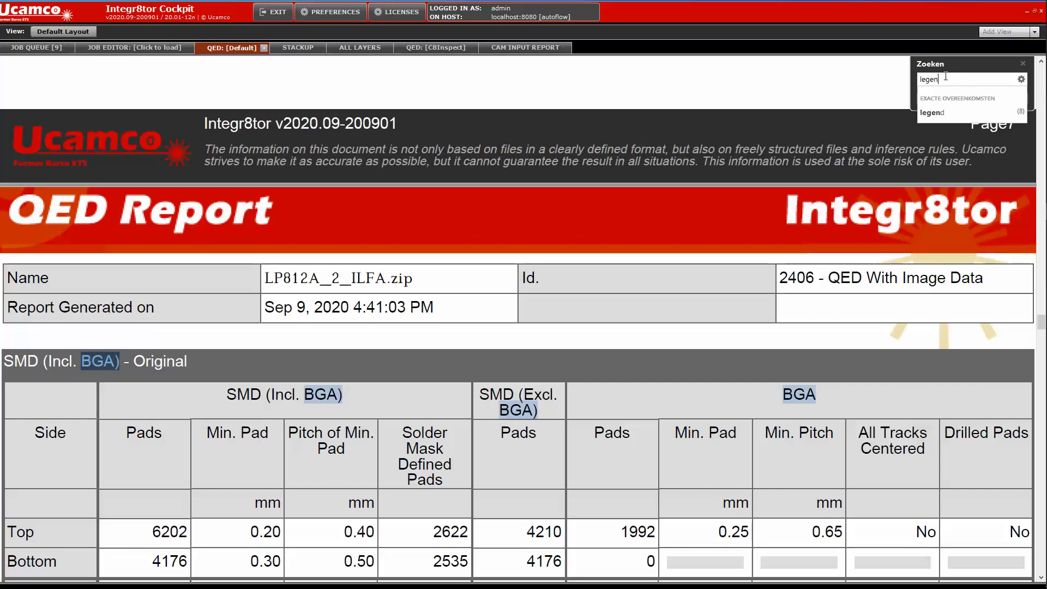
pyautogui.press('Return')
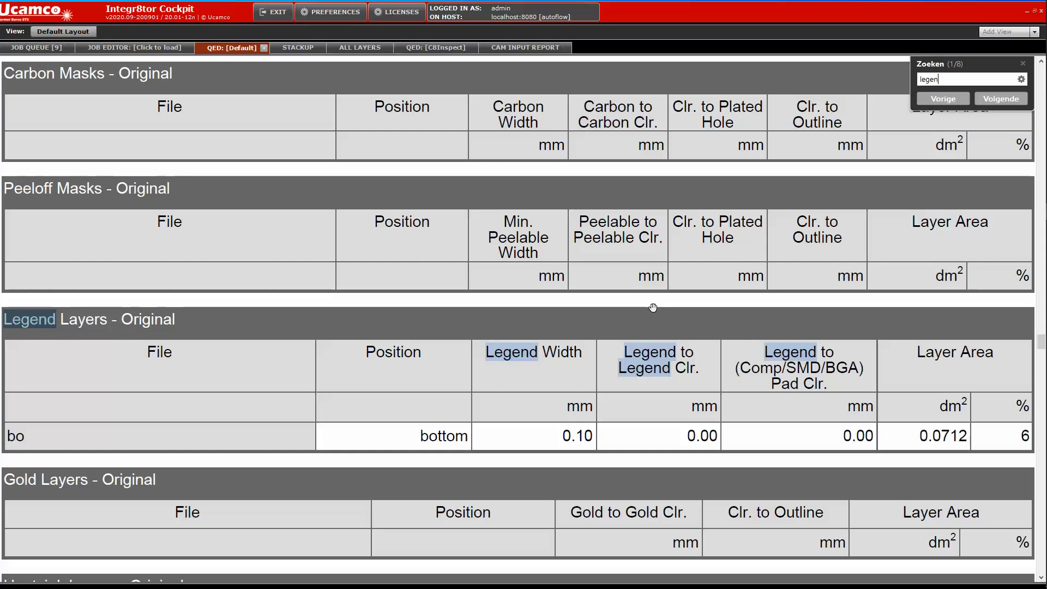
# Step: Return from the Legend Layers section to the report's Summary - General table
pyautogui.scroll(2, 708, 289)
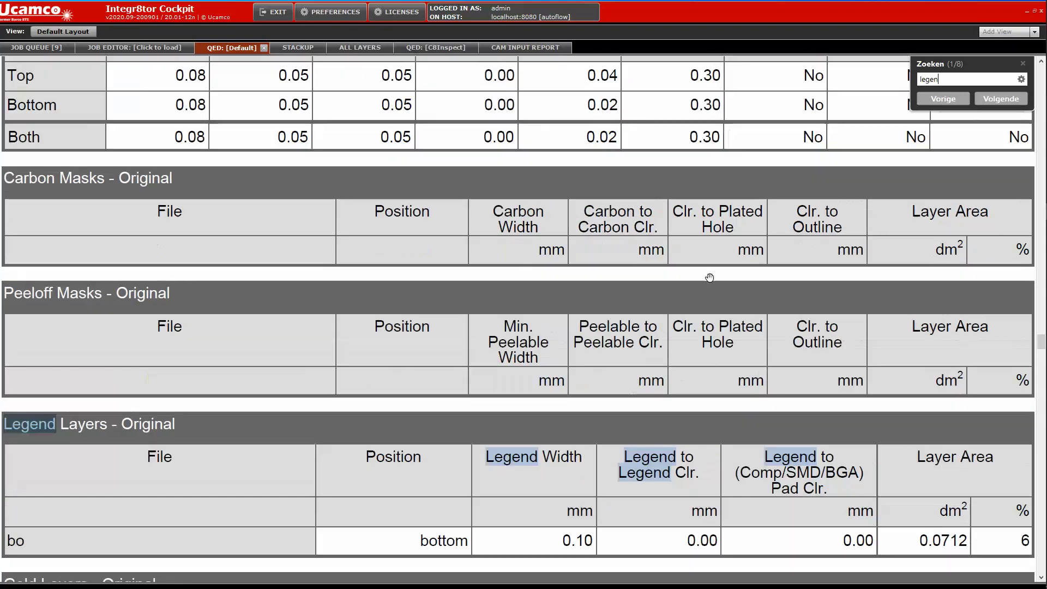
pyautogui.scroll(4, 708, 281)
pyautogui.scroll(3, 707, 279)
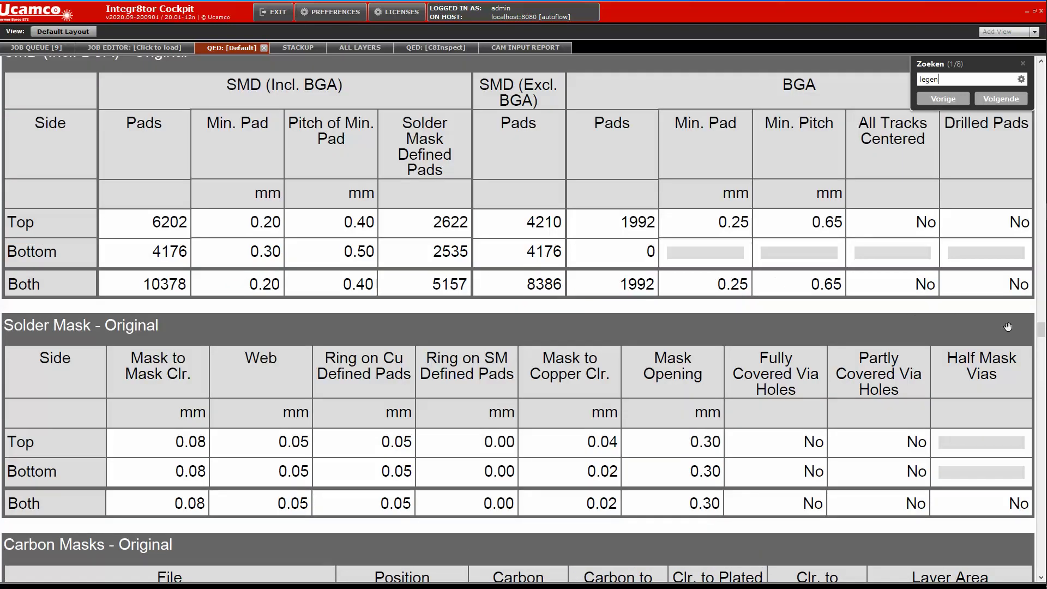
pyautogui.scroll(1, 774, 278)
pyautogui.scroll(20, 480, 346)
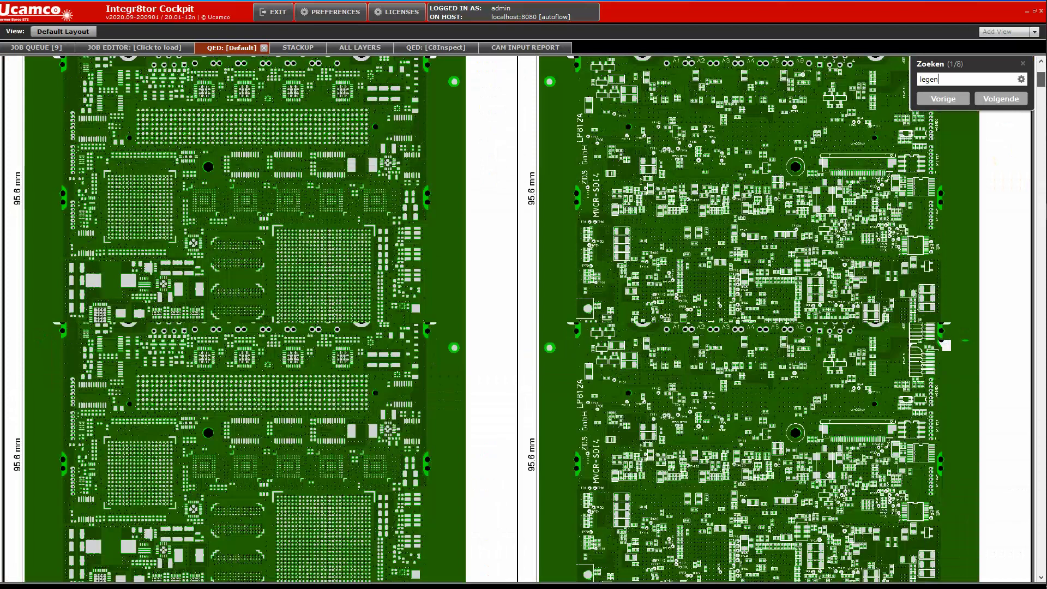
pyautogui.scroll(-5, 481, 345)
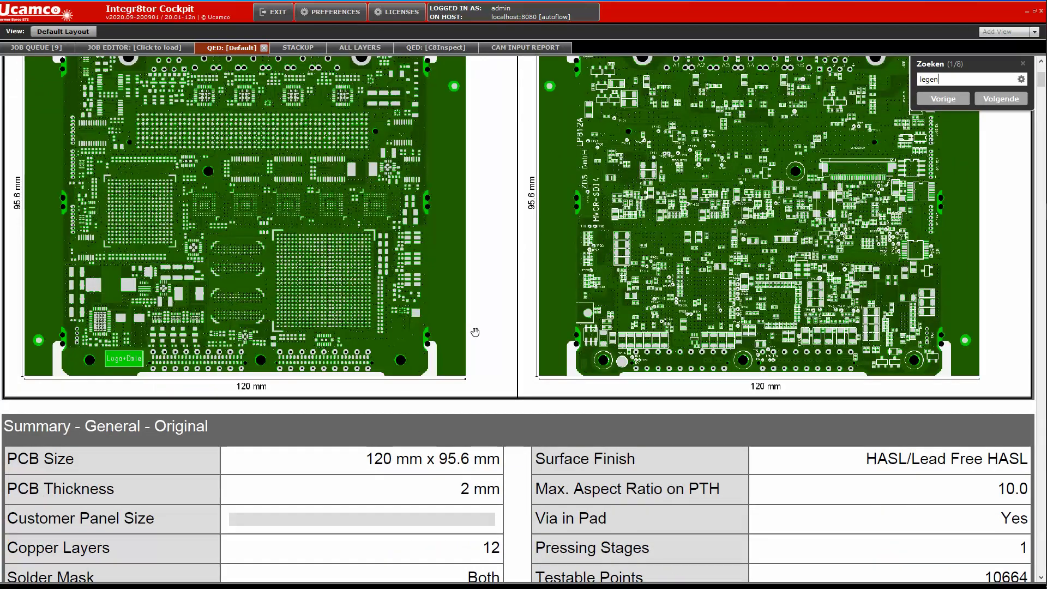
pyautogui.scroll(-5, 475, 333)
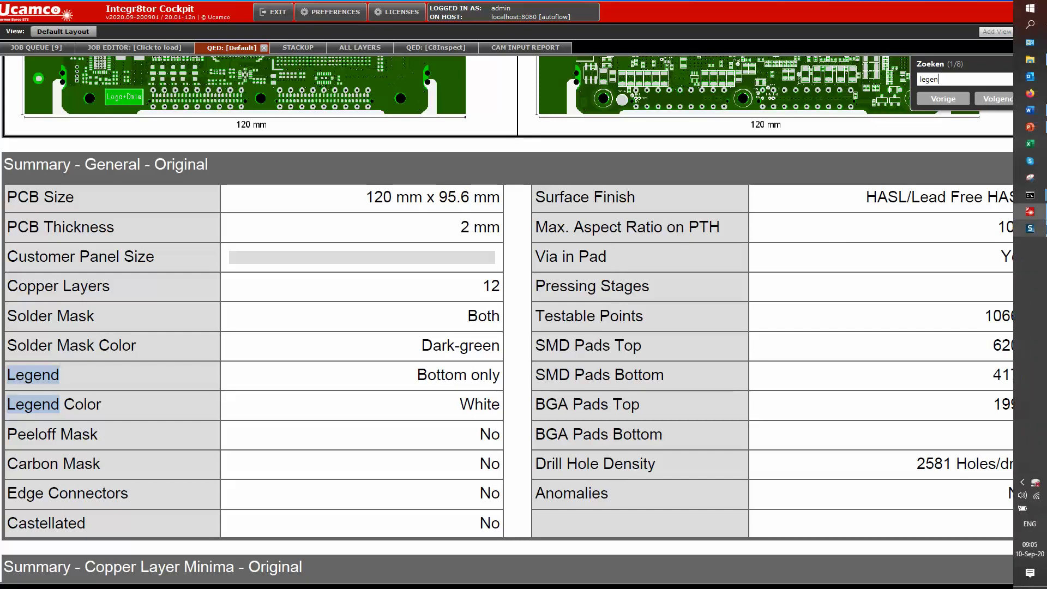
# Step: Switch to the Word document UcamX Workflow Edition license.docx and show the 2019.07 and 2020.08 Summary Section tables together for comparison
pyautogui.moveTo(1041, 129)
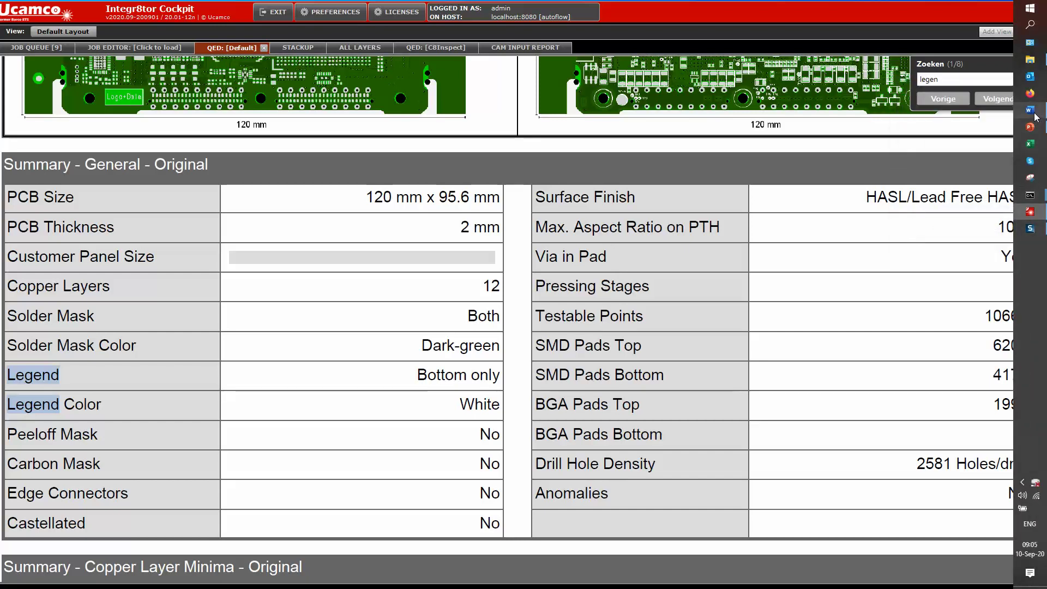
pyautogui.click(1030, 109)
pyautogui.scroll(-10, 369, 342)
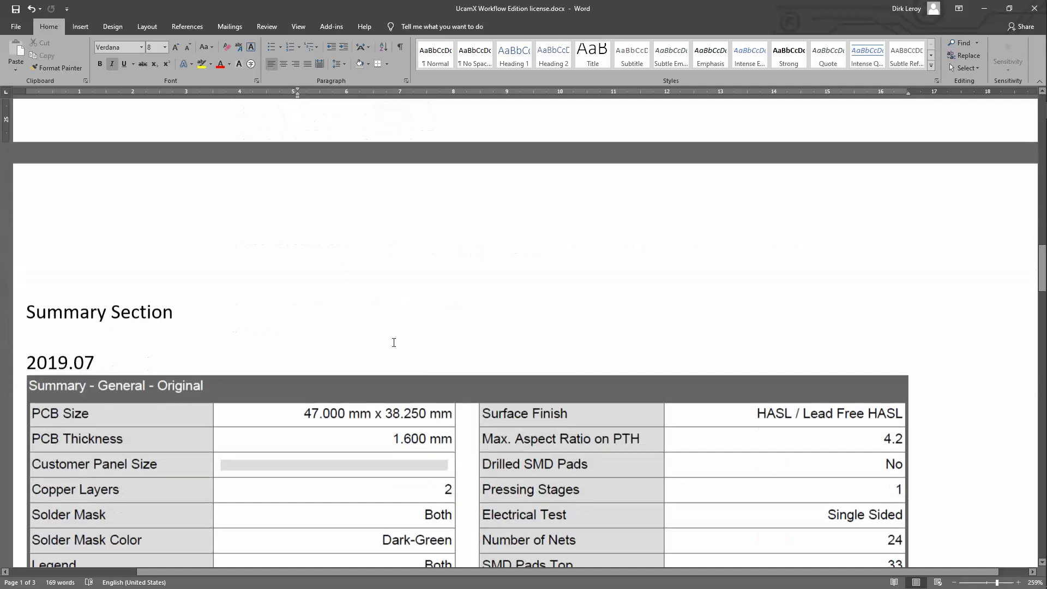
pyautogui.scroll(-3, 389, 333)
pyautogui.keyDown('ctrl'); pyautogui.scroll(-6, 389, 333); pyautogui.keyUp('ctrl')
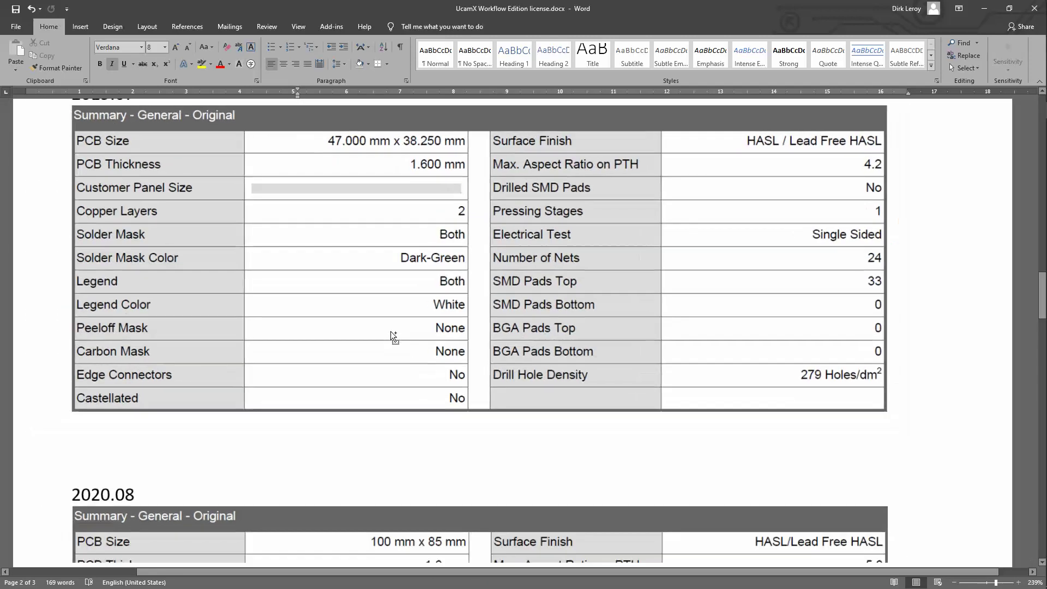
pyautogui.keyDown('ctrl'); pyautogui.scroll(-1, 388, 329); pyautogui.keyUp('ctrl')
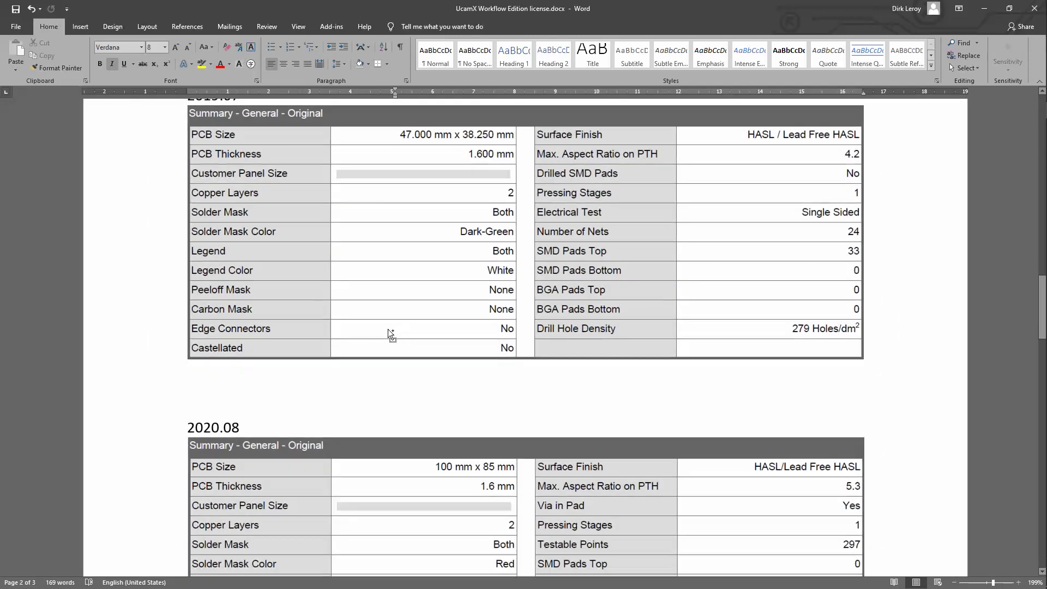
pyautogui.keyDown('ctrl'); pyautogui.scroll(-1, 446, 339); pyautogui.keyUp('ctrl')
pyautogui.keyDown('ctrl'); pyautogui.scroll(-3, 446, 339); pyautogui.keyUp('ctrl')
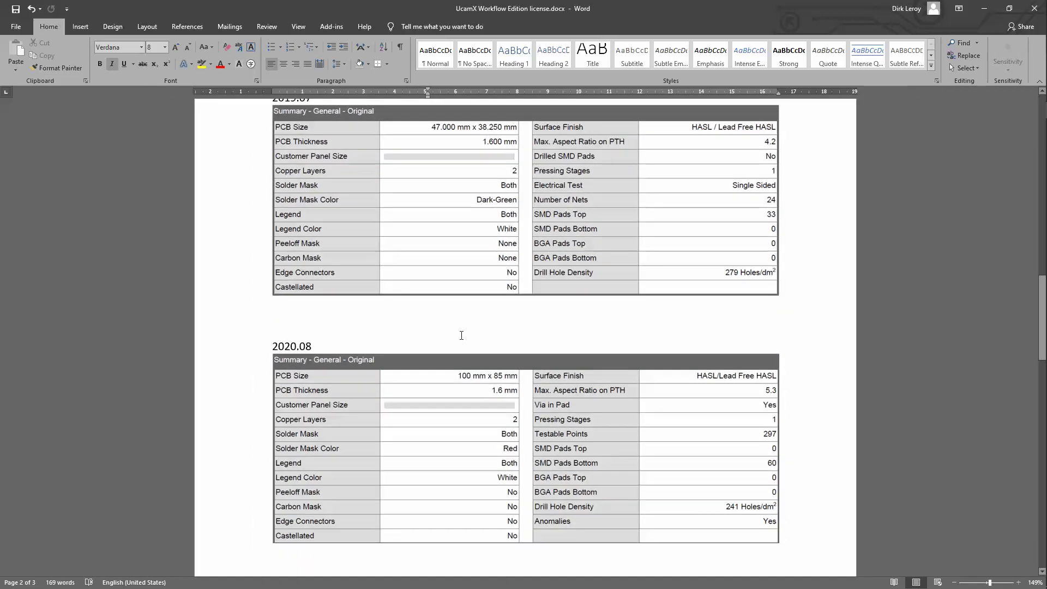
pyautogui.scroll(1, 461, 335)
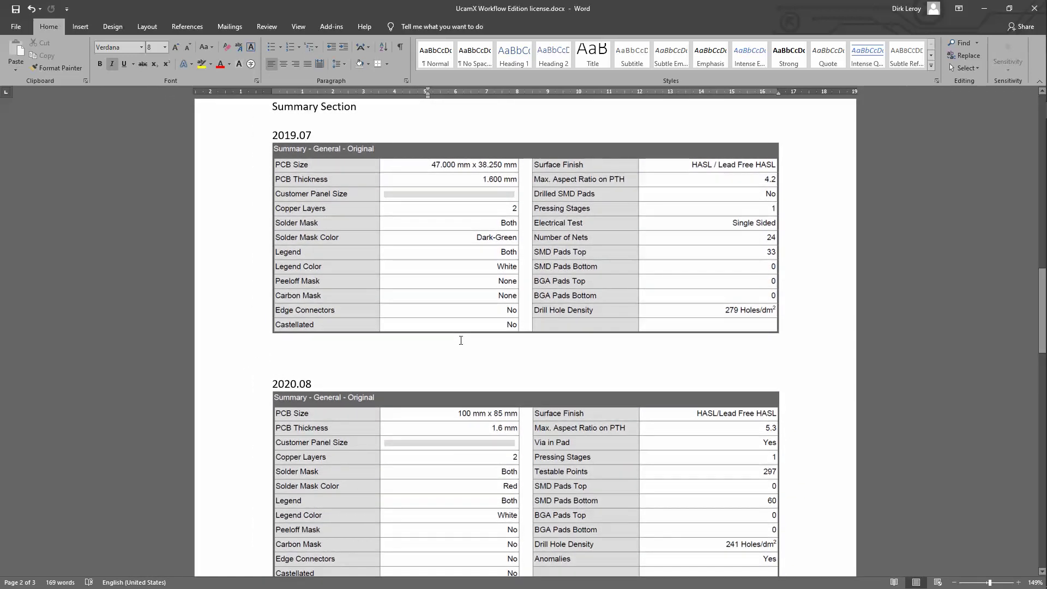
pyautogui.keyDown('ctrl'); pyautogui.scroll(-1, 461, 340); pyautogui.keyUp('ctrl')
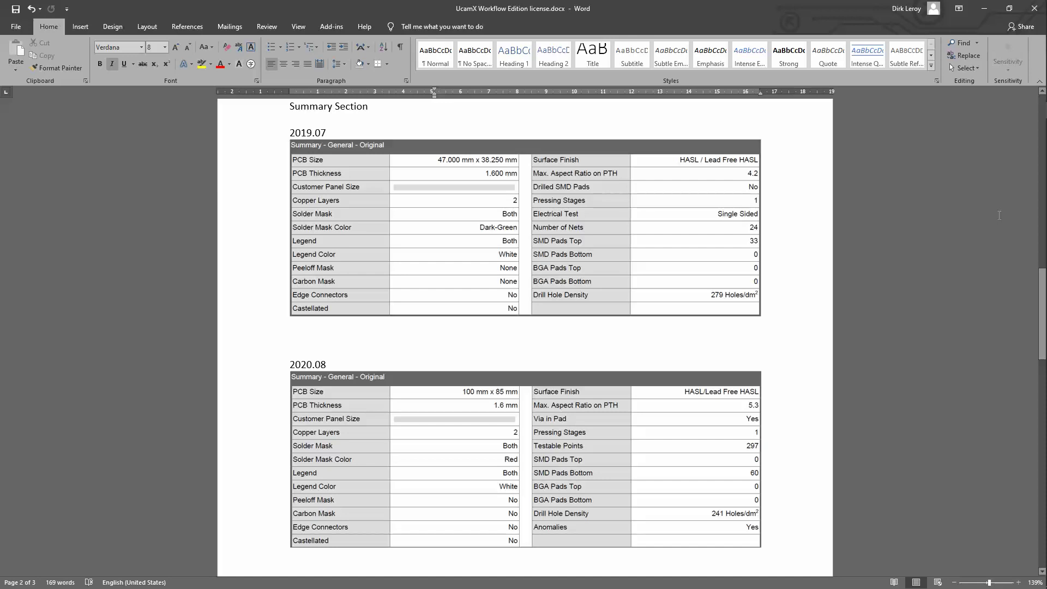
# Step: Minimise Word, switch to movie_slides.pptx in PowerPoint, and show slide 5 on the Summary section and slide 6 on automation
pyautogui.moveTo(1030, 5)
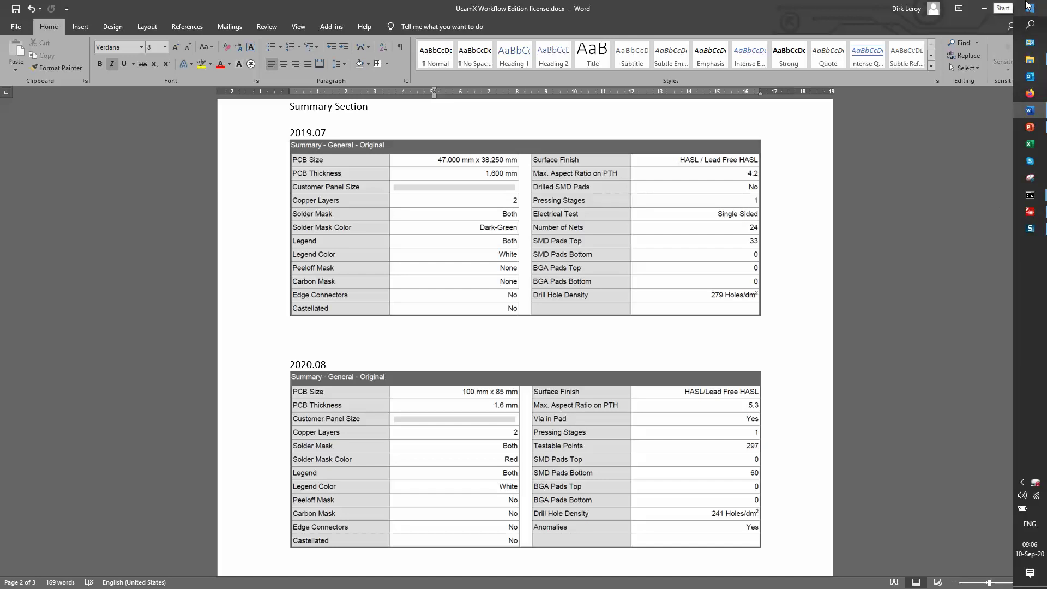
pyautogui.click(980, 9)
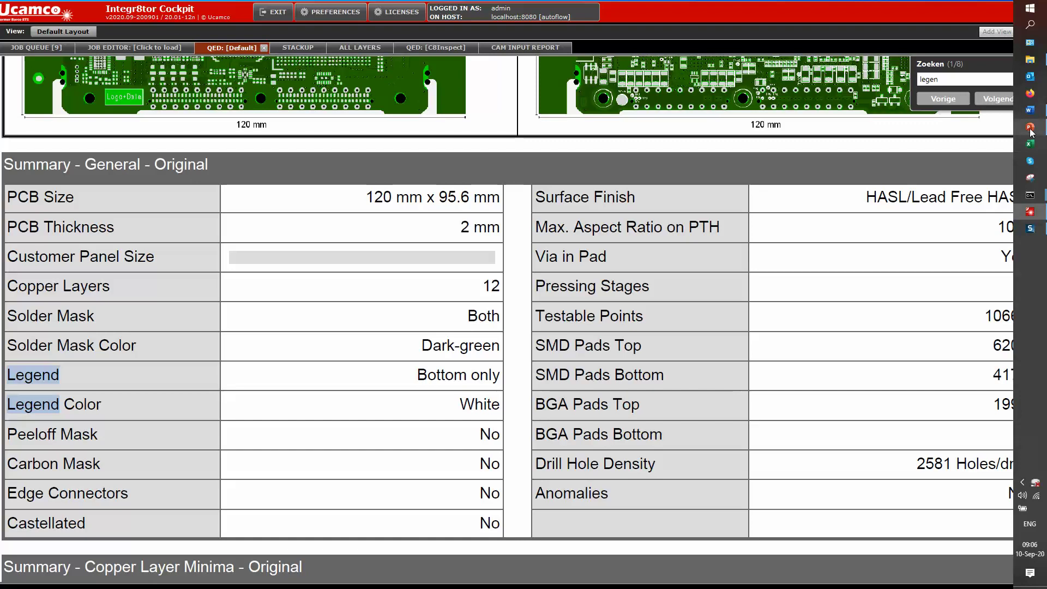
pyautogui.click(1031, 131)
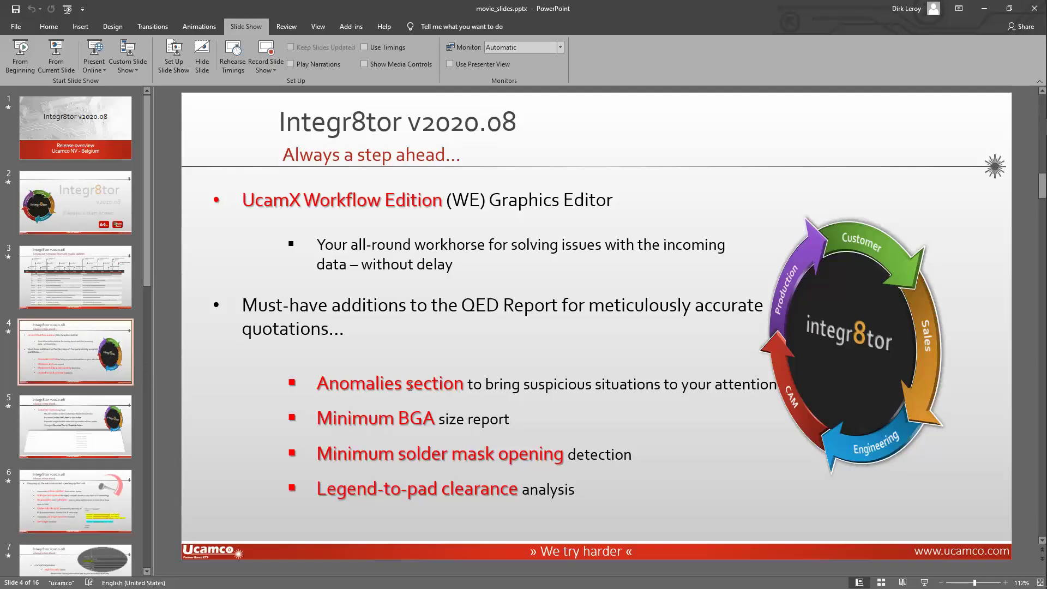
pyautogui.click(48, 458)
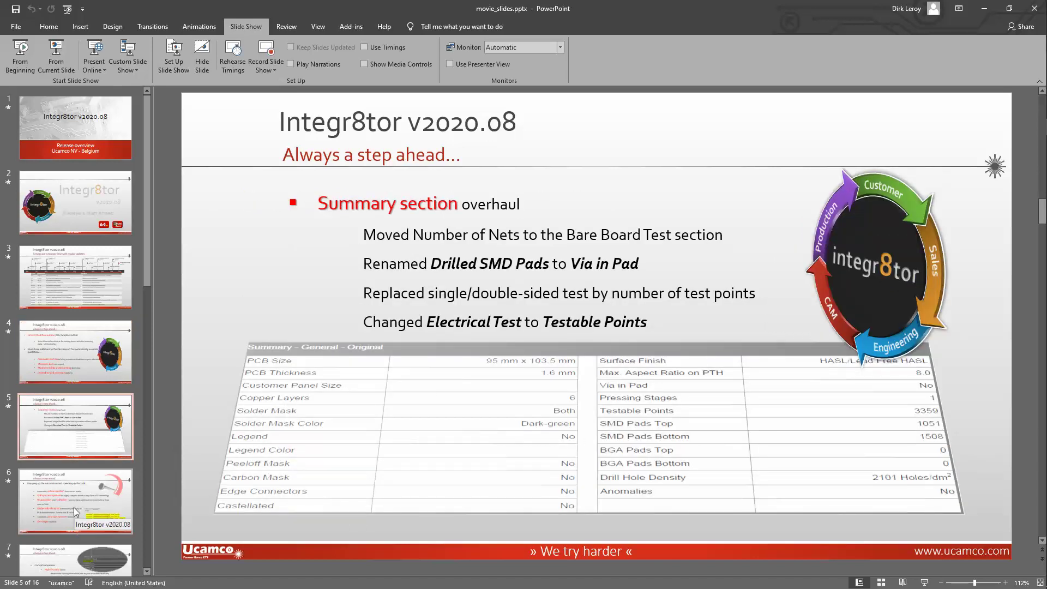
pyautogui.click(73, 507)
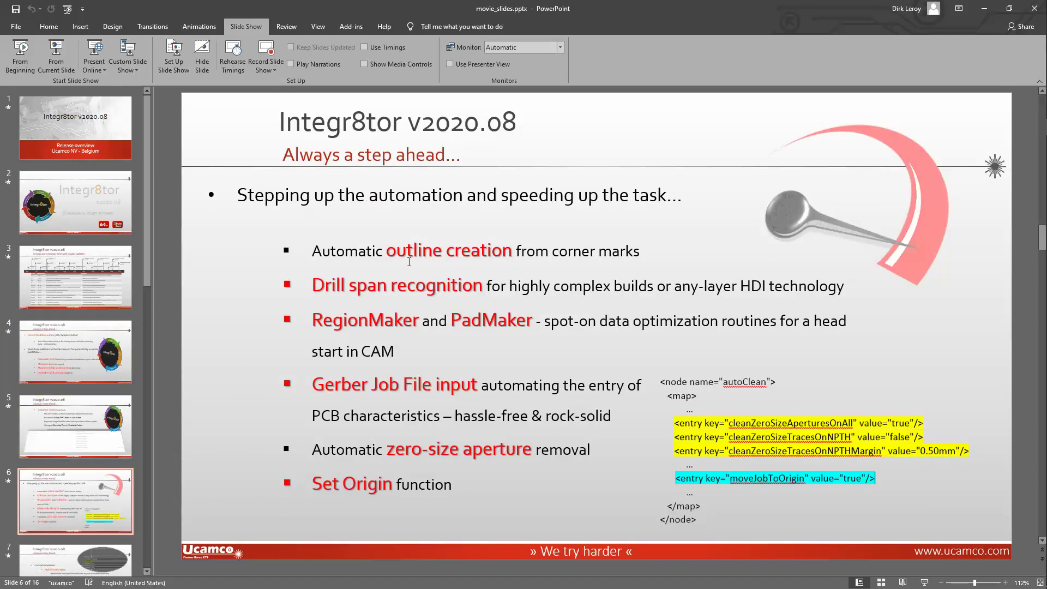
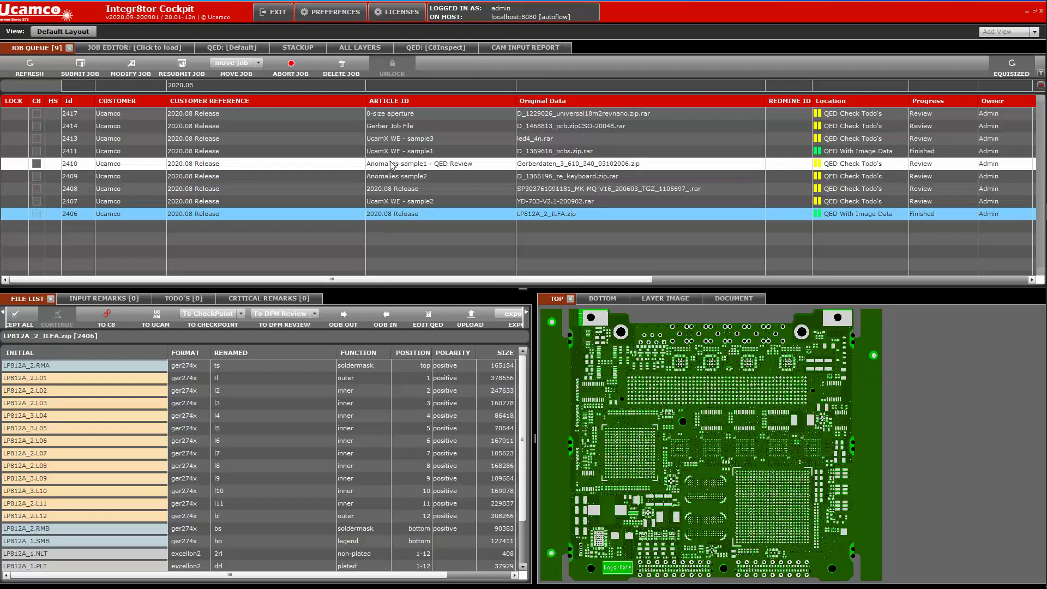
# Step: Select the Gerber Job File job in the Cockpit's job queue, view its .gbrjob document, and minimise the Cockpit
pyautogui.click(396, 129)
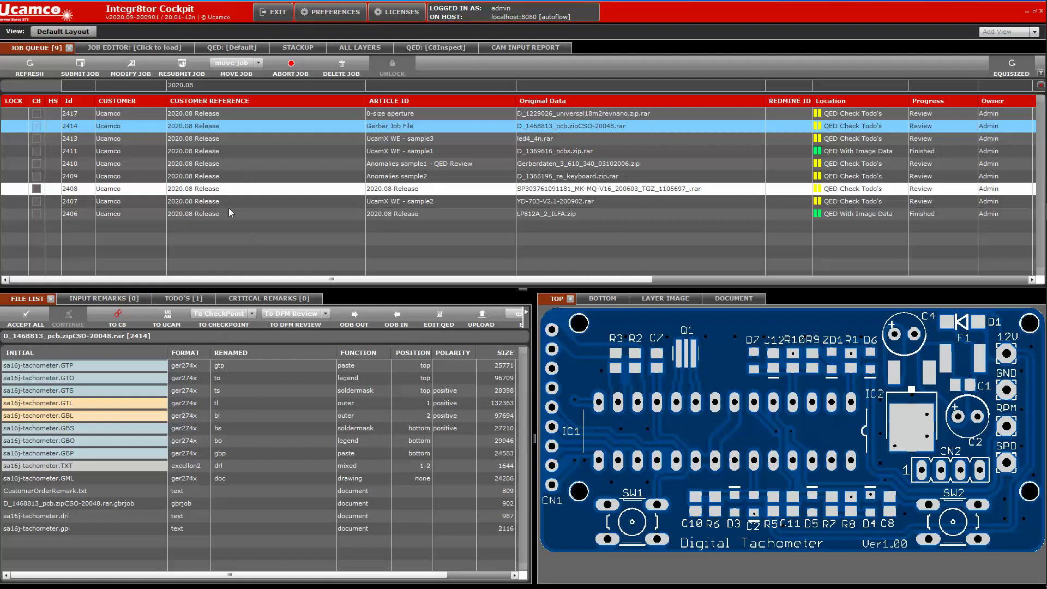
pyautogui.doubleClick(81, 503)
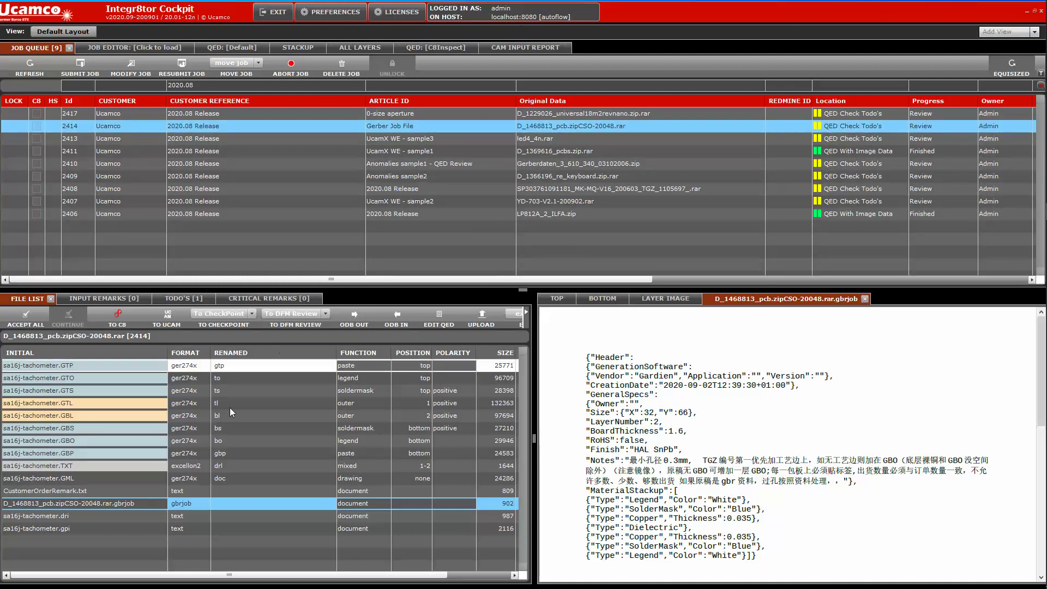
pyautogui.click(1026, 13)
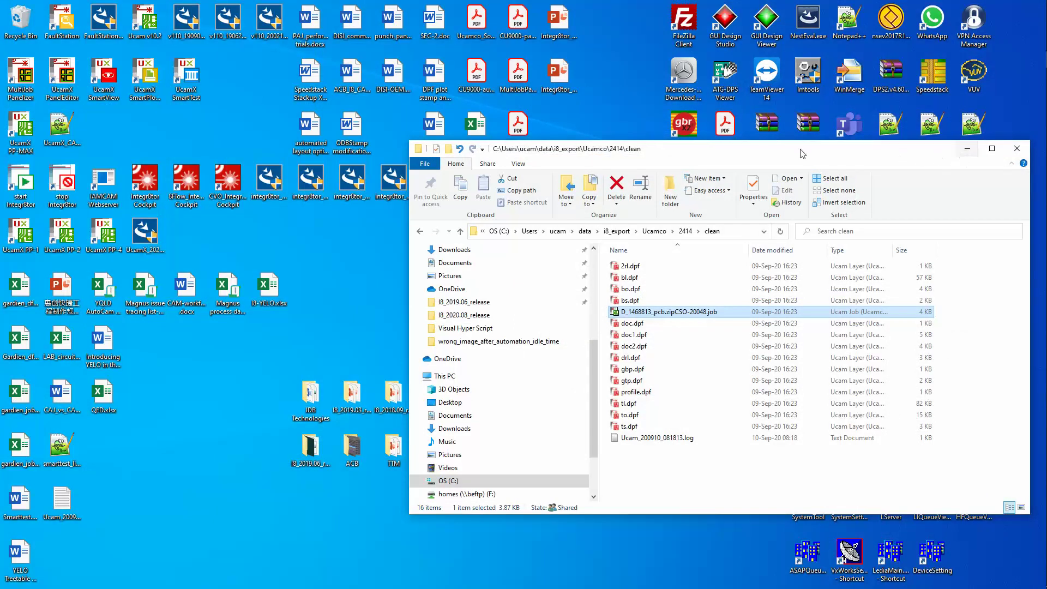
# Step: Start Gerber Job Editor, minimise the clean folder window, and load the D_1366196 keyboard .gbrjob file from the desktop into the editor
pyautogui.moveTo(709, 154); pyautogui.dragTo(687, 200)
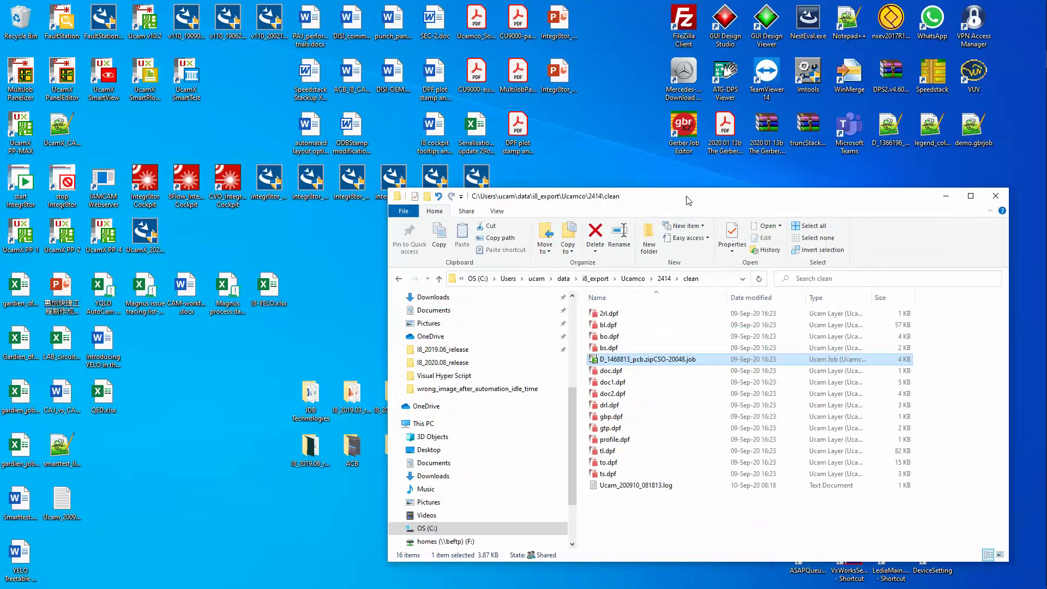
pyautogui.doubleClick(682, 150)
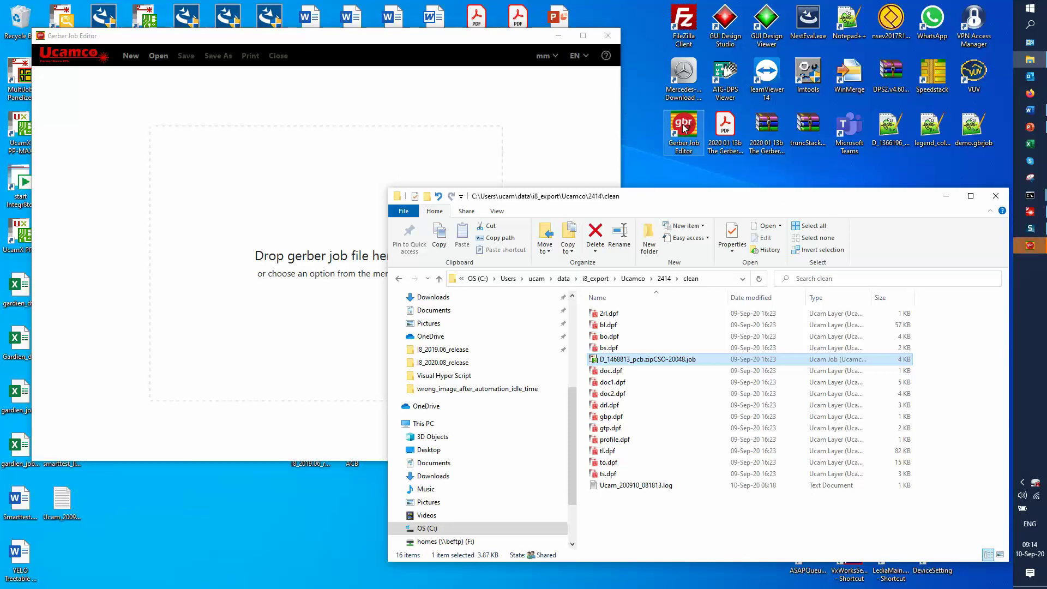
pyautogui.click(945, 198)
pyautogui.moveTo(335, 36)
pyautogui.mouseDown()
pyautogui.moveTo(369, 64)
pyautogui.moveTo(332, 27)
pyautogui.mouseUp()
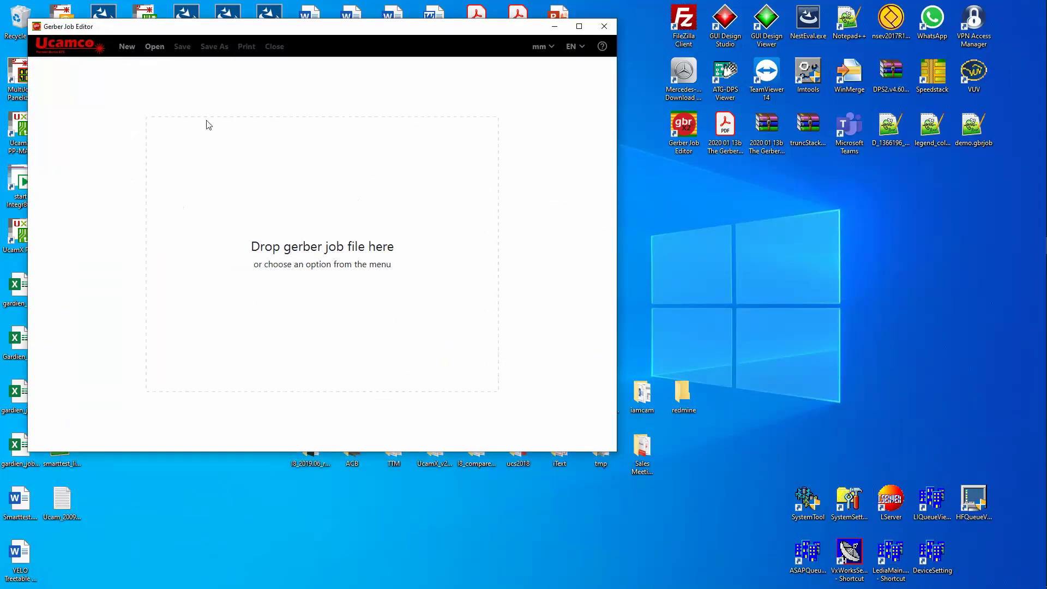
pyautogui.moveTo(888, 135); pyautogui.dragTo(234, 269)
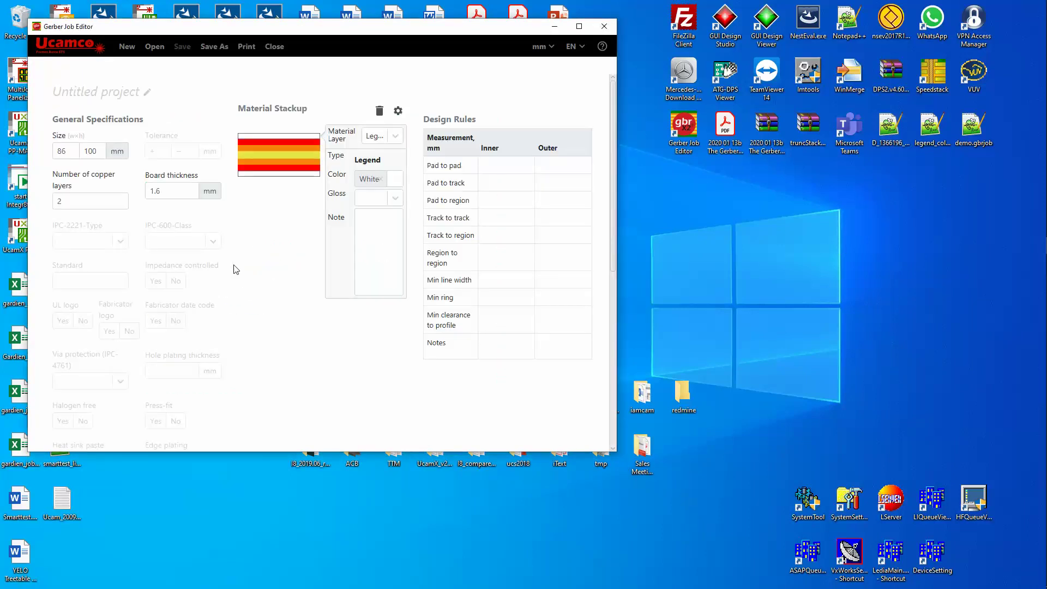
pyautogui.click(906, 152)
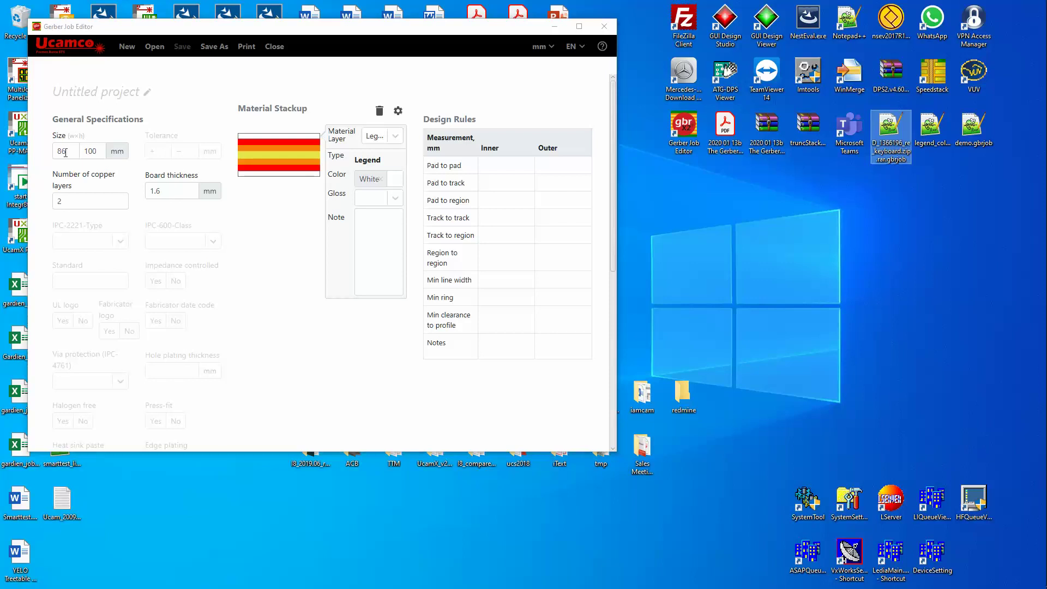
# Step: Examine the solder mask and dielectric layers in the Material Stackup, view the full specifications at maximised size, and close the Gerber Job Editor
pyautogui.click(250, 142)
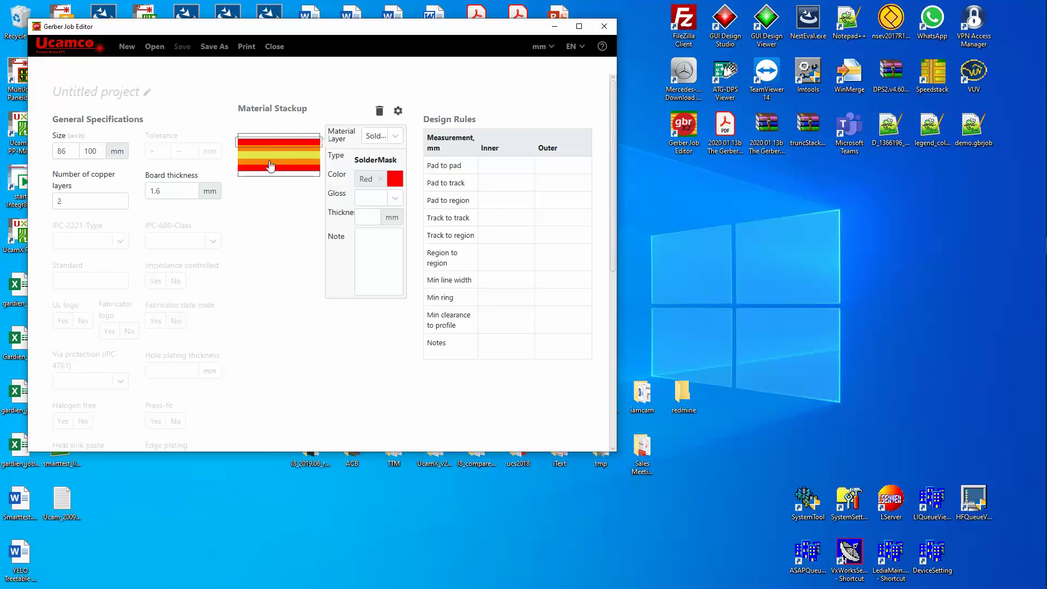
pyautogui.click(294, 153)
pyautogui.click(287, 158)
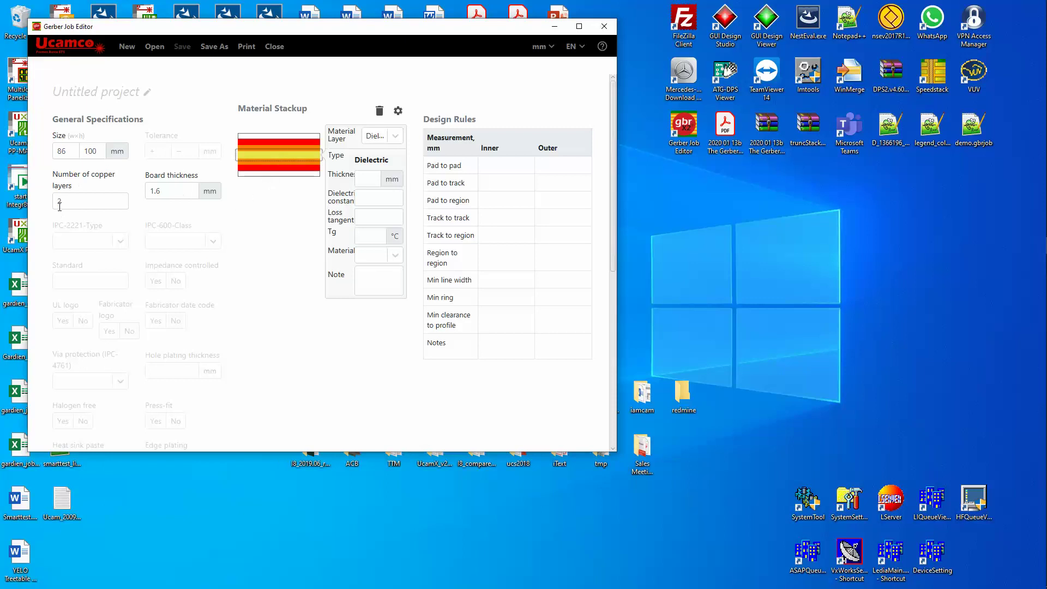
pyautogui.click(580, 26)
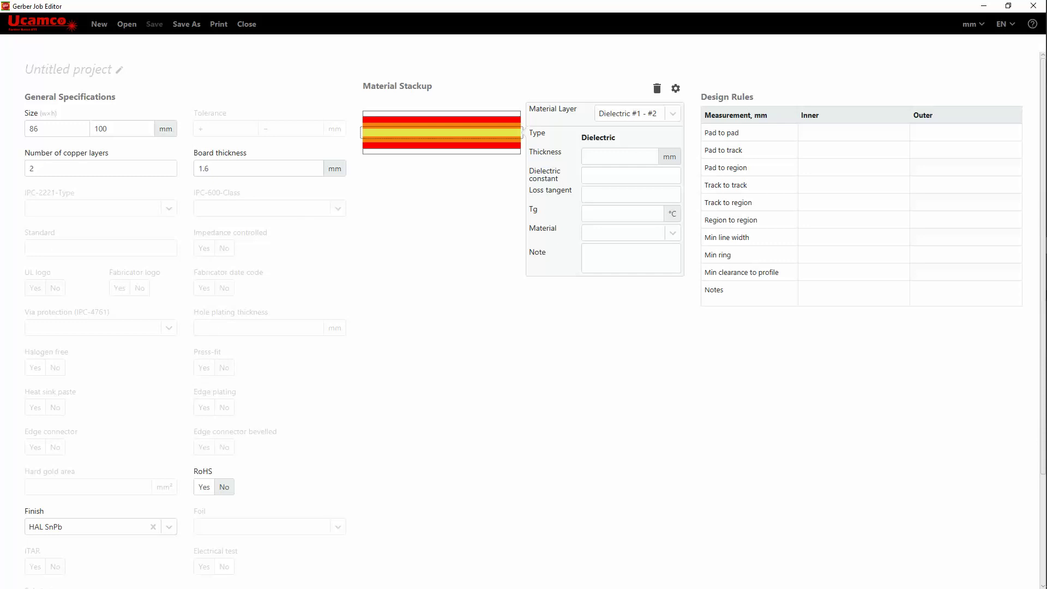
pyautogui.moveTo(1046, 296)
pyautogui.doubleClick(946, 7)
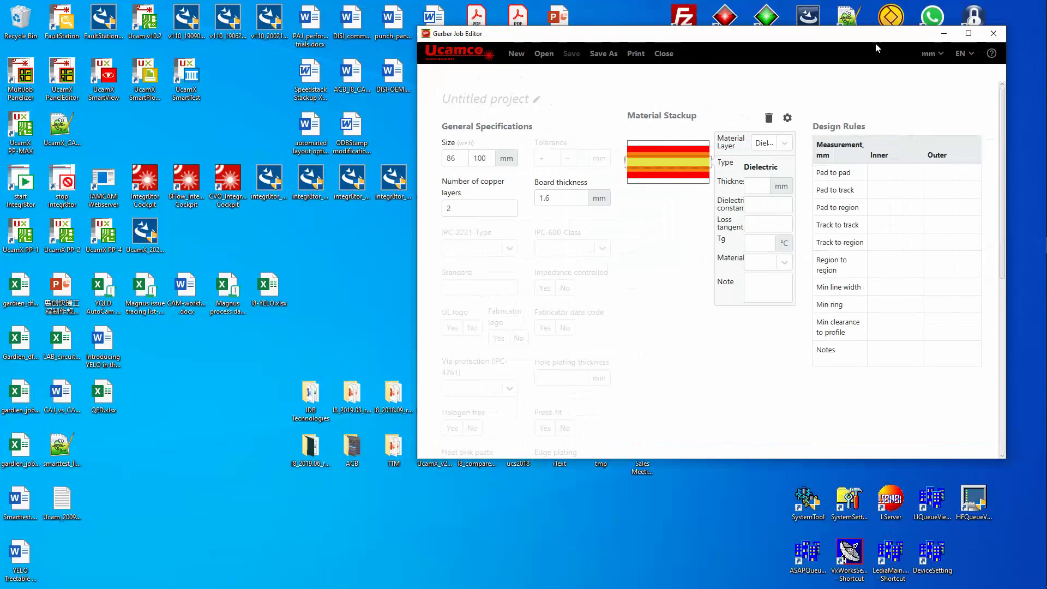
pyautogui.moveTo(876, 43); pyautogui.dragTo(518, 77)
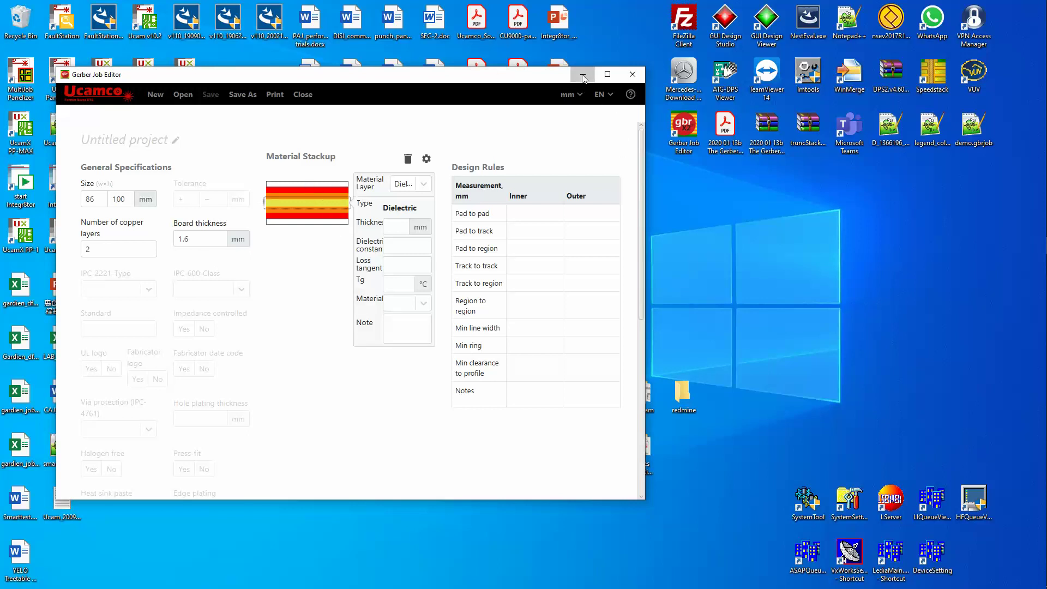
pyautogui.click(632, 74)
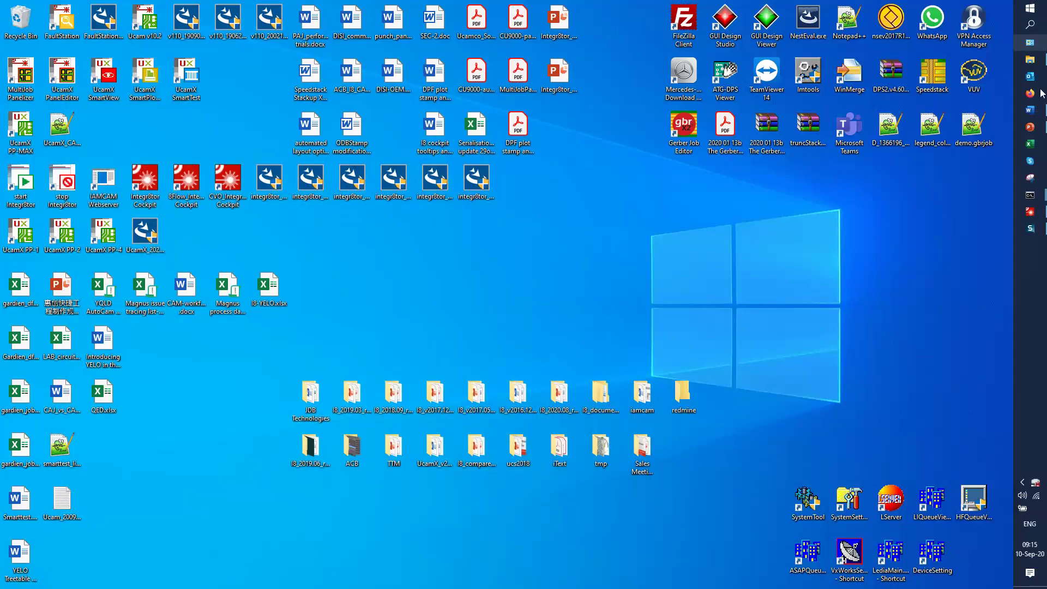
# Step: Switch back to the Integr8tor Cockpit, view the Gerber Job File job's parameters in Modify Job, and cancel without saving
pyautogui.click(1030, 211)
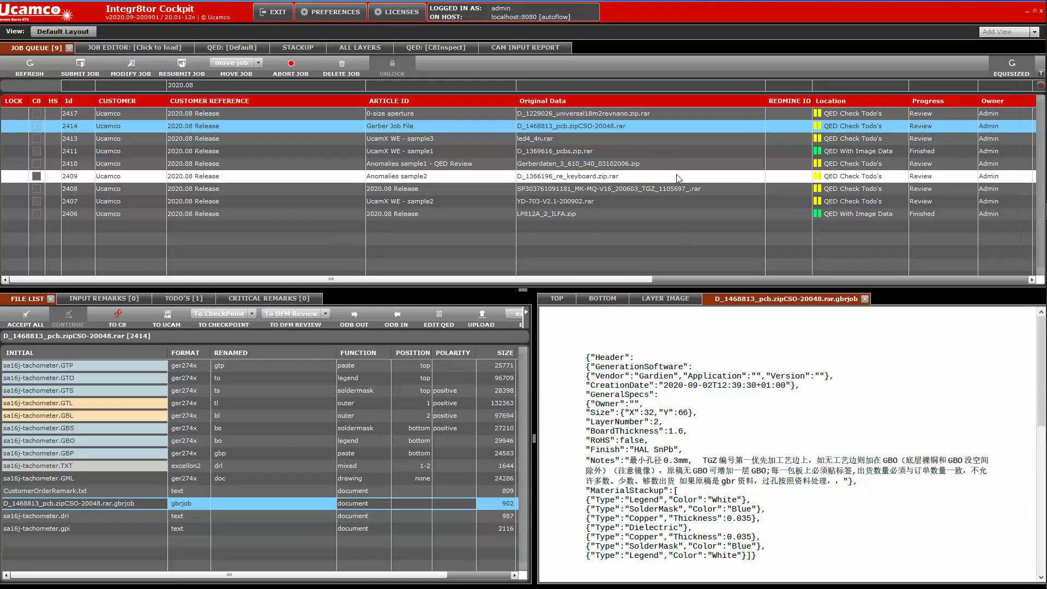
pyautogui.click(211, 128)
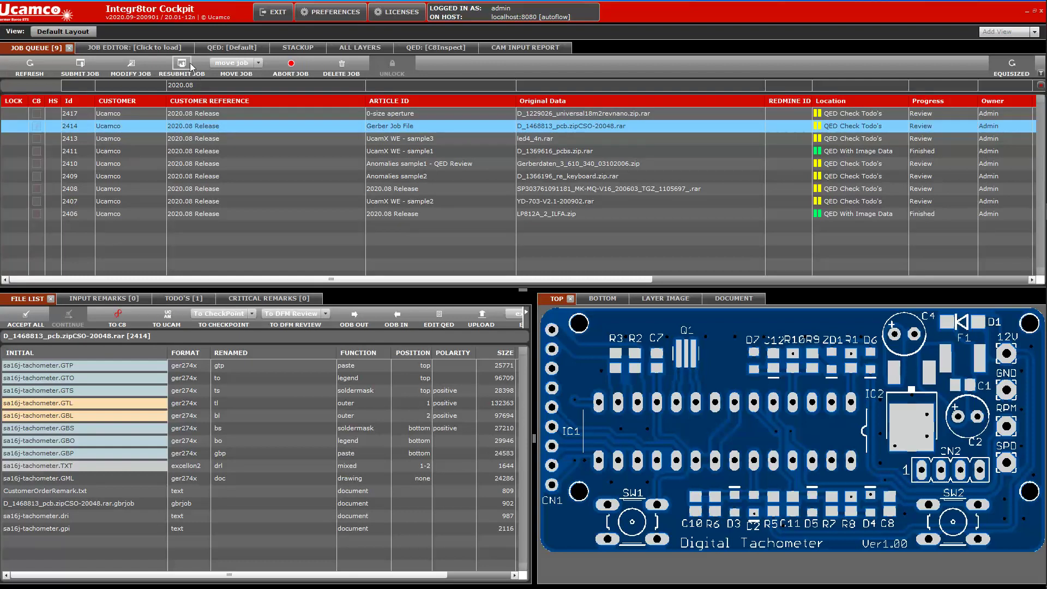
pyautogui.click(131, 66)
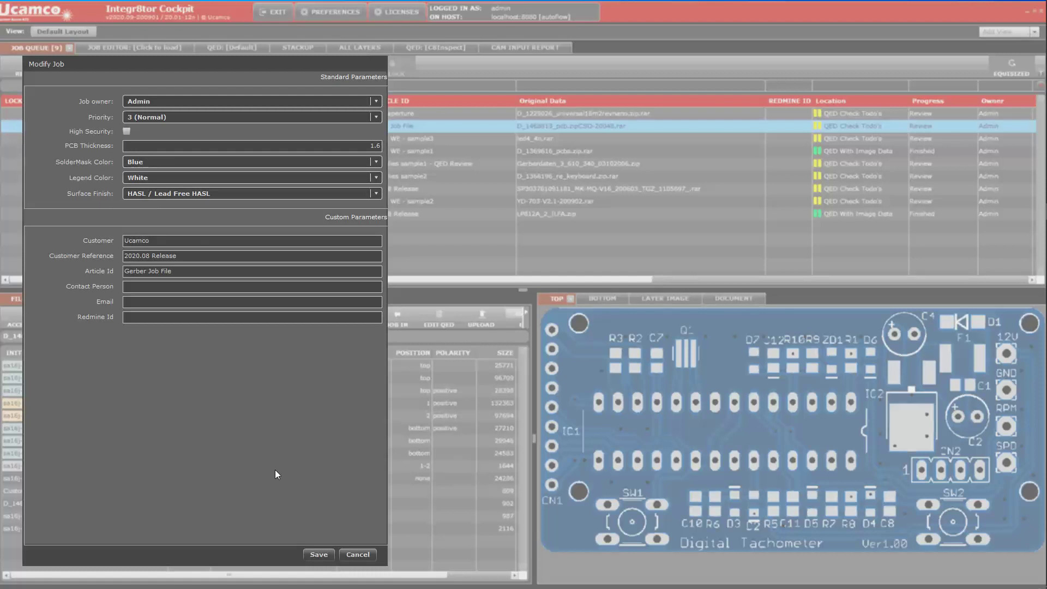
pyautogui.click(359, 554)
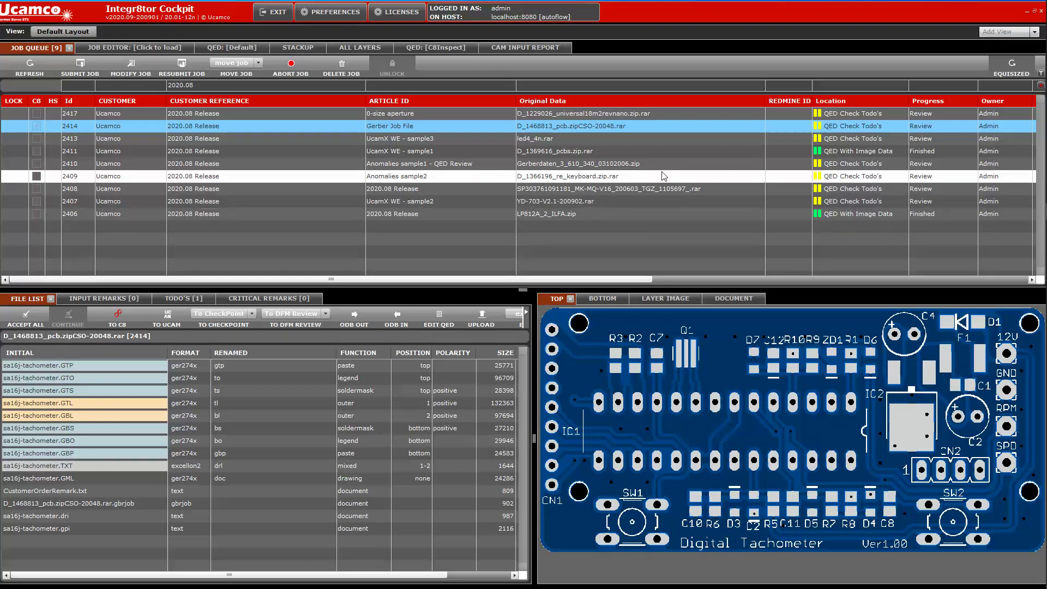
# Step: Switch to movie_slides.pptx in PowerPoint, highlight the zero-size aperture removal and Set Origin bullets on slide 6, and minimise PowerPoint
pyautogui.moveTo(1044, 207)
pyautogui.press('super')
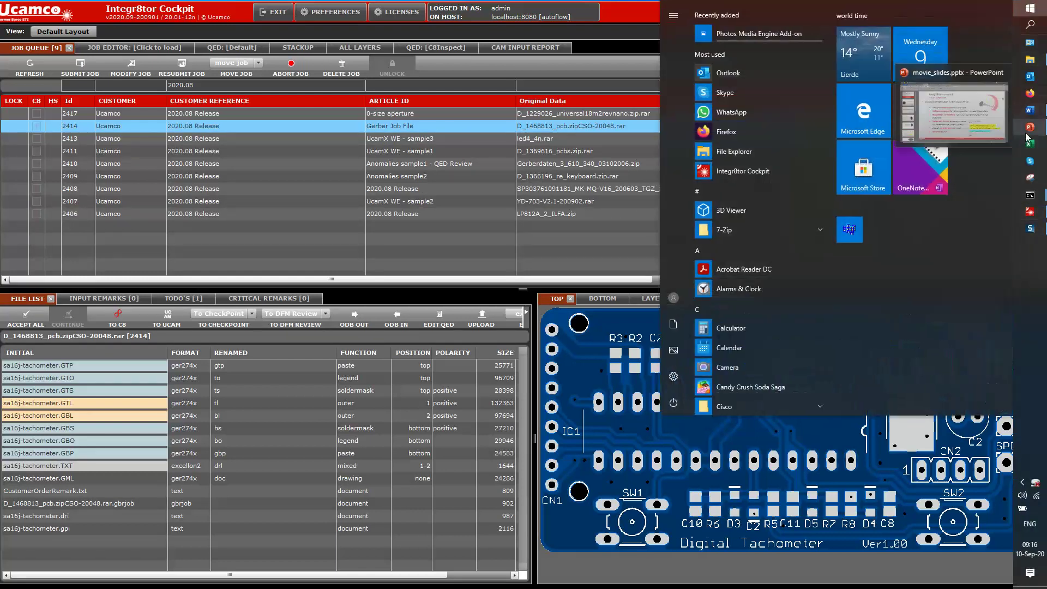
pyautogui.click(1030, 127)
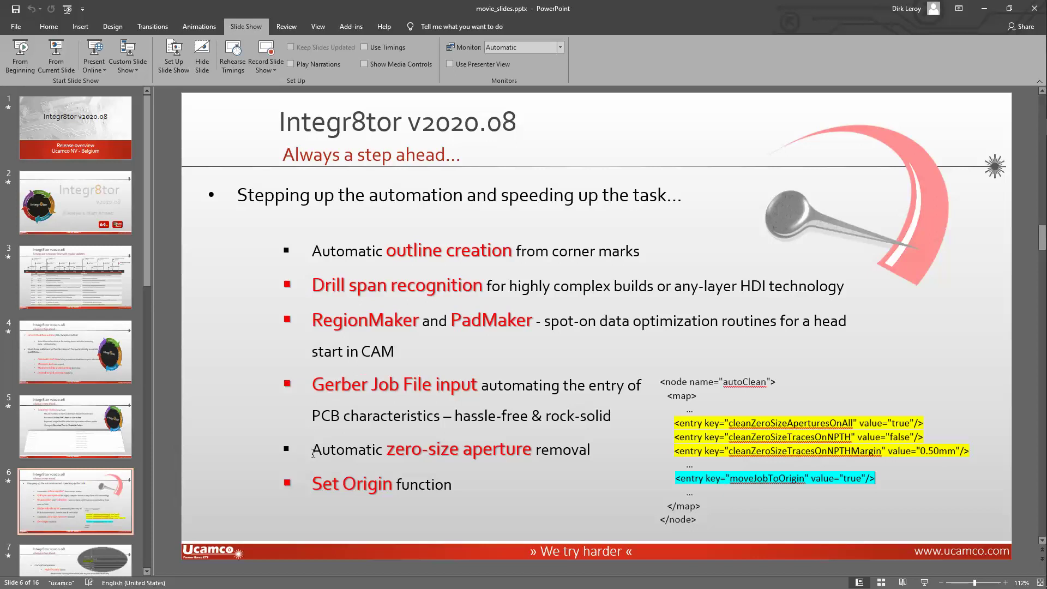
pyautogui.moveTo(313, 453); pyautogui.dragTo(521, 480)
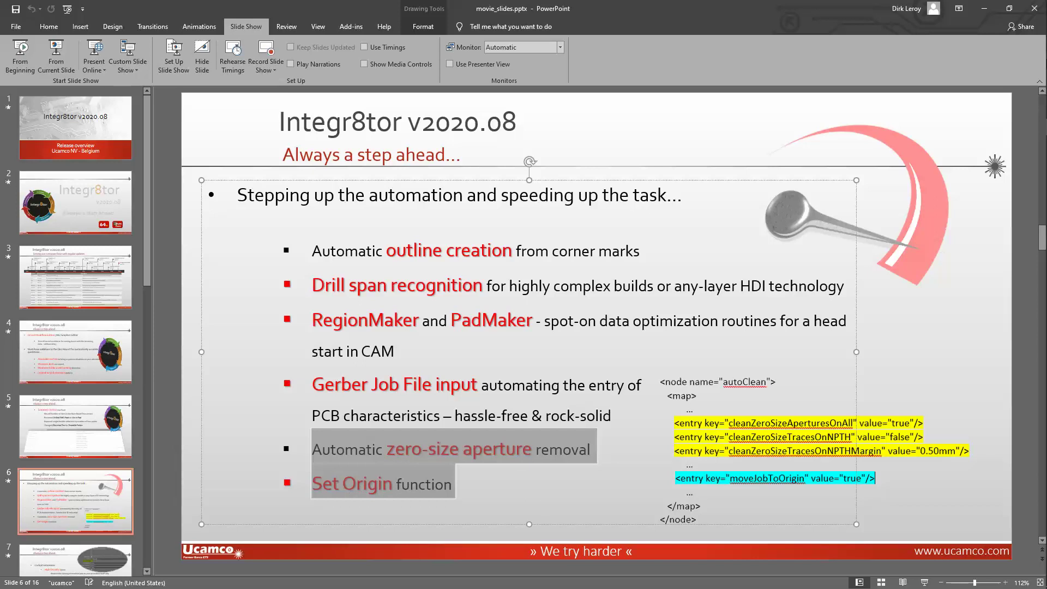
pyautogui.click(985, 12)
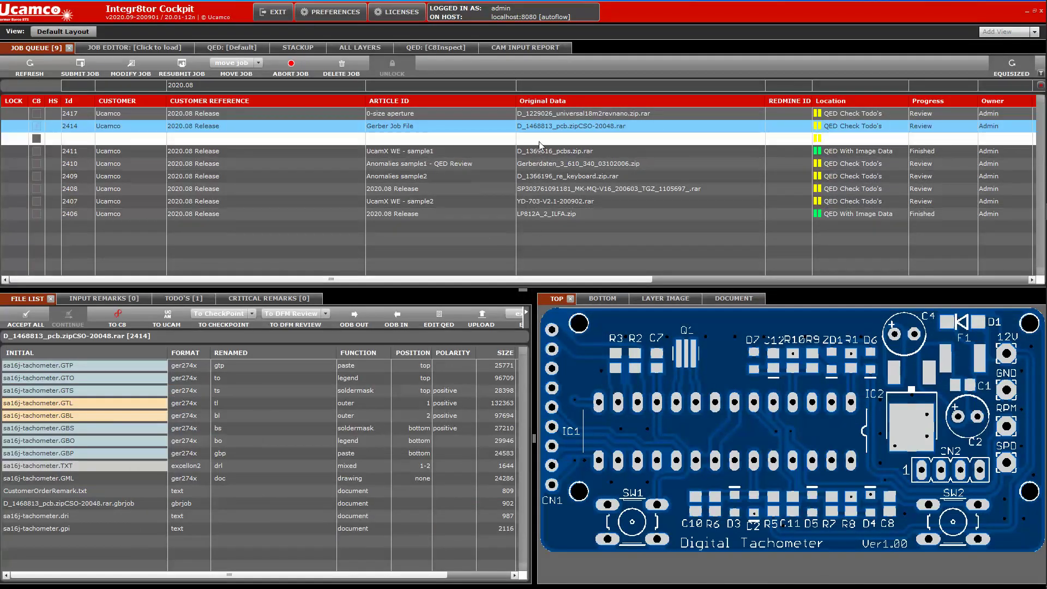
# Step: Select the 0-size aperture job in the job queue and display the layer image of its Universal 18M2 - Rev. SuperU.GTL file
pyautogui.click(402, 115)
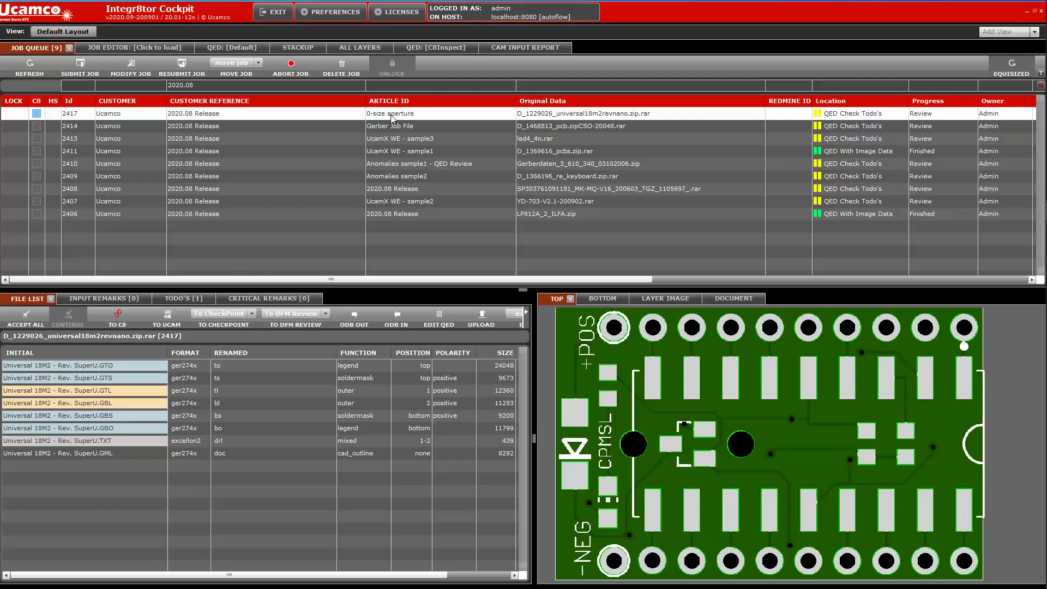
pyautogui.click(393, 118)
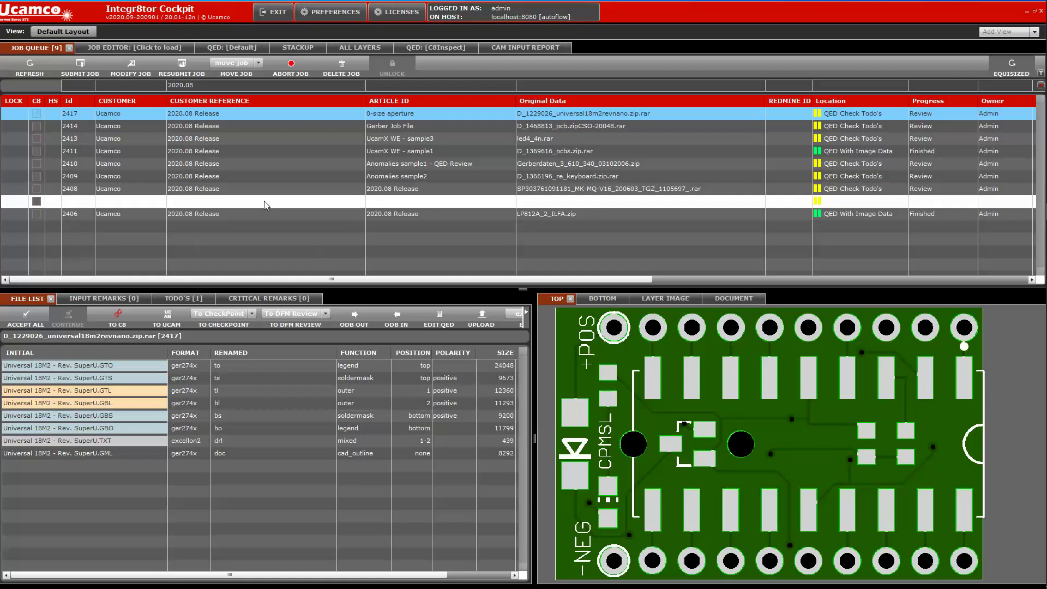
pyautogui.click(39, 394)
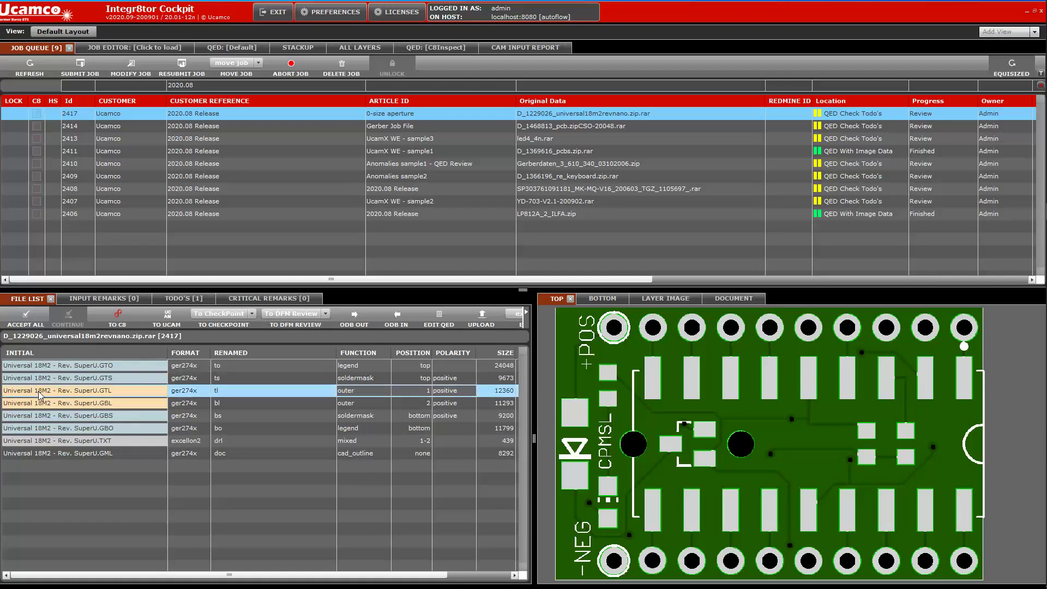
pyautogui.doubleClick(39, 393)
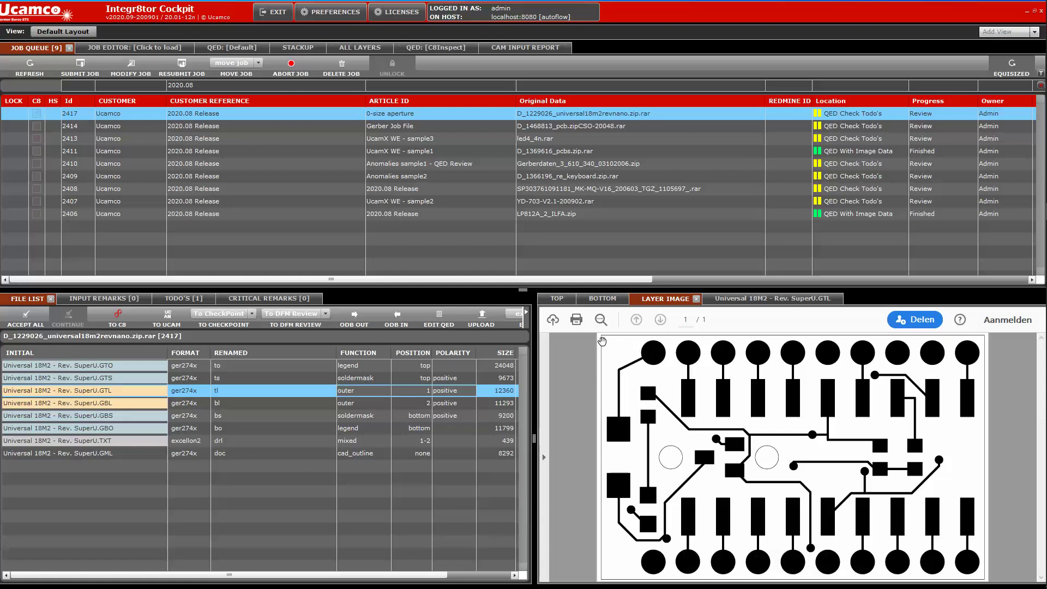
pyautogui.moveTo(600, 523)
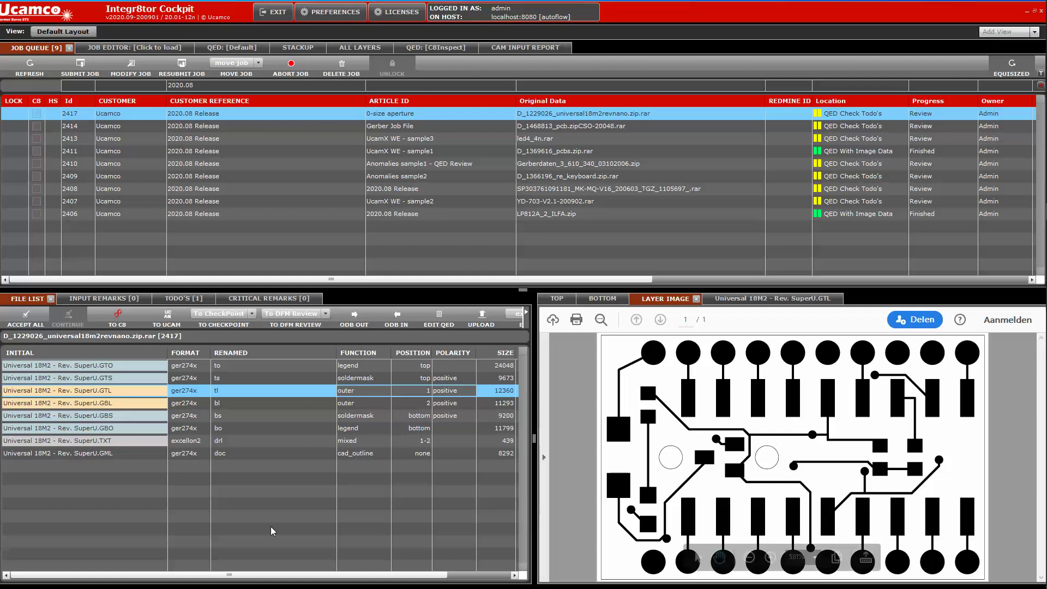
# Step: Open the 0-size aperture job in UcamX, dismiss the Messages and Layer Validation windows, and hide layers bl and drl so only tl shows
pyautogui.click(169, 316)
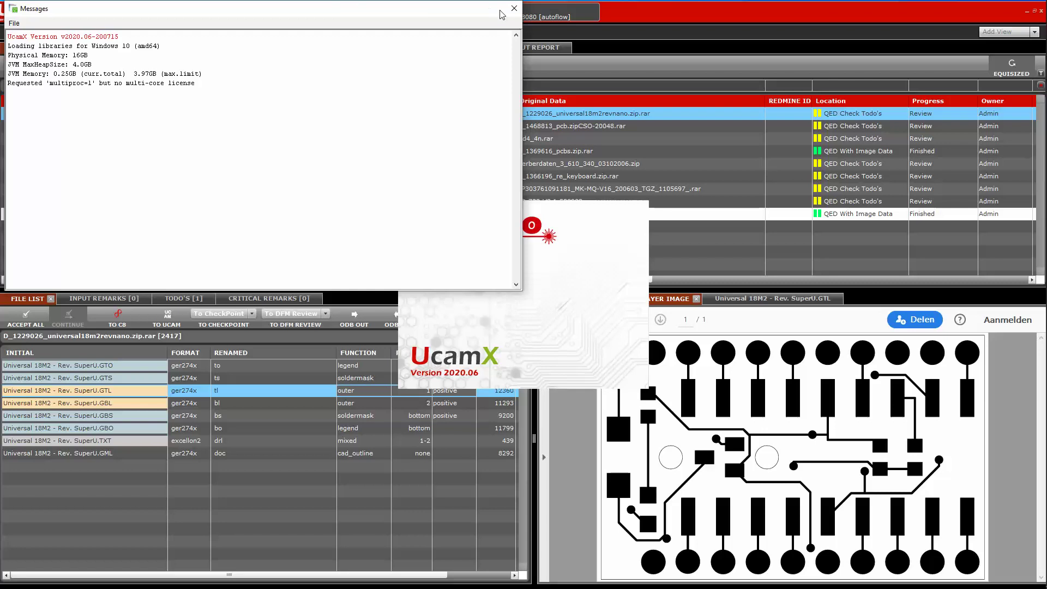
pyautogui.click(515, 9)
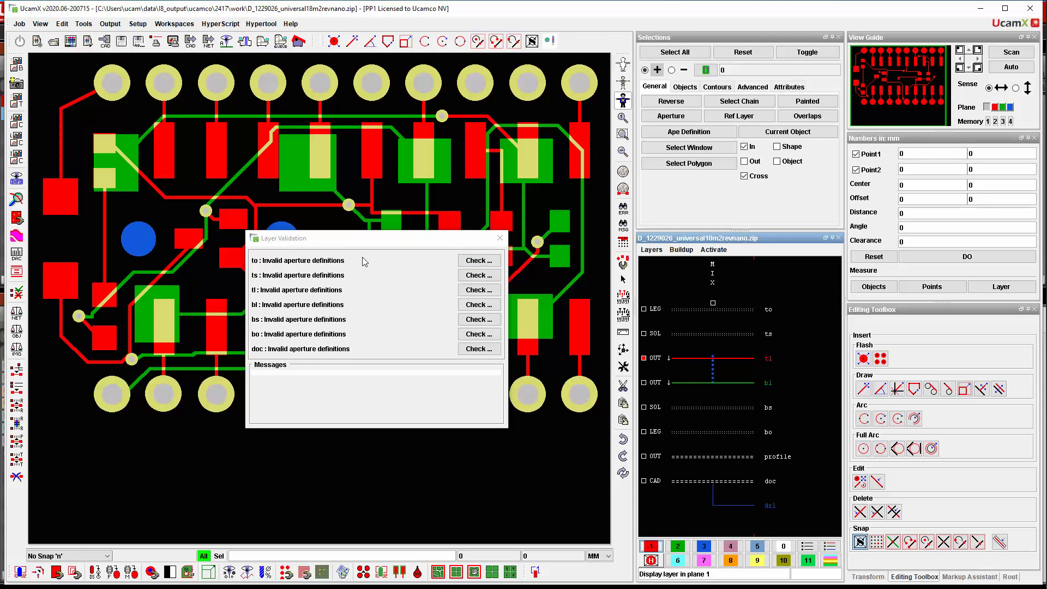
pyautogui.click(499, 237)
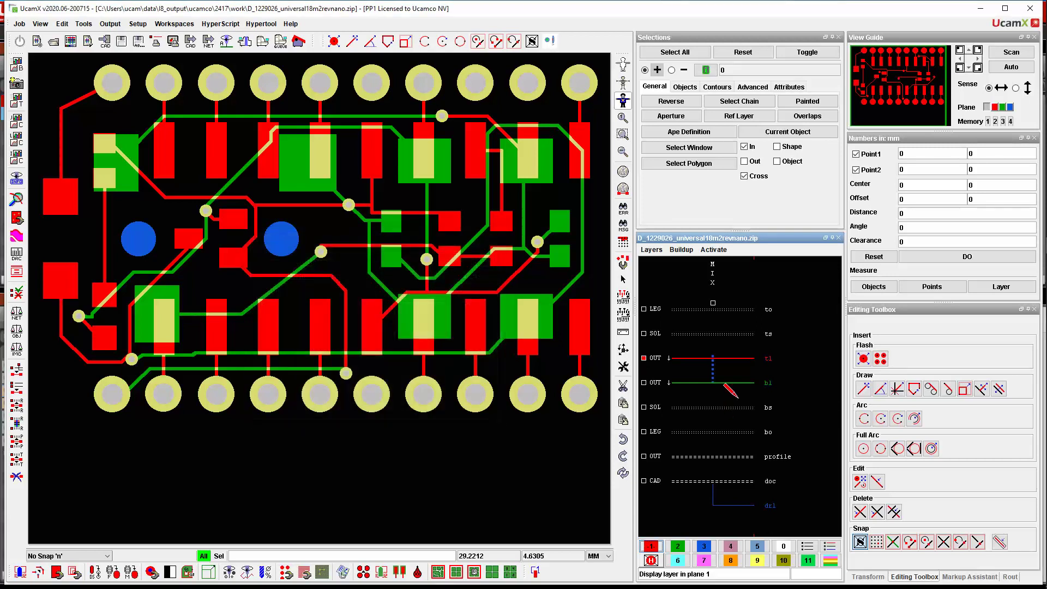
pyautogui.click(764, 381)
pyautogui.click(770, 503)
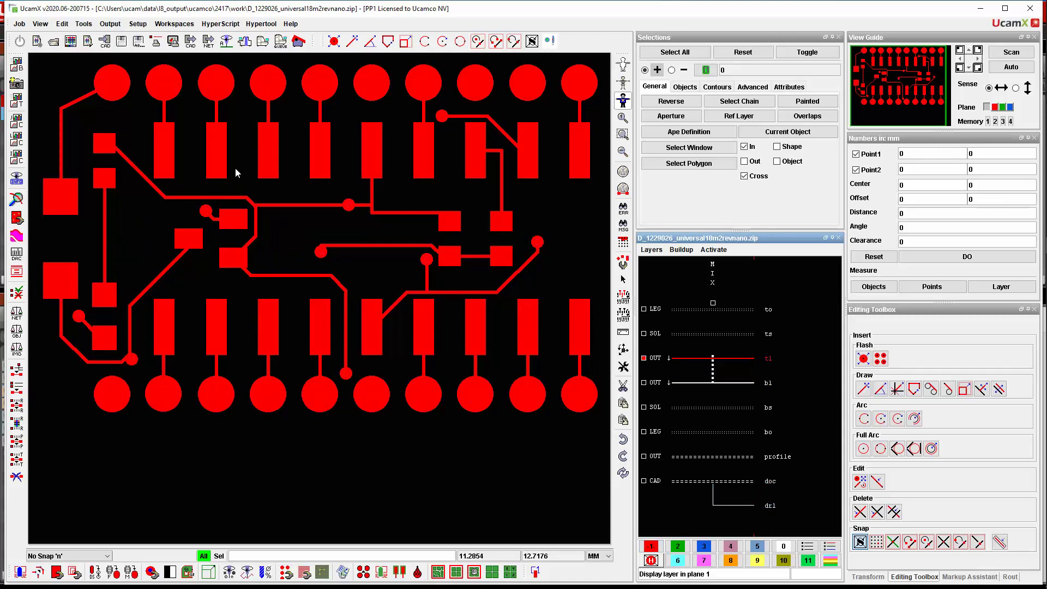
# Step: Check layer tl in outline display, restore the filled display, and select all of the layer's objects
pyautogui.click(623, 100)
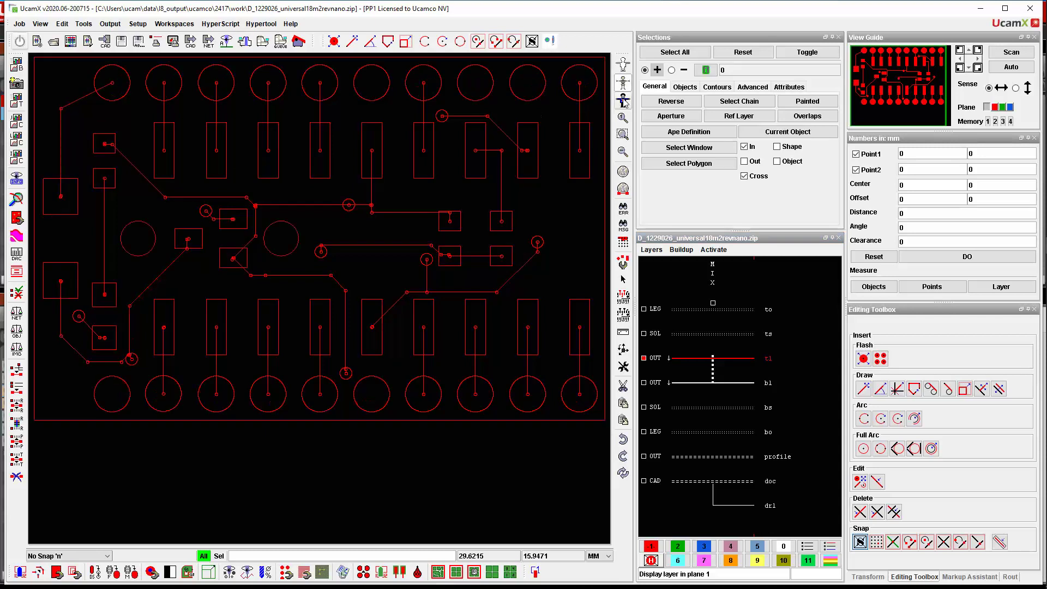
pyautogui.click(623, 101)
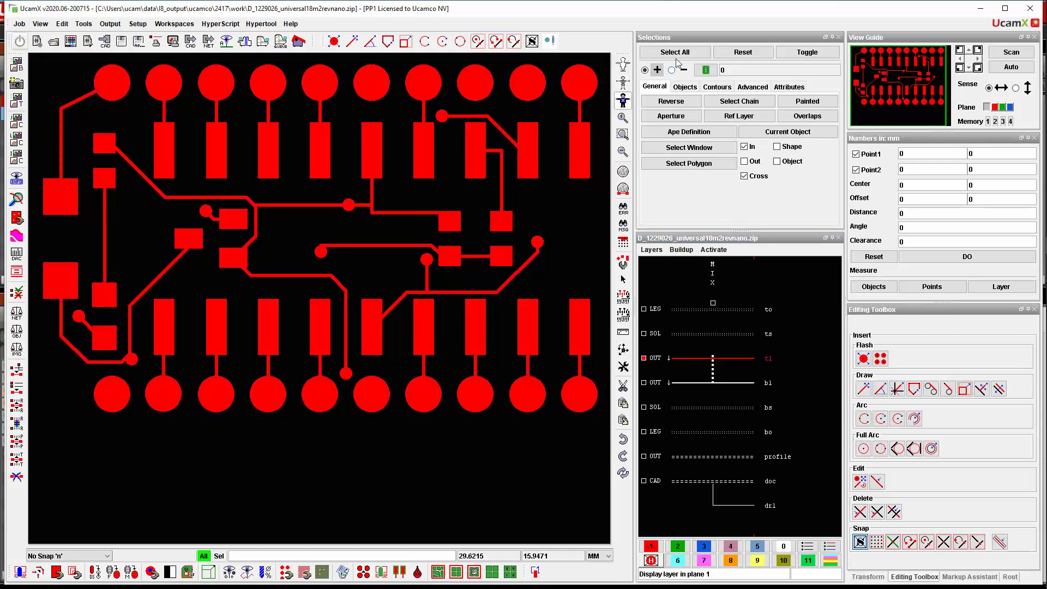
pyautogui.click(680, 54)
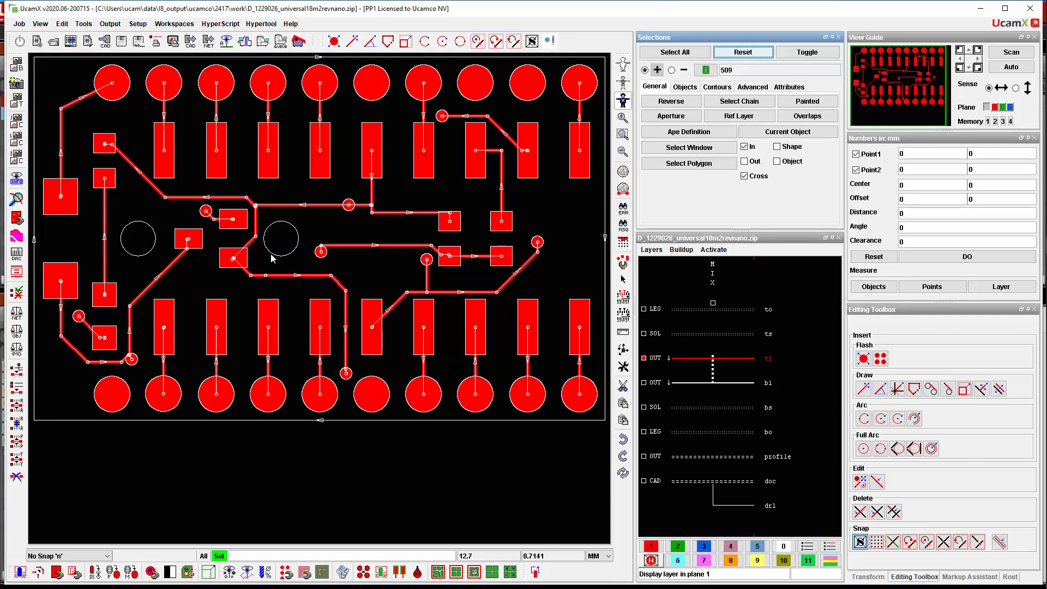
# Step: Clear the selection, select all objects on layer tl that belong to aperture 10 (CIR,0) using the Aperture Manager, and close the manager
pyautogui.click(623, 262)
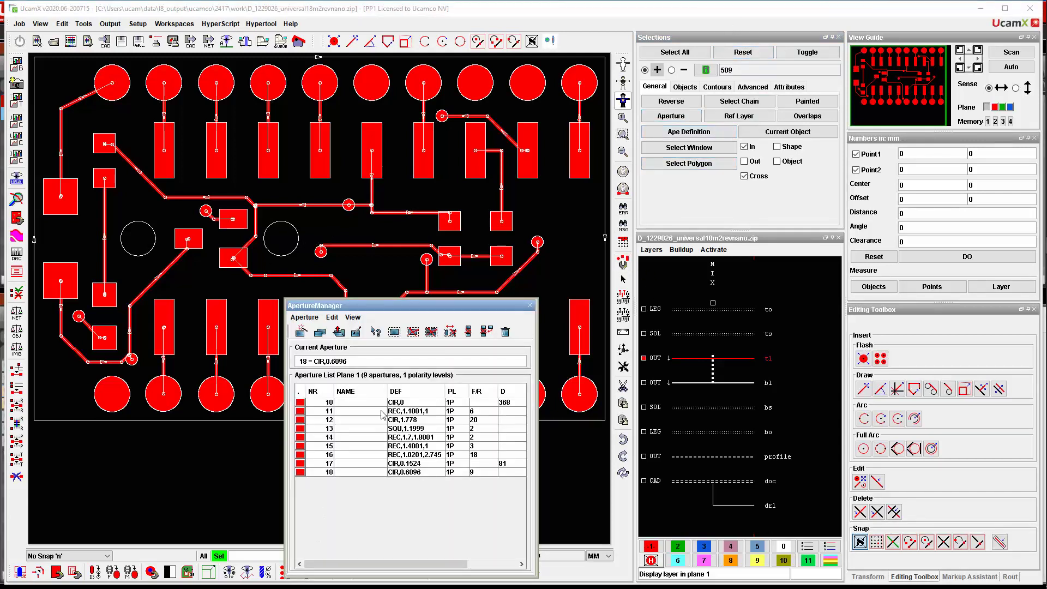
pyautogui.click(385, 404)
pyautogui.click(735, 55)
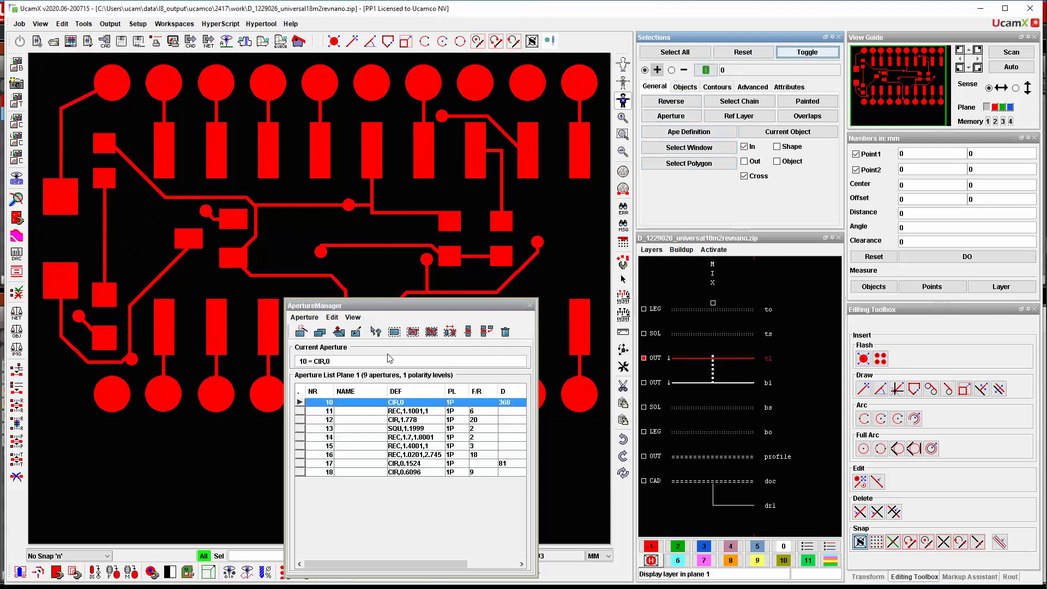
pyautogui.click(395, 334)
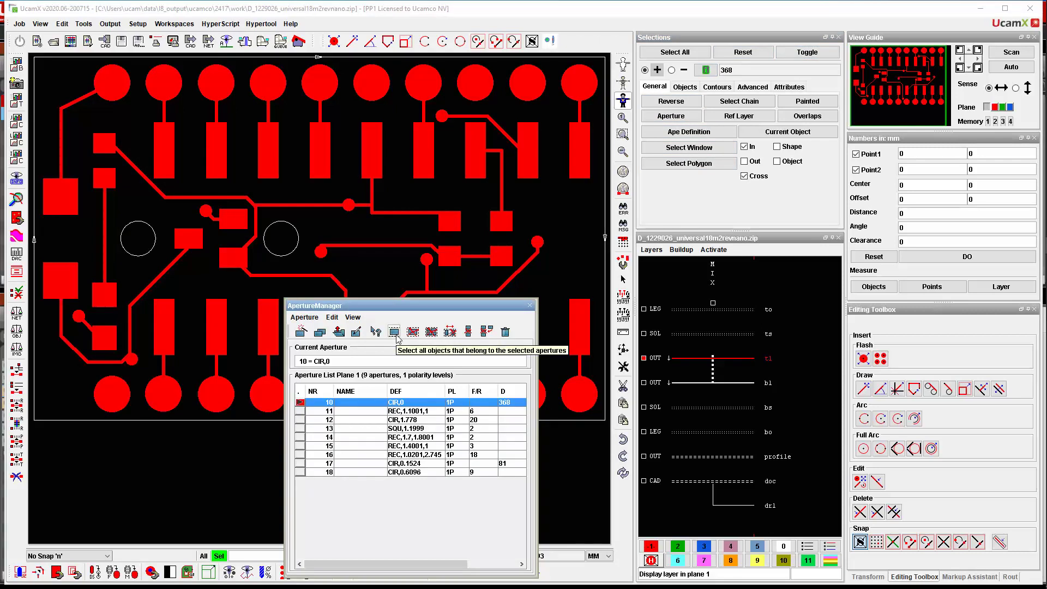
pyautogui.click(529, 308)
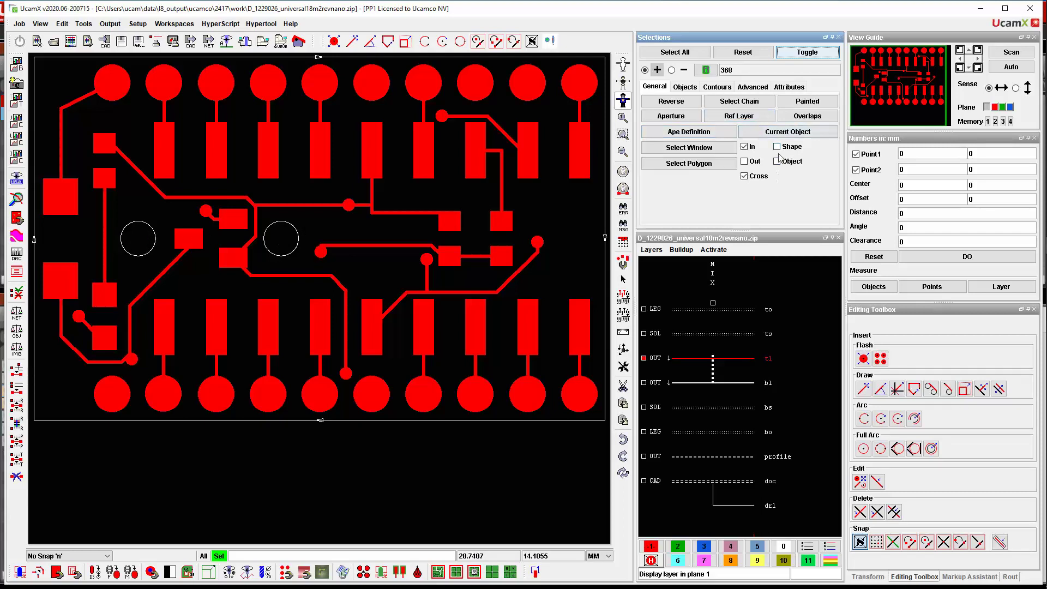
# Step: Switch to File Explorer and open the prefs folder inside C:\ucamco\Integr8tor\webapps\ROOT\WEB-INF
pyautogui.moveTo(1046, 48)
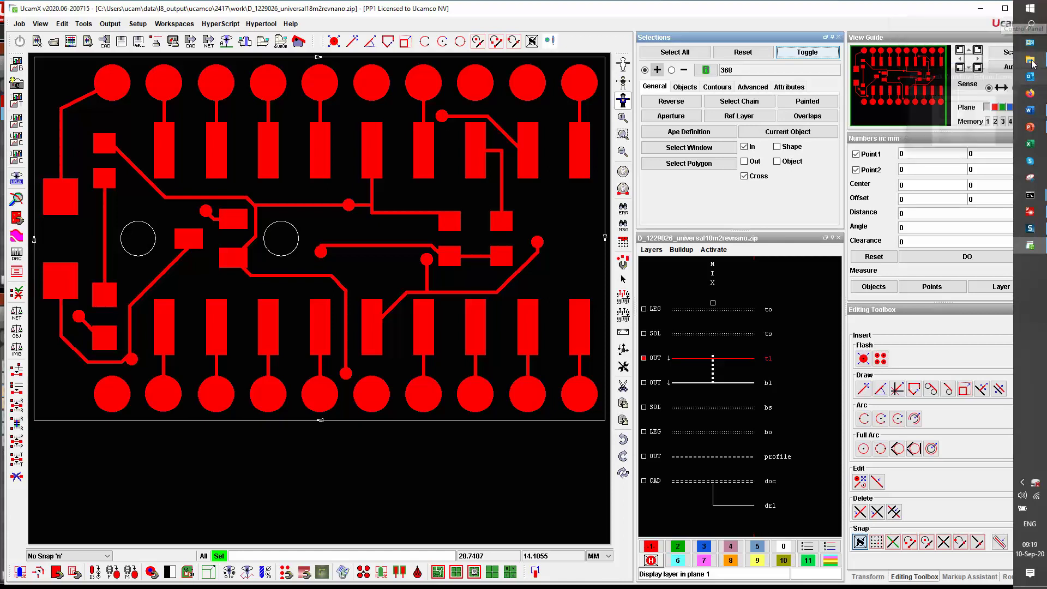
pyautogui.click(1031, 62)
pyautogui.rightClick(1035, 61)
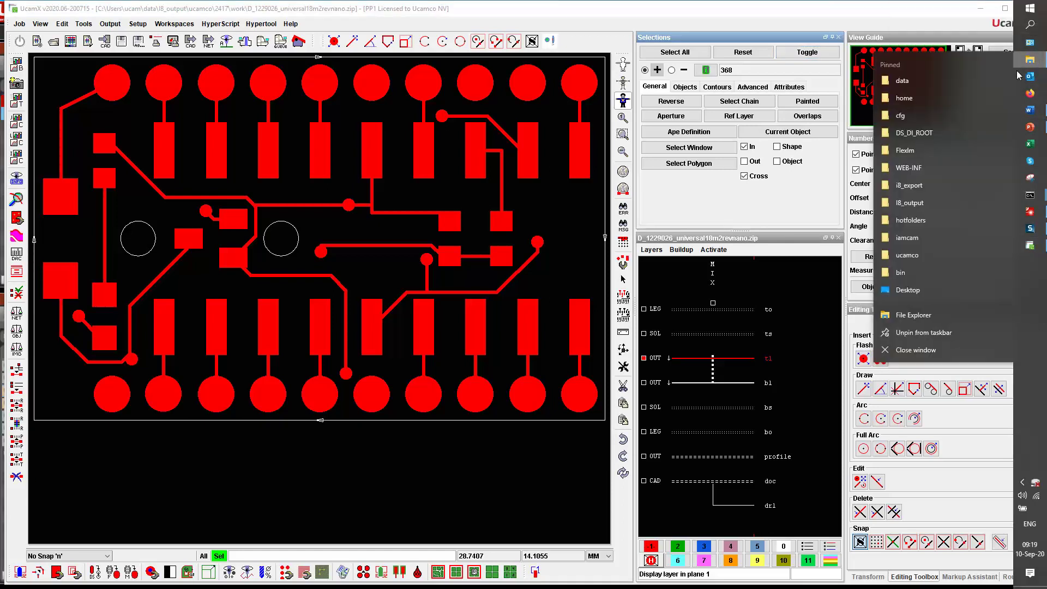
pyautogui.click(903, 168)
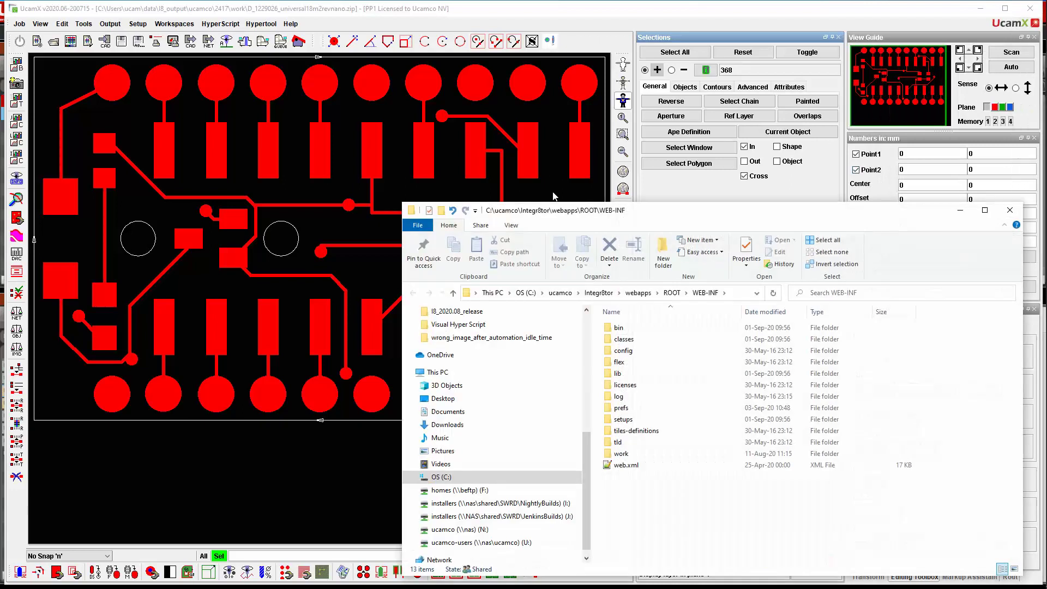
pyautogui.moveTo(661, 211); pyautogui.dragTo(485, 89)
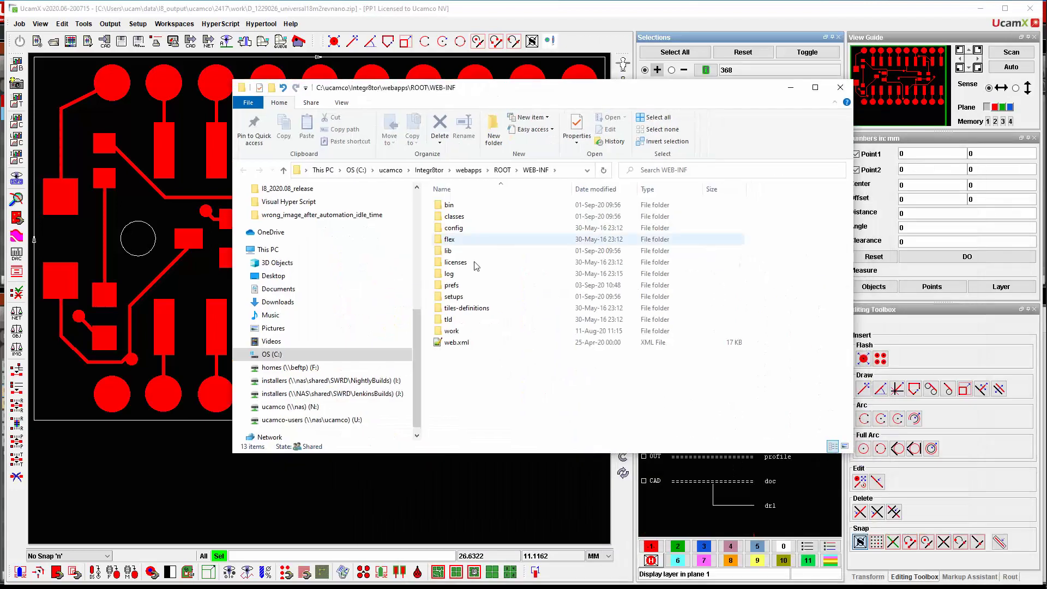
pyautogui.doubleClick(451, 285)
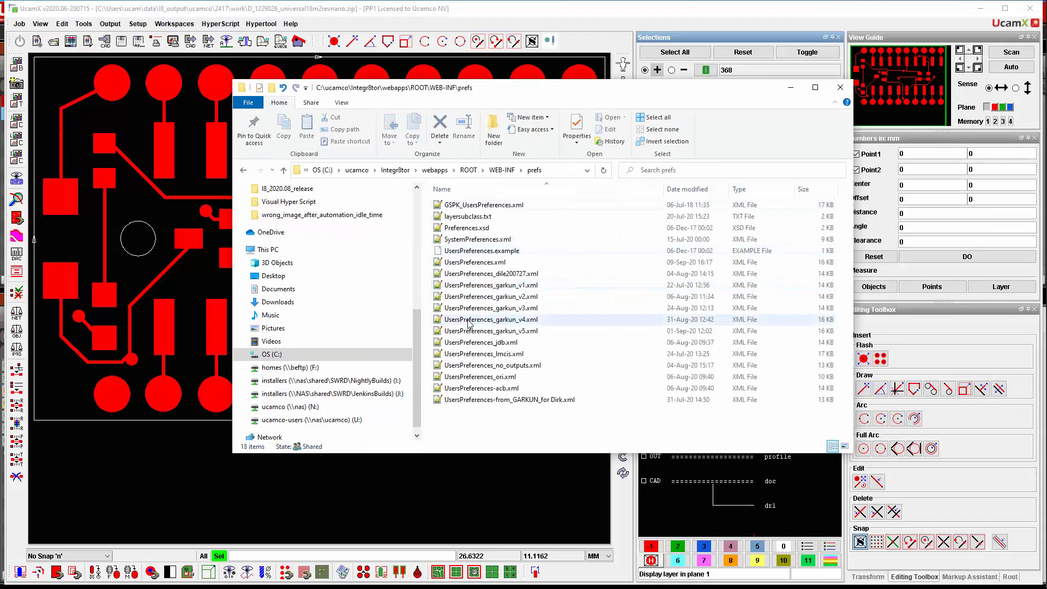
# Step: Open UsersPreferences.xml in Notepad++ and move its window up
pyautogui.click(470, 264)
pyautogui.rightClick(469, 264)
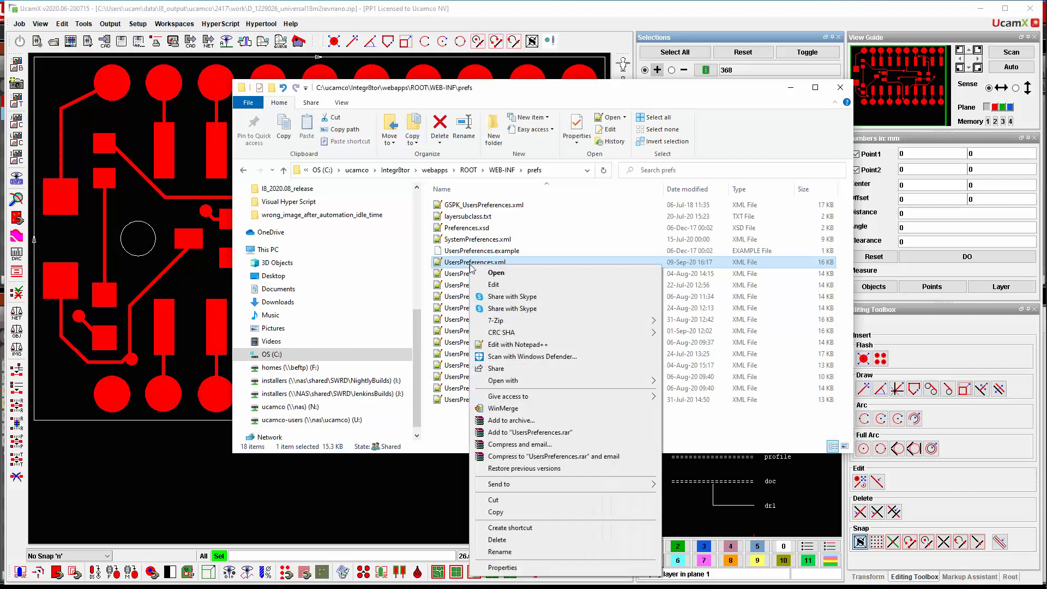
pyautogui.click(517, 345)
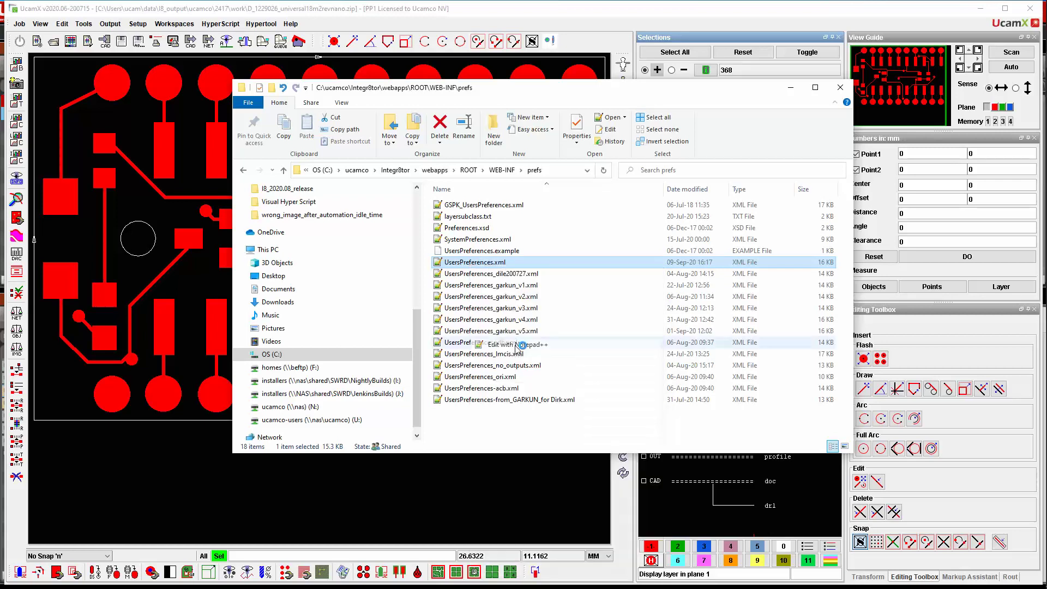
pyautogui.moveTo(436, 182); pyautogui.dragTo(409, 57)
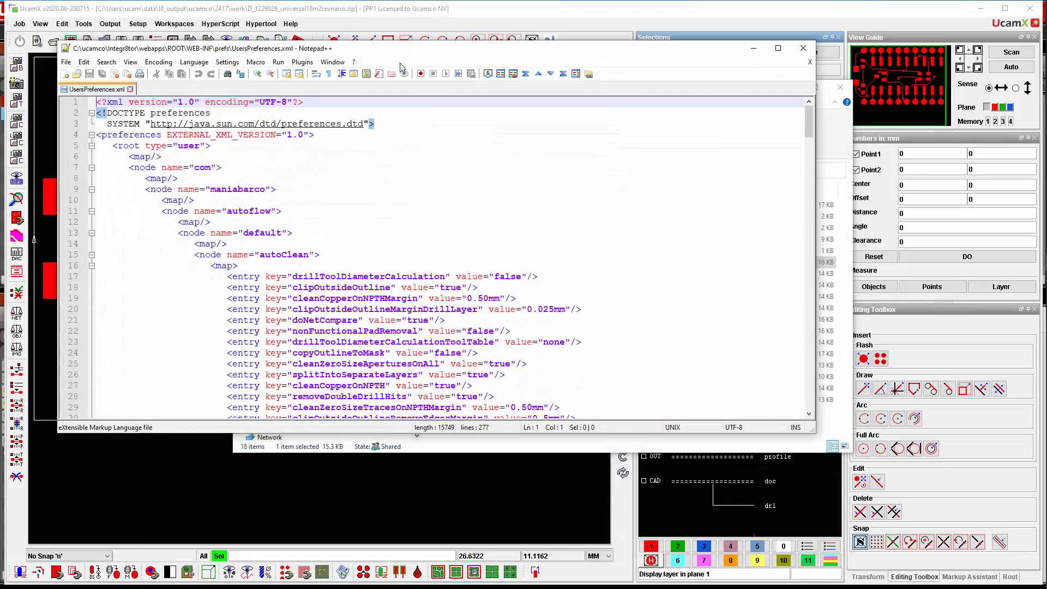
# Step: Find the cleanZeroSizeAperturesOnAll key among the autoClean entries and highlight its name
pyautogui.scroll(-4, 350, 295)
pyautogui.scroll(-2, 349, 295)
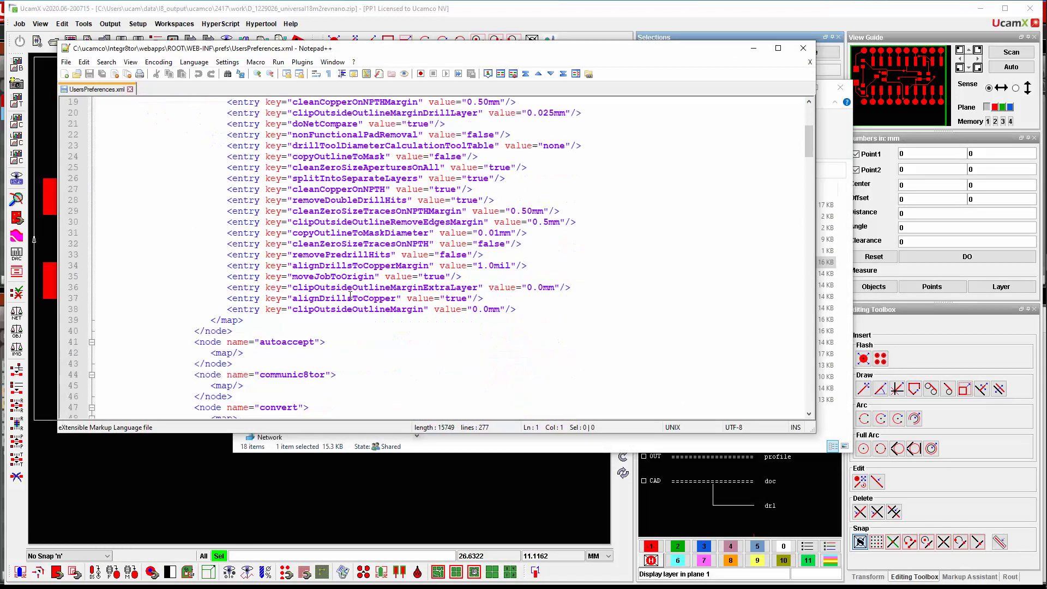
pyautogui.scroll(1, 351, 218)
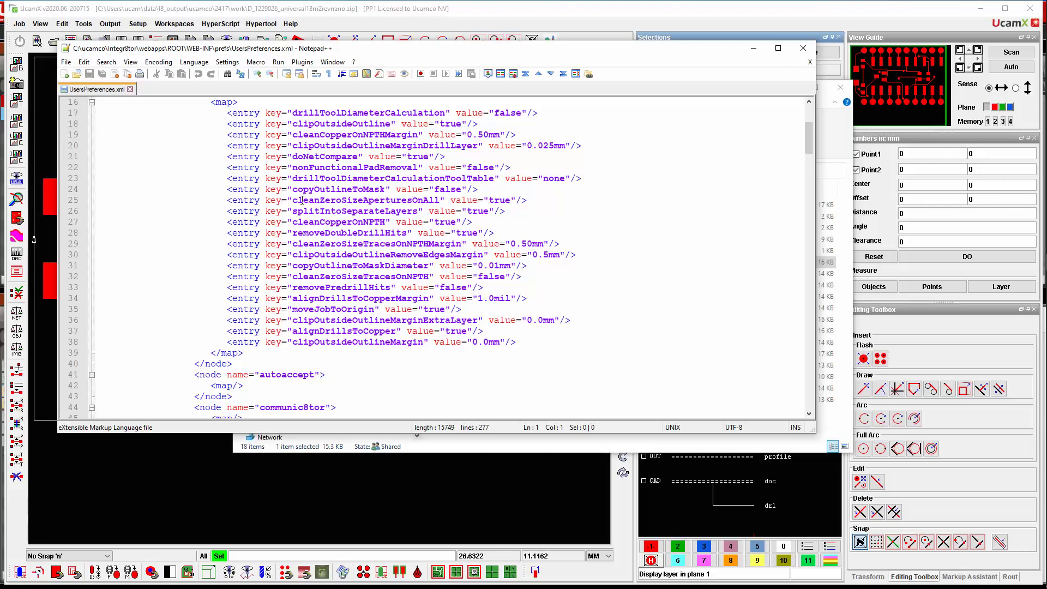
pyautogui.moveTo(301, 200); pyautogui.dragTo(438, 200)
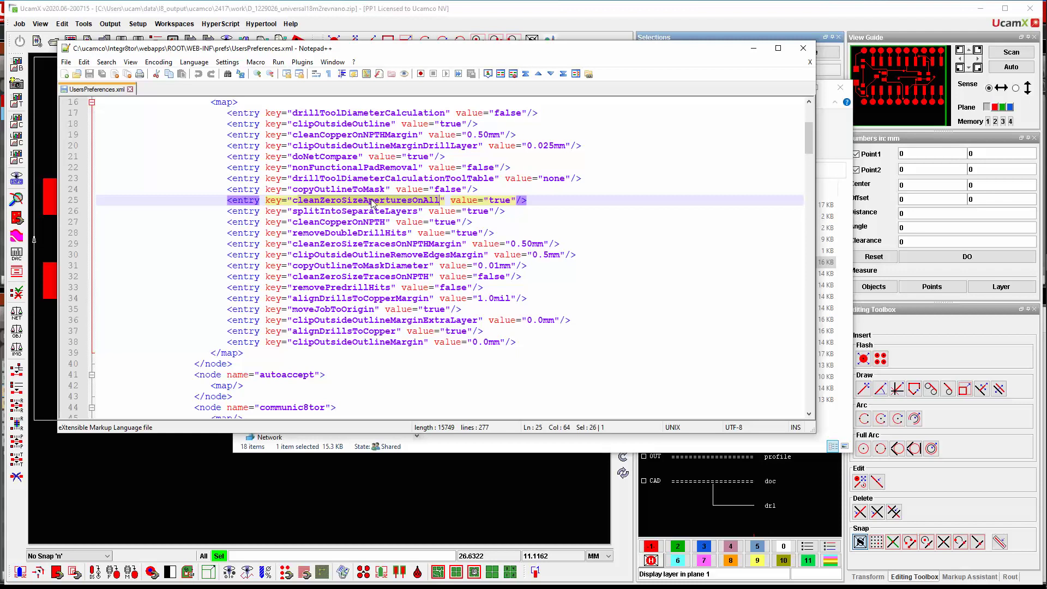
# Step: Highlight the cleanZeroSizeTracesOnNPTH key in the autoClean entries, close Notepad++ and minimize the prefs folder window
pyautogui.click(334, 278)
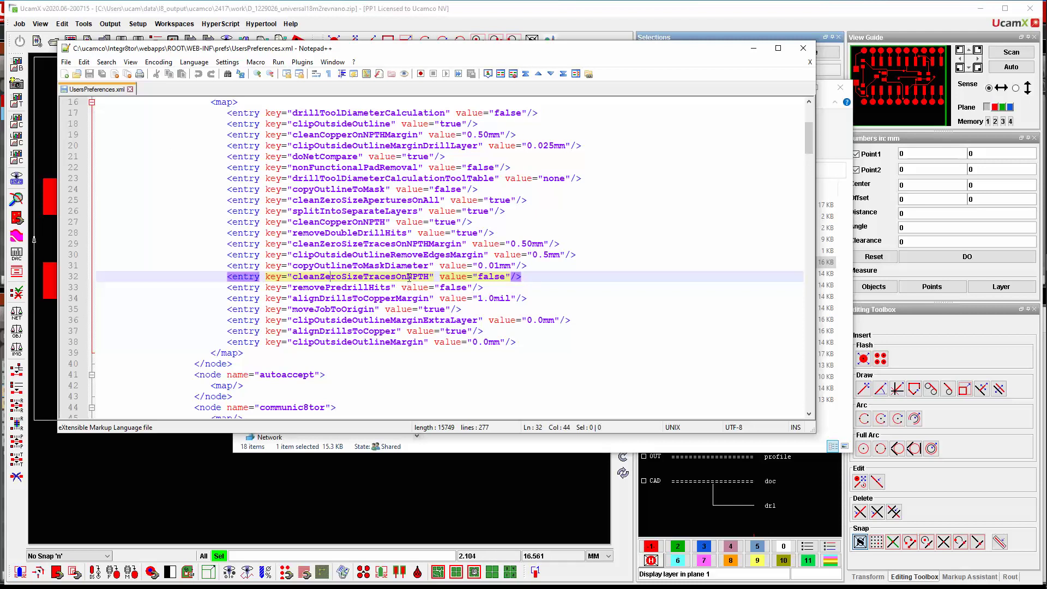
pyautogui.moveTo(285, 50); pyautogui.dragTo(431, 98)
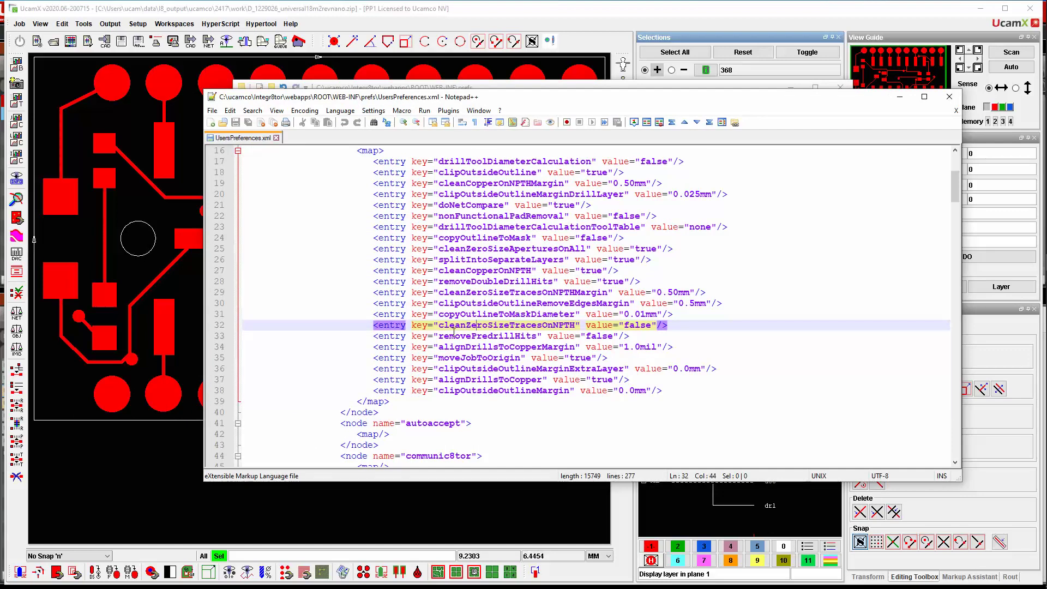
pyautogui.moveTo(445, 326); pyautogui.dragTo(571, 328)
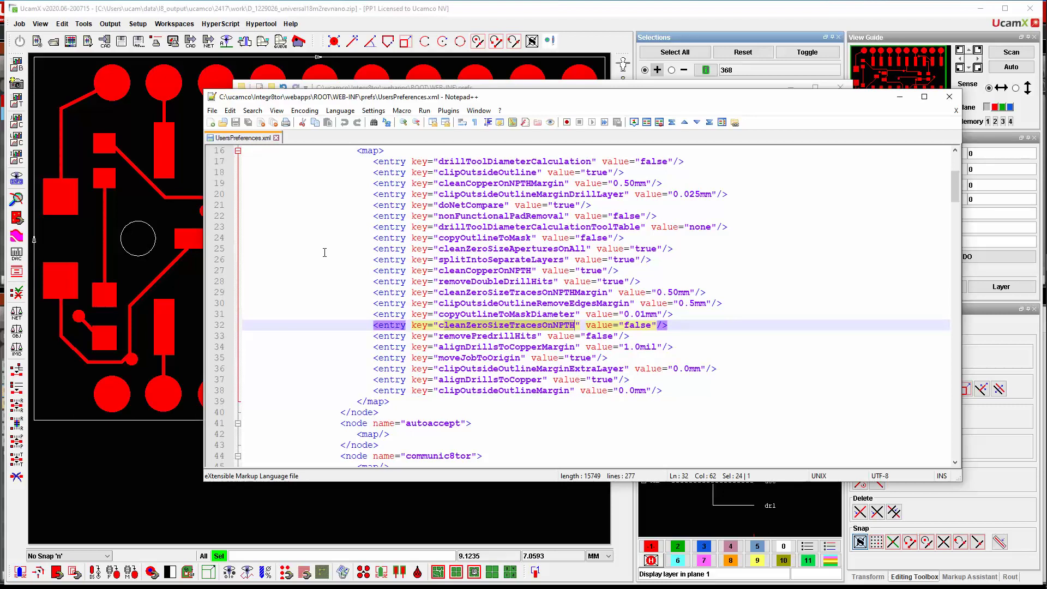
pyautogui.click(949, 96)
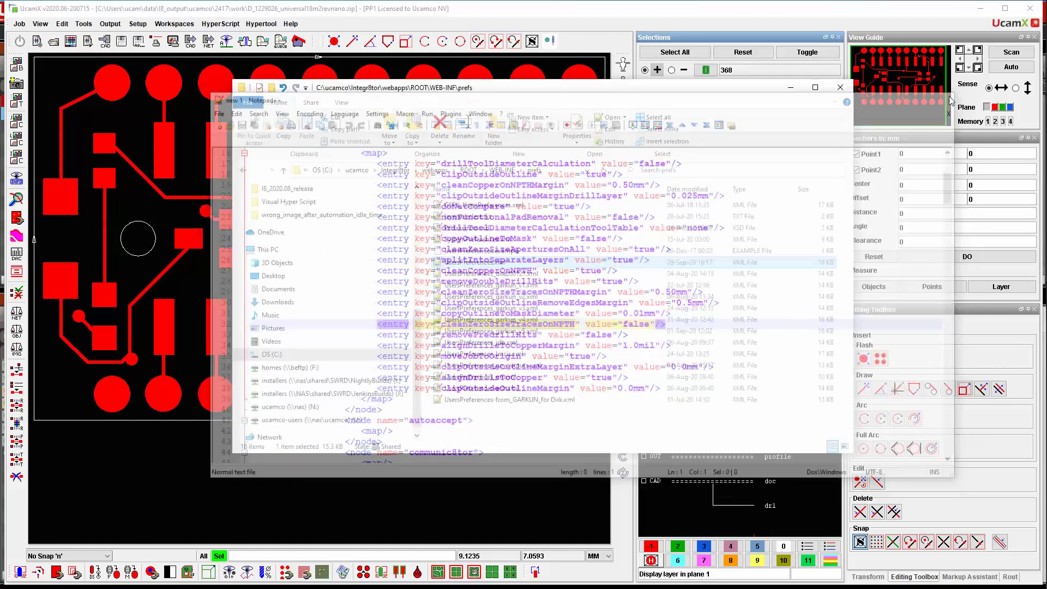
pyautogui.click(790, 88)
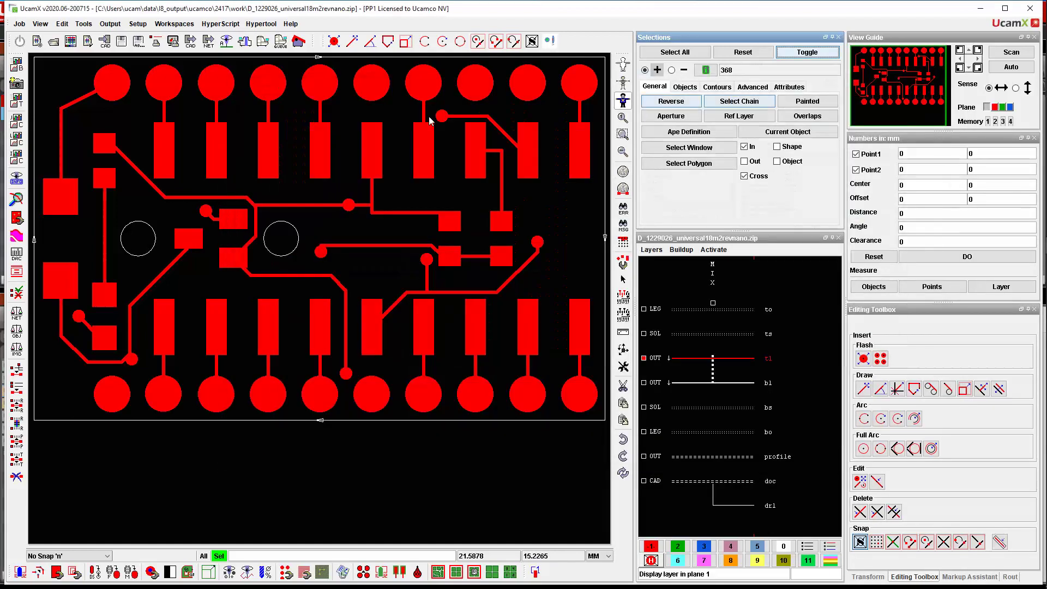
# Step: Quit the 0-size aperture job in UcamX with the Close Job option, without recalculating the QED
pyautogui.click(19, 24)
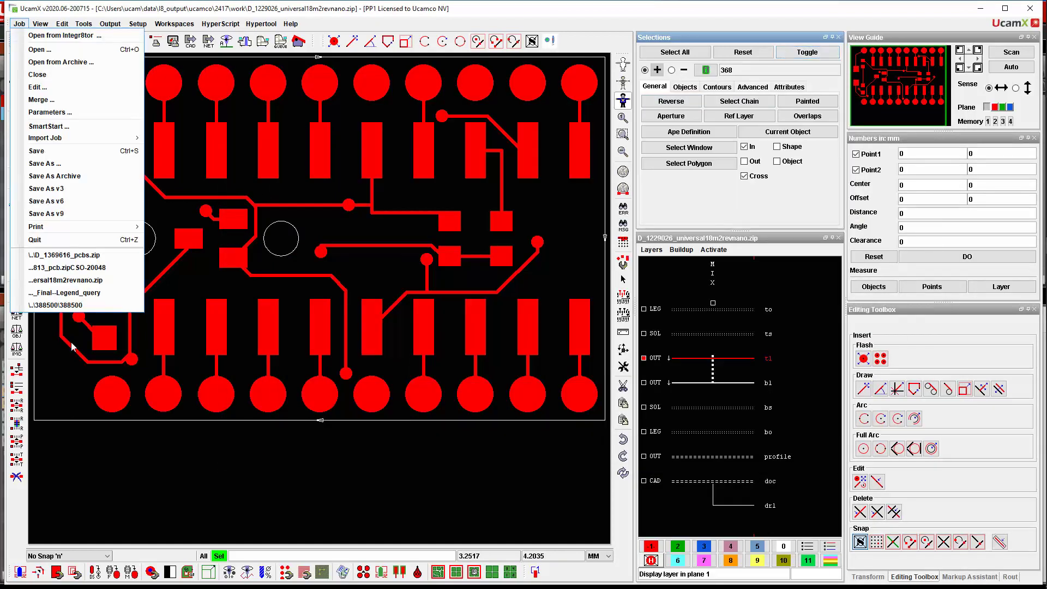
pyautogui.click(35, 242)
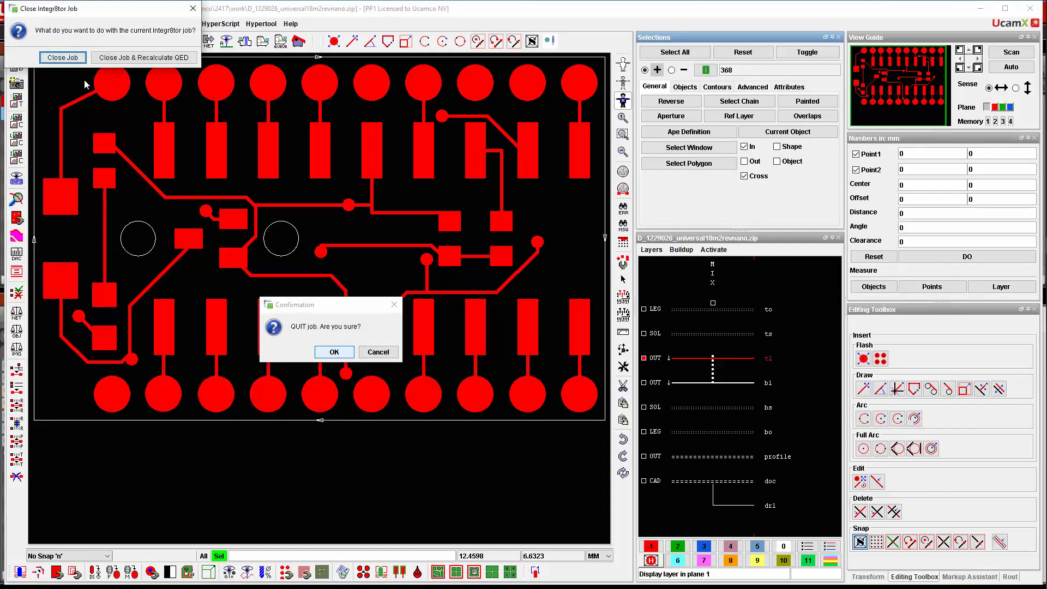
pyautogui.click(63, 58)
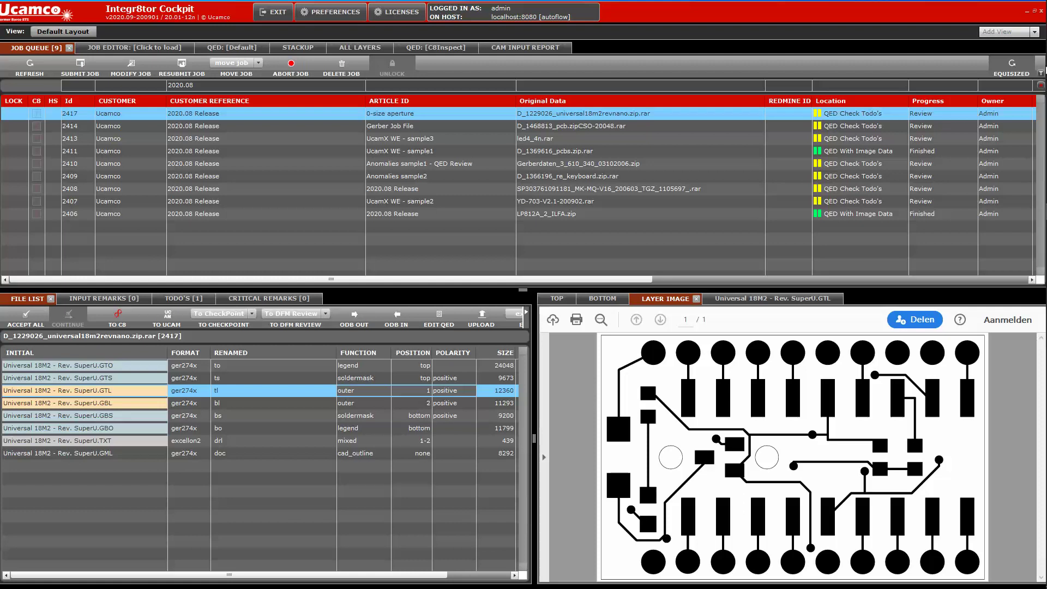
# Step: Open the cleaned job D_1229026_universal18m2revnano.zip.job from i8_export\Ucamco\2417\clean in UcamX and cancel the Job Definition dialog
pyautogui.click(1029, 8)
pyautogui.moveTo(1032, 64)
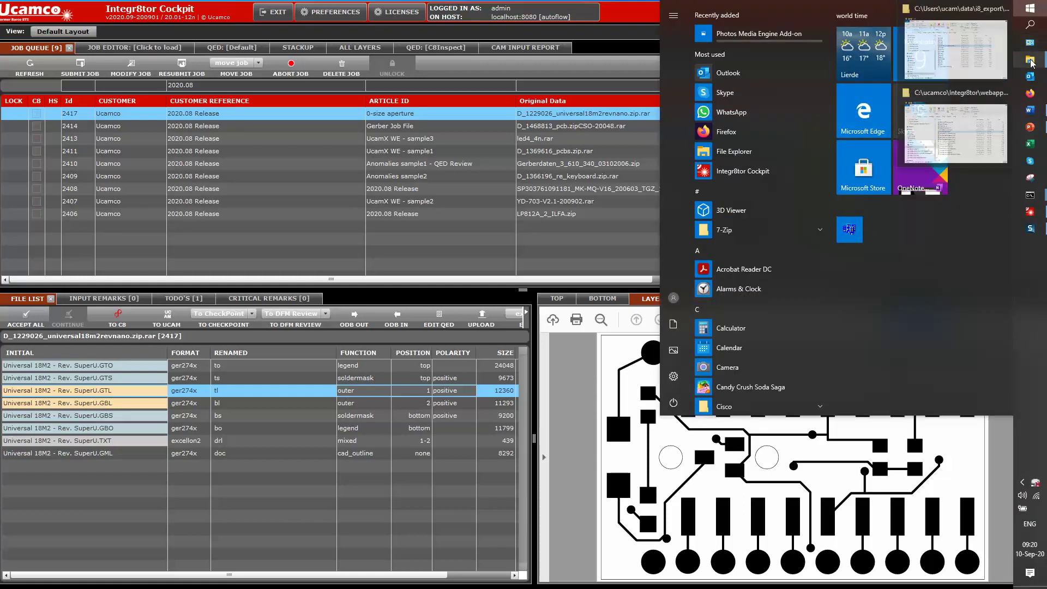
pyautogui.click(980, 142)
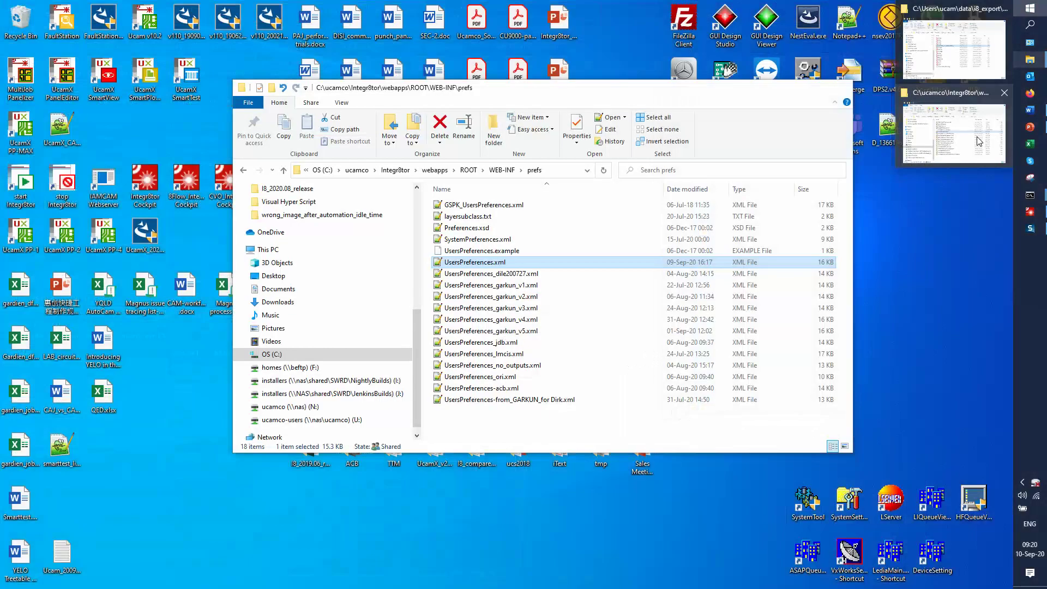
pyautogui.click(963, 52)
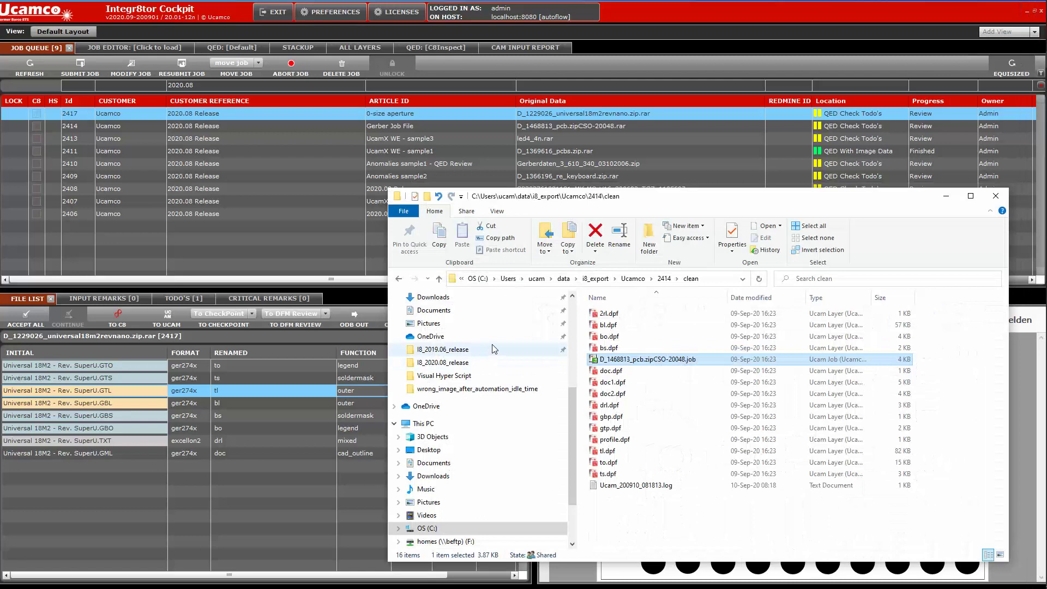
pyautogui.click(643, 281)
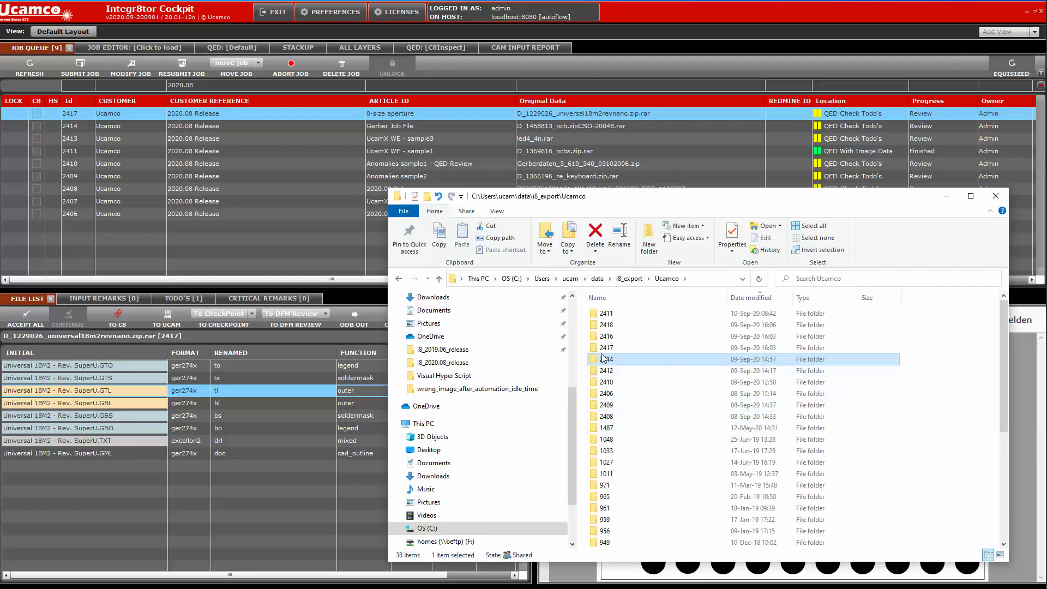
pyautogui.doubleClick(606, 348)
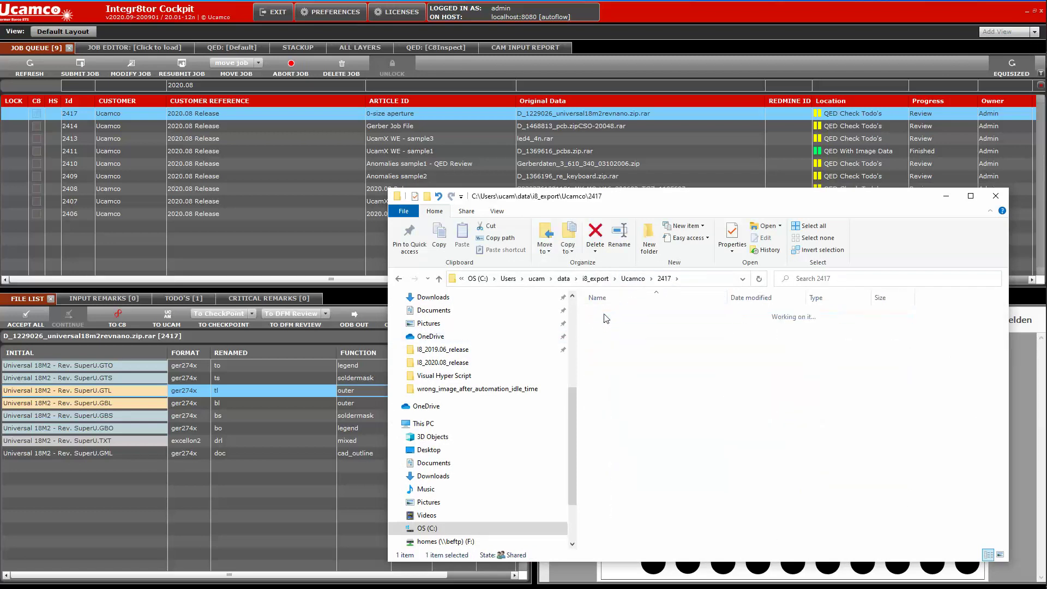
pyautogui.doubleClick(604, 314)
pyautogui.click(669, 361)
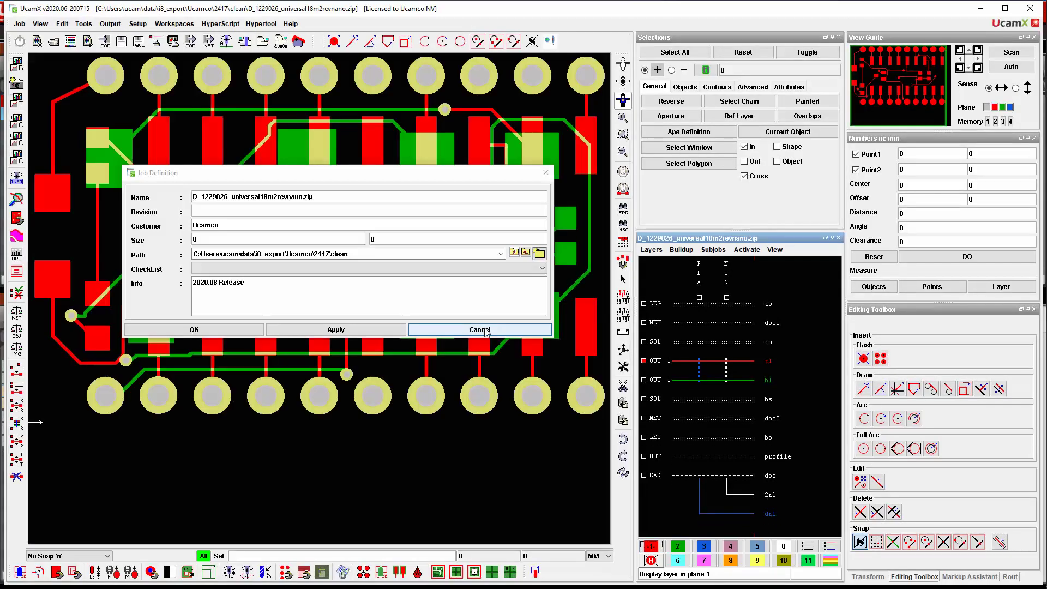
pyautogui.click(484, 331)
# Step: Hide layer bl, then check layer tl for zero-size apertures using the Aperture Manager and a temporary selection of all objects
pyautogui.click(746, 376)
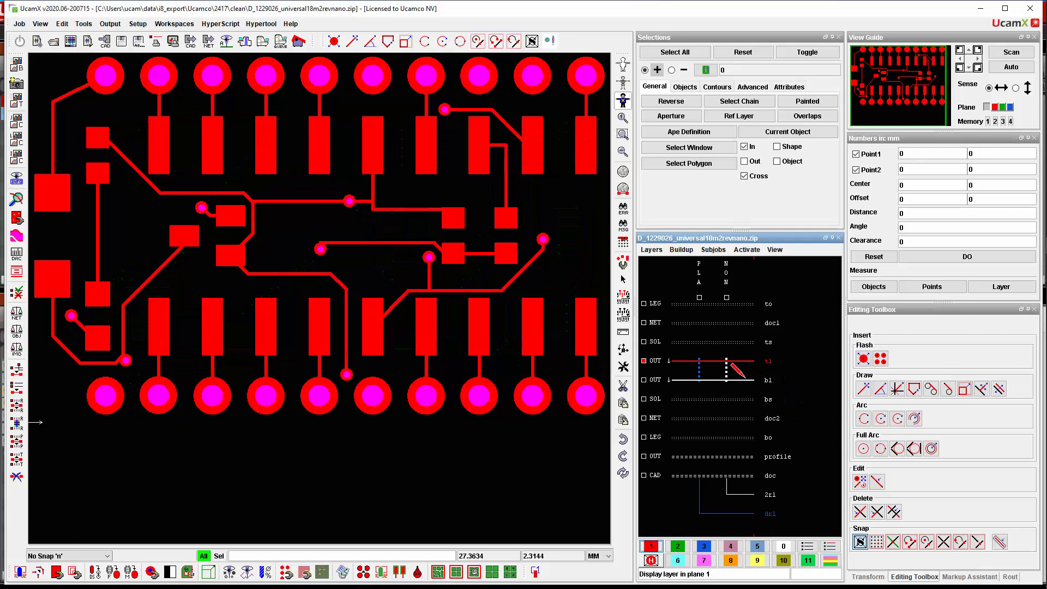
pyautogui.click(623, 265)
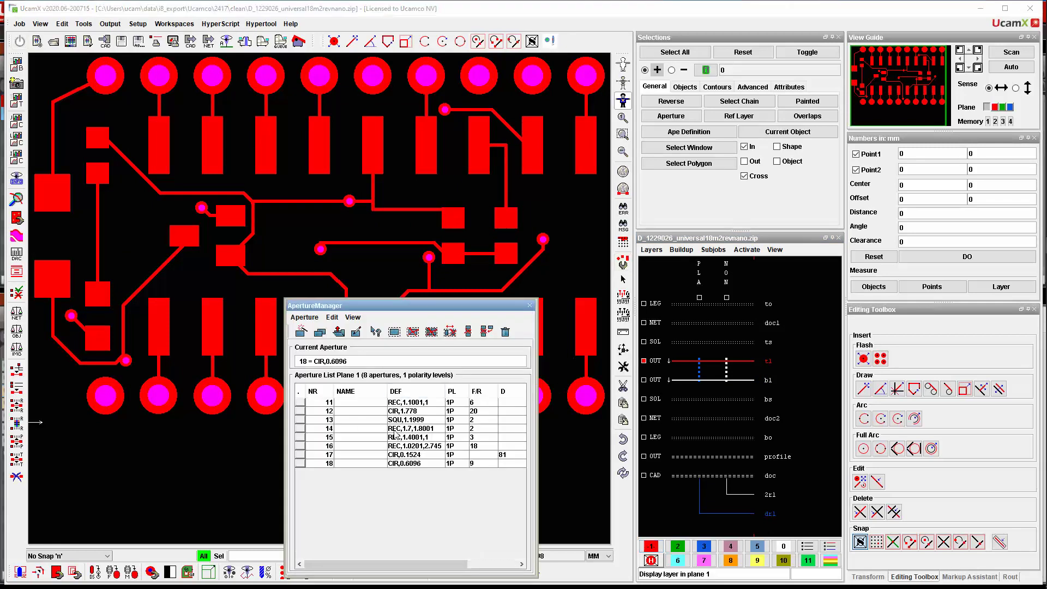
pyautogui.click(674, 52)
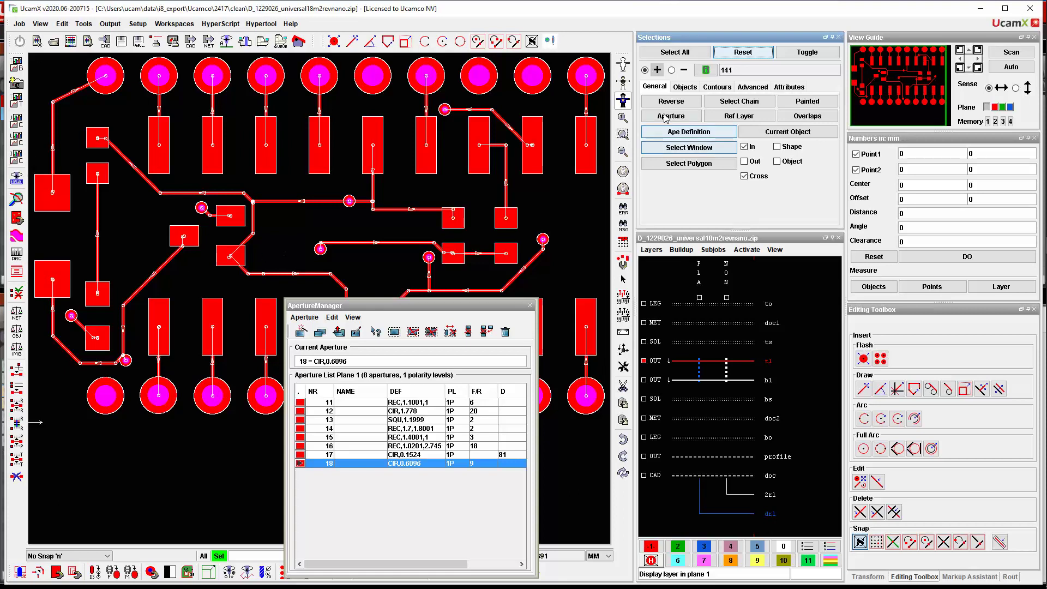
pyautogui.click(743, 52)
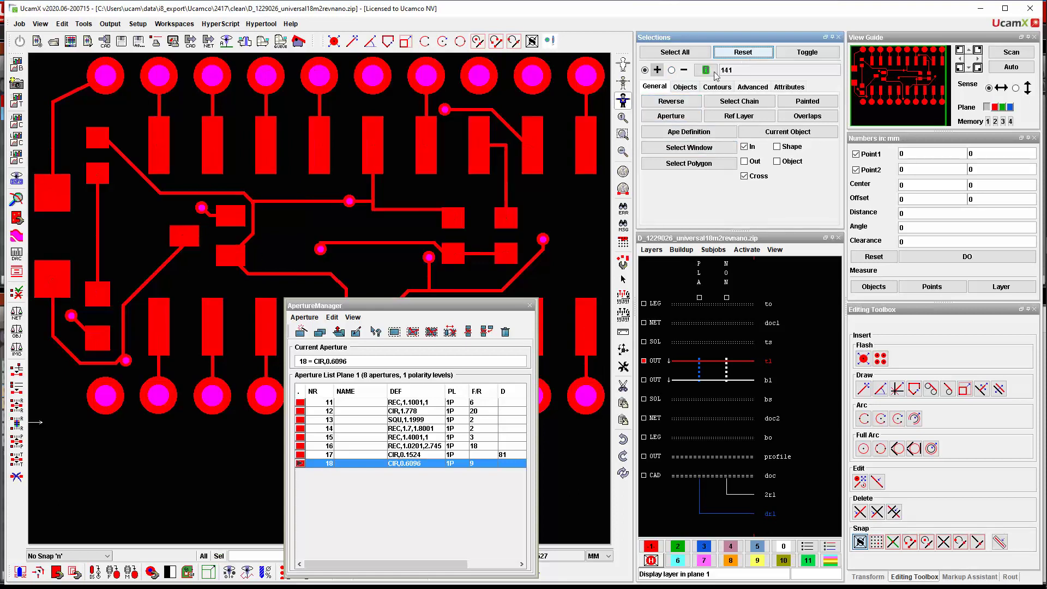
pyautogui.click(530, 305)
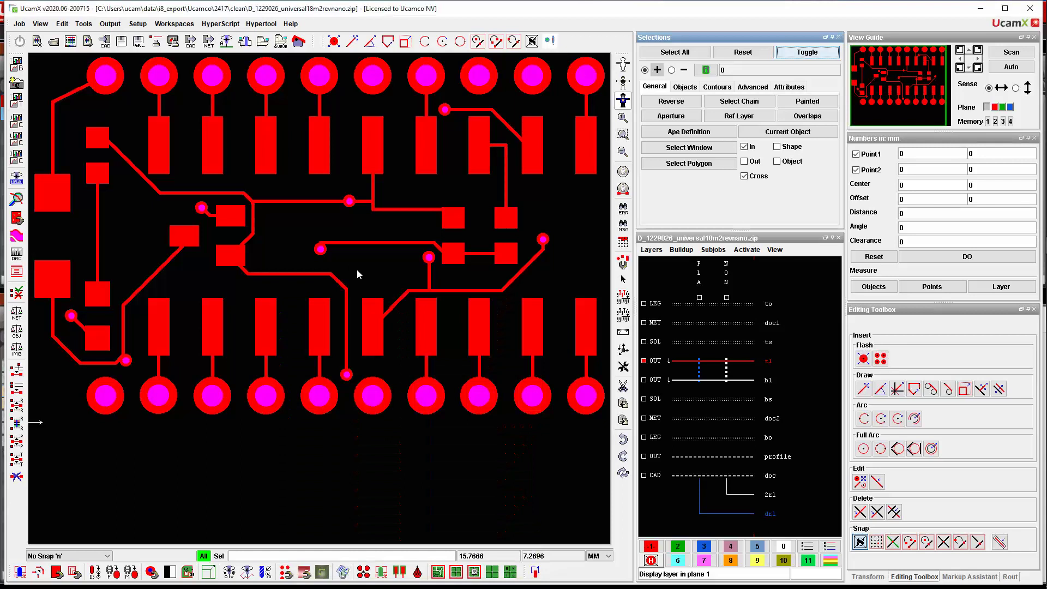
# Step: Quit the cleaned job in UcamX and confirm
pyautogui.click(20, 23)
pyautogui.click(35, 292)
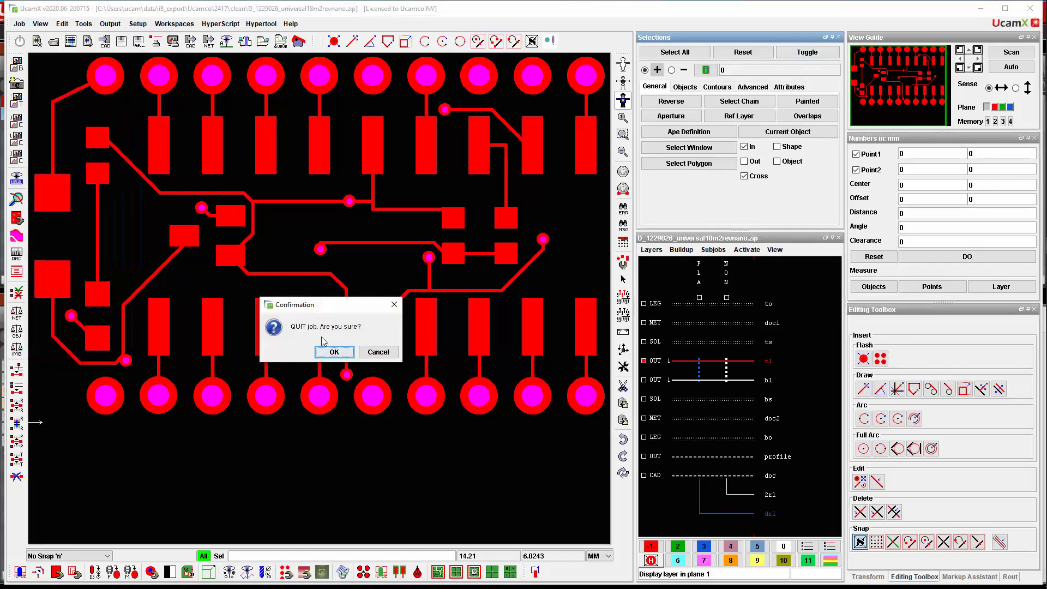
pyautogui.click(334, 351)
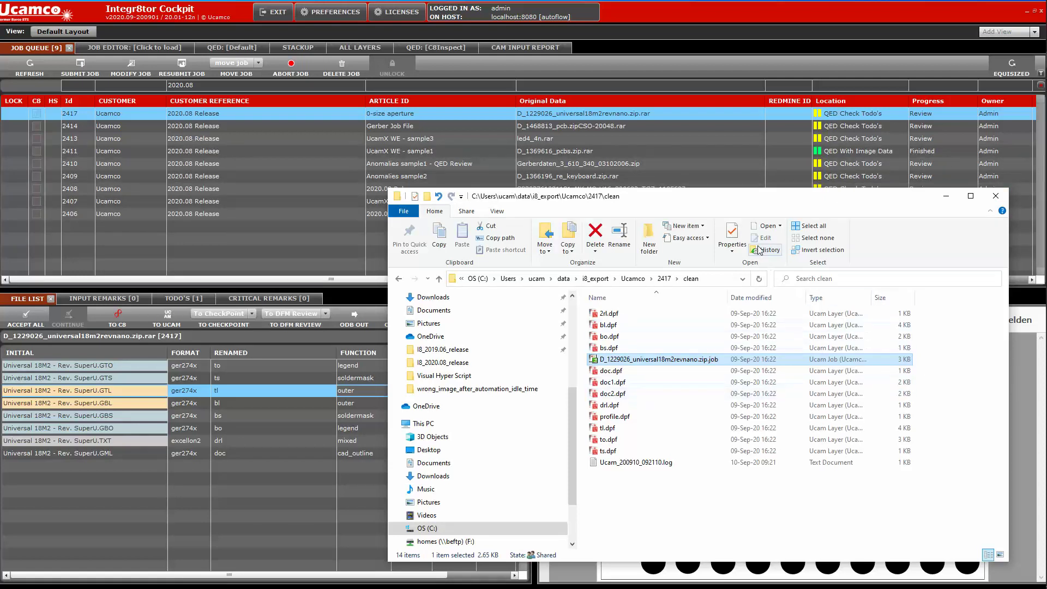
# Step: Close the File Explorer window and select the Gerber Job File job in the Integr8tor job queue
pyautogui.click(995, 195)
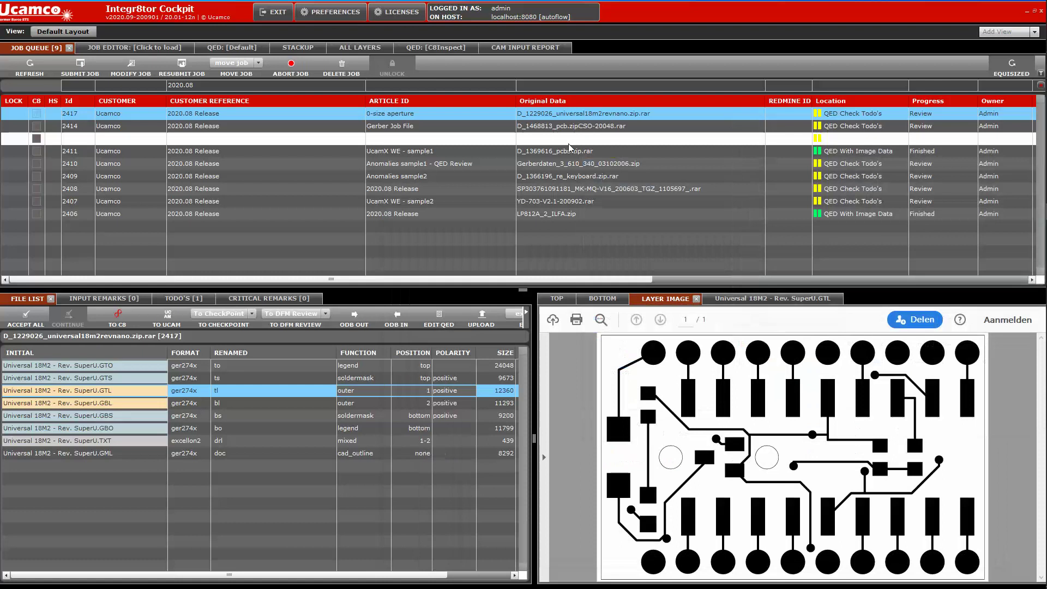
pyautogui.click(441, 117)
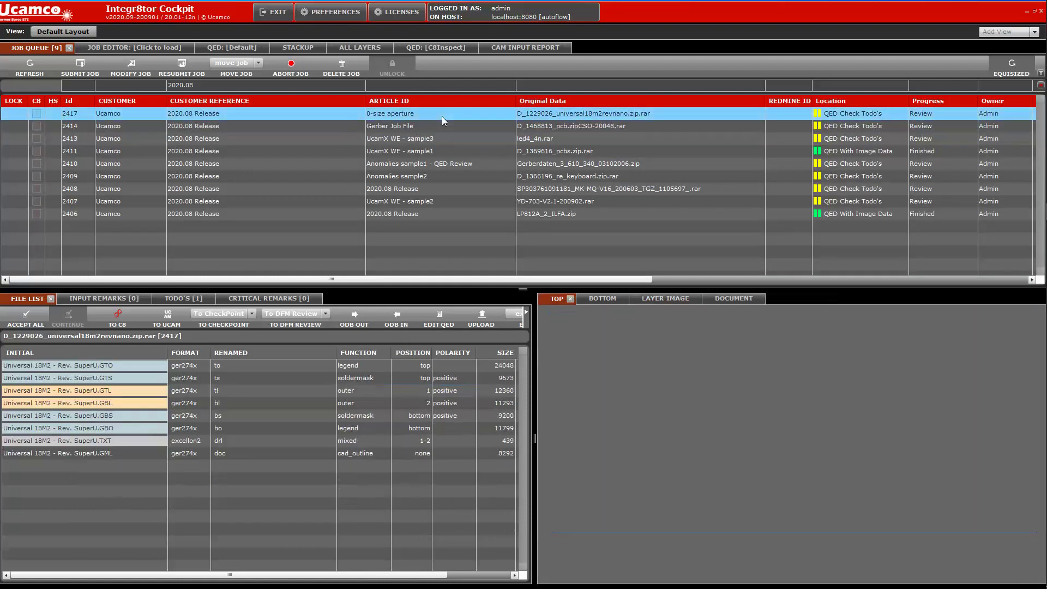
pyautogui.click(433, 127)
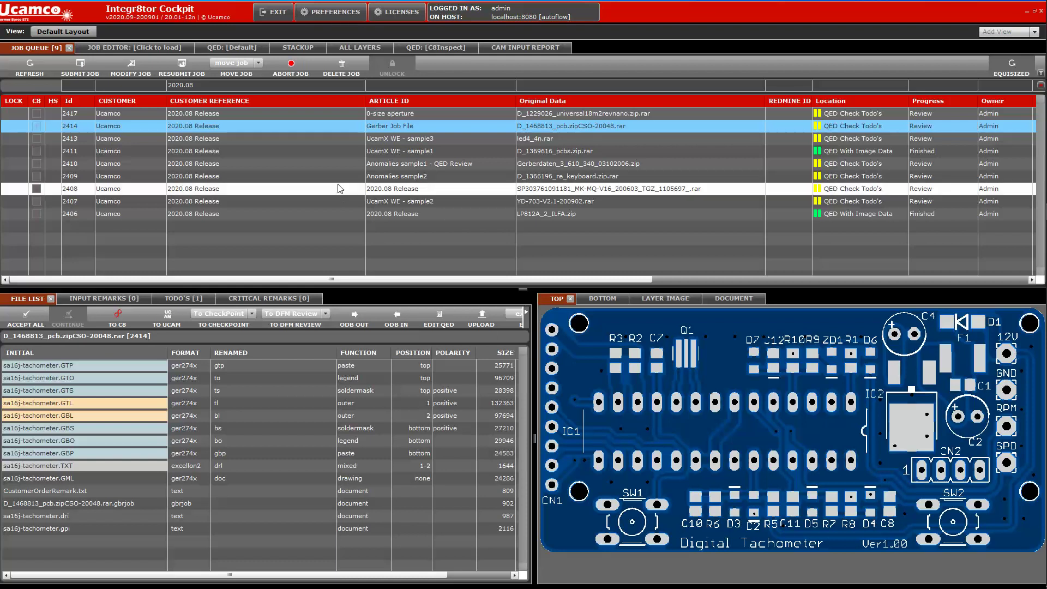
# Step: Open UsersPreferences.xml from the Integr8tor webapps\ROOT\WEB-INF\prefs folder in Notepad++
pyautogui.moveTo(1044, 196)
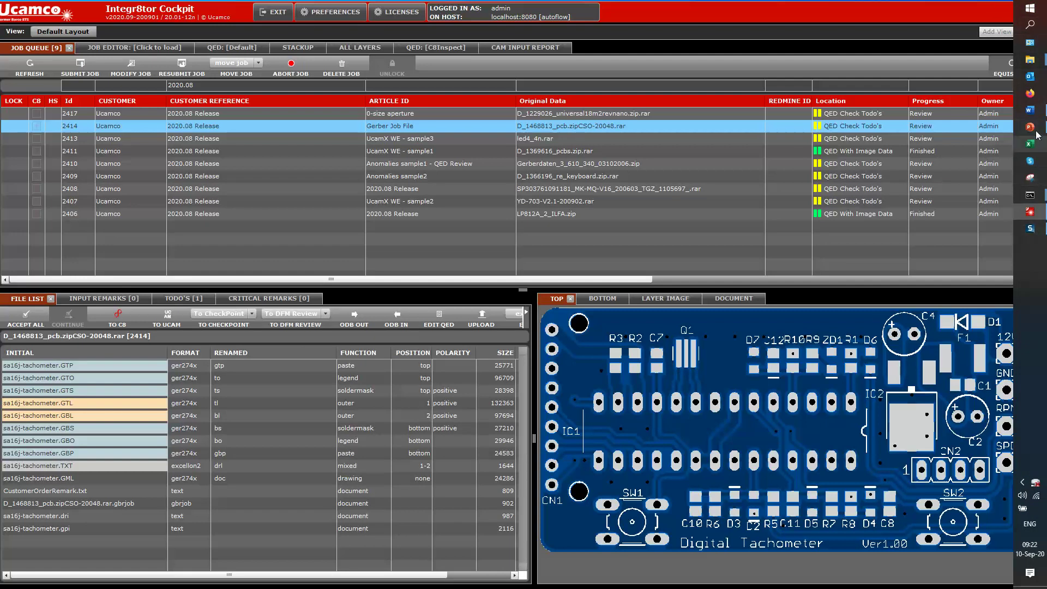
pyautogui.moveTo(1034, 62)
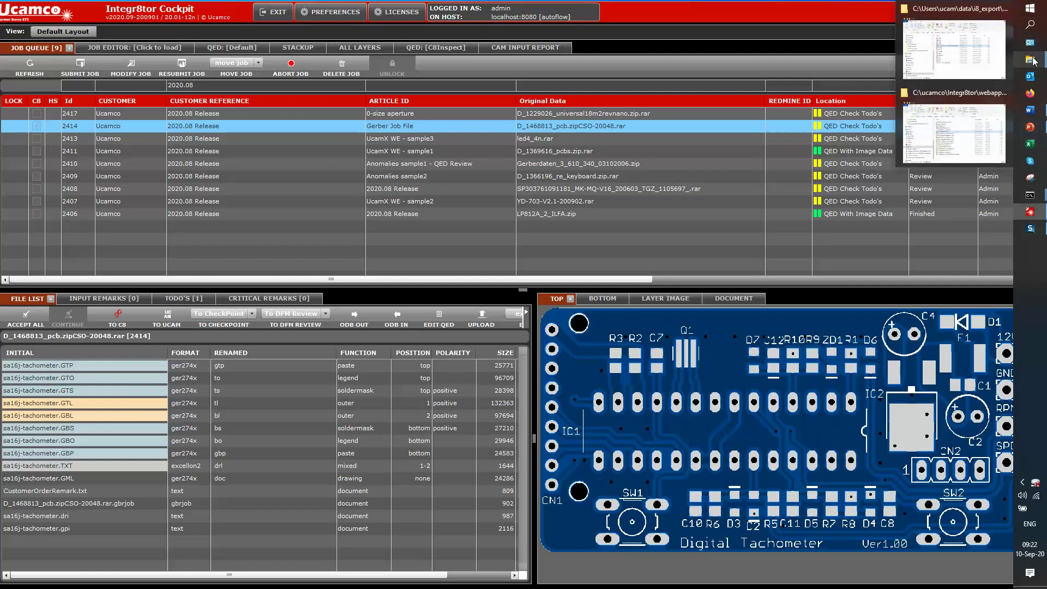
pyautogui.click(954, 134)
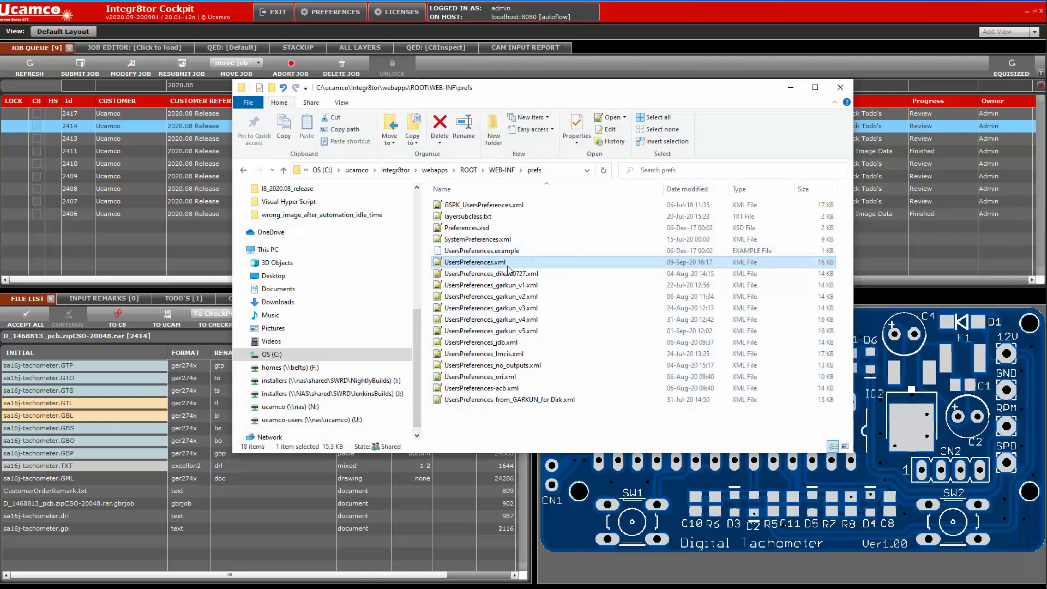
pyautogui.rightClick(507, 269)
pyautogui.click(546, 349)
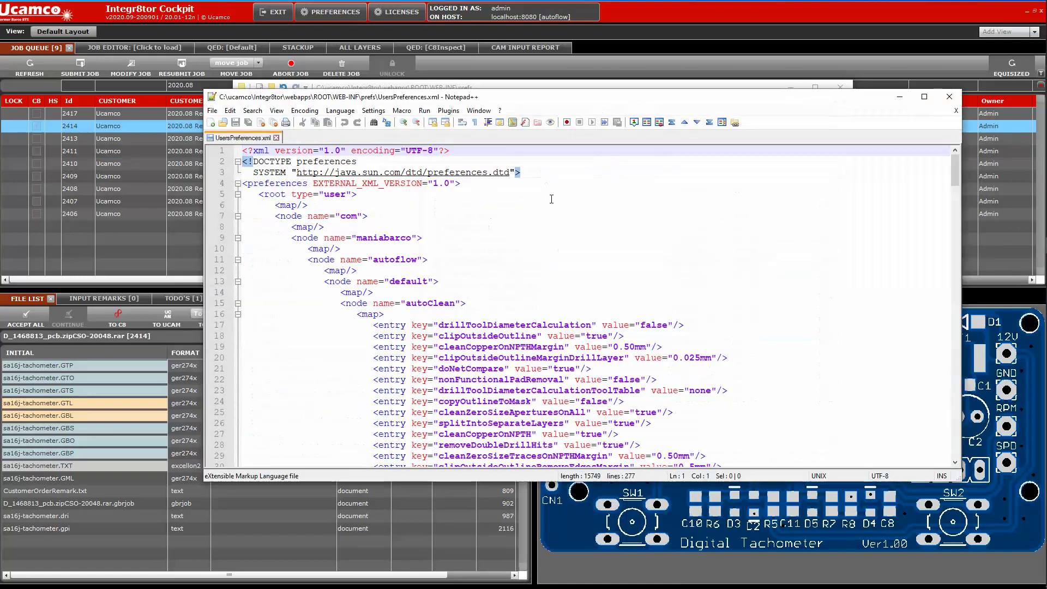
# Step: Highlight the moveJobToOrigin entry and its value in the autoClean preferences, then minimize Notepad++ and the prefs folder window
pyautogui.scroll(-6, 551, 199)
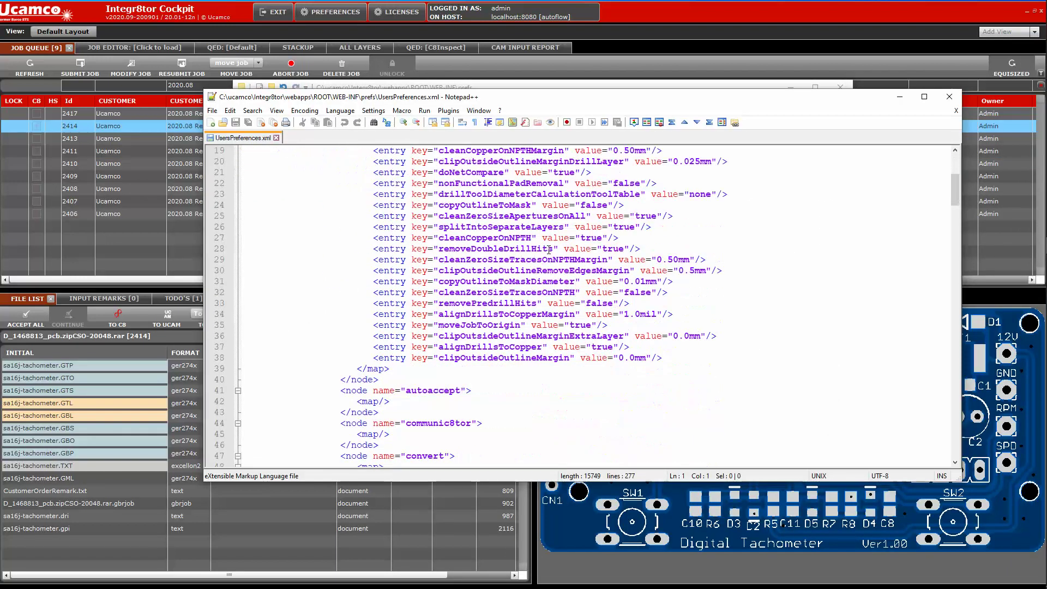
pyautogui.doubleClick(472, 327)
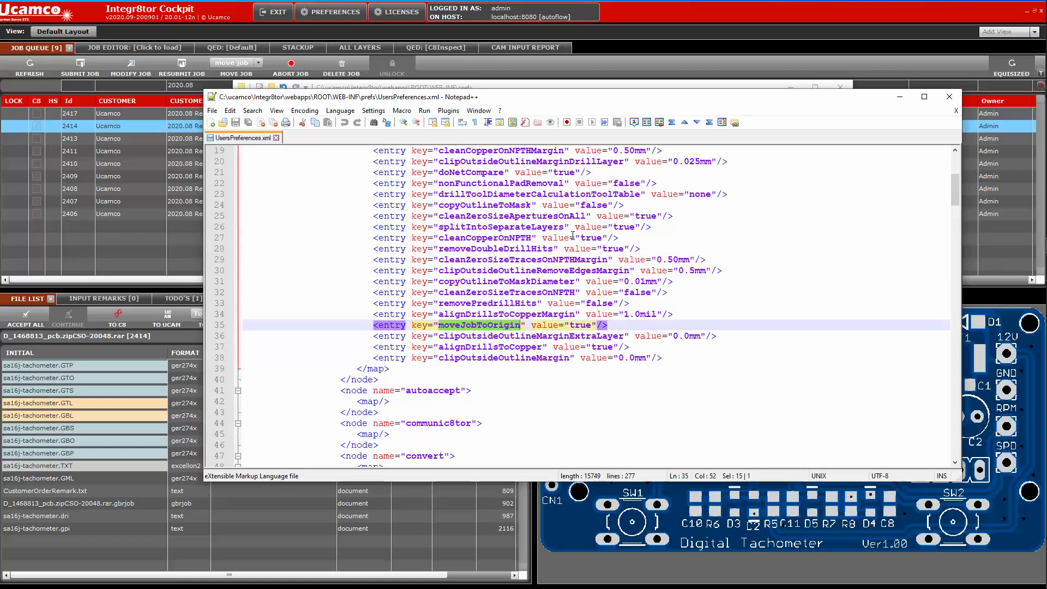
pyautogui.doubleClick(580, 326)
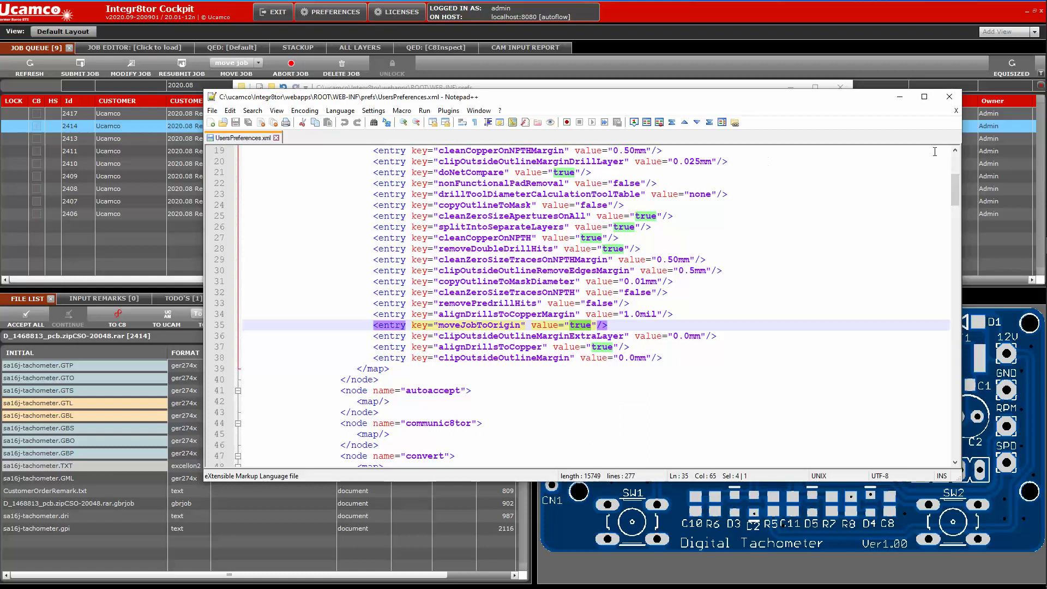
pyautogui.click(900, 96)
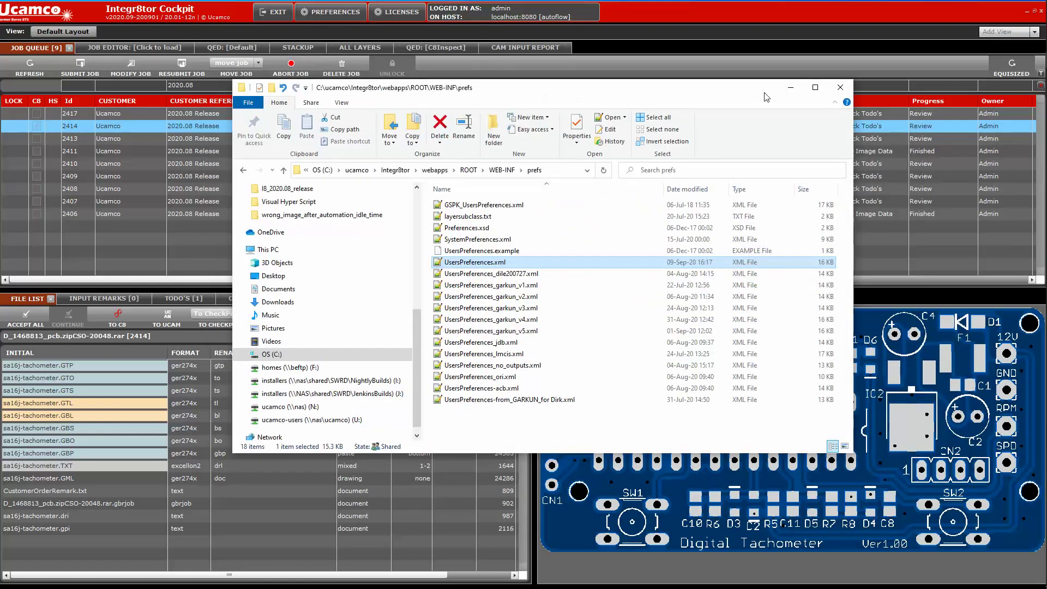
pyautogui.click(791, 89)
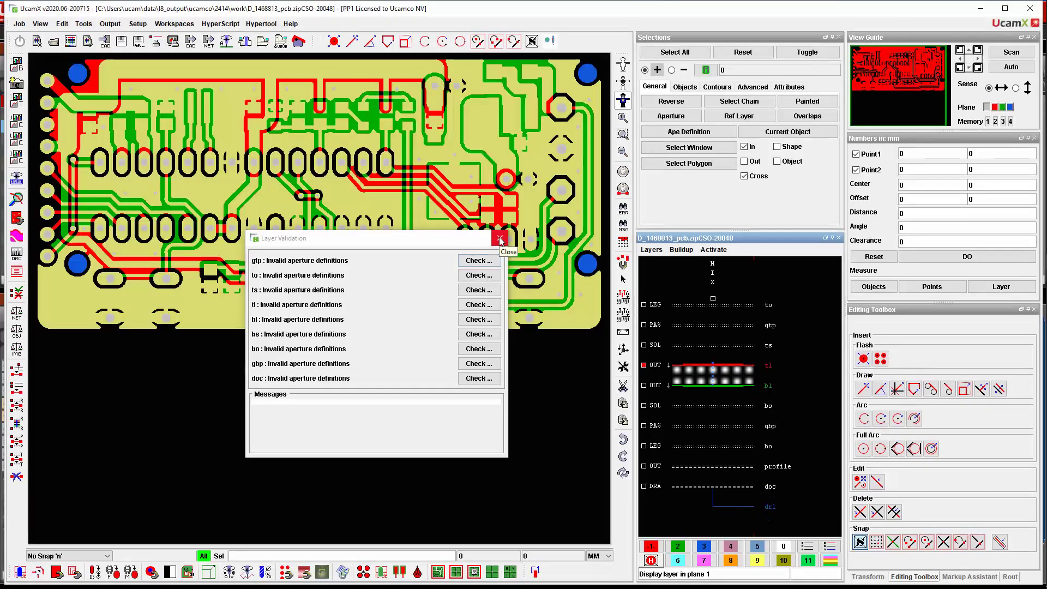
# Step: Close the Layer Validation dialog in UcamX, display the profile layer and inspect its lower-left corner relative to the origin
pyautogui.click(500, 239)
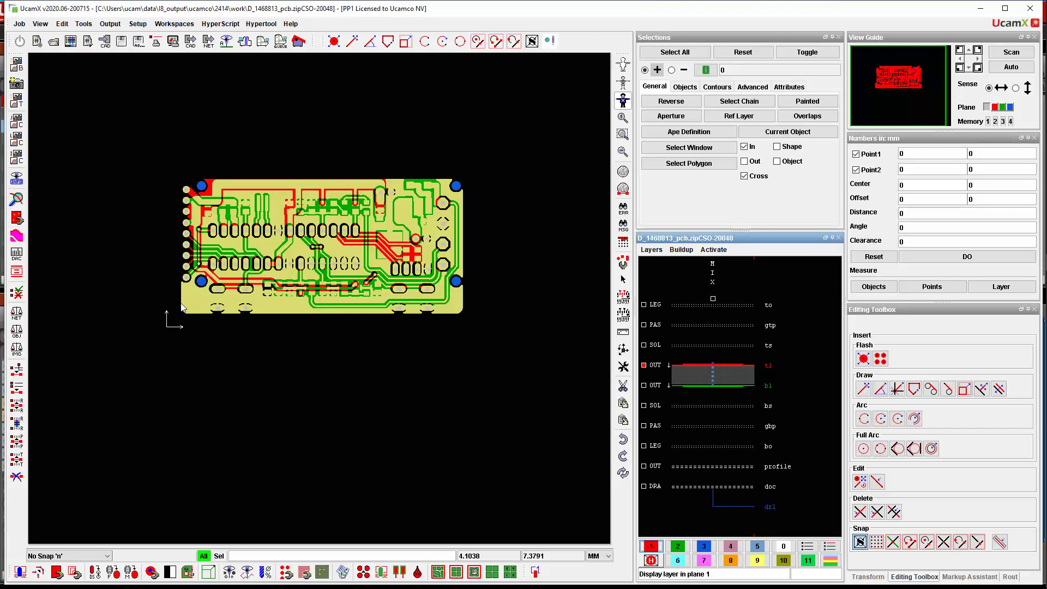
pyautogui.click(740, 464)
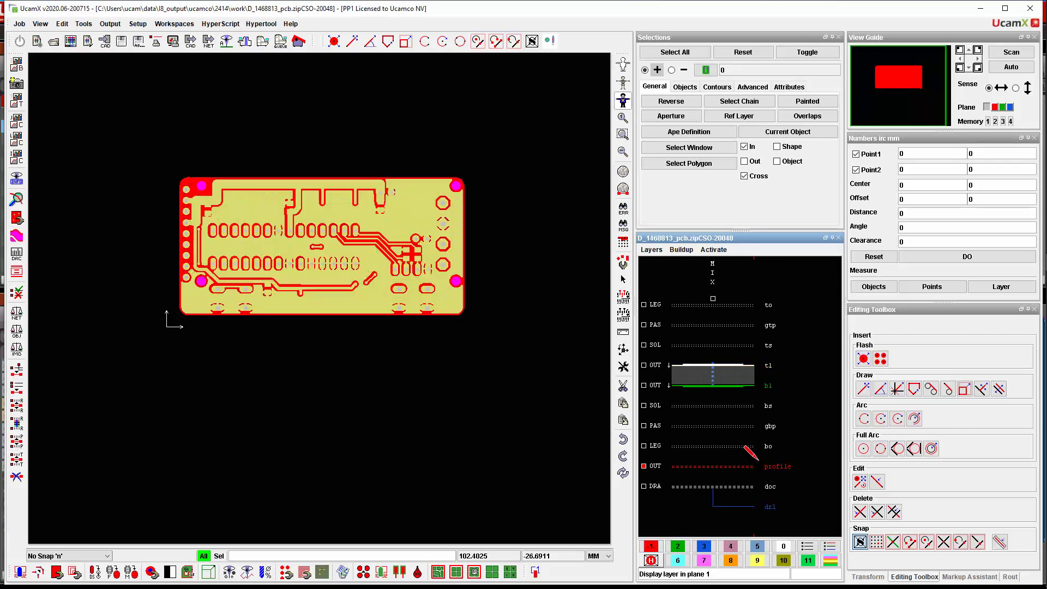
pyautogui.middleClick(183, 312)
pyautogui.scroll(5, 182, 312)
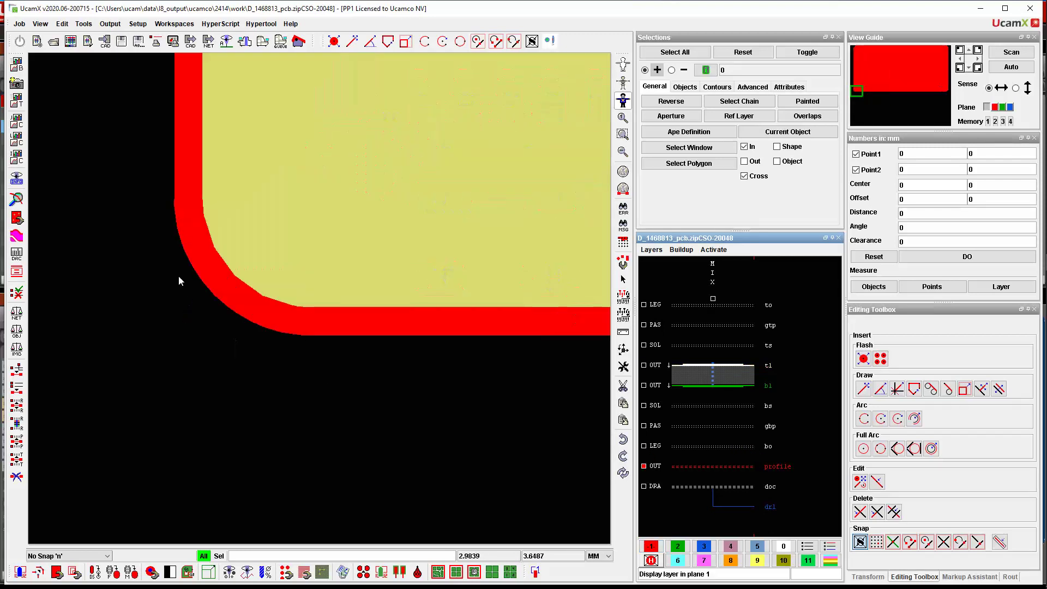
pyautogui.scroll(-3, 277, 308)
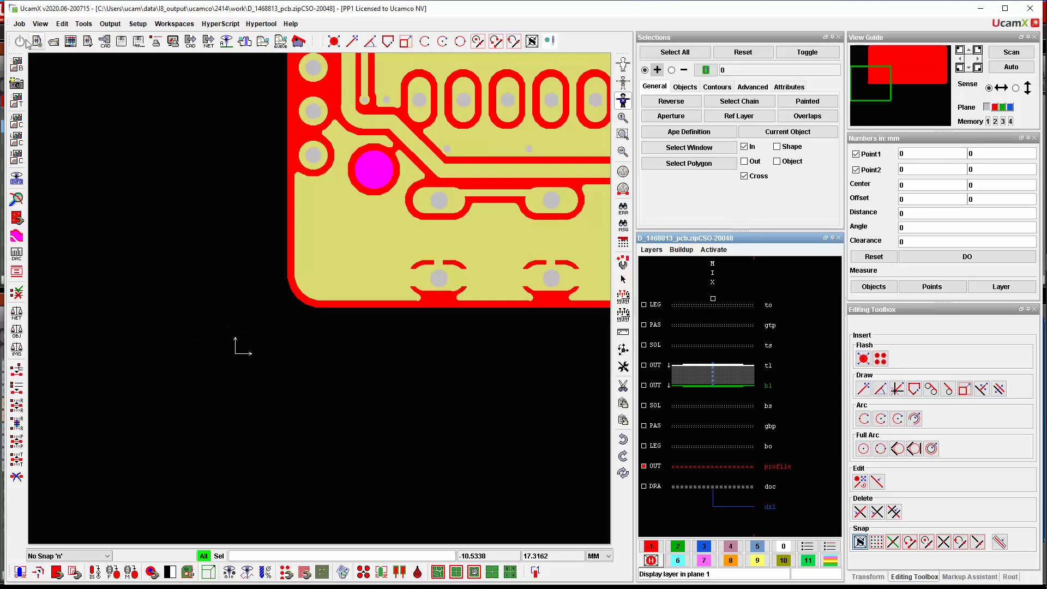
# Step: Quit the job in UcamX, confirm, and close the Integr8tor job without recalculating the QED
pyautogui.click(19, 24)
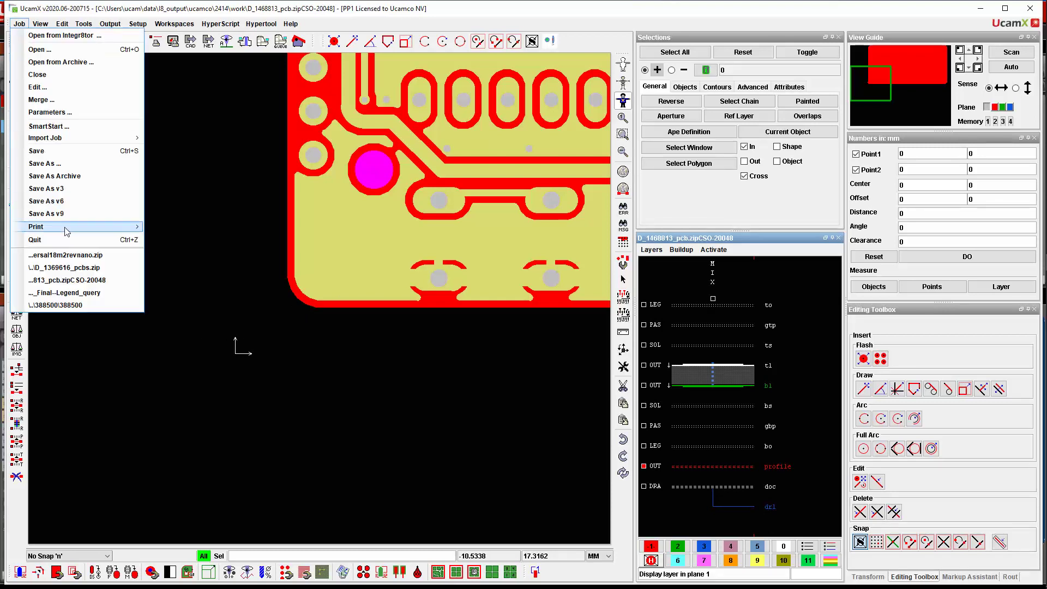
pyautogui.click(61, 241)
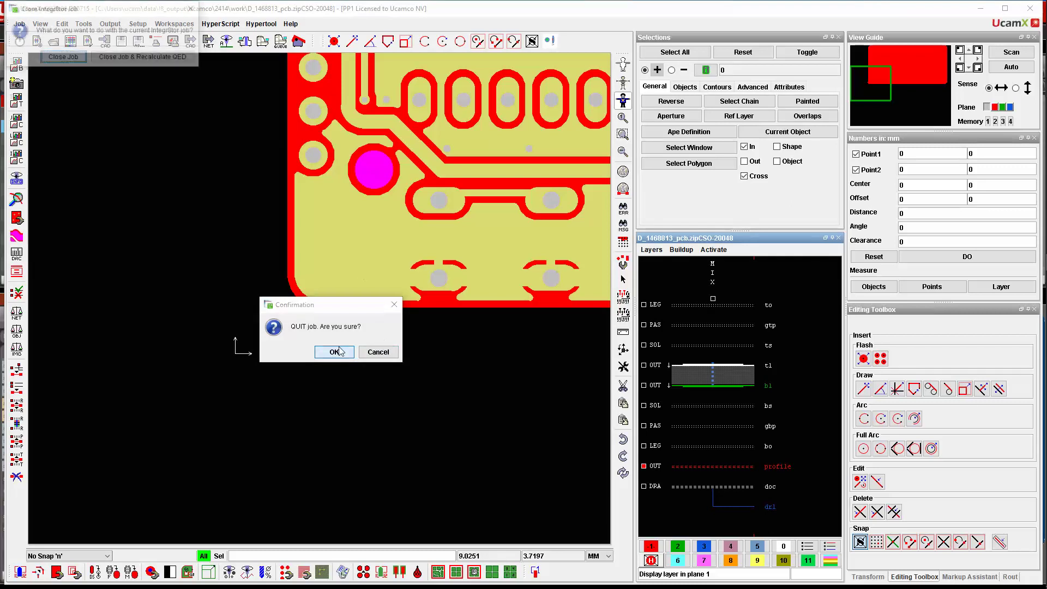
pyautogui.click(63, 57)
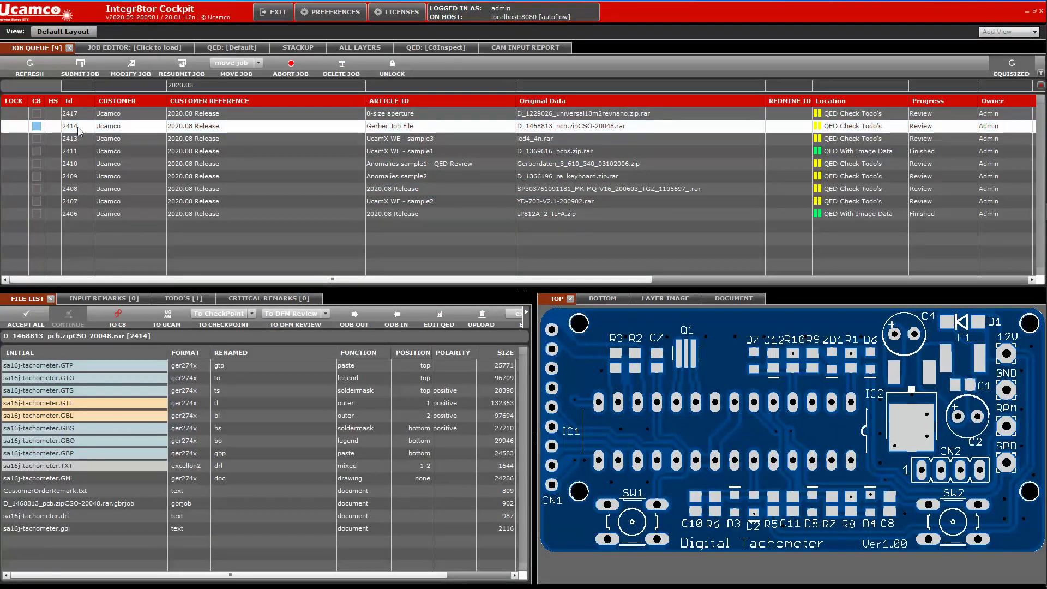
# Step: Browse to the i8_export\Ucamco\2414\clean folder in File Explorer
pyautogui.moveTo(1044, 17)
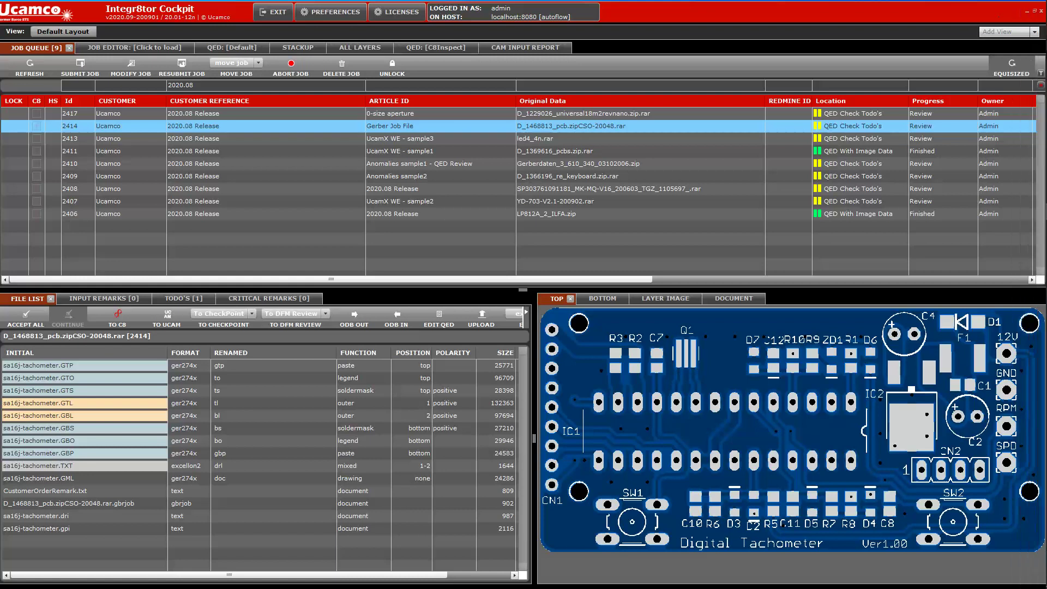
pyautogui.moveTo(1032, 66)
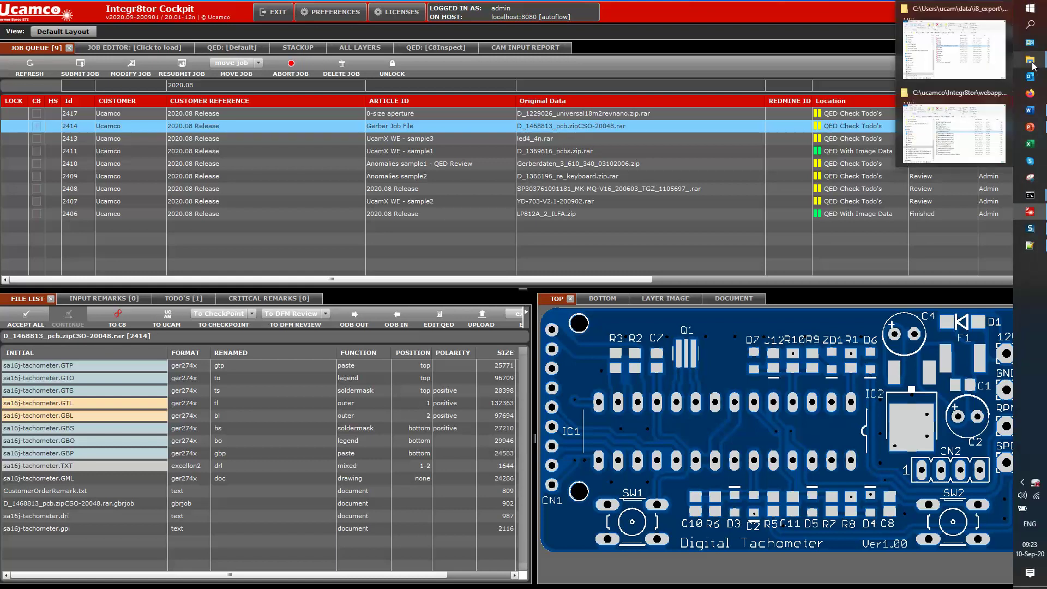
pyautogui.click(950, 49)
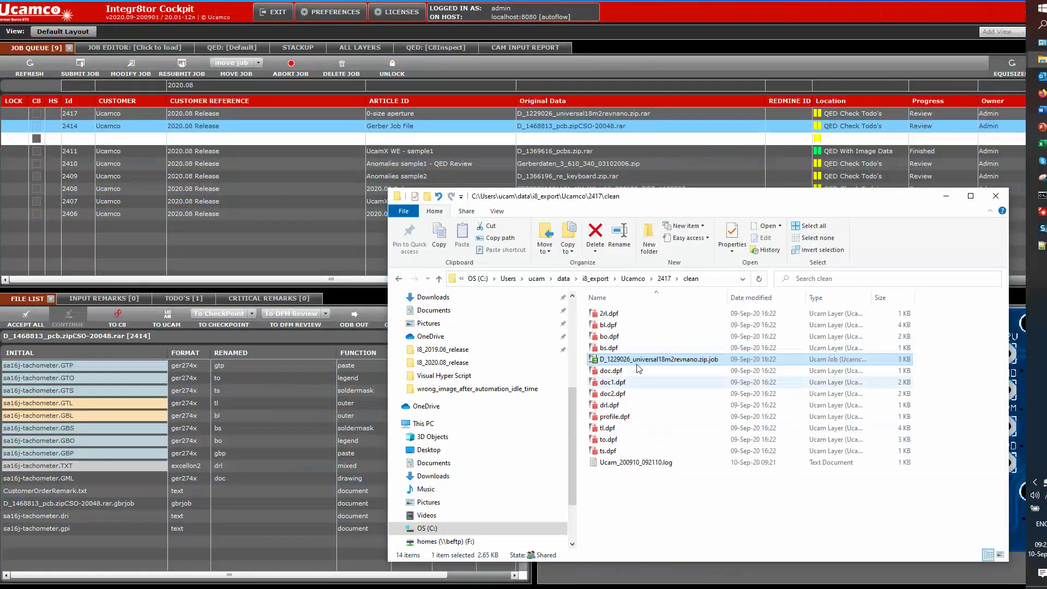
pyautogui.click(633, 279)
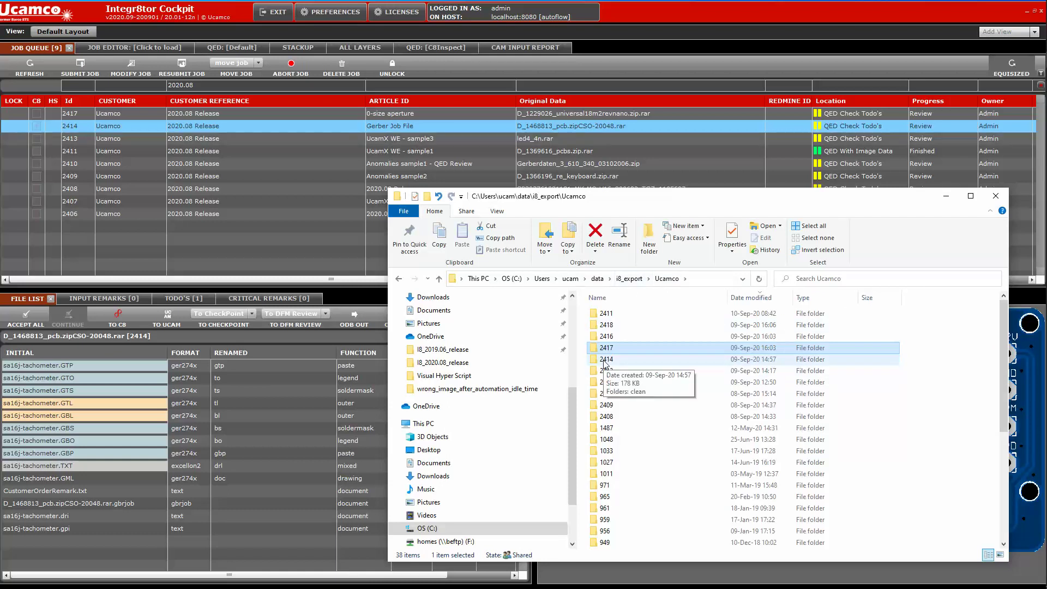
pyautogui.doubleClick(604, 360)
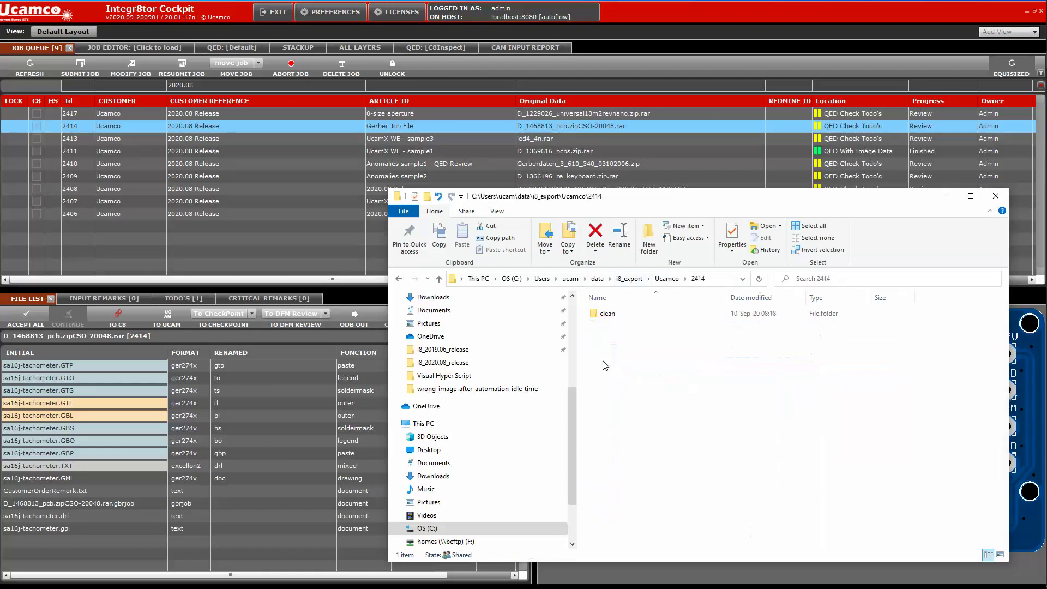
pyautogui.doubleClick(607, 313)
# Step: Open the cleaned job D_1468813_pcb.zipCSO-20048.job in UcamX and cancel the Job Definition dialog
pyautogui.click(667, 359)
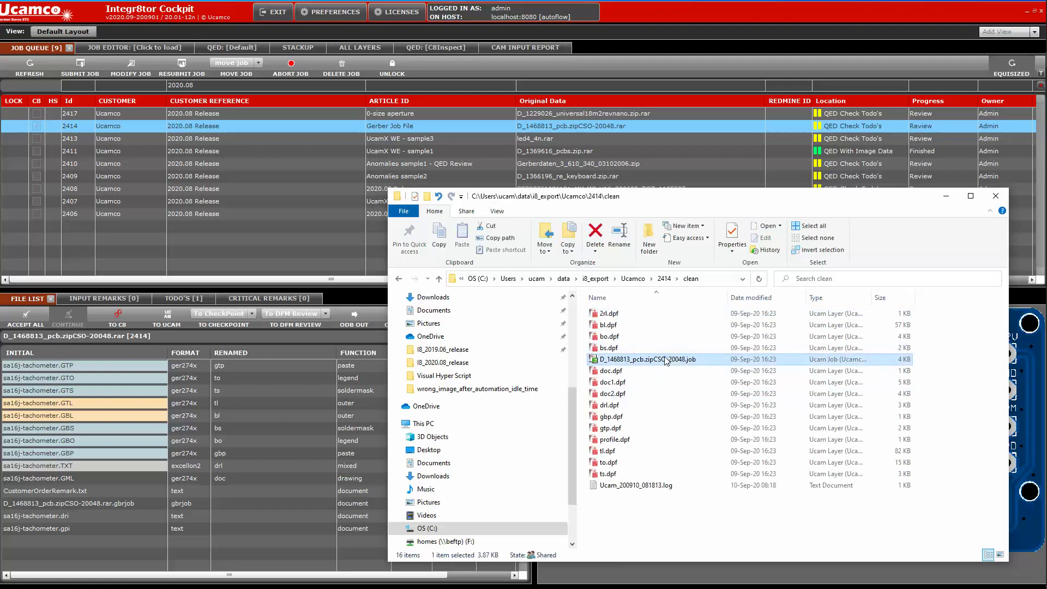
pyautogui.moveTo(663, 358); pyautogui.dragTo(770, 195)
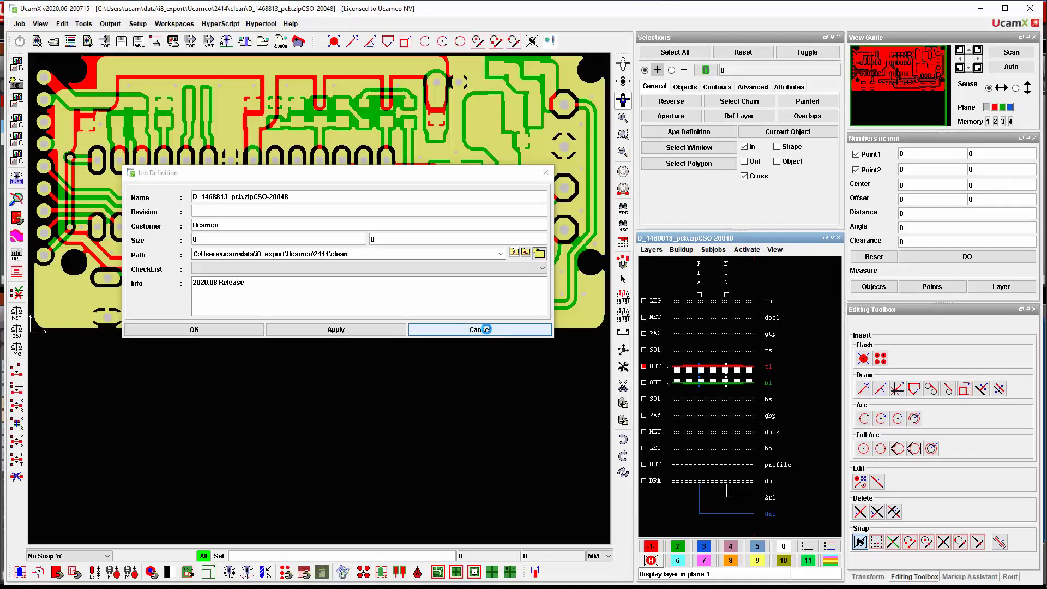
pyautogui.click(487, 331)
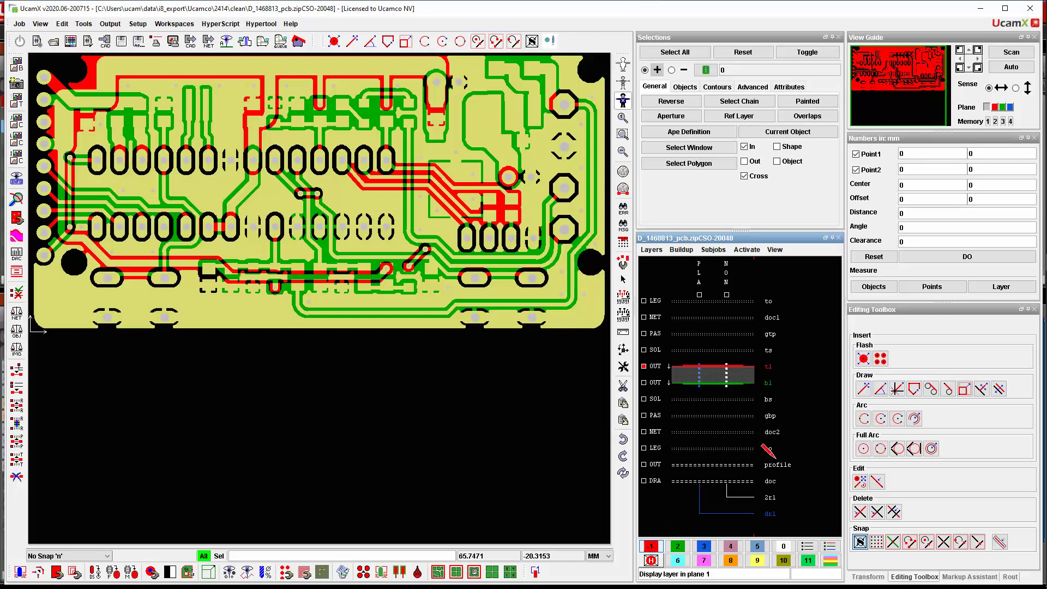
# Step: Display the profile layer, hide layers bl and drl, and inspect the board's lower-left corner against the origin
pyautogui.click(774, 460)
pyautogui.click(767, 377)
pyautogui.click(769, 513)
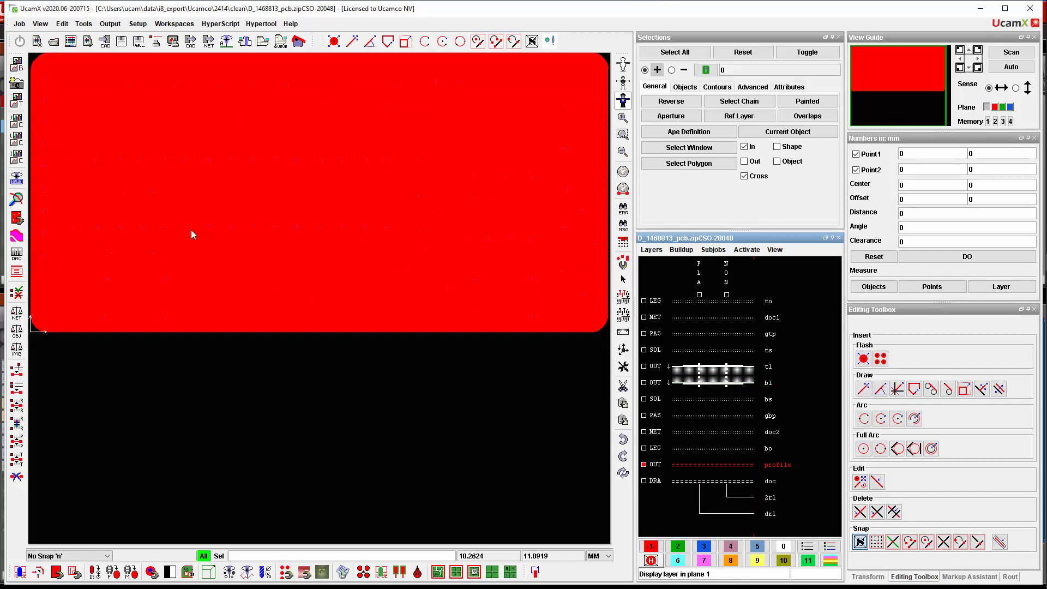
pyautogui.click(622, 133)
pyautogui.moveTo(110, 280); pyautogui.dragTo(33, 362)
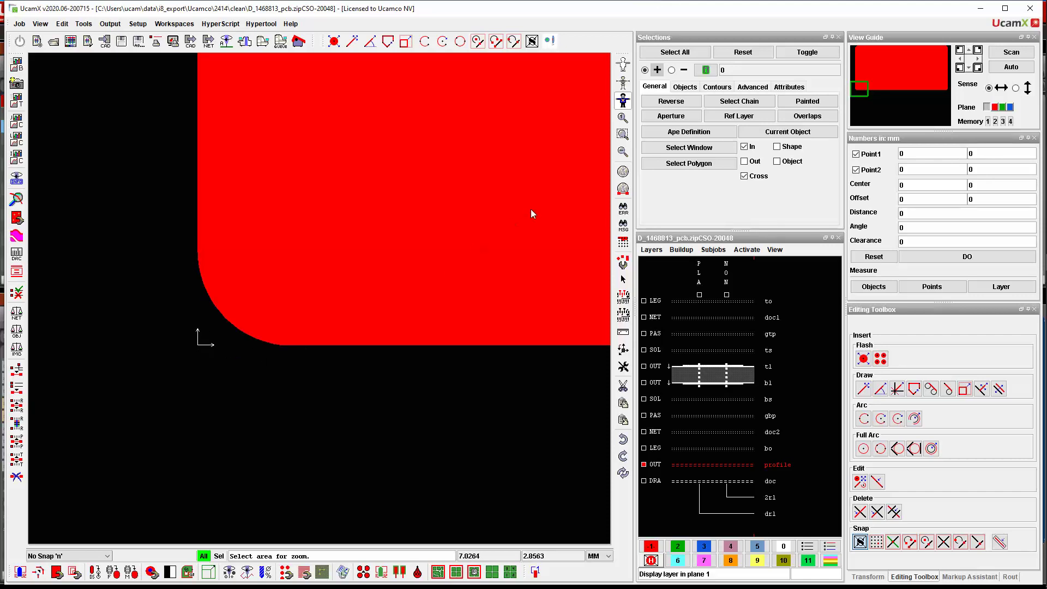
pyautogui.click(623, 119)
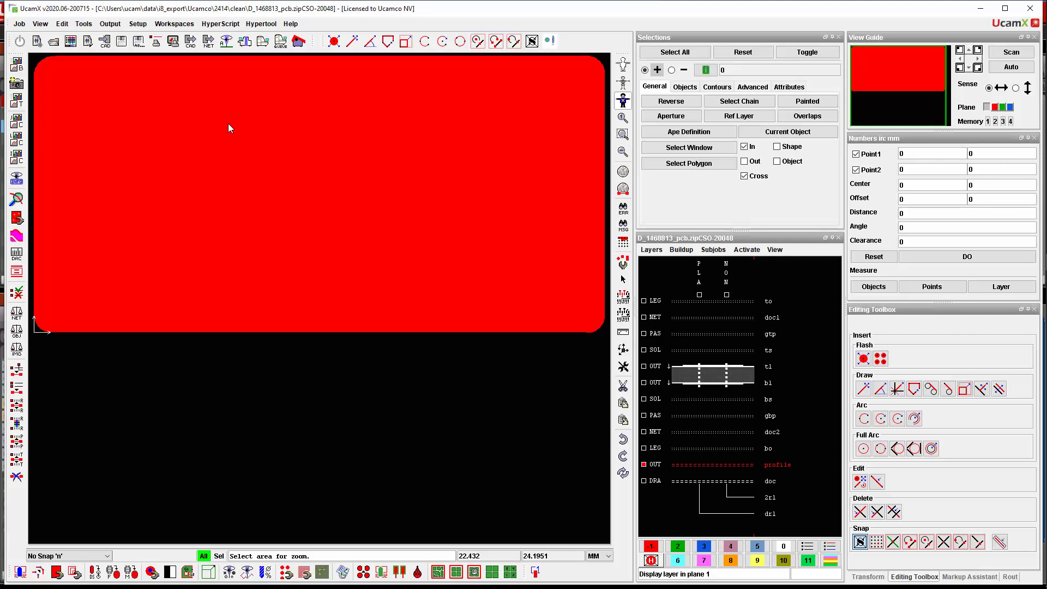
# Step: Quit the cleaned job in UcamX and confirm
pyautogui.click(19, 24)
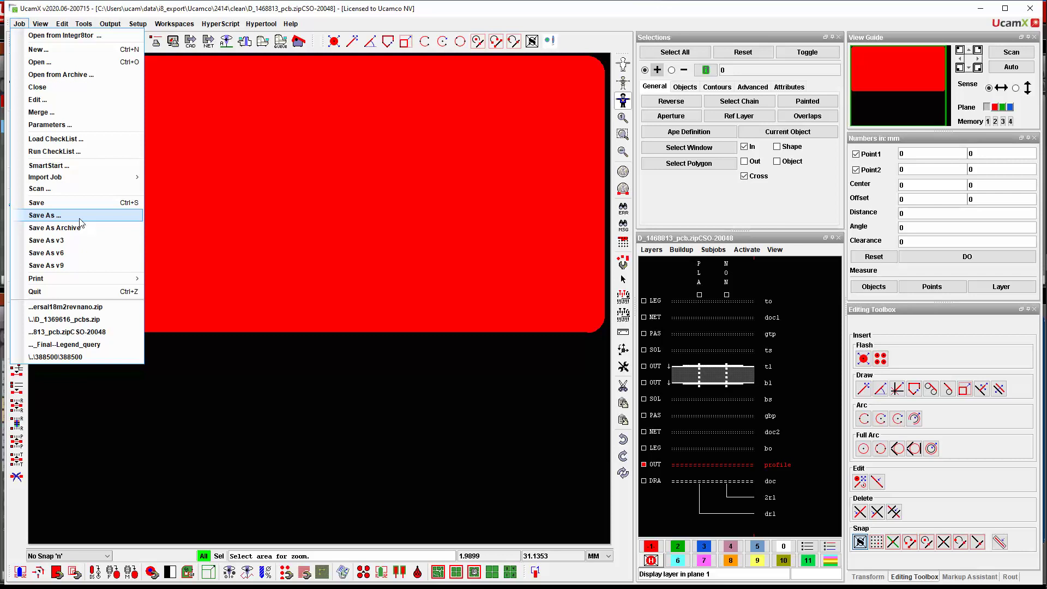
pyautogui.click(38, 292)
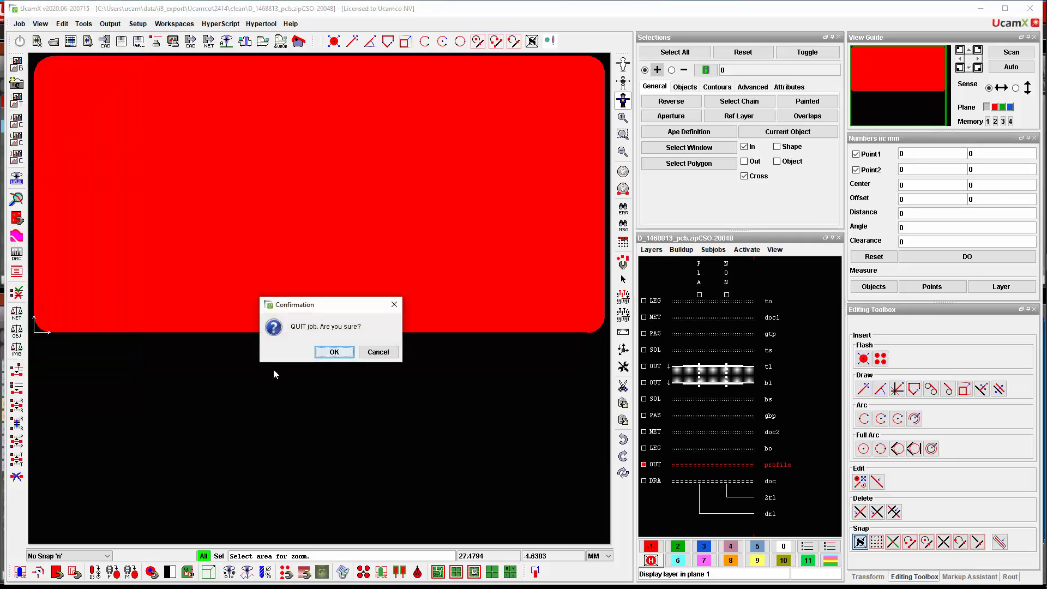
pyautogui.click(334, 352)
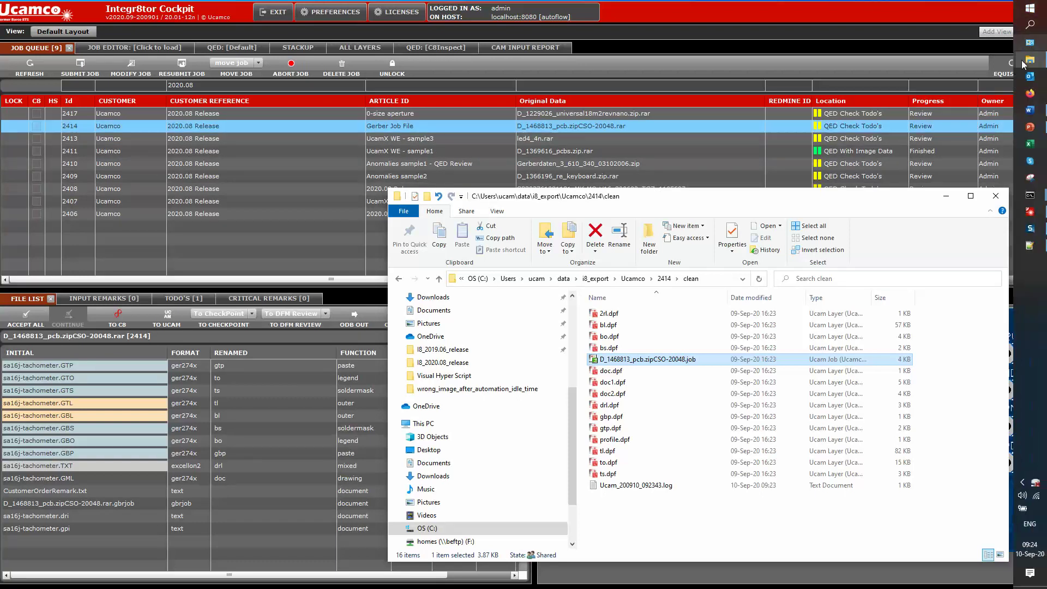
# Step: Switch to PowerPoint, show slide 7 on the Cockpit Extensions, and minimize the presentation
pyautogui.click(1029, 129)
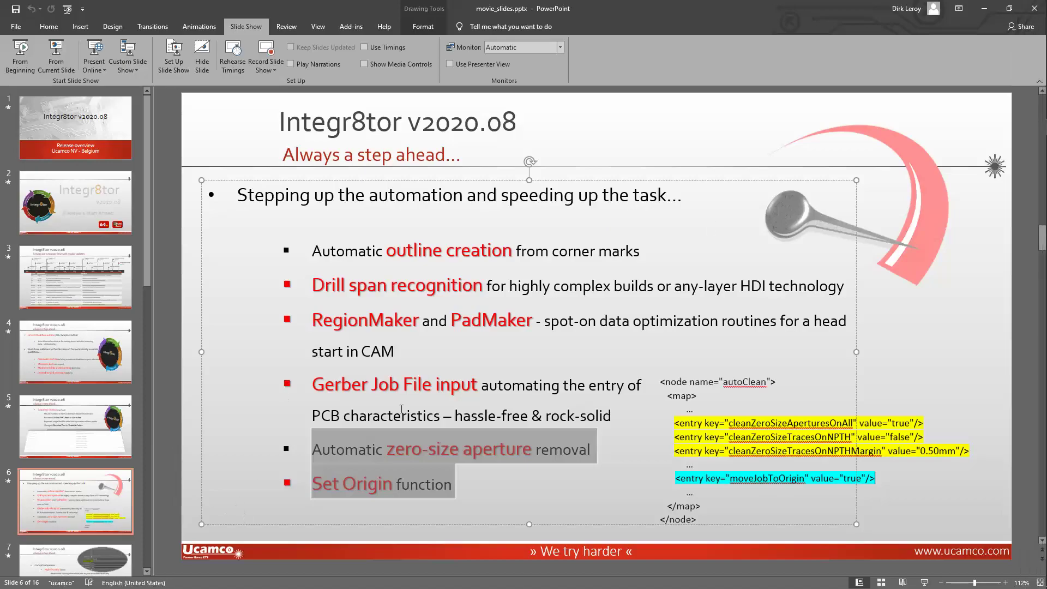
pyautogui.click(87, 502)
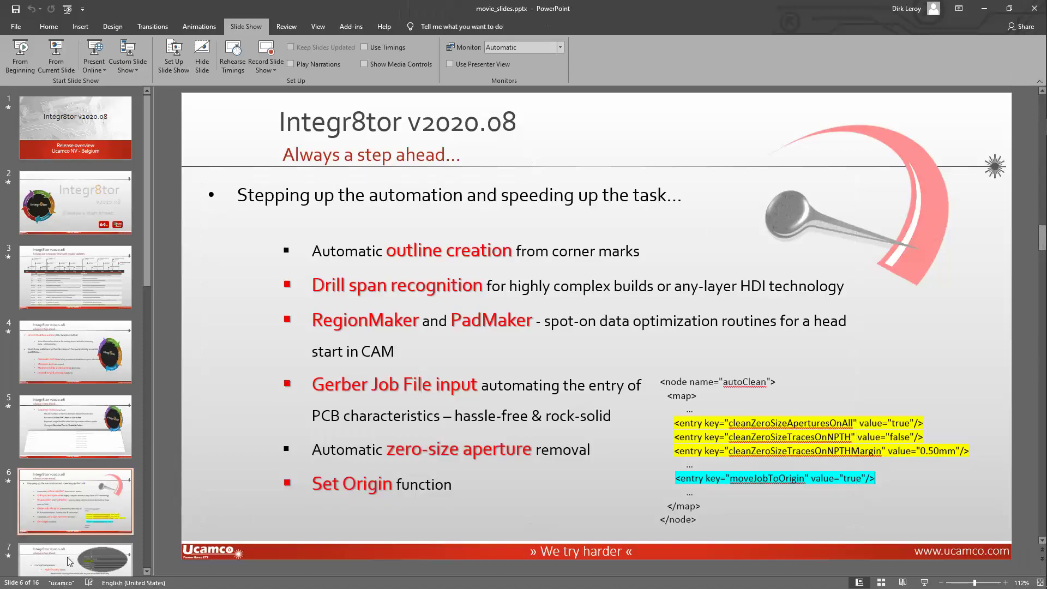
pyautogui.click(82, 560)
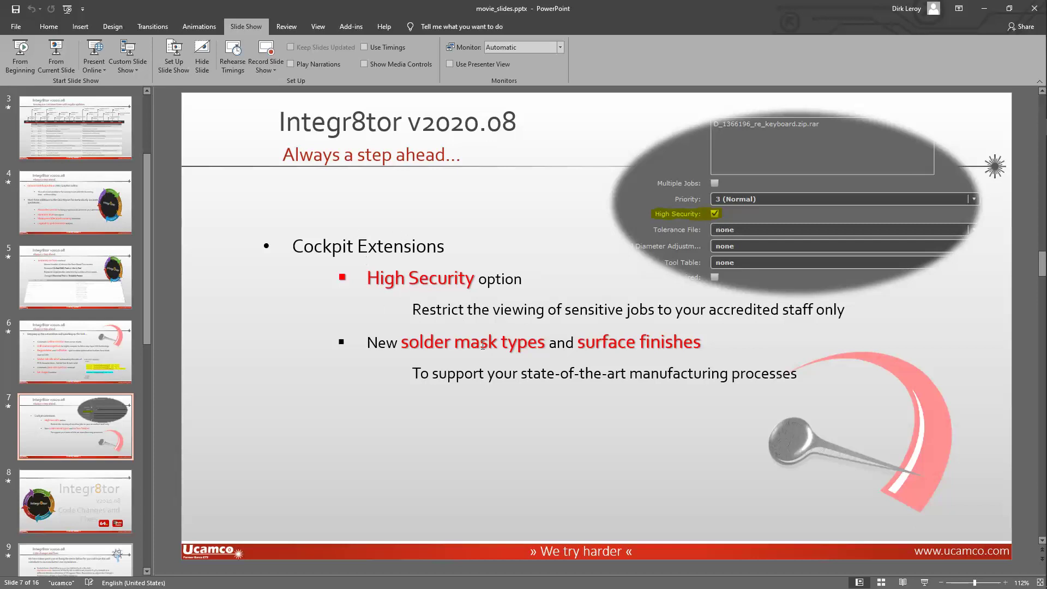
pyautogui.click(985, 9)
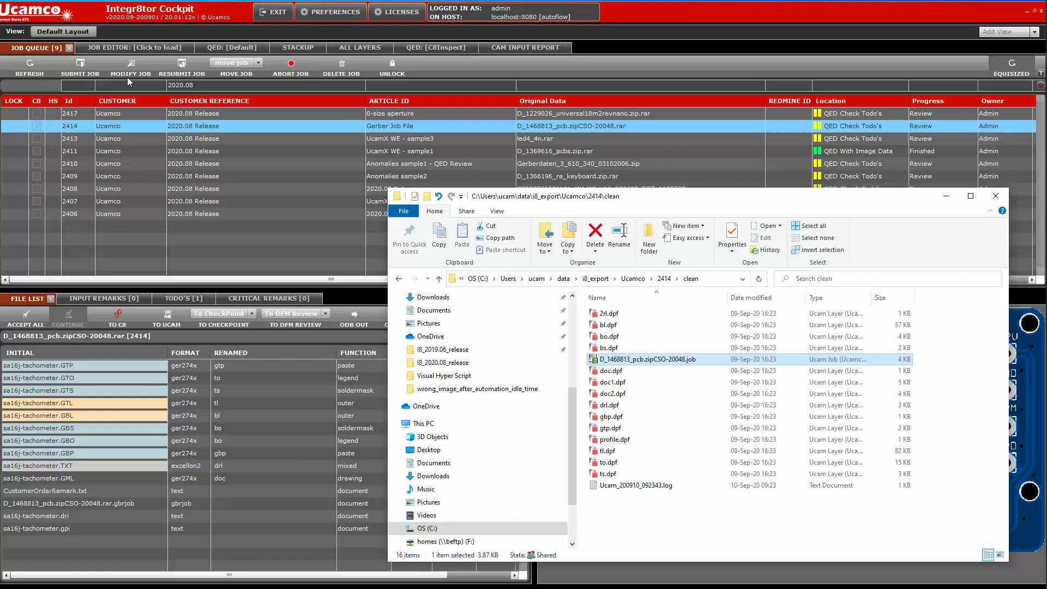
# Step: Review the Surface Finish and SolderMask Color choices and the High Security option in the Submit New Job form, and cancel it
pyautogui.click(80, 66)
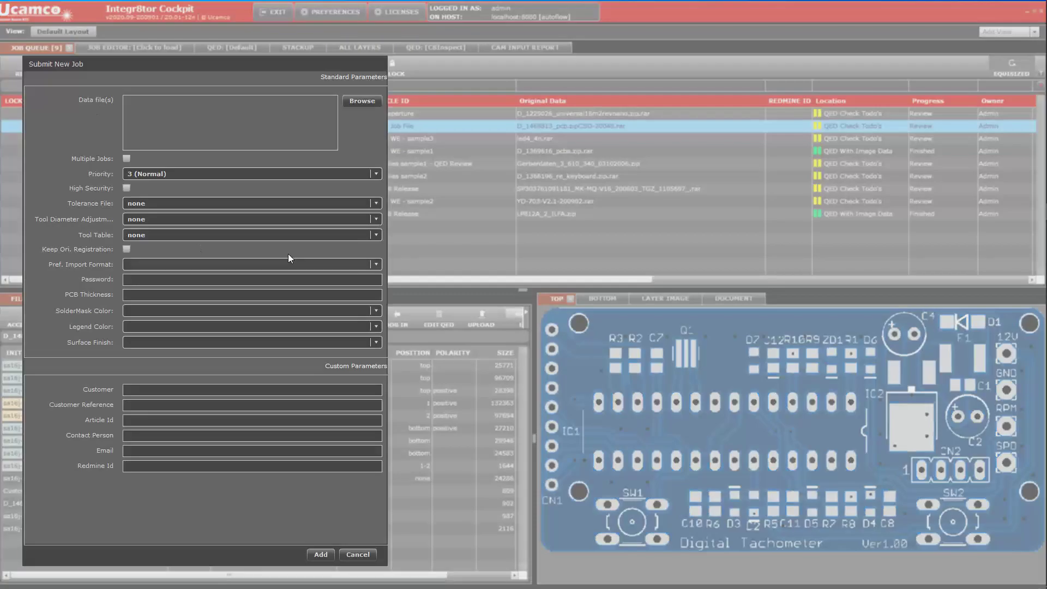
pyautogui.click(149, 343)
pyautogui.scroll(-3, 178, 418)
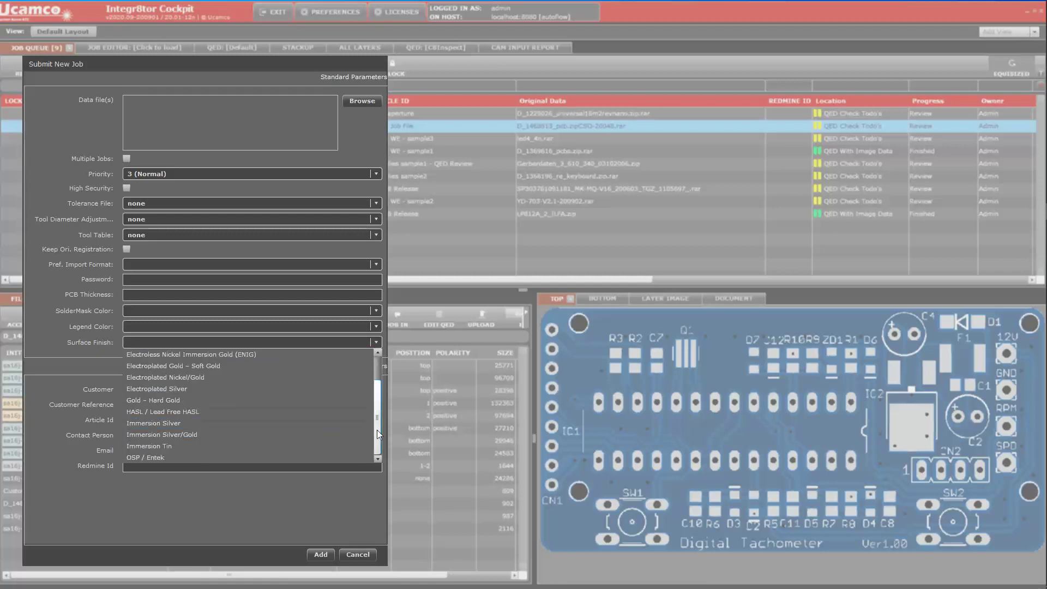
pyautogui.moveTo(377, 430); pyautogui.dragTo(362, 454)
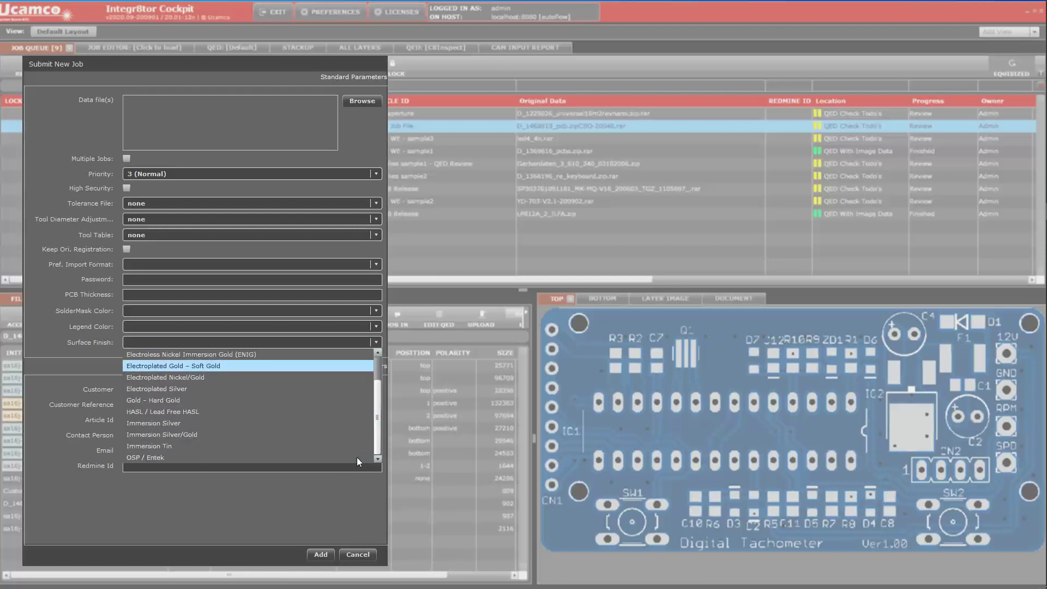
pyautogui.click(42, 371)
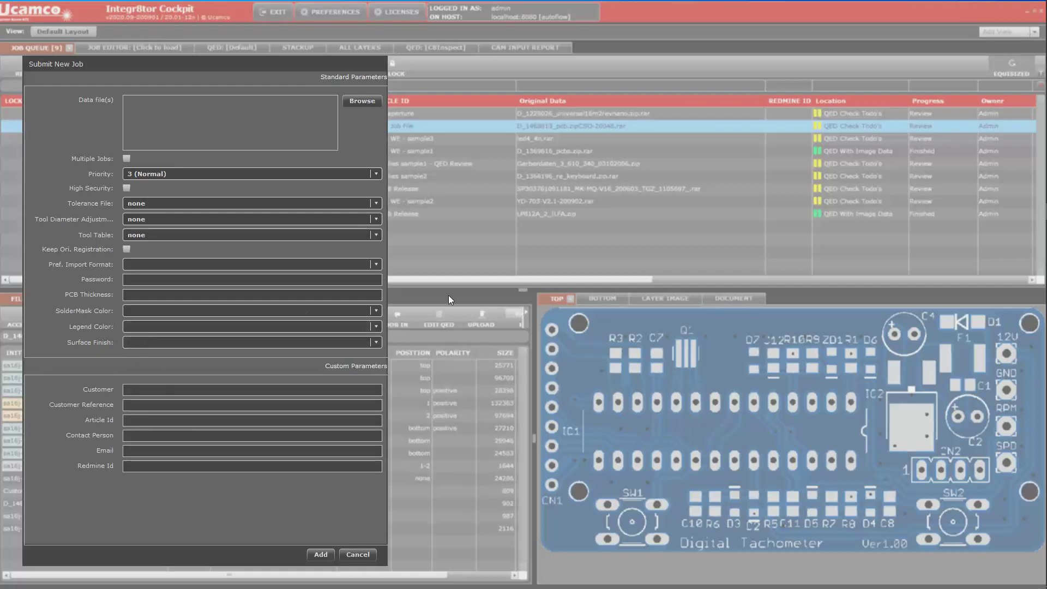
pyautogui.click(376, 310)
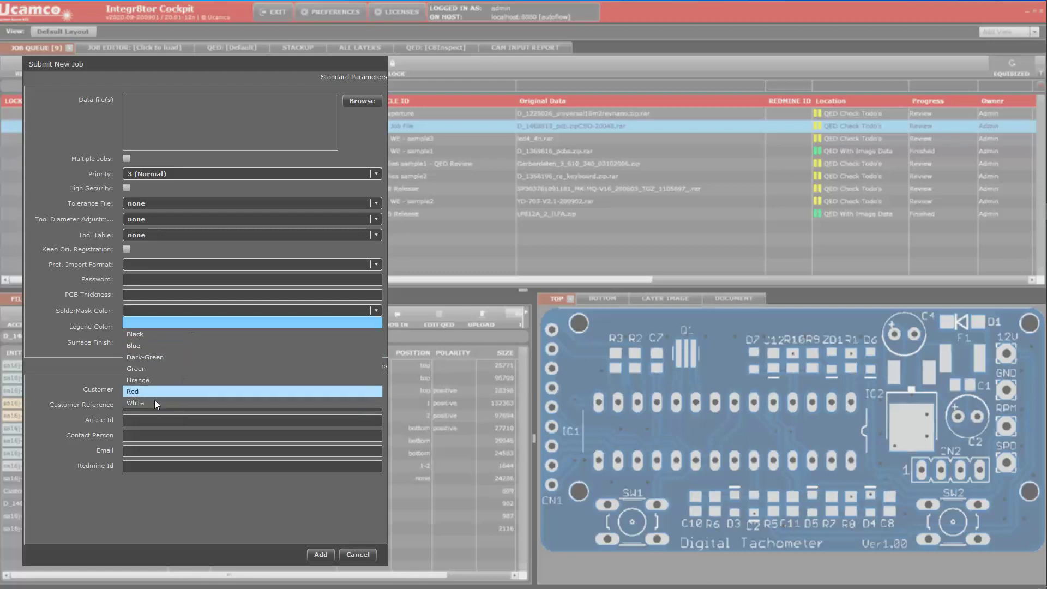
pyautogui.click(43, 288)
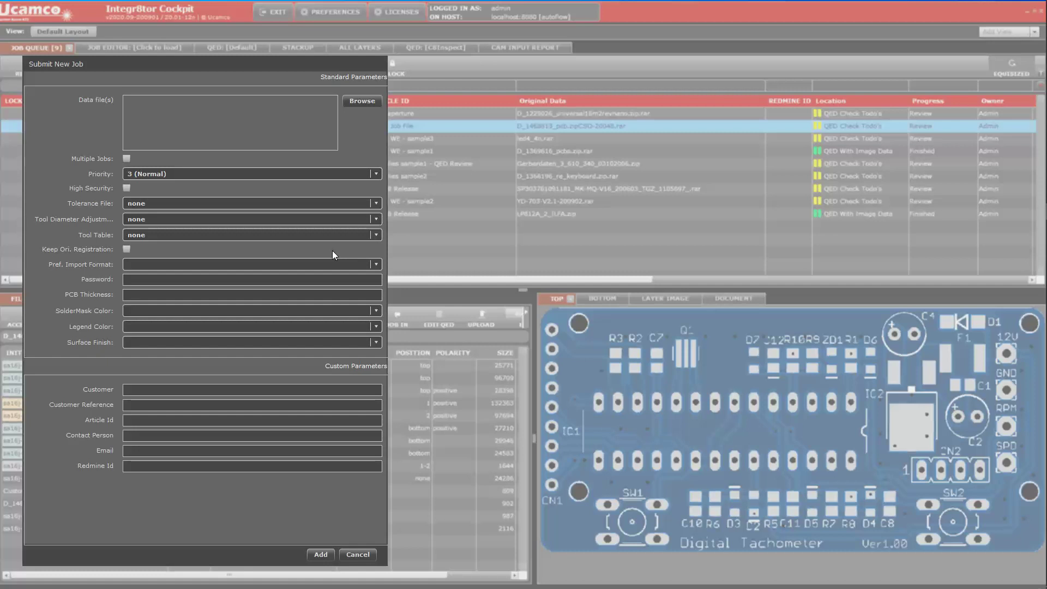
pyautogui.moveTo(263, 63); pyautogui.dragTo(495, 79)
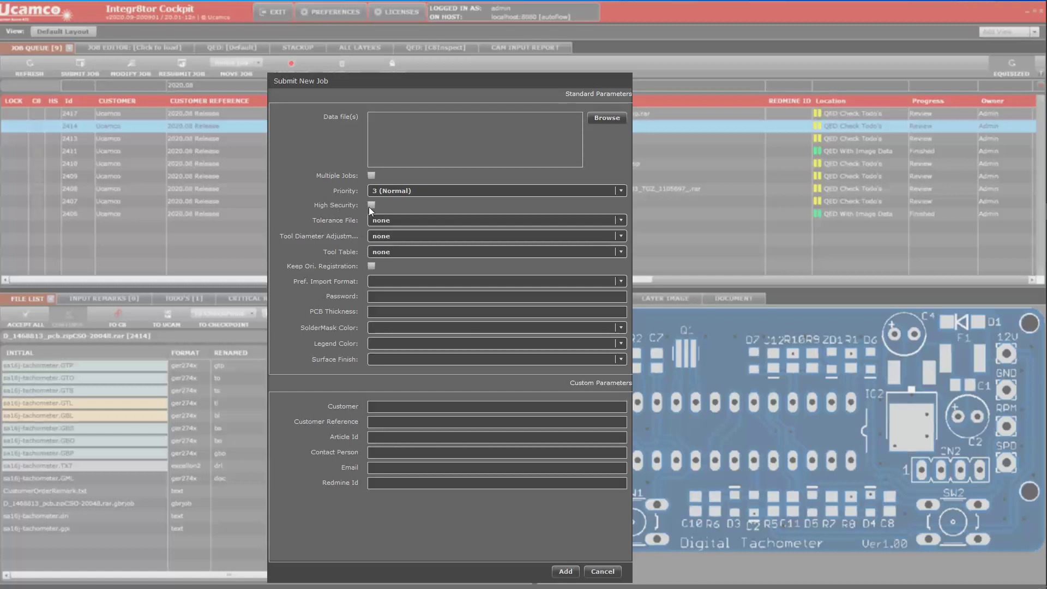
pyautogui.click(603, 571)
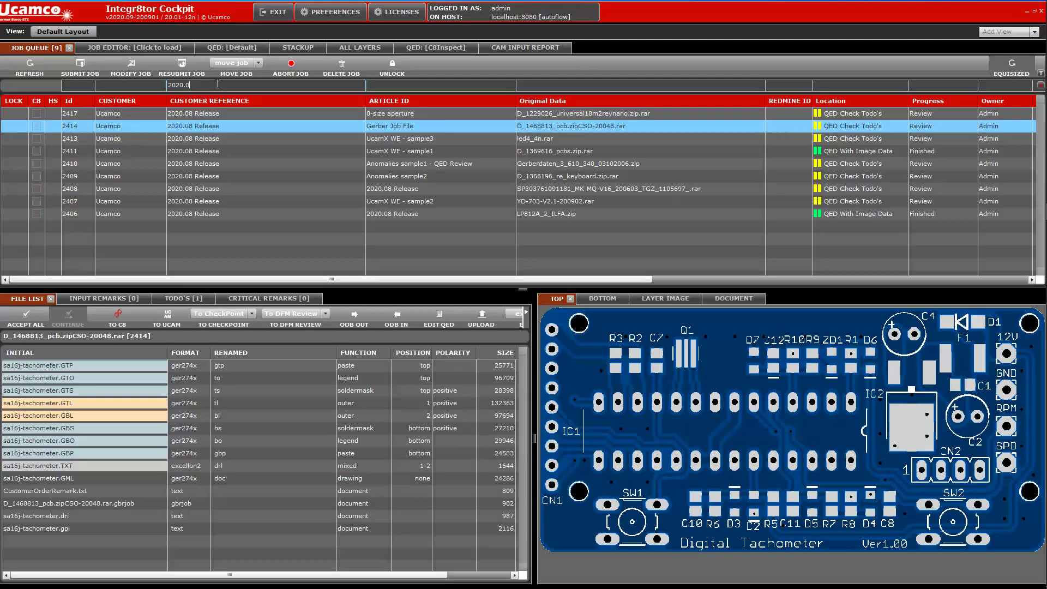
# Step: Clear the job queue's Customer Reference filter and filter the queue by owner demo
pyautogui.press('BackSpace')
pyautogui.press('BackSpace')
pyautogui.press('BackSpace')
pyautogui.press('BackSpace')
pyautogui.press('BackSpace')
pyautogui.press('BackSpace')
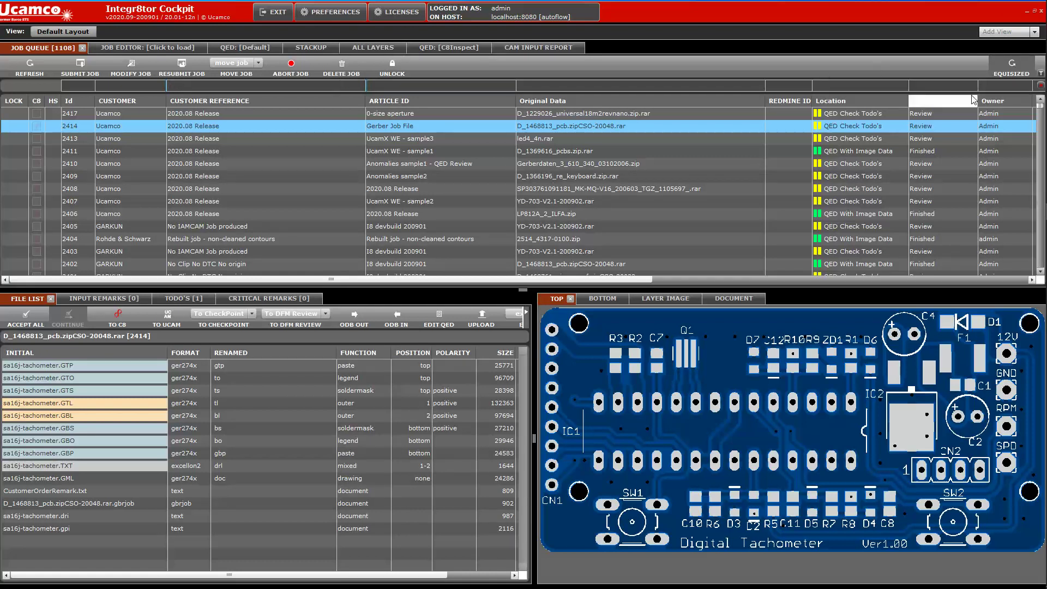
pyautogui.click(80, 64)
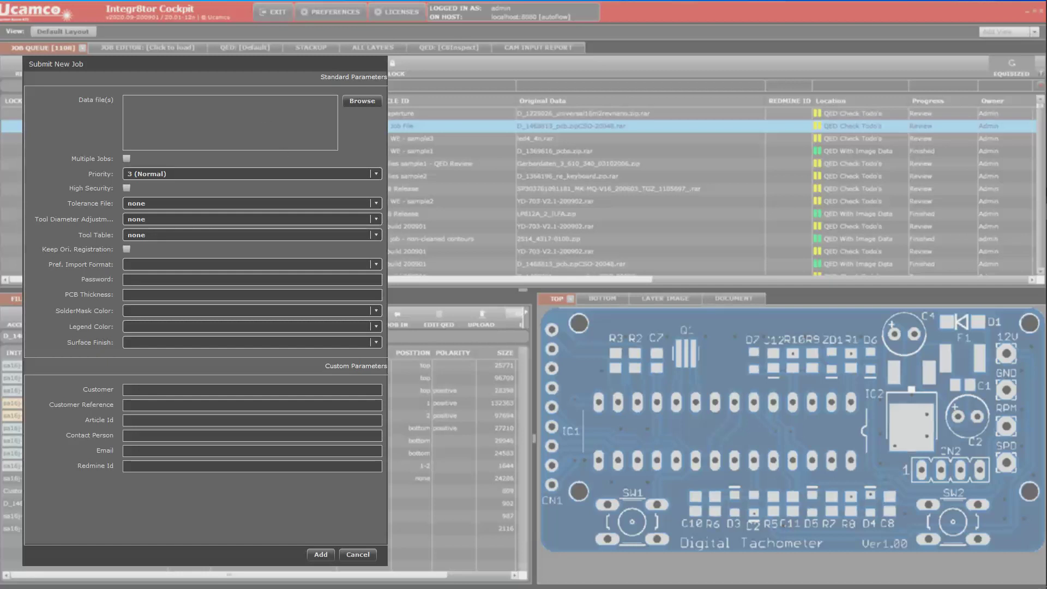
pyautogui.click(361, 554)
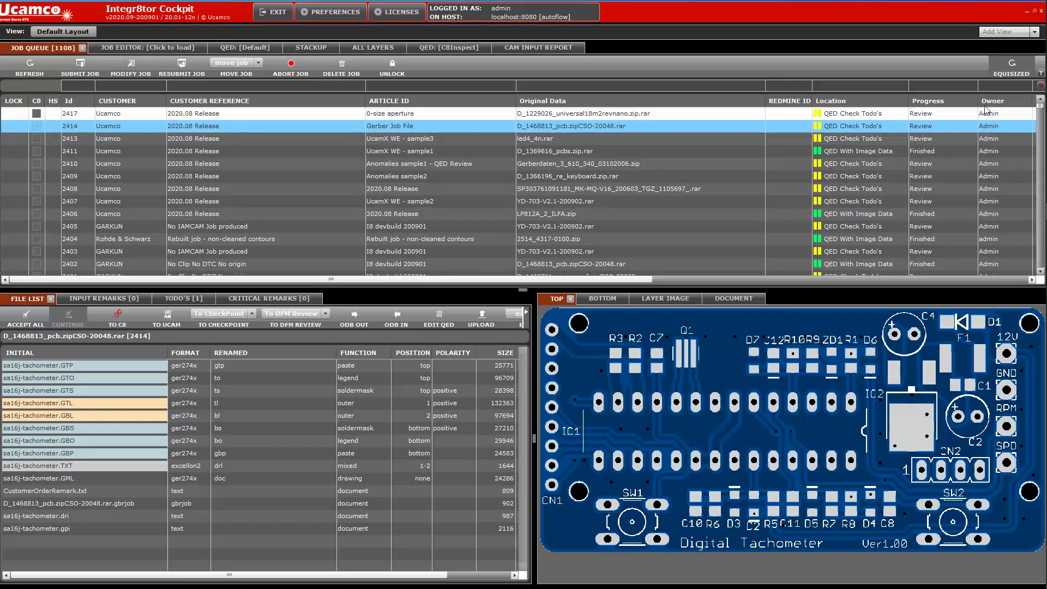
pyautogui.click(999, 88)
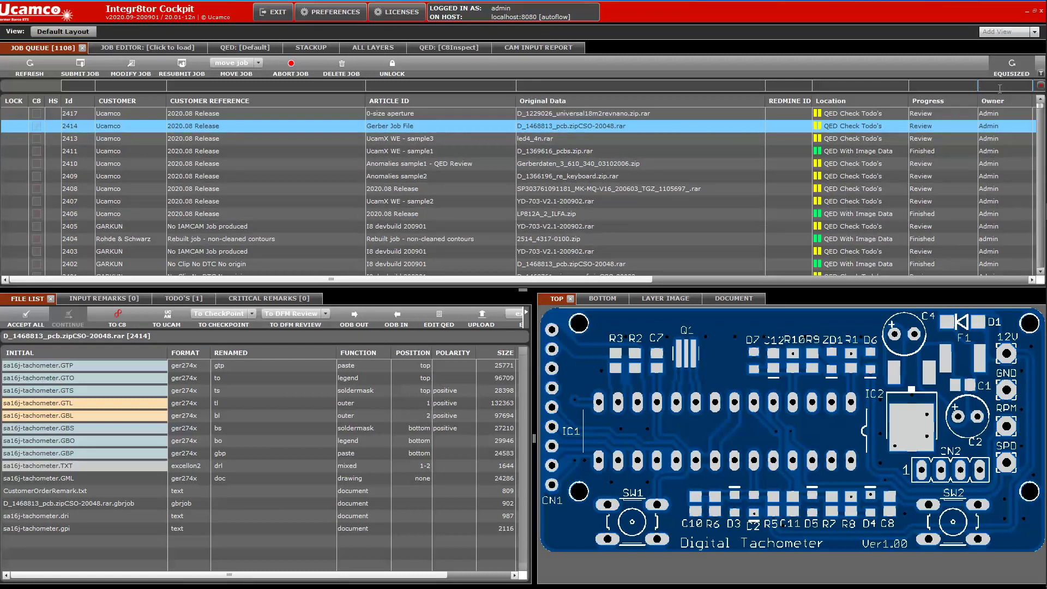
pyautogui.write('demo')
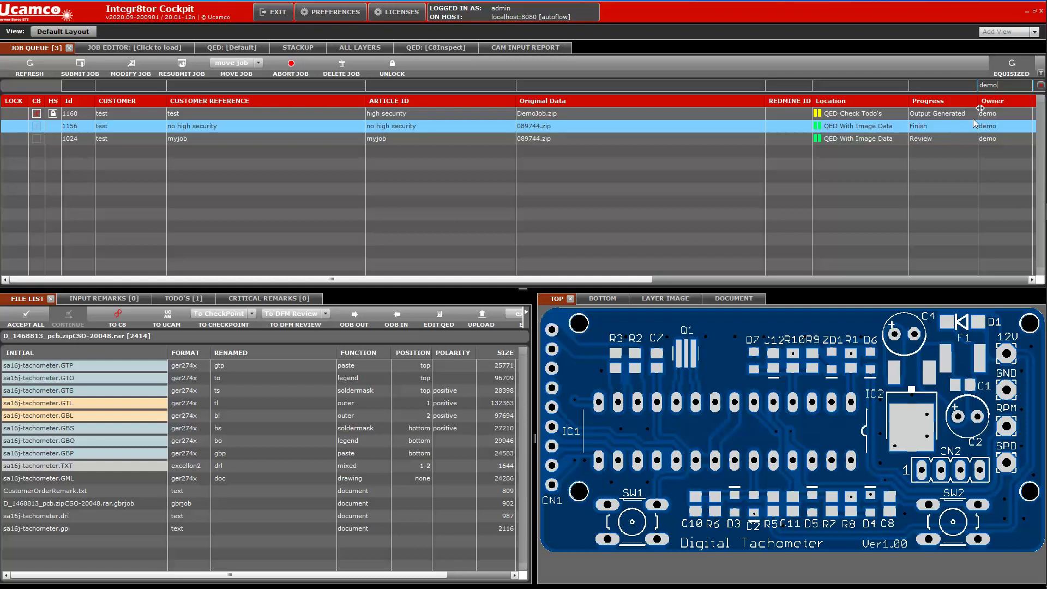
# Step: Review the list of defined users in the server preferences and close the preferences
pyautogui.click(332, 19)
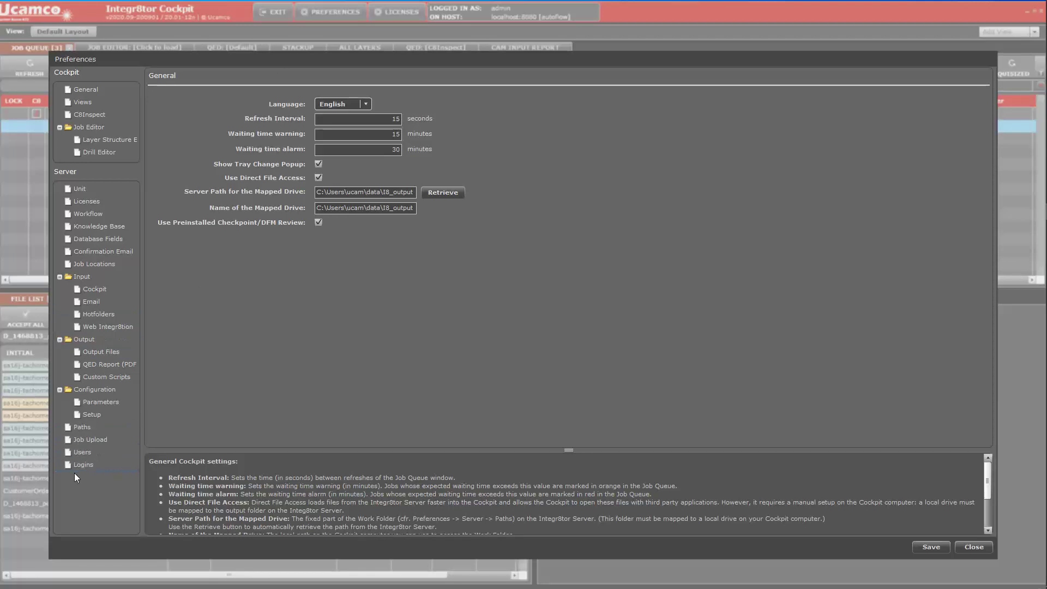
pyautogui.click(84, 453)
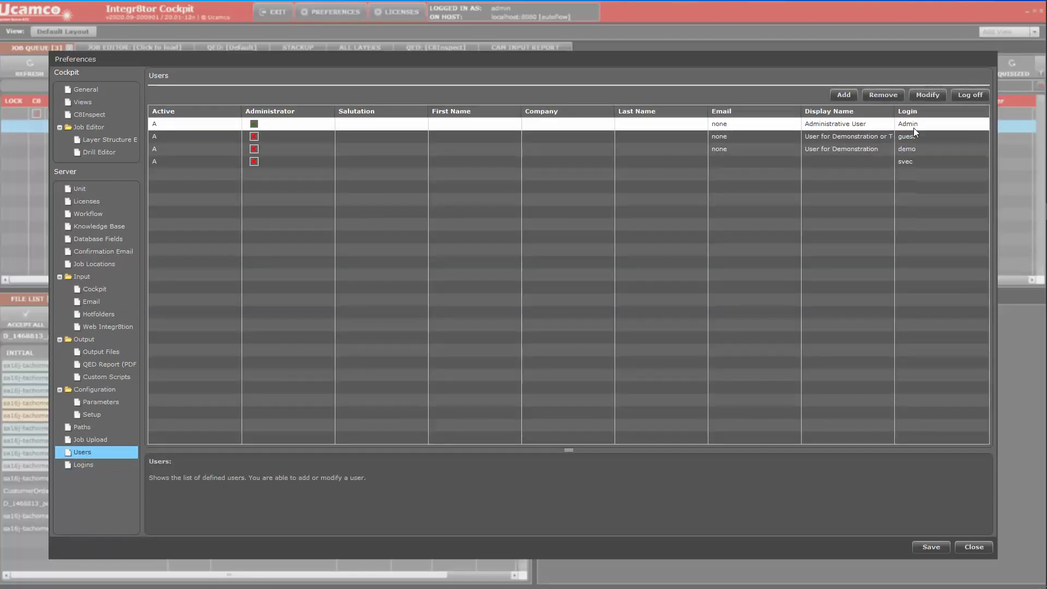
pyautogui.click(974, 546)
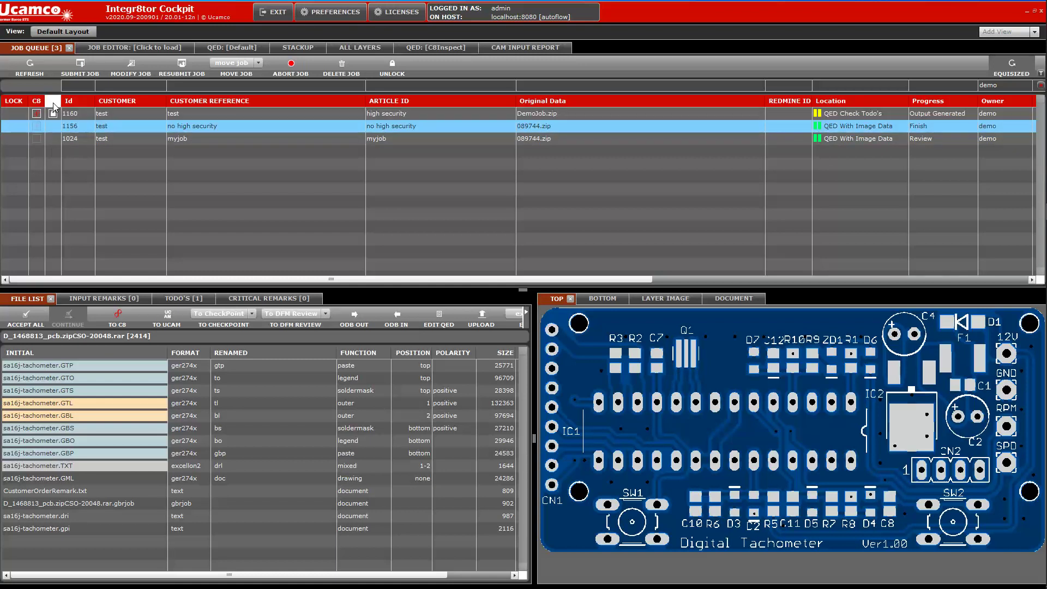
# Step: Inspect the high security marker on job 1160 and load that job and job 1156 for comparison
pyautogui.click(104, 115)
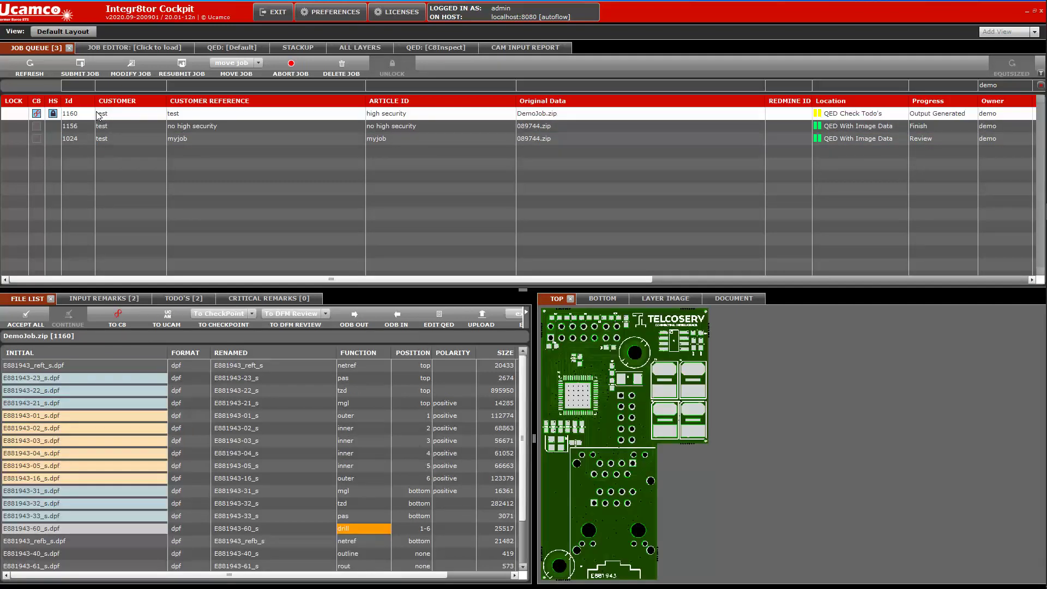
pyautogui.moveTo(54, 116)
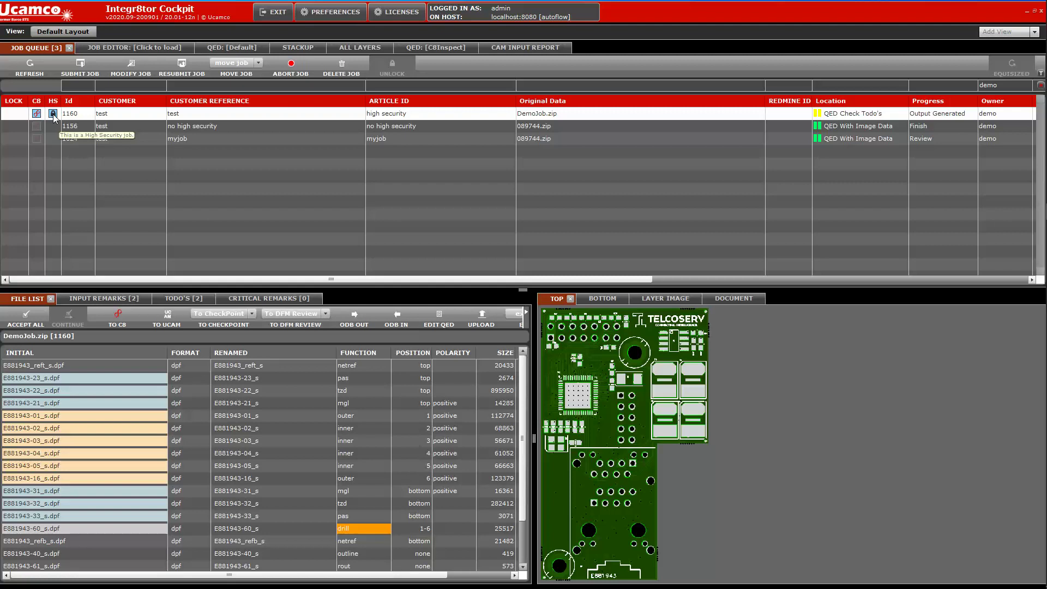
pyautogui.click(163, 123)
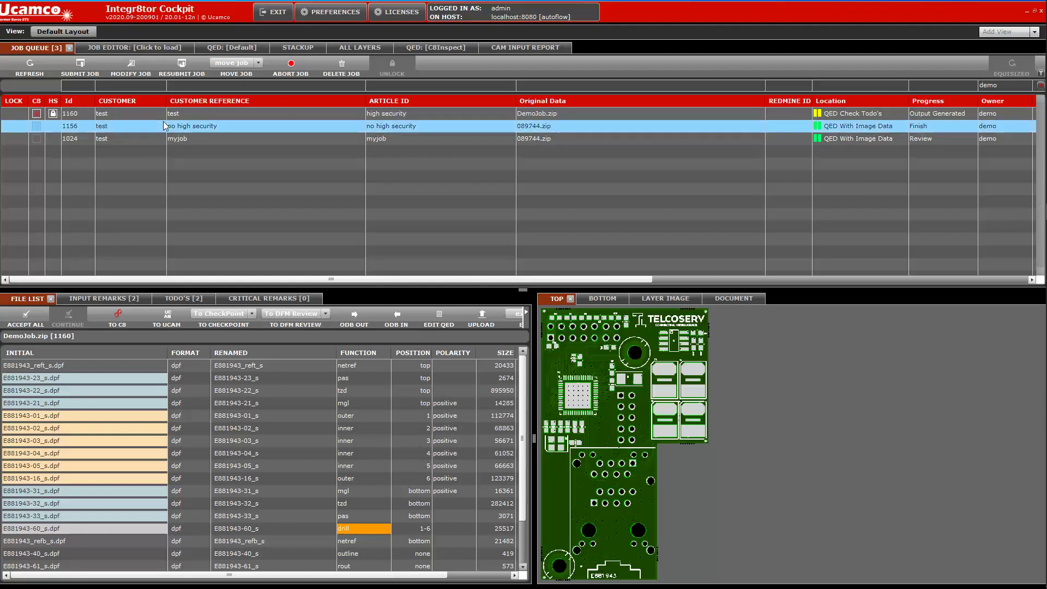
pyautogui.click(166, 115)
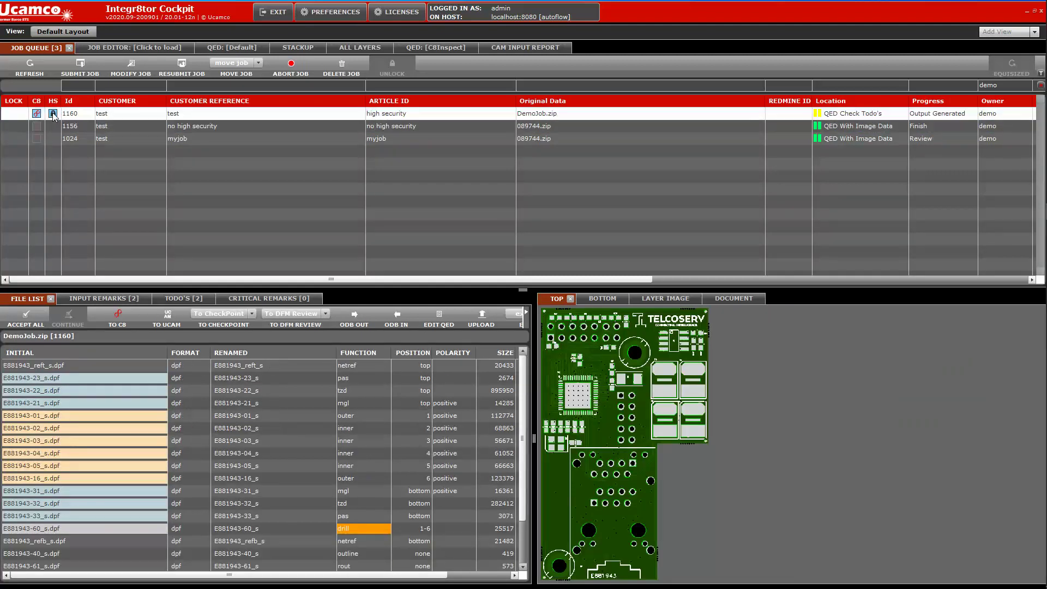
pyautogui.click(121, 117)
pyautogui.click(113, 128)
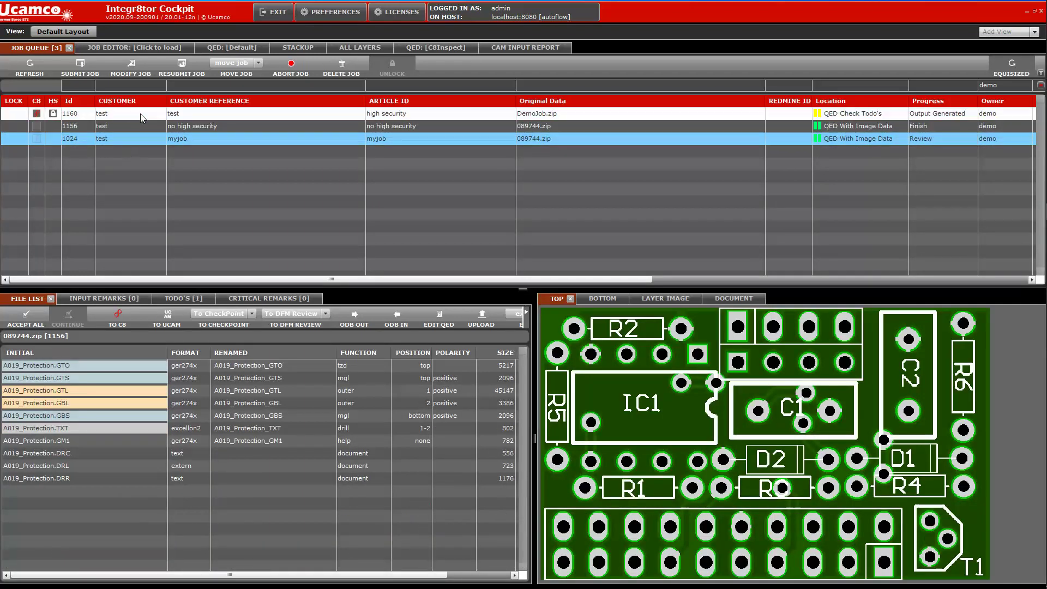
pyautogui.click(184, 112)
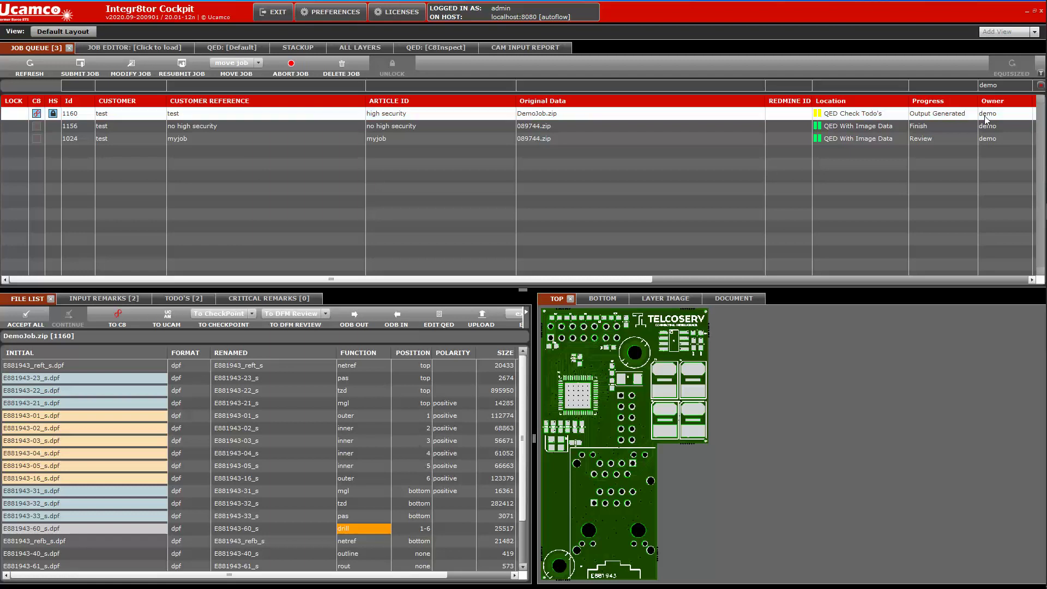
# Step: Exit the current Integr8tor Cockpit session and launch the Cockpit again from the desktop
pyautogui.click(274, 14)
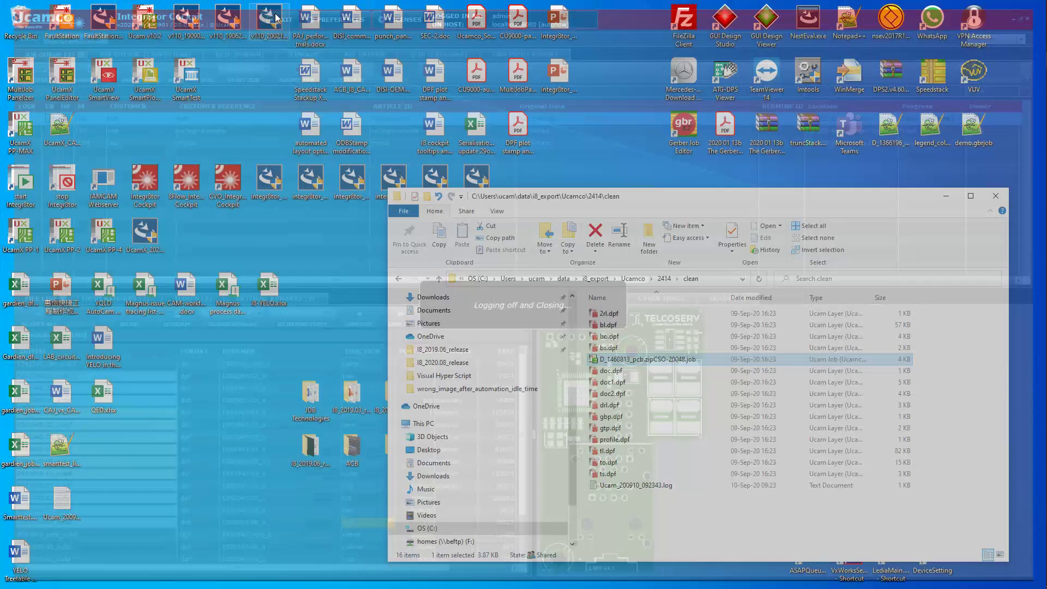
pyautogui.click(205, 126)
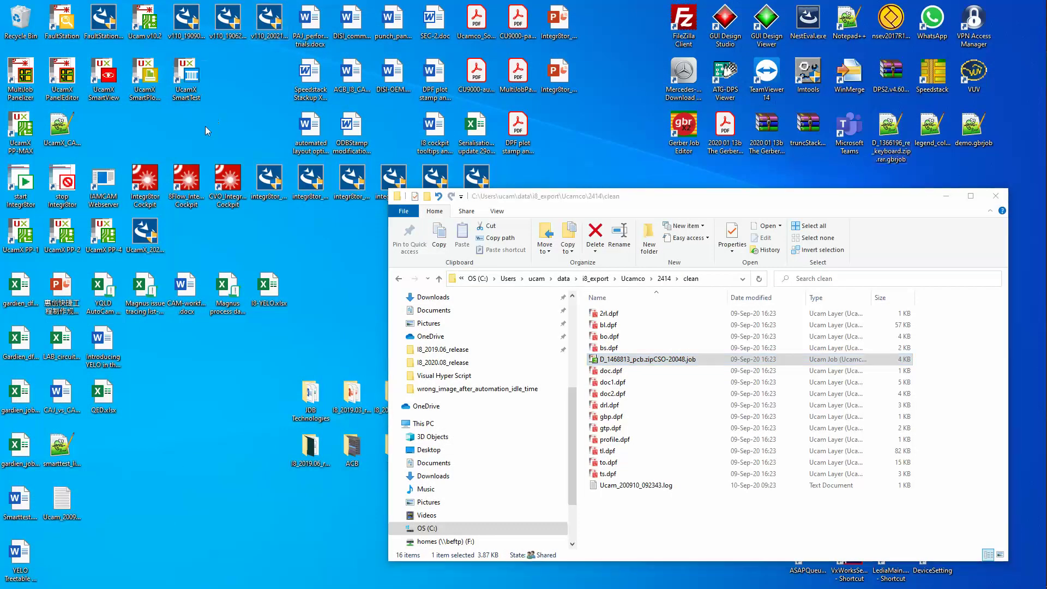
pyautogui.doubleClick(144, 188)
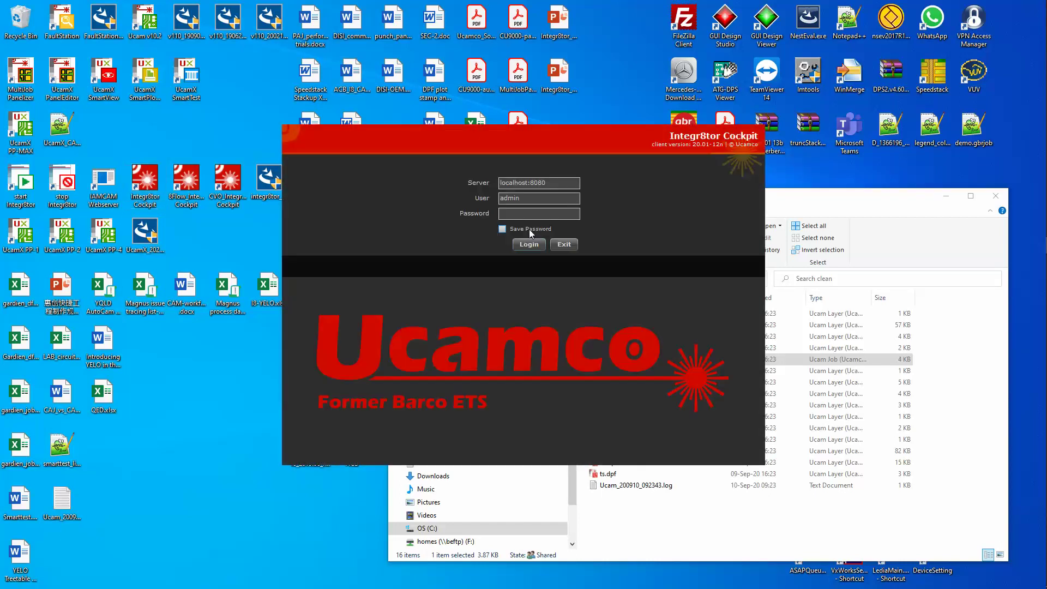
# Step: Log in to the Cockpit as user guest and dismiss the evaluation licenses warning
pyautogui.press('BackSpace')
pyautogui.press('BackSpace')
pyautogui.press('BackSpace')
pyautogui.press('BackSpace')
pyautogui.press('BackSpace')
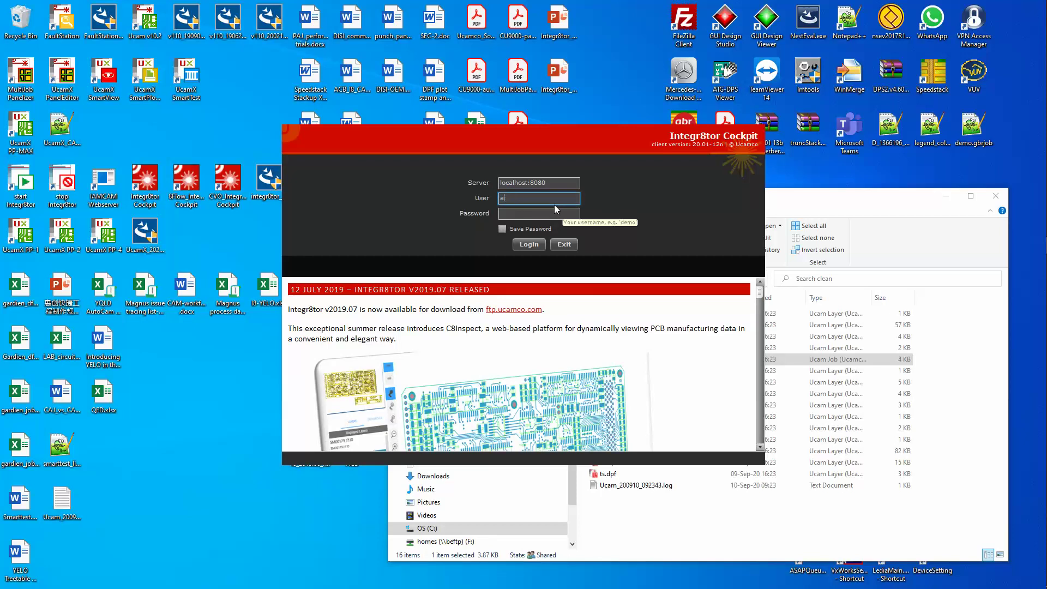
pyautogui.write('guest')
pyautogui.click(526, 245)
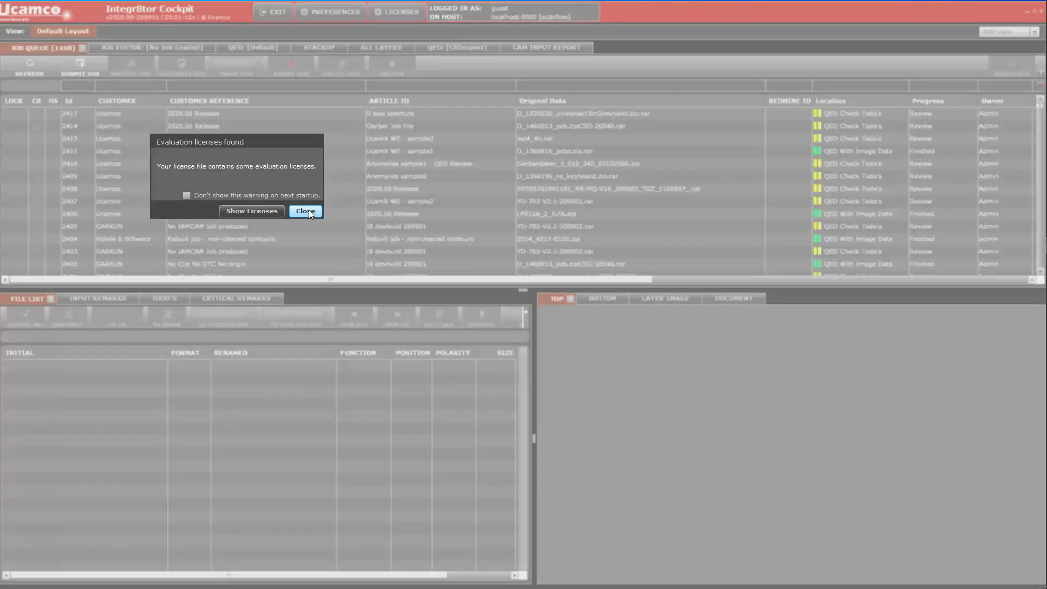
pyautogui.click(306, 211)
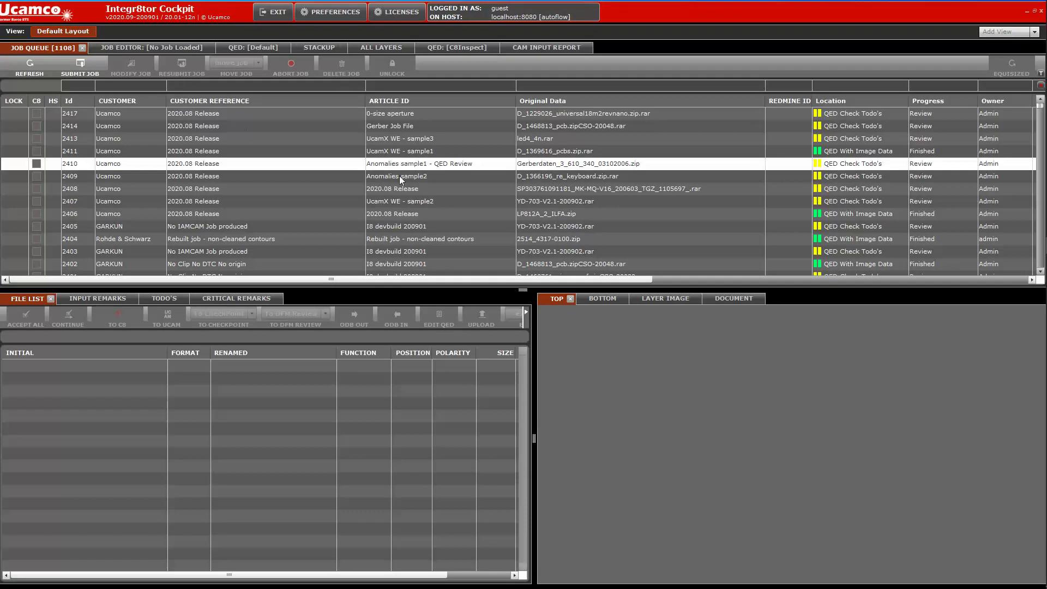
# Step: Filter the guest session's job queue to show only jobs owned by demo
pyautogui.click(1005, 207)
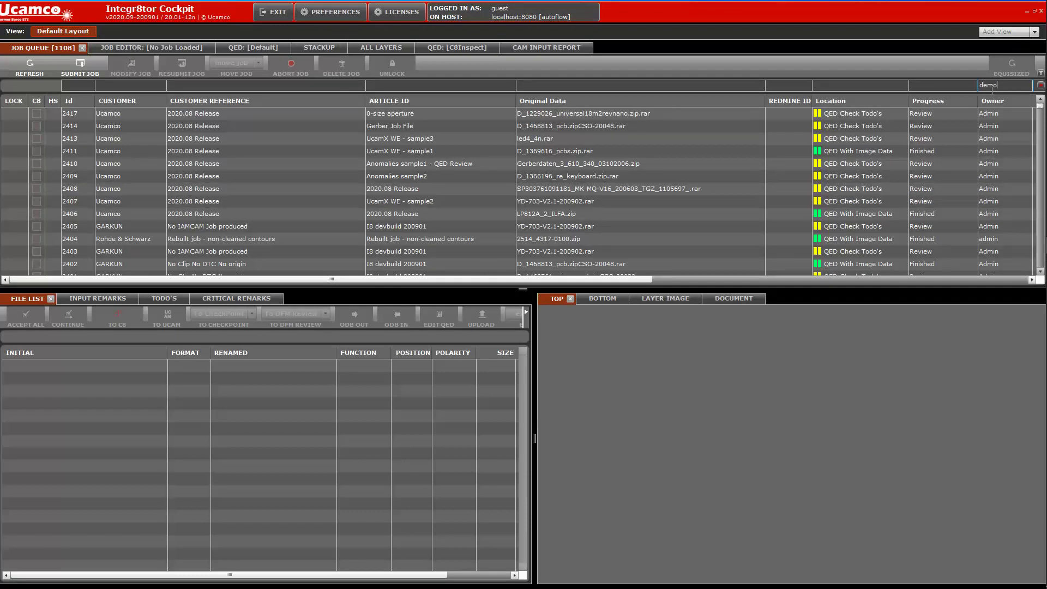
pyautogui.click(991, 86)
pyautogui.write('demo')
pyautogui.press('Return')
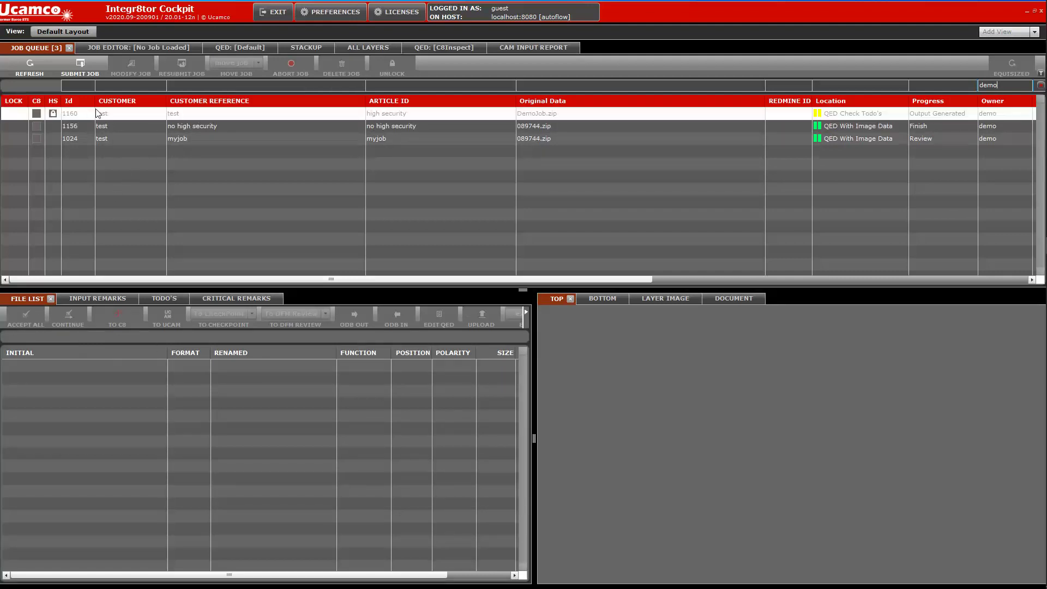
# Step: Load the unrestricted jobs 1156 and 1024, and try to open the high security job 1160 as guest
pyautogui.click(211, 128)
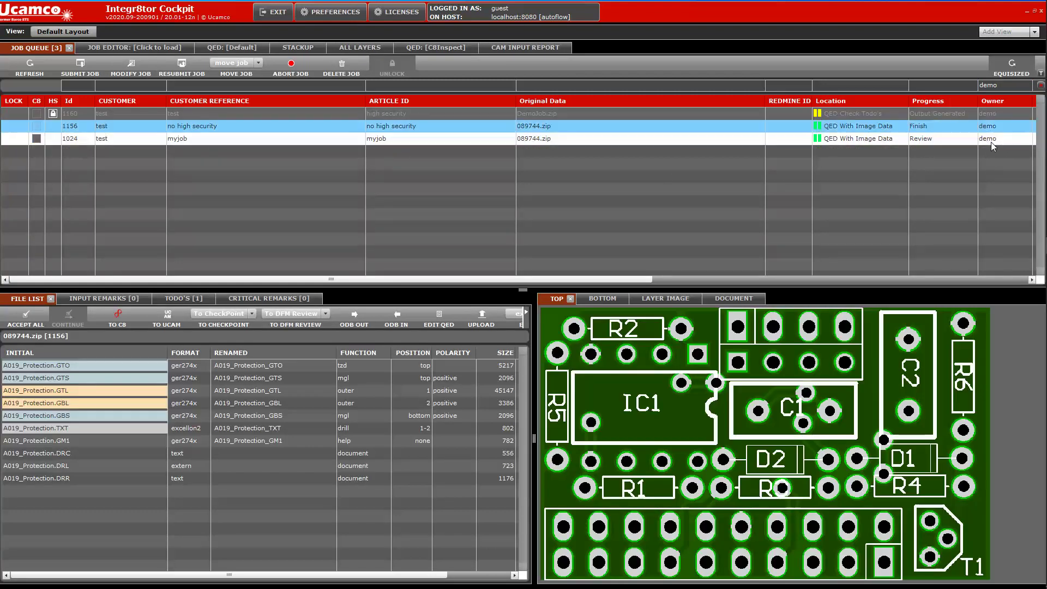
pyautogui.click(202, 139)
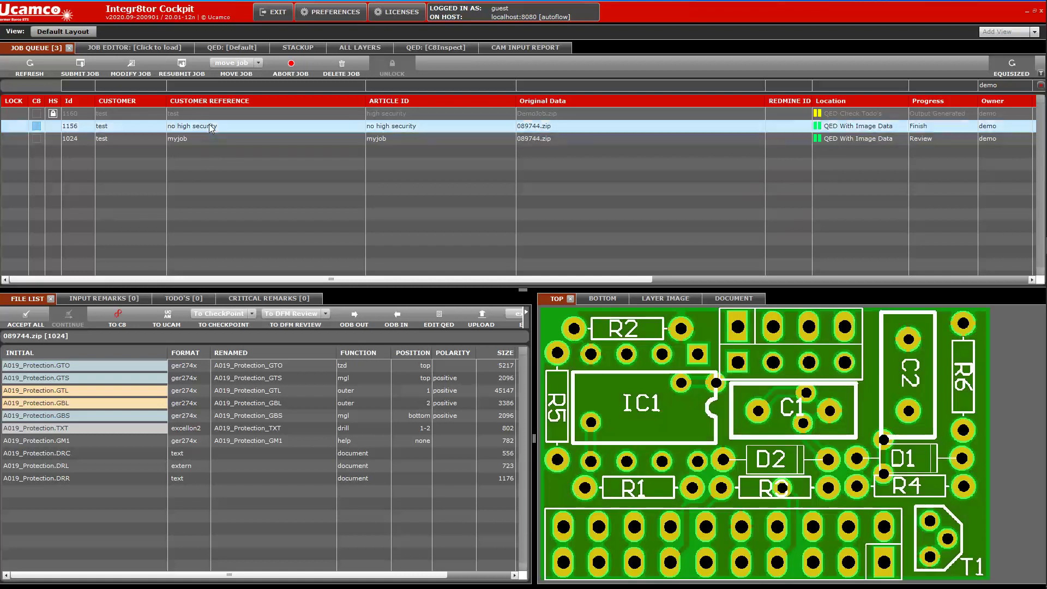
pyautogui.click(209, 127)
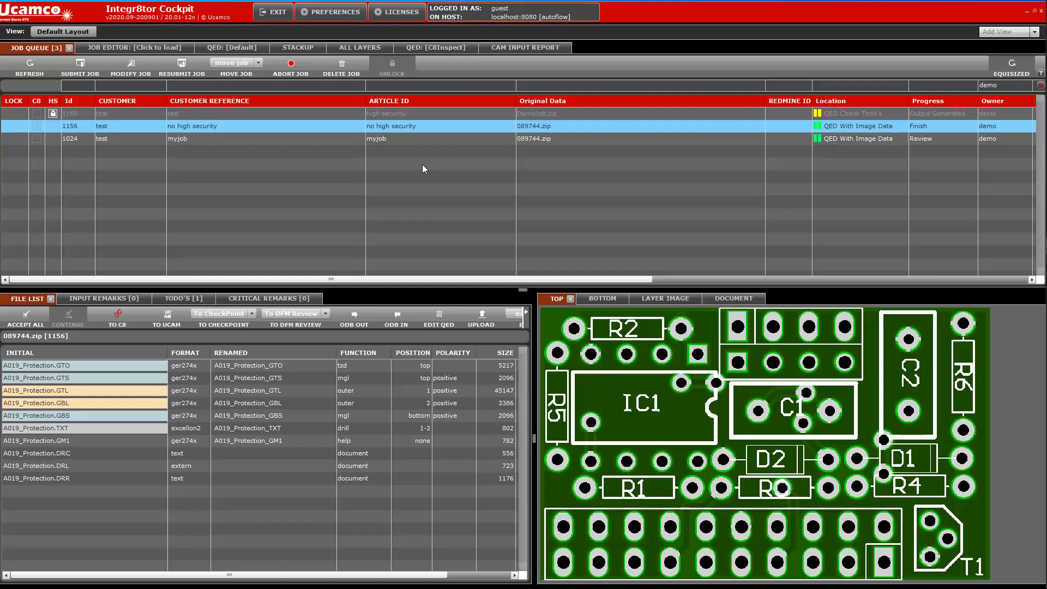
pyautogui.doubleClick(329, 114)
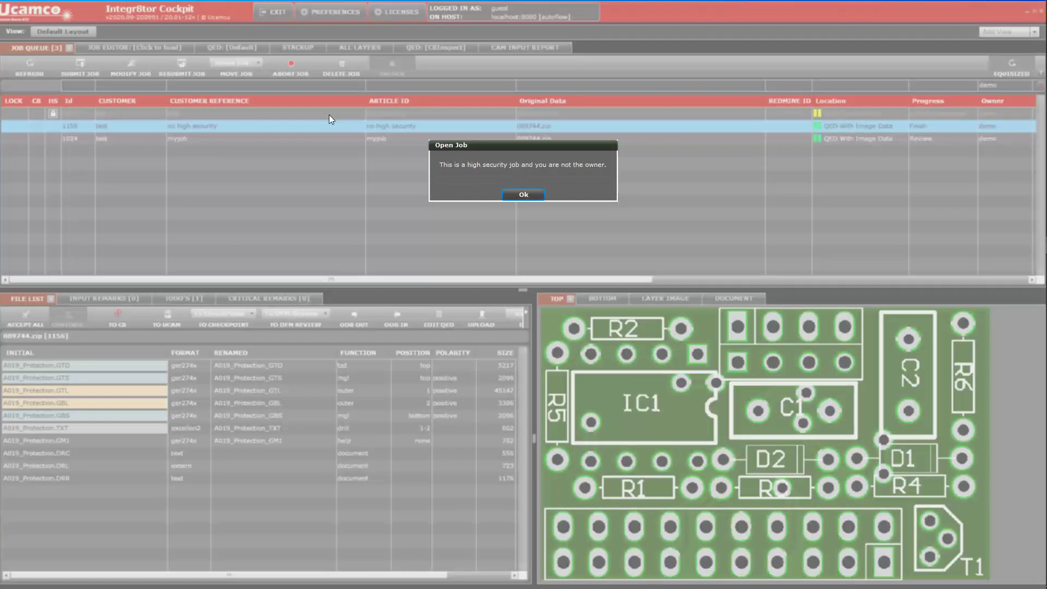
pyautogui.click(523, 195)
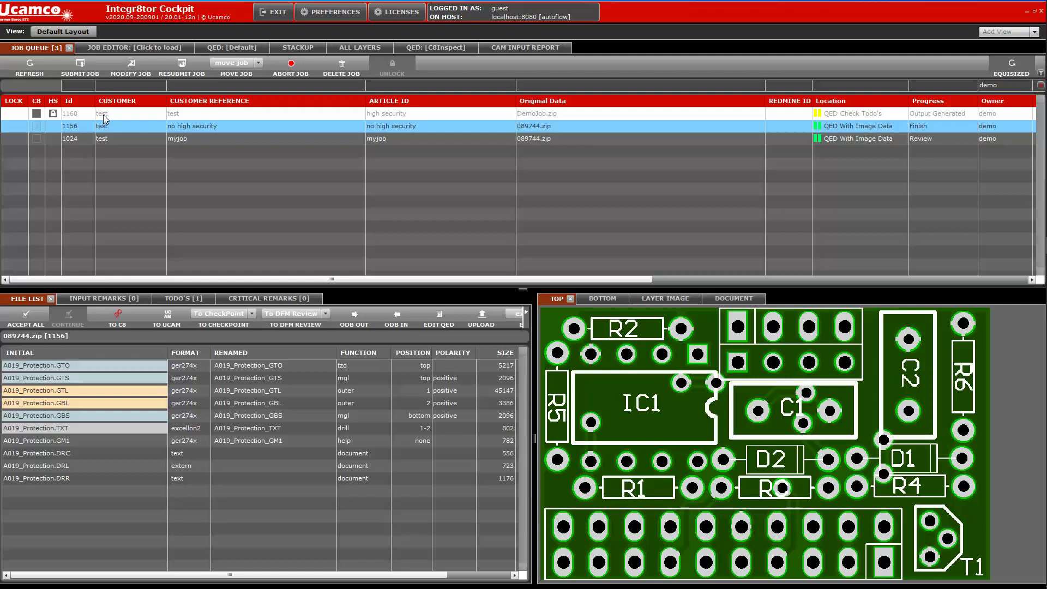
# Step: Restart the Cockpit from the desktop in place of the guest session and log in as admin, dismissing the evaluation licenses warning
pyautogui.click(273, 11)
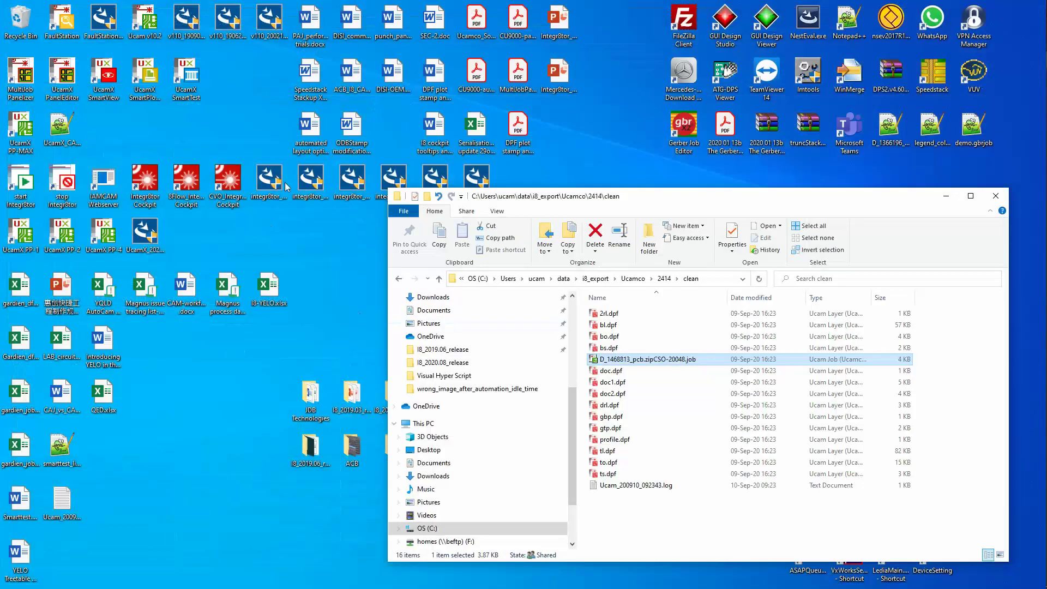
pyautogui.click(145, 184)
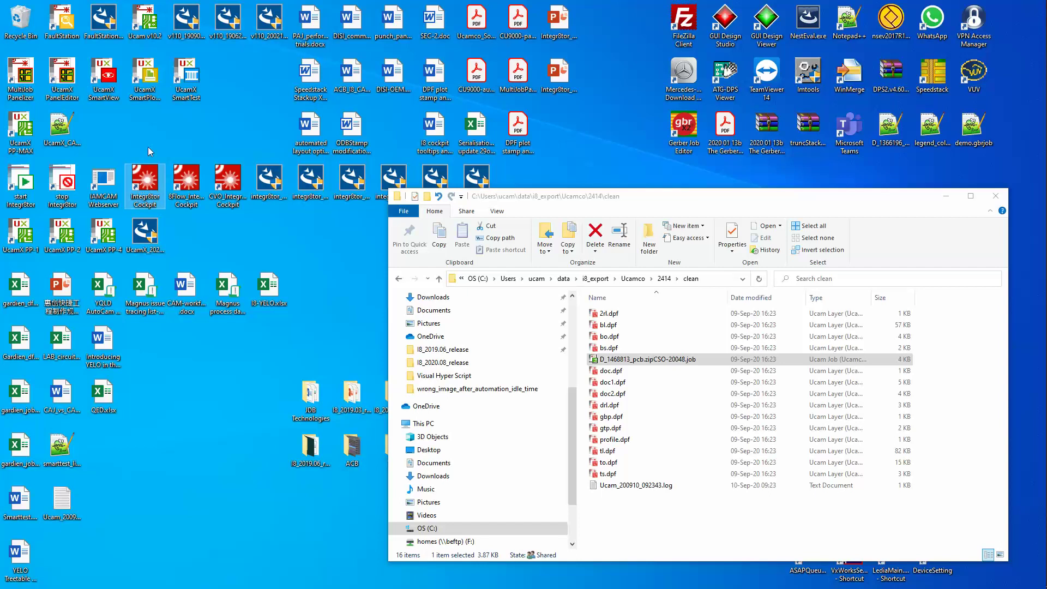
pyautogui.doubleClick(142, 173)
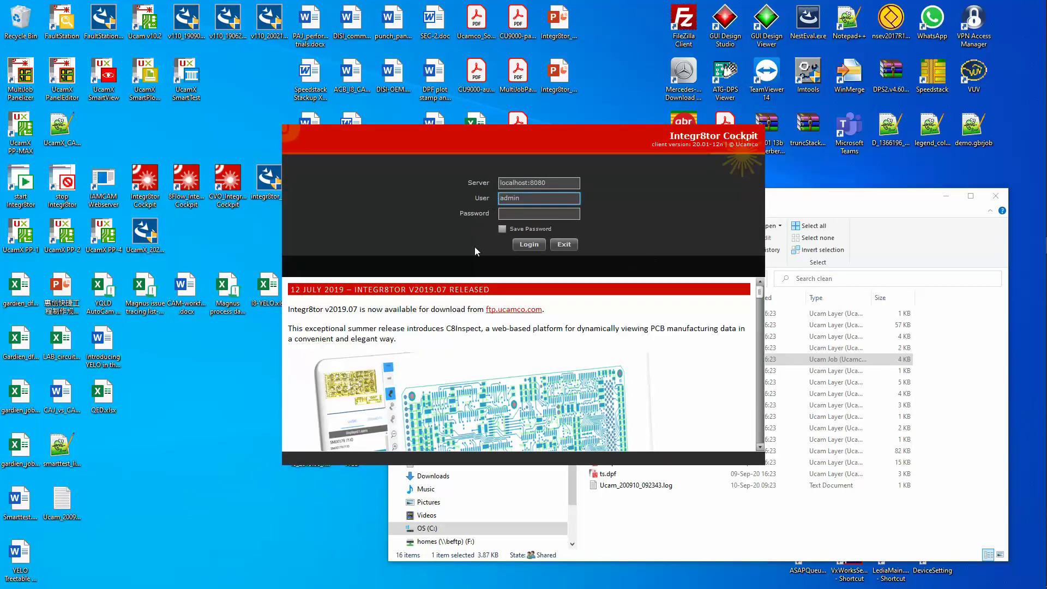
pyautogui.click(527, 244)
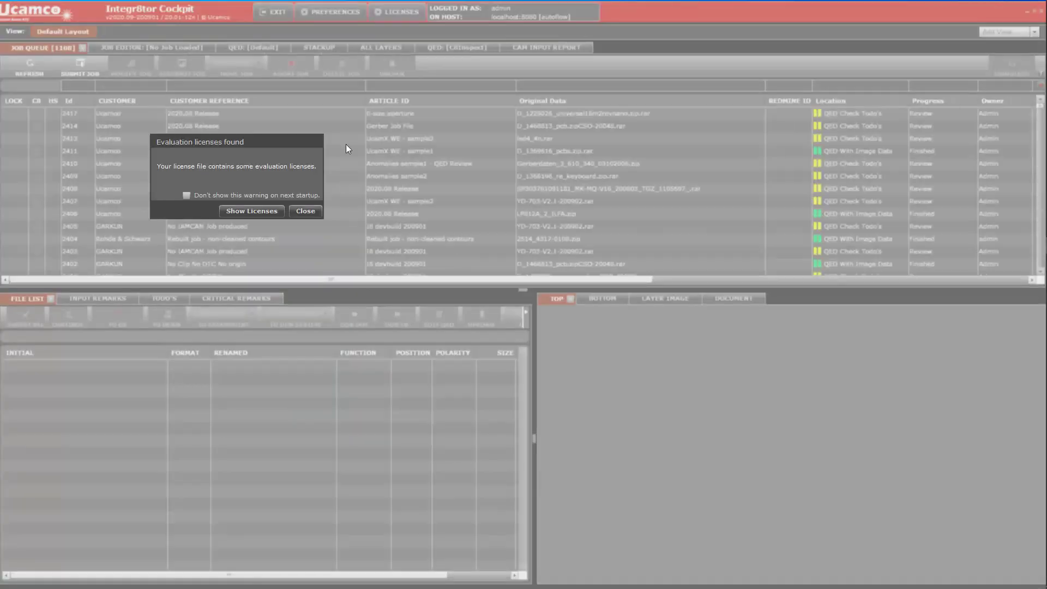
pyautogui.click(306, 211)
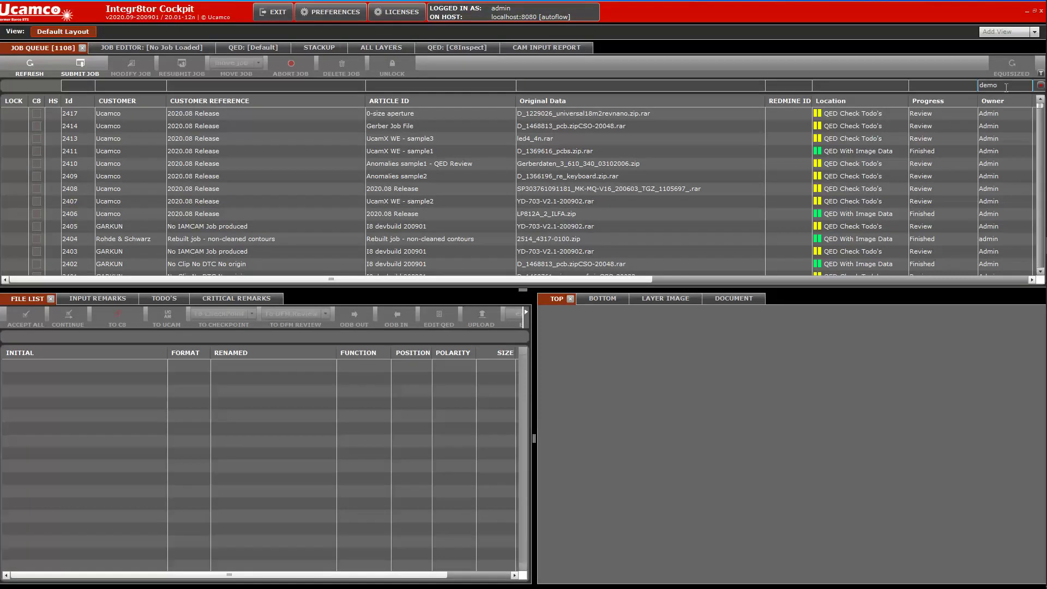
# Step: Filter the admin session's job queue to owner demo and load the high security job 1160
pyautogui.press('Return')
pyautogui.click(207, 116)
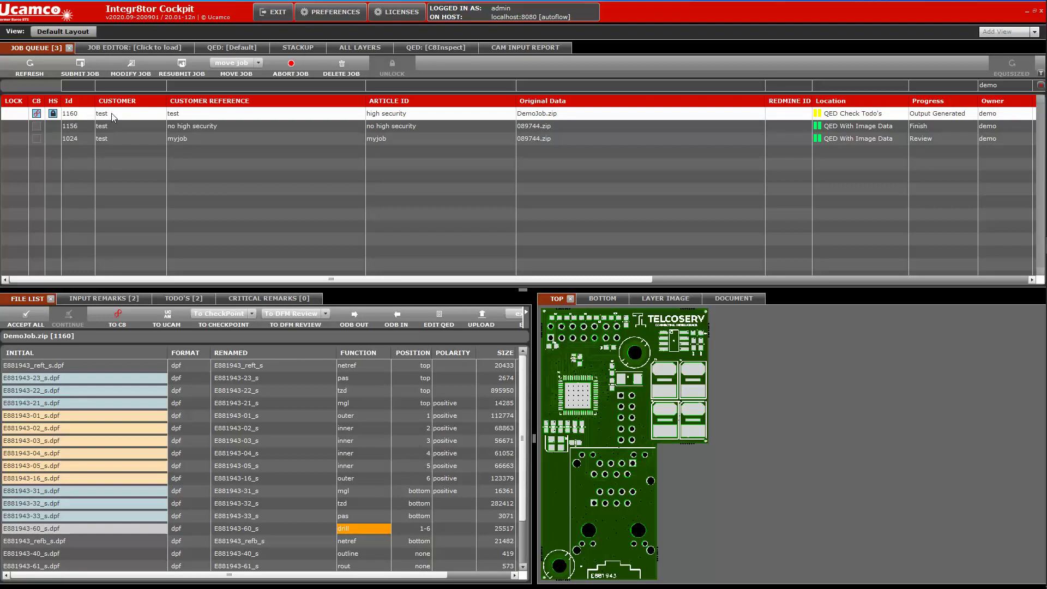
# Step: Open job 1160 for modification, choose guest as the job owner, and cancel the change without saving
pyautogui.click(133, 66)
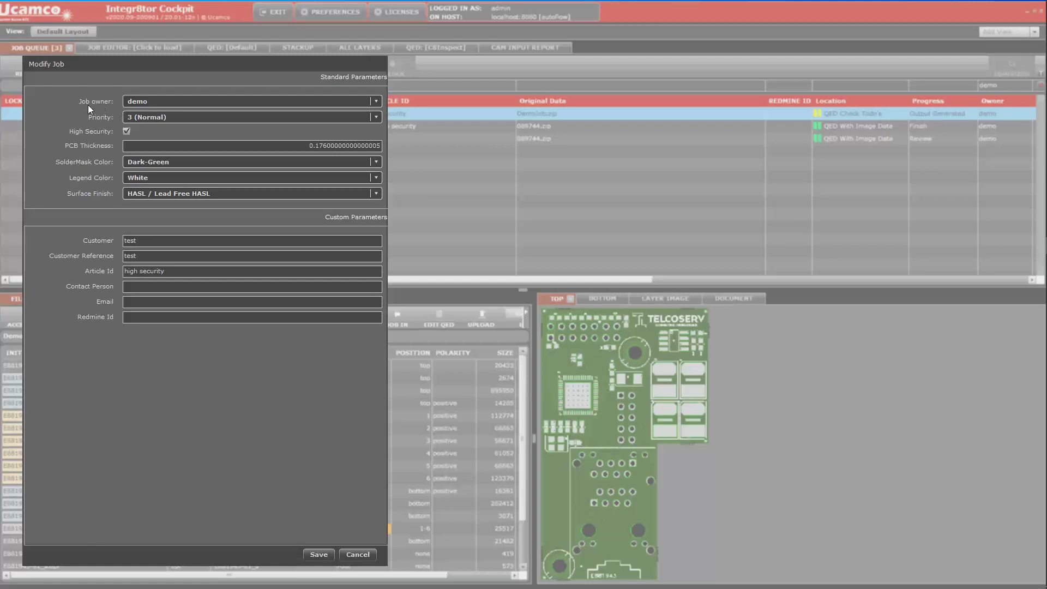
pyautogui.click(376, 102)
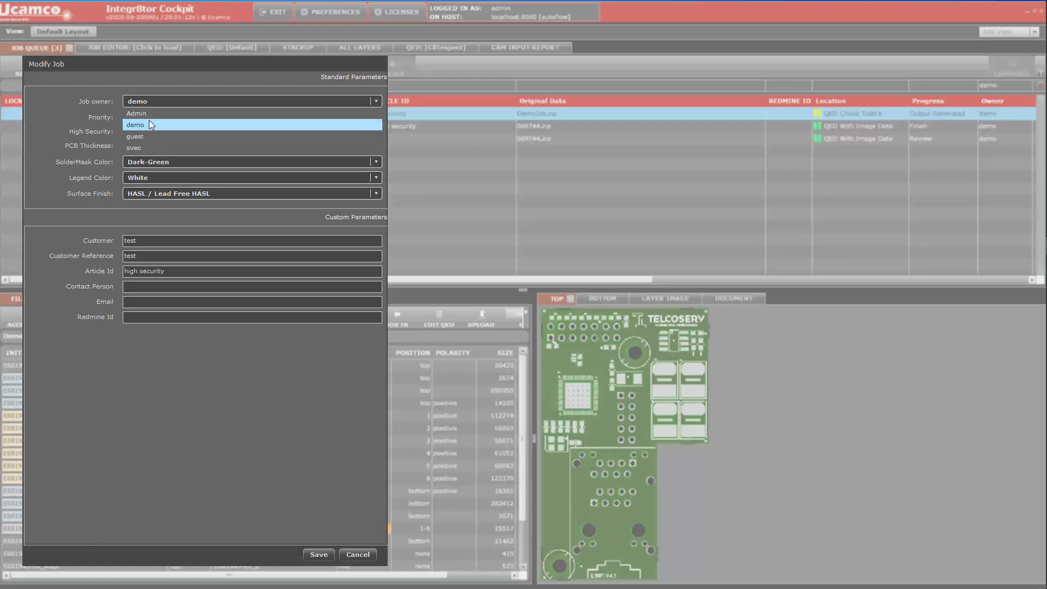
pyautogui.click(174, 67)
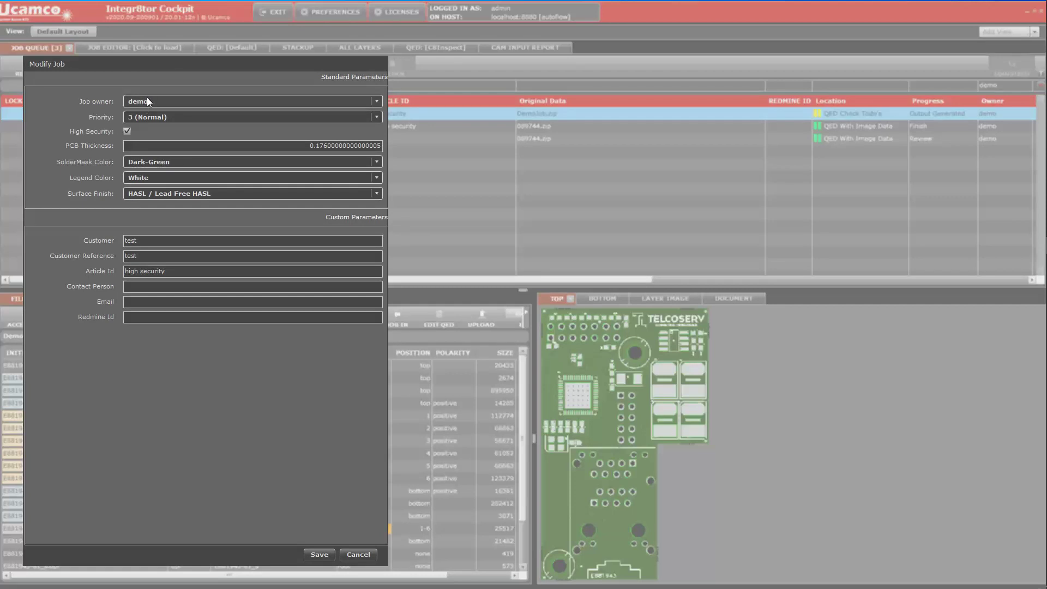
pyautogui.click(378, 102)
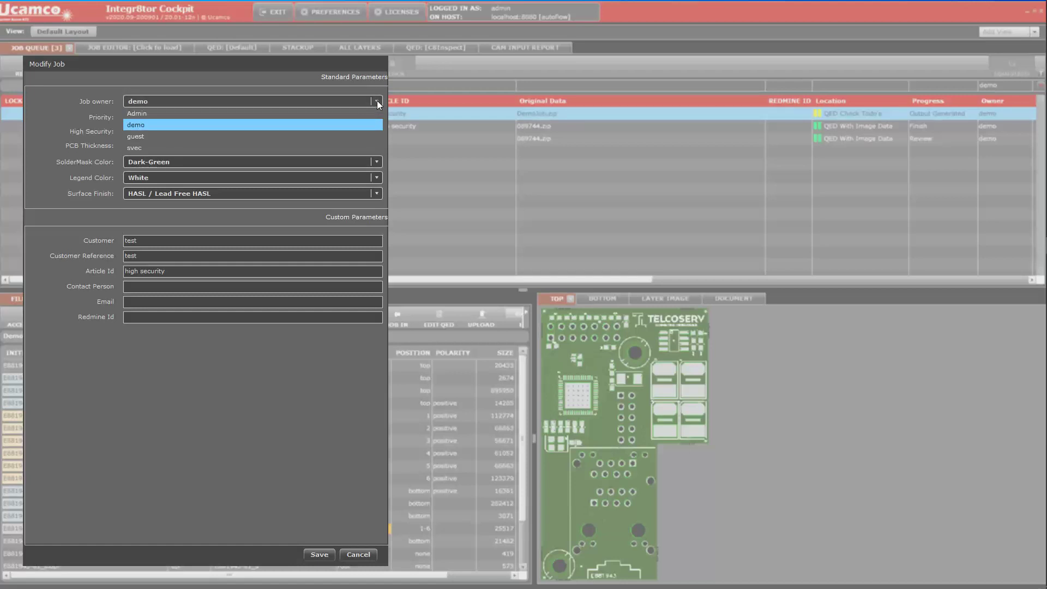
pyautogui.click(135, 136)
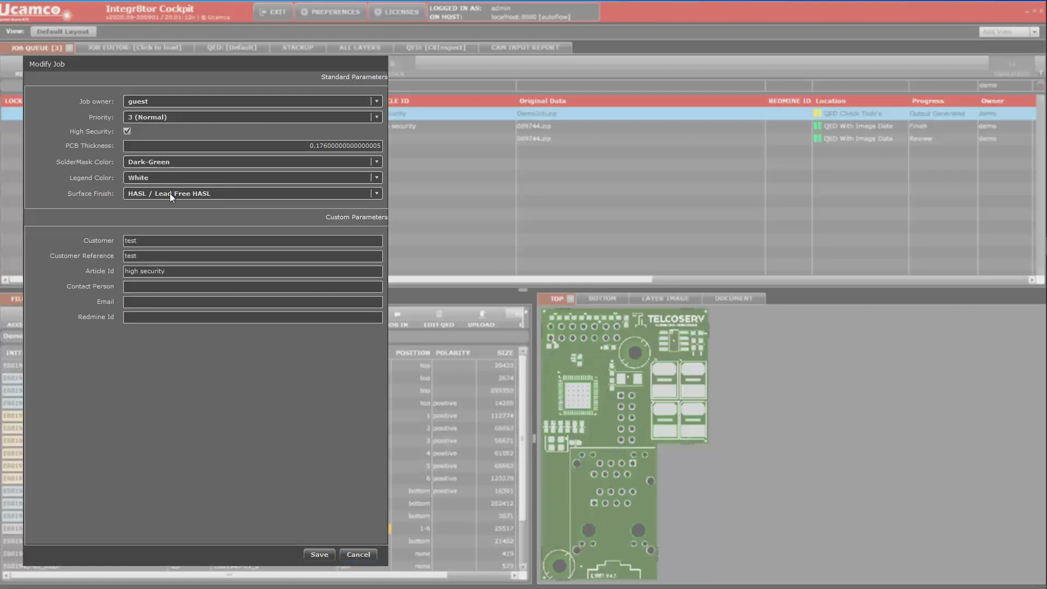
pyautogui.click(357, 555)
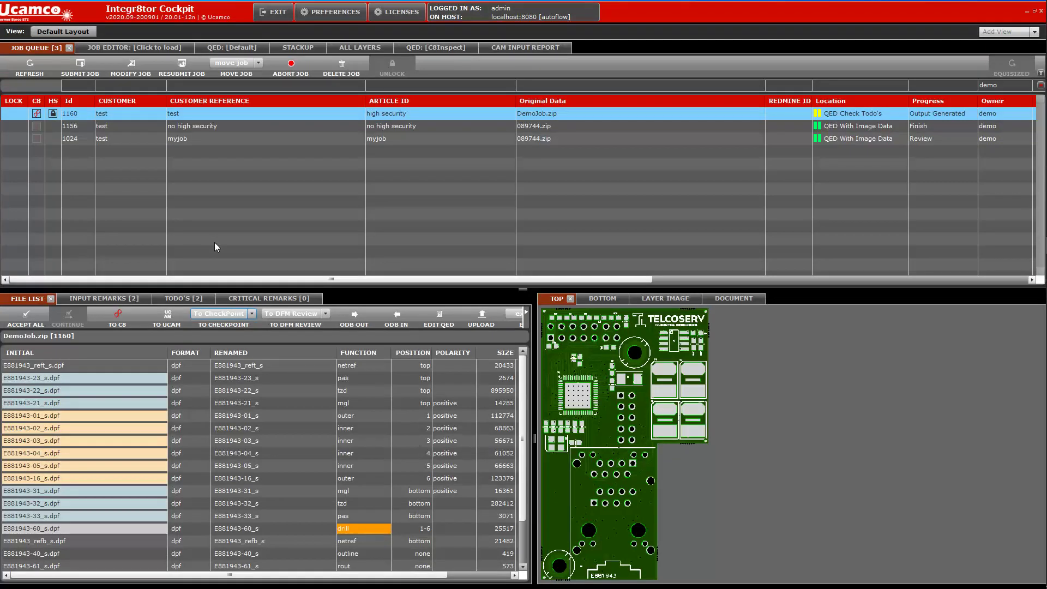
# Step: Switch to the movie_slides.pptx presentation in PowerPoint
pyautogui.moveTo(1045, 14)
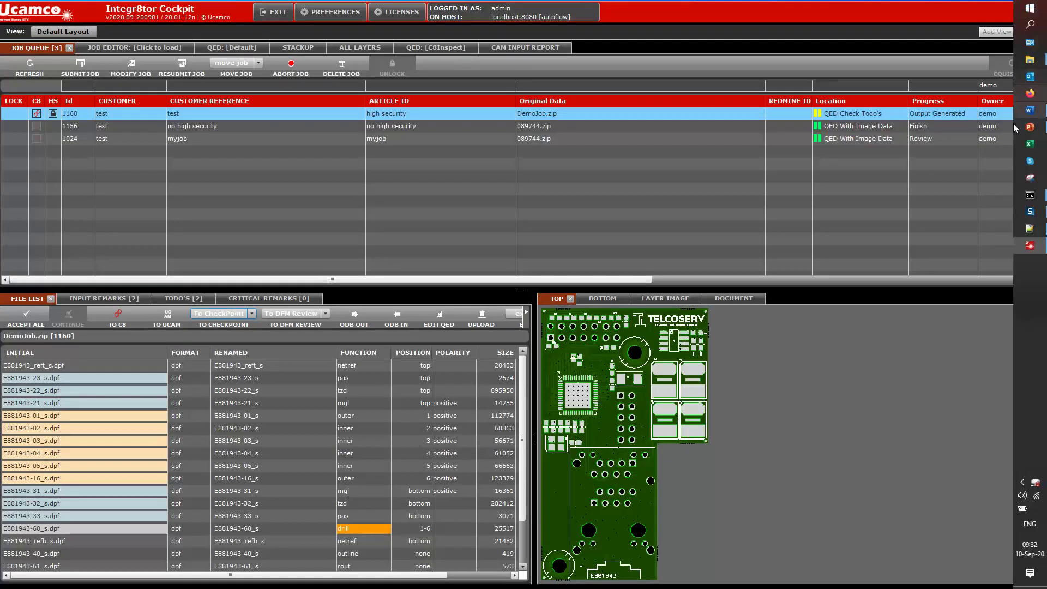
pyautogui.click(1030, 127)
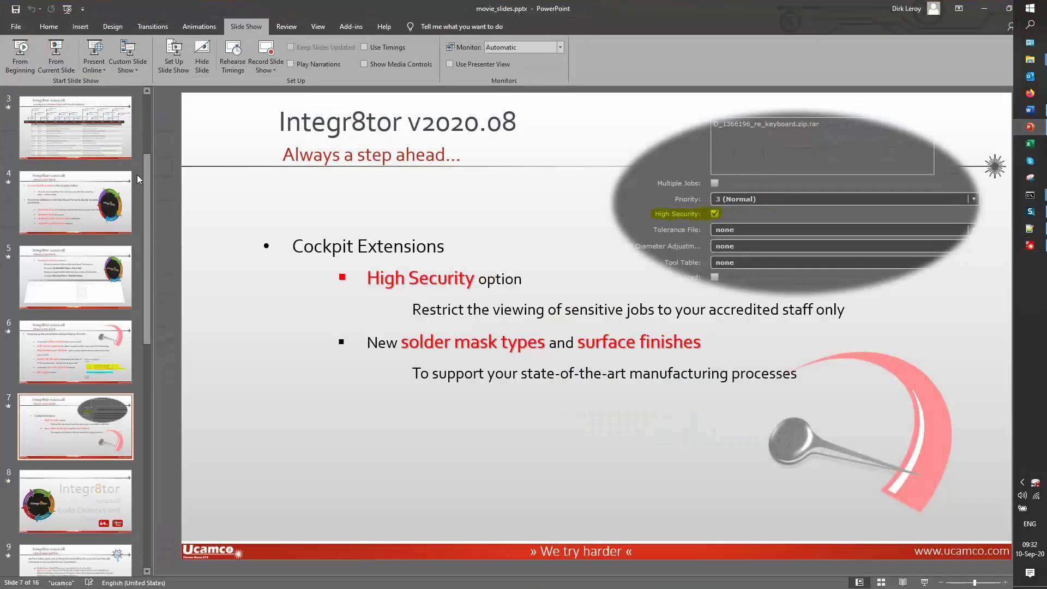